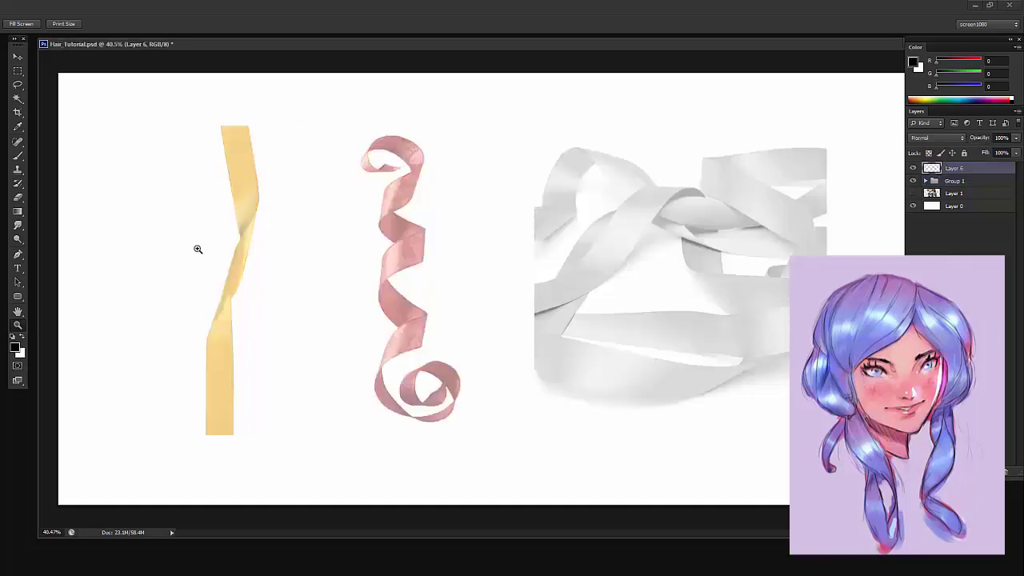
Trace the twisted yellow ribbon's outer edges and fold lines with thin black brush strokes
{"action": "left_click_drag", "start_coordinate": [199, 248], "coordinate": [221, 228]}
{"action": "key", "text": "b"}
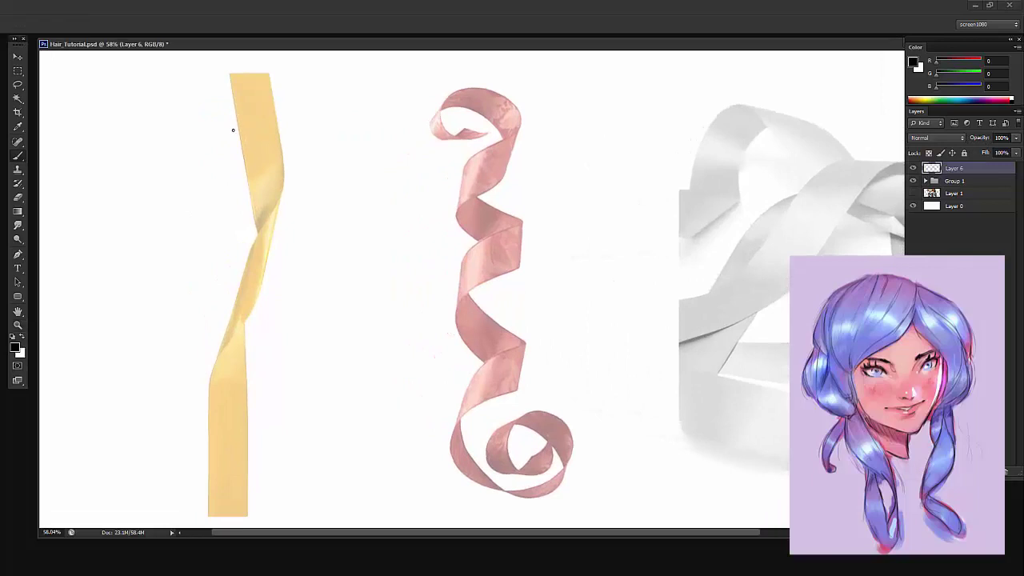
{"action": "left_click_drag", "start_coordinate": [233, 76], "coordinate": [253, 218]}
{"action": "mouse_move", "coordinate": [270, 74]}
{"action": "left_mouse_down"}
{"action": "mouse_move", "coordinate": [280, 129]}
{"action": "mouse_move", "coordinate": [212, 372]}
{"action": "mouse_move", "coordinate": [249, 315]}
{"action": "left_mouse_up"}
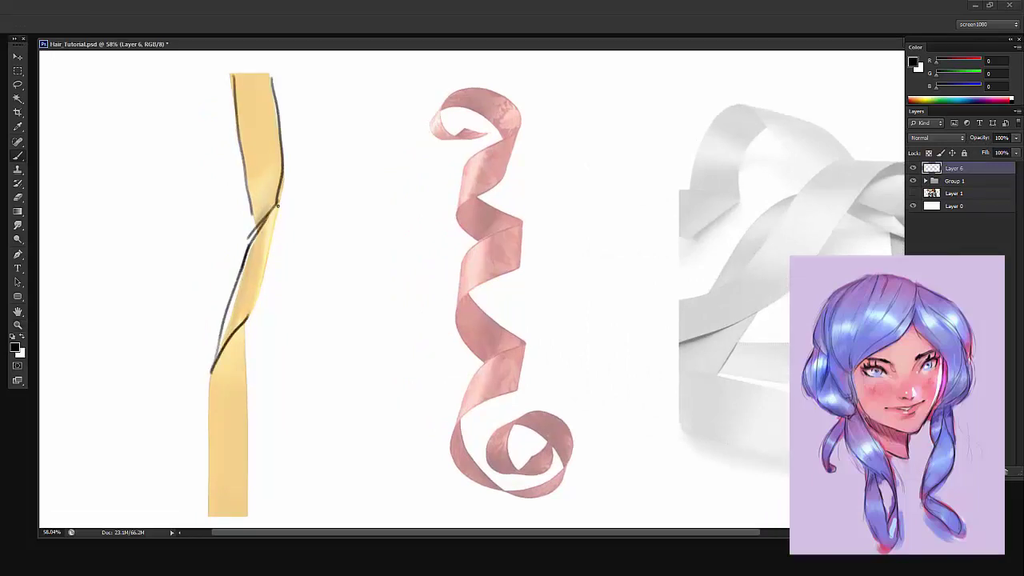
{"action": "mouse_move", "coordinate": [282, 202]}
{"action": "left_mouse_down"}
{"action": "mouse_move", "coordinate": [248, 334]}
{"action": "mouse_move", "coordinate": [268, 257]}
{"action": "left_mouse_up"}
{"action": "left_click_drag", "start_coordinate": [234, 327], "coordinate": [246, 246]}
{"action": "left_click_drag", "start_coordinate": [243, 327], "coordinate": [249, 240]}
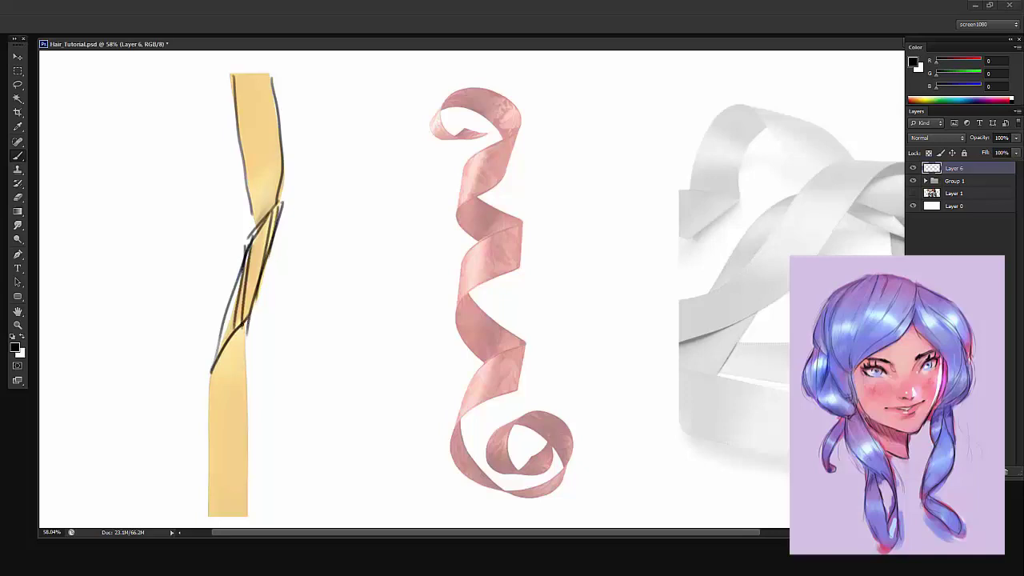
Delete the layer holding the yellow ribbon tracing and add a new empty layer above Group 1
{"action": "key", "text": "Delete"}
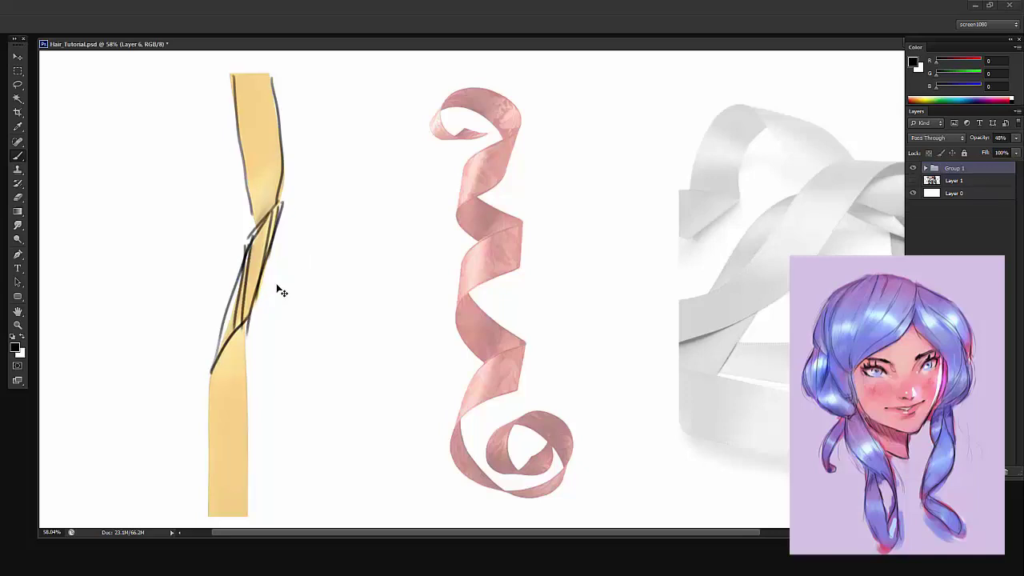
{"action": "left_click_drag", "start_coordinate": [411, 285], "coordinate": [316, 270]}
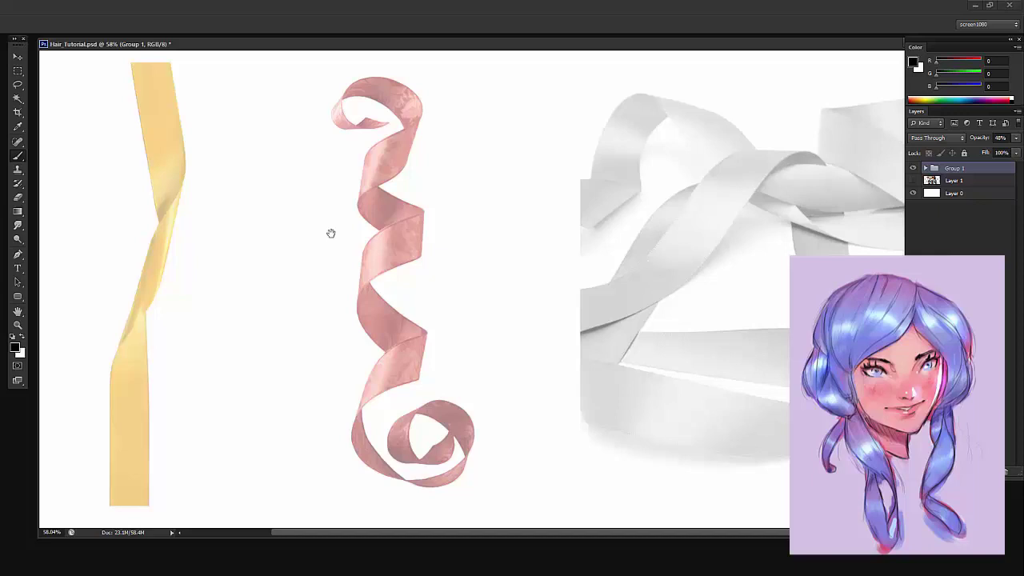
{"action": "key", "text": "ctrl+shift+alt+n"}
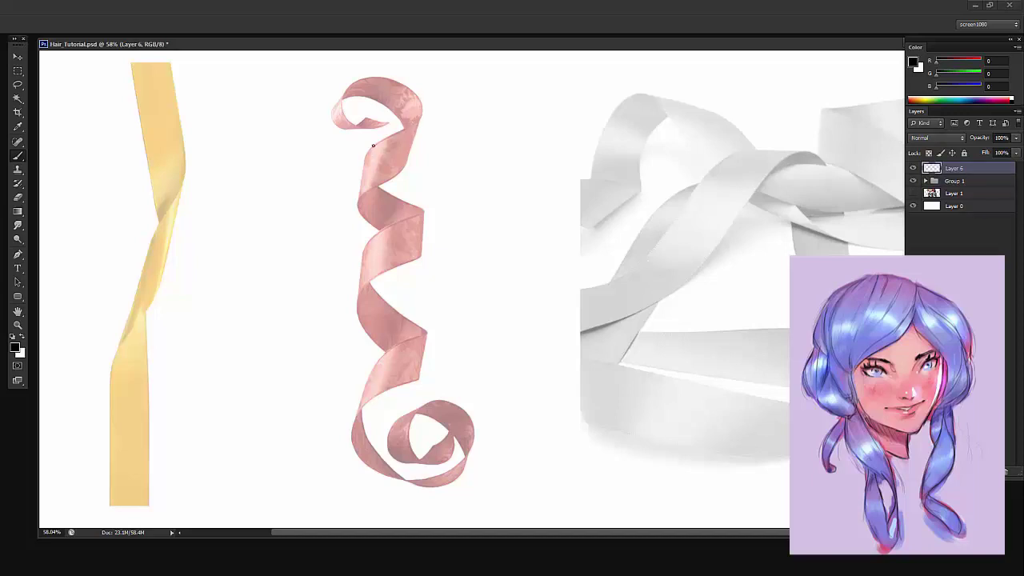
Draw a pair of parallel black lines across each of the three lighter front sections of the pink curled ribbon
{"action": "mouse_move", "coordinate": [373, 144]}
{"action": "left_mouse_down"}
{"action": "mouse_move", "coordinate": [362, 195]}
{"action": "mouse_move", "coordinate": [383, 183]}
{"action": "left_mouse_up"}
{"action": "mouse_move", "coordinate": [375, 231]}
{"action": "left_mouse_down"}
{"action": "mouse_move", "coordinate": [367, 287]}
{"action": "mouse_move", "coordinate": [383, 285]}
{"action": "left_mouse_up"}
{"action": "left_click_drag", "start_coordinate": [386, 351], "coordinate": [370, 404]}
{"action": "left_click_drag", "start_coordinate": [404, 344], "coordinate": [392, 378]}
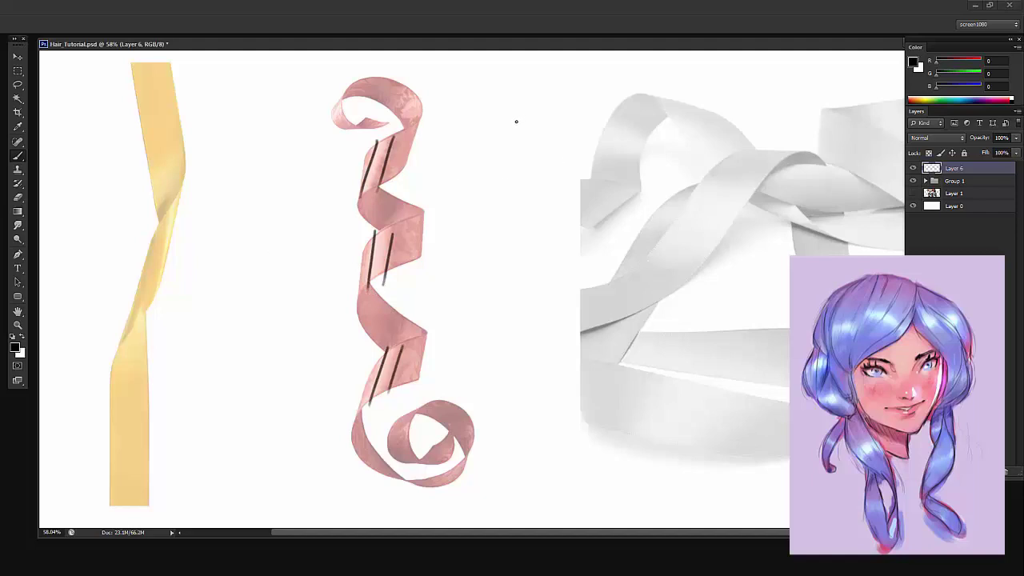
Sketch a tall cylinder in the blank area beside the pink ribbon and erase it
{"action": "mouse_move", "coordinate": [480, 123]}
{"action": "left_mouse_down"}
{"action": "mouse_move", "coordinate": [544, 126]}
{"action": "mouse_move", "coordinate": [481, 125]}
{"action": "left_mouse_up"}
{"action": "mouse_move", "coordinate": [478, 125]}
{"action": "left_mouse_down"}
{"action": "mouse_move", "coordinate": [465, 348]}
{"action": "mouse_move", "coordinate": [520, 349]}
{"action": "left_mouse_up"}
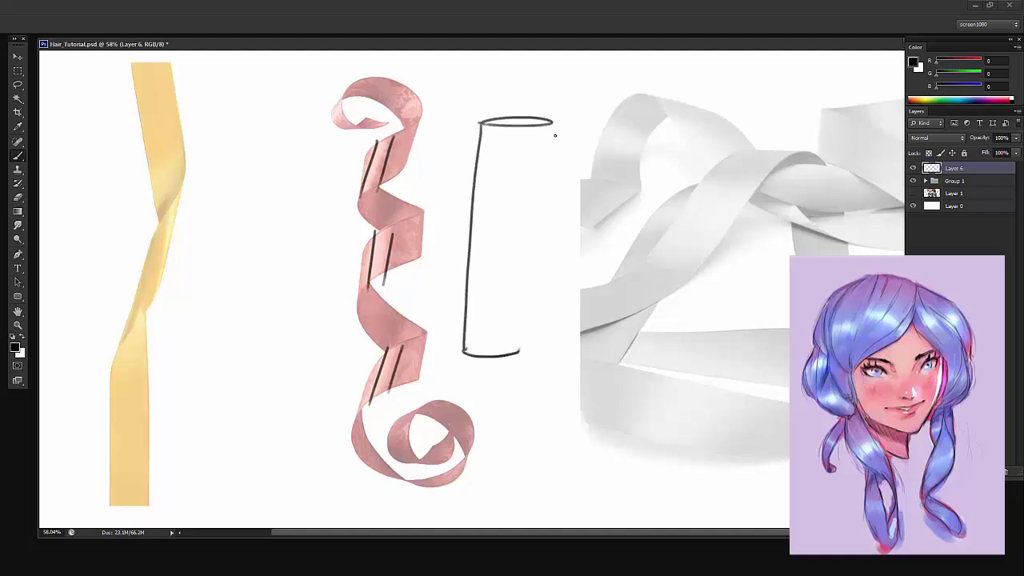
{"action": "left_click_drag", "start_coordinate": [557, 124], "coordinate": [524, 355]}
{"action": "key", "text": "e"}
{"action": "left_click_drag", "start_coordinate": [512, 144], "coordinate": [482, 336]}
{"action": "key", "text": "b"}
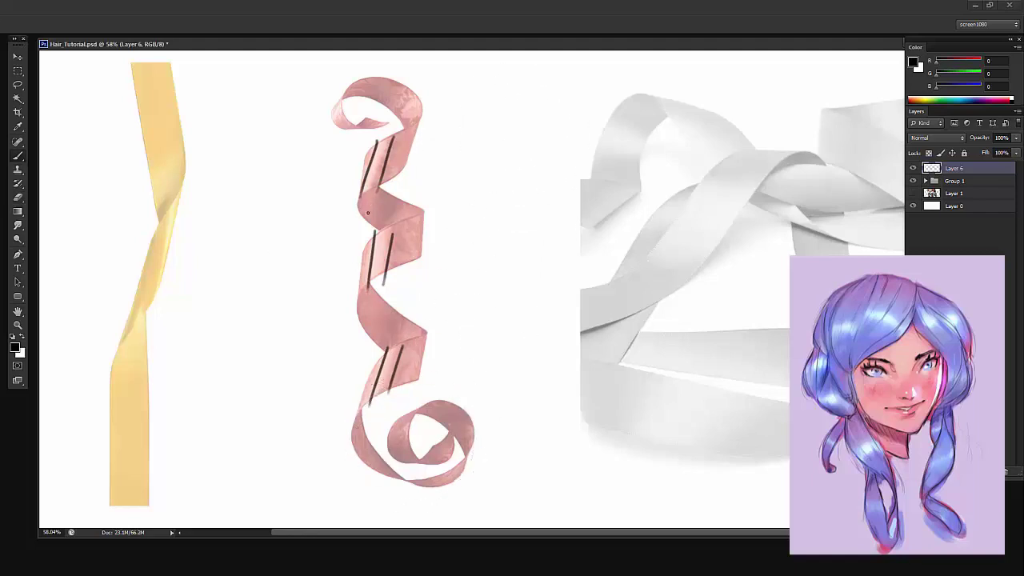
Outline the pink ribbon's uppermost front section and erase all the marks on that section
{"action": "mouse_move", "coordinate": [356, 209]}
{"action": "left_mouse_down"}
{"action": "mouse_move", "coordinate": [414, 139]}
{"action": "mouse_move", "coordinate": [365, 168]}
{"action": "mouse_move", "coordinate": [415, 120]}
{"action": "mouse_move", "coordinate": [400, 171]}
{"action": "left_mouse_up"}
{"action": "left_click_drag", "start_coordinate": [415, 120], "coordinate": [406, 168]}
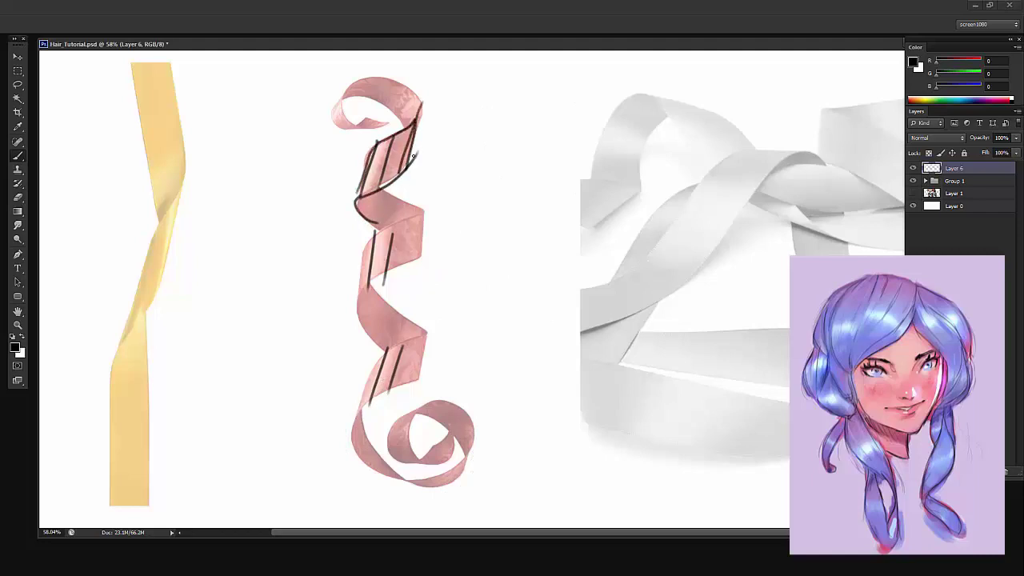
{"action": "key", "text": "e"}
{"action": "mouse_move", "coordinate": [422, 91]}
{"action": "left_mouse_down"}
{"action": "mouse_move", "coordinate": [365, 149]}
{"action": "mouse_move", "coordinate": [391, 179]}
{"action": "mouse_move", "coordinate": [376, 175]}
{"action": "mouse_move", "coordinate": [399, 132]}
{"action": "left_mouse_up"}
{"action": "key", "text": "b"}
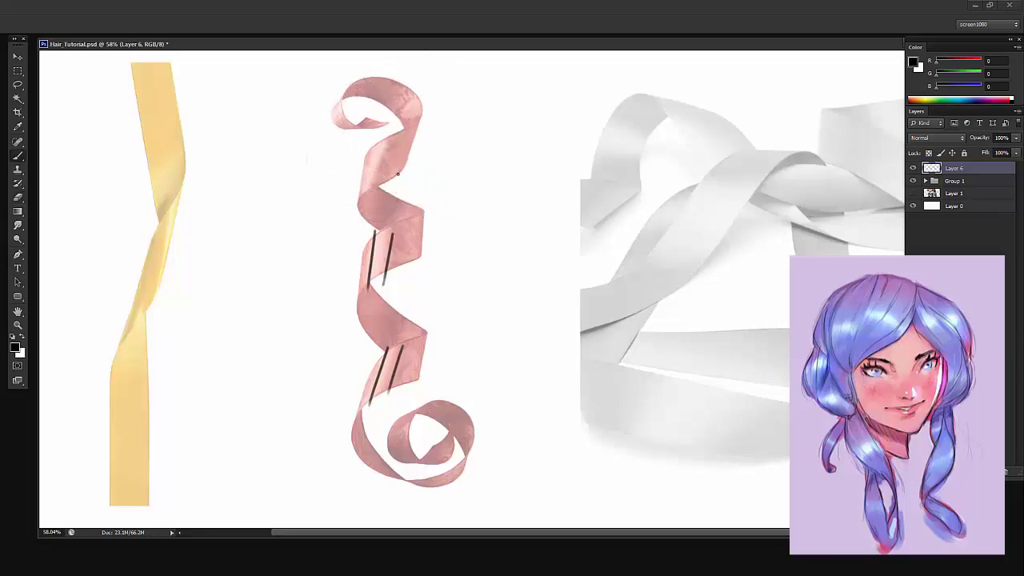
Draw a curved line along the lower edge of the pink ribbon's uppermost front section and trim its overhanging end
{"action": "mouse_move", "coordinate": [364, 212]}
{"action": "left_mouse_down"}
{"action": "mouse_move", "coordinate": [405, 177]}
{"action": "mouse_move", "coordinate": [378, 189]}
{"action": "mouse_move", "coordinate": [411, 158]}
{"action": "left_mouse_up"}
{"action": "key", "text": "e"}
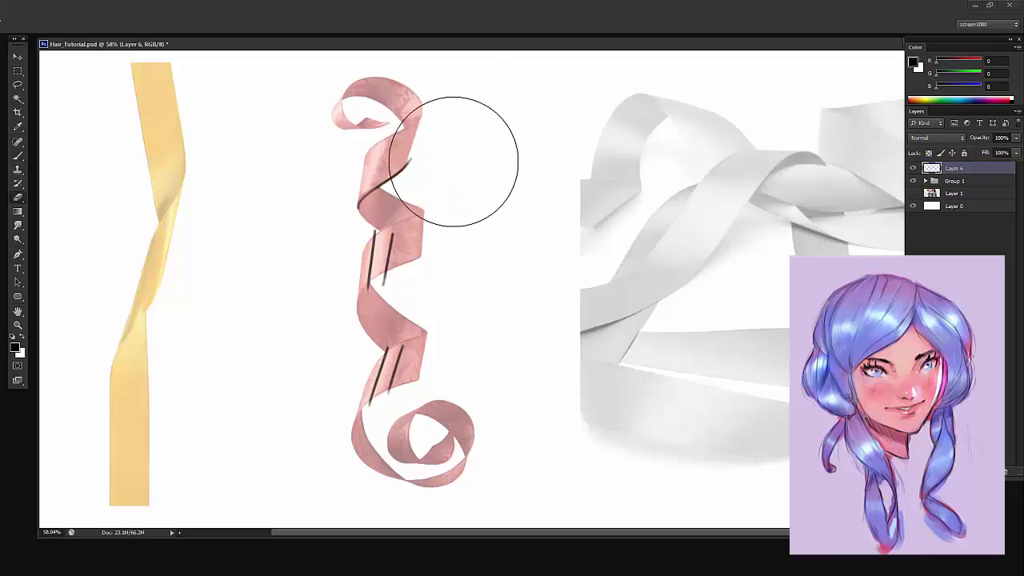
{"action": "key", "text": "b"}
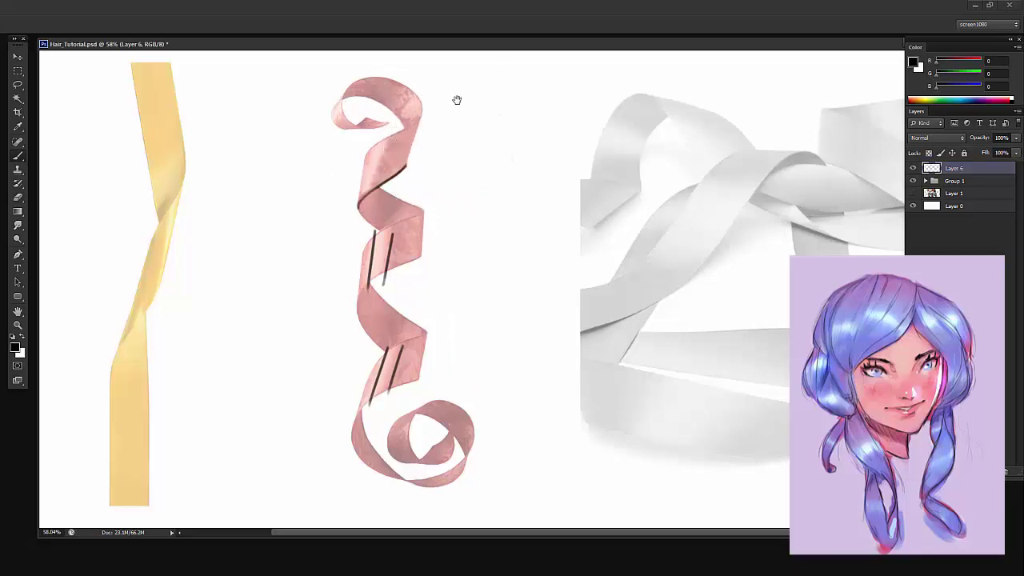
Trace both edges of the white ribbon's central crossing band and erase the lines
{"action": "left_click_drag", "start_coordinate": [457, 99], "coordinate": [320, 96]}
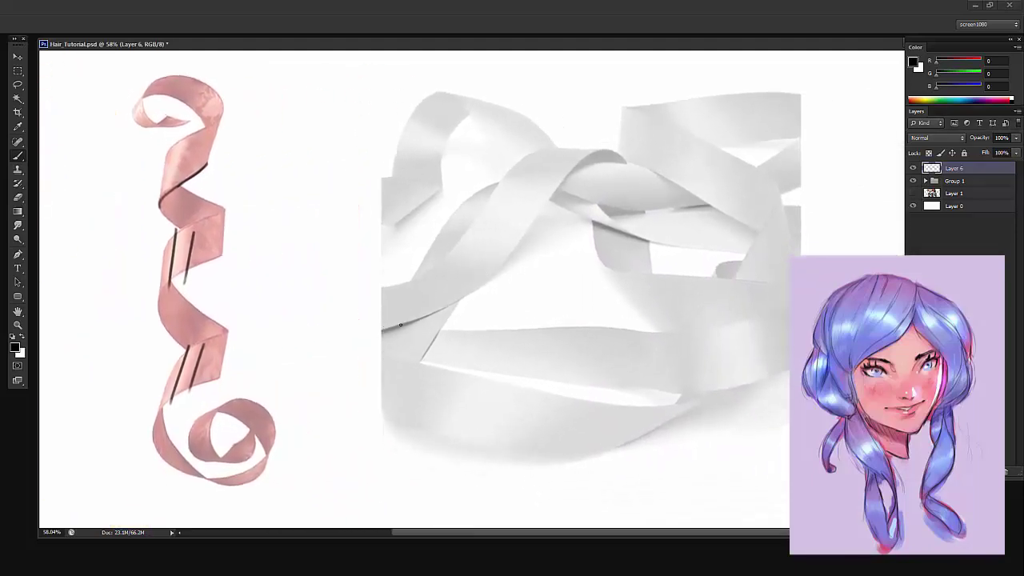
{"action": "left_click_drag", "start_coordinate": [529, 235], "coordinate": [620, 154]}
{"action": "left_click_drag", "start_coordinate": [476, 217], "coordinate": [553, 145]}
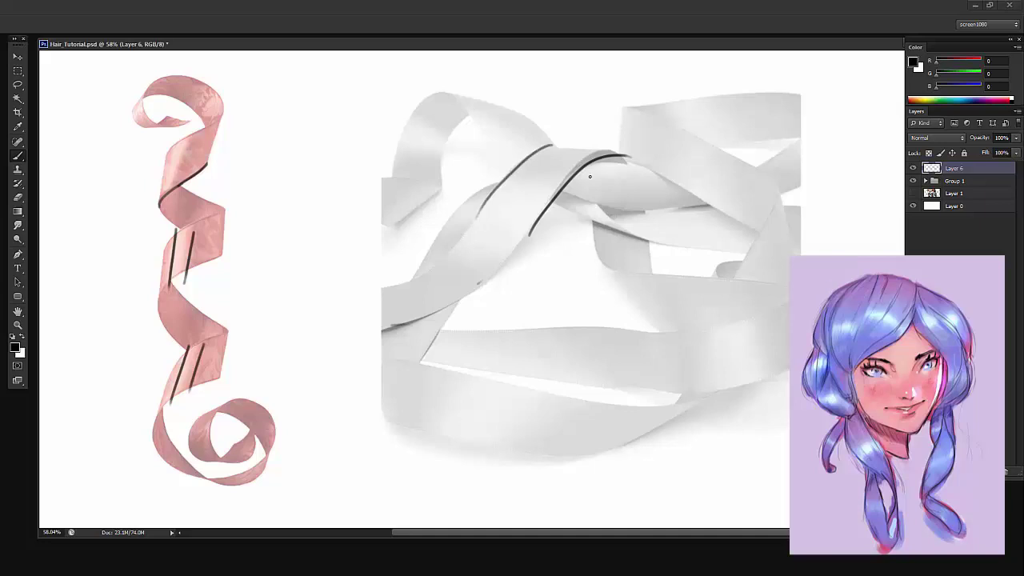
{"action": "key", "text": "e"}
{"action": "mouse_move", "coordinate": [626, 155]}
{"action": "left_mouse_down"}
{"action": "mouse_move", "coordinate": [446, 315]}
{"action": "mouse_move", "coordinate": [361, 307]}
{"action": "left_mouse_up"}
Outline and darken the shadowed underside of the fold at the top of the white ribbon's crossing band
{"action": "key", "text": "b"}
{"action": "mouse_move", "coordinate": [561, 183]}
{"action": "left_mouse_down"}
{"action": "mouse_move", "coordinate": [609, 150]}
{"action": "mouse_move", "coordinate": [564, 177]}
{"action": "left_mouse_up"}
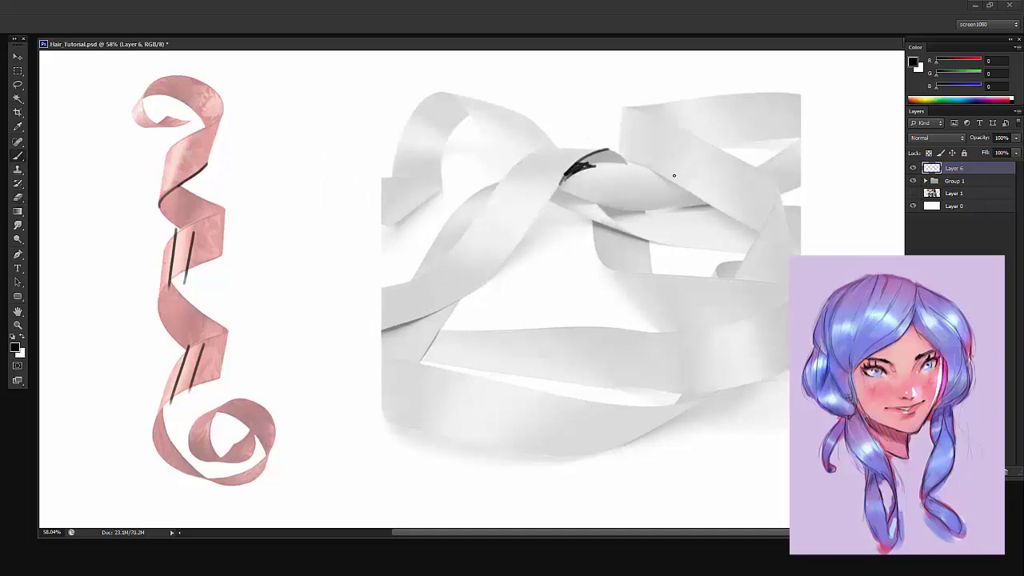
Mark two cross lines over the white ribbon's upper-right strip and erase them
{"action": "mouse_move", "coordinate": [666, 125]}
{"action": "left_mouse_down"}
{"action": "mouse_move", "coordinate": [693, 200]}
{"action": "mouse_move", "coordinate": [733, 225]}
{"action": "left_mouse_up"}
{"action": "key", "text": "e"}
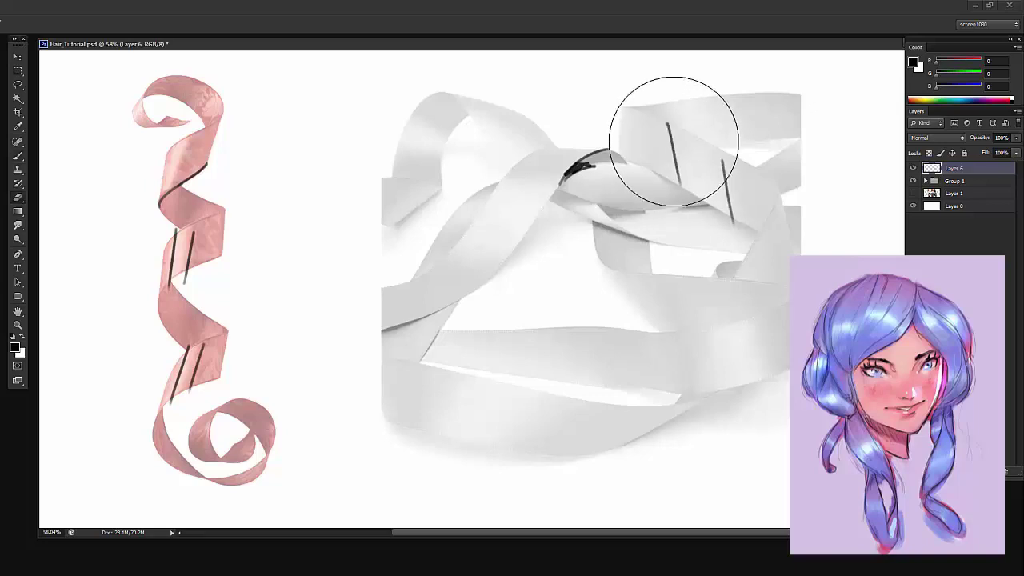
{"action": "left_click_drag", "start_coordinate": [674, 142], "coordinate": [738, 263]}
Draw two cross lines on the white ribbon's lower-right band, and try a stroke across its left strip
{"action": "key", "text": "b"}
{"action": "left_click_drag", "start_coordinate": [698, 333], "coordinate": [702, 392]}
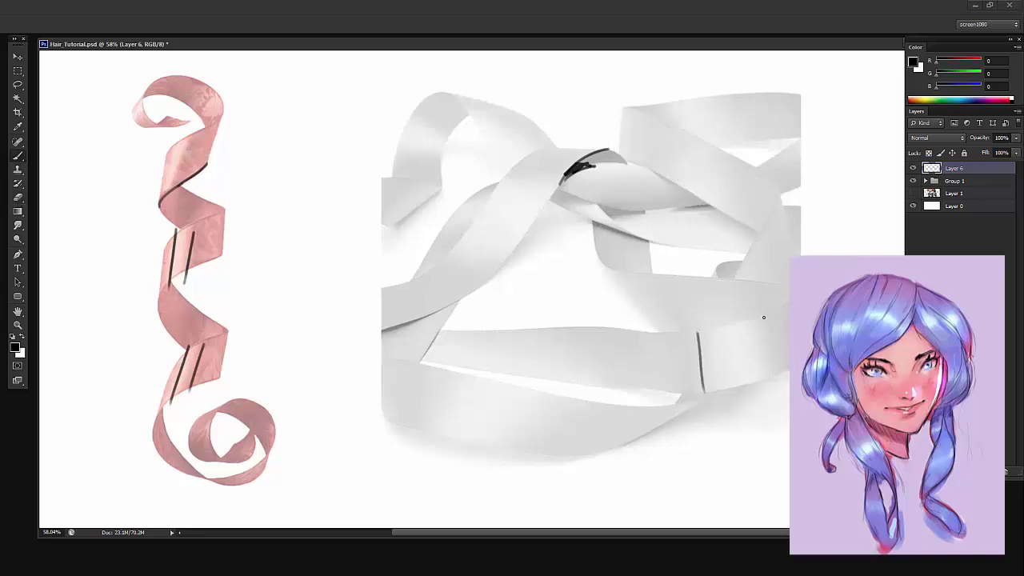
{"action": "left_click_drag", "start_coordinate": [761, 317], "coordinate": [780, 374]}
{"action": "mouse_move", "coordinate": [361, 201]}
{"action": "left_mouse_down"}
{"action": "mouse_move", "coordinate": [487, 104]}
{"action": "mouse_move", "coordinate": [413, 209]}
{"action": "left_mouse_up"}
{"action": "key", "text": "ctrl+z"}
Draw two cross lines over the white ribbon's upper-left loop and erase the ones on the lower-right band
{"action": "left_click_drag", "start_coordinate": [401, 143], "coordinate": [443, 158]}
{"action": "left_click_drag", "start_coordinate": [408, 122], "coordinate": [450, 138]}
{"action": "key", "text": "e"}
{"action": "left_click_drag", "start_coordinate": [731, 355], "coordinate": [713, 359]}
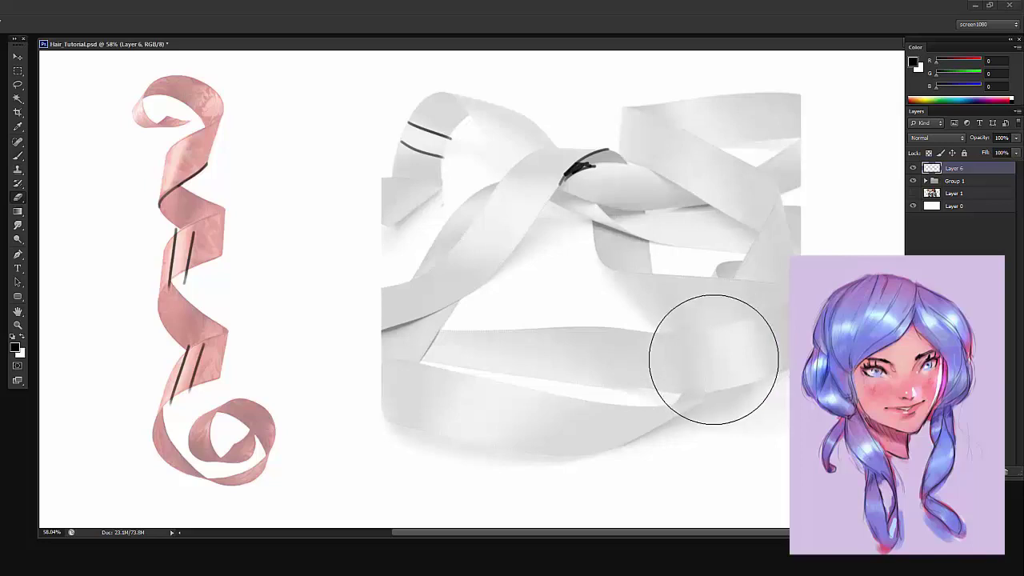
Trace the inner and outer edges of the white ribbon's upper-left loop around its cross lines
{"action": "key", "text": "b"}
{"action": "left_click_drag", "start_coordinate": [471, 119], "coordinate": [438, 182]}
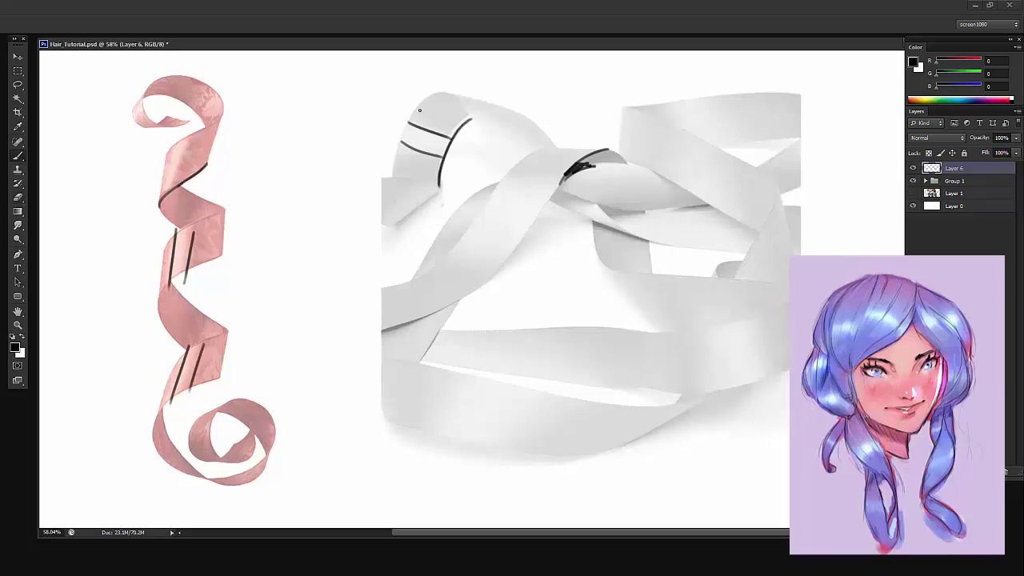
{"action": "left_click_drag", "start_coordinate": [431, 101], "coordinate": [400, 174]}
Trace the upper and lower edges of the white ribbon's bottom band and add two cross lines between them
{"action": "left_click_drag", "start_coordinate": [399, 359], "coordinate": [604, 402]}
{"action": "left_click_drag", "start_coordinate": [391, 420], "coordinate": [524, 453]}
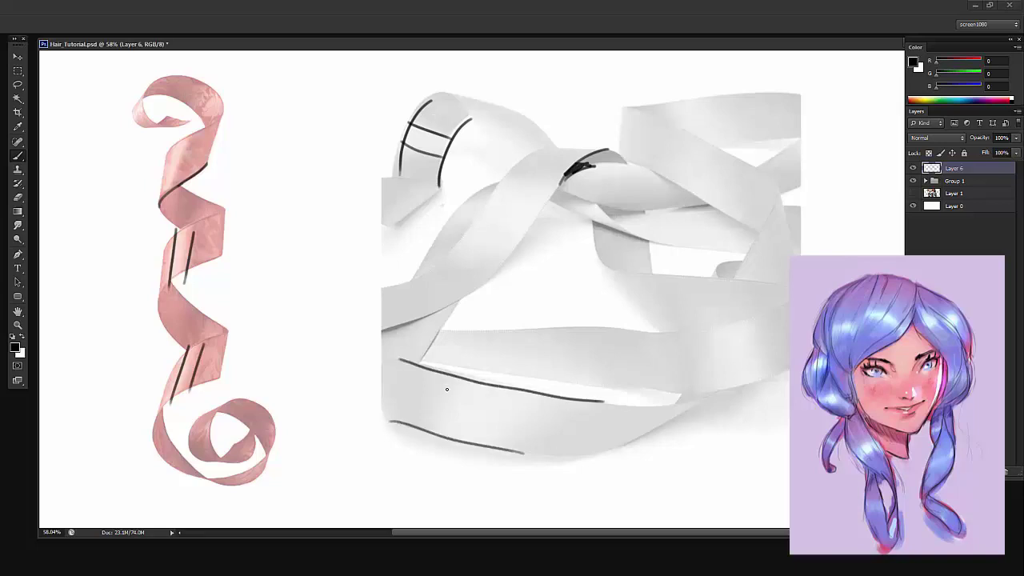
{"action": "left_click_drag", "start_coordinate": [453, 370], "coordinate": [424, 447]}
{"action": "left_click_drag", "start_coordinate": [546, 392], "coordinate": [503, 460]}
Hide Layer 6 and Group 1 and show Layer 1 with the hairstyle photos
{"action": "key", "text": "z"}
{"action": "left_click_drag", "start_coordinate": [566, 284], "coordinate": [540, 289]}
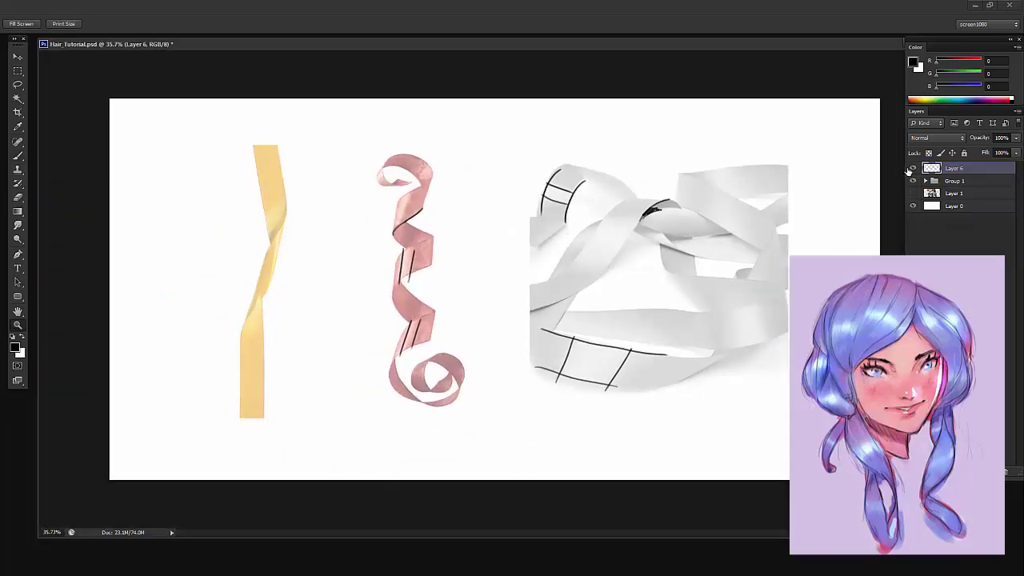
{"action": "left_click_drag", "start_coordinate": [913, 168], "coordinate": [913, 181]}
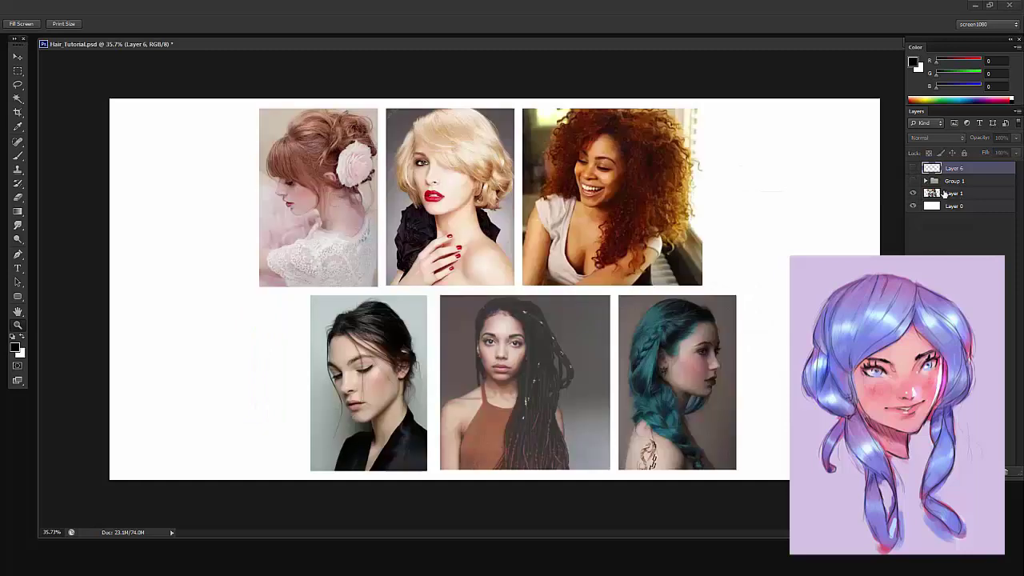
Reduce the opacity of Layer 1 to 40% and add a new empty layer above it
{"action": "left_click", "coordinate": [944, 194]}
{"action": "left_click_drag", "start_coordinate": [385, 240], "coordinate": [400, 238]}
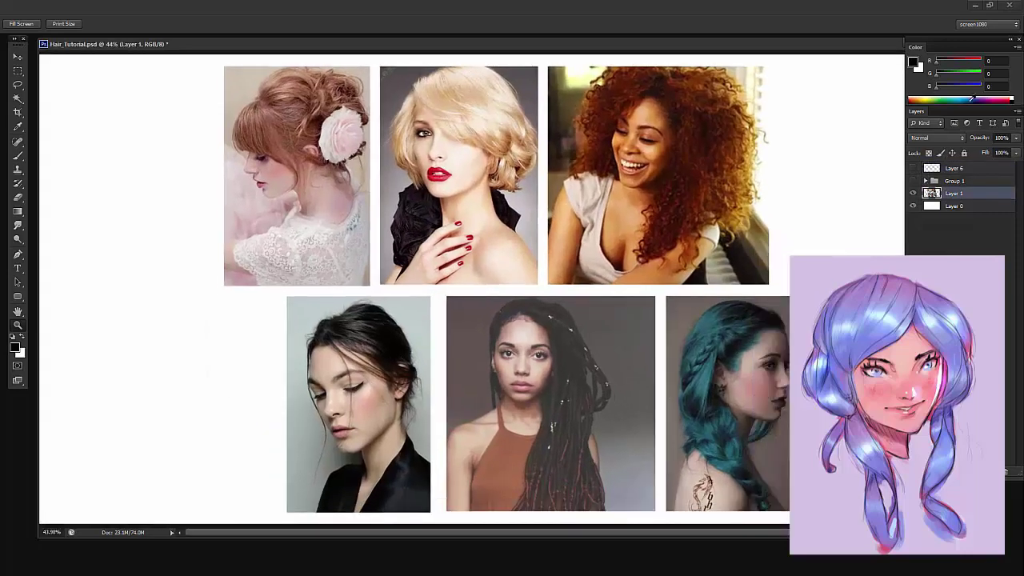
{"action": "left_click_drag", "start_coordinate": [983, 142], "coordinate": [980, 140]}
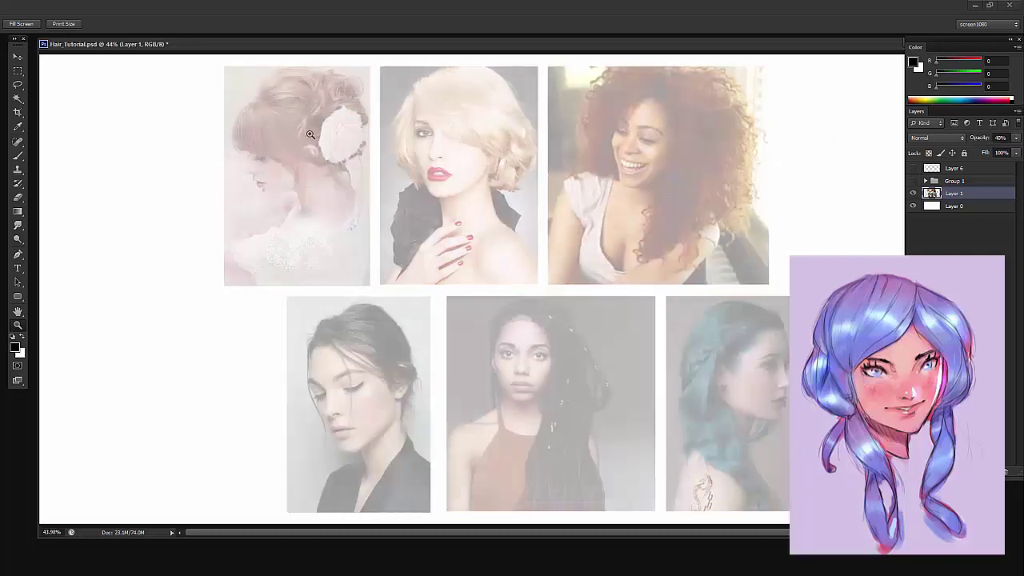
{"action": "key", "text": "ctrl+shift+alt+n"}
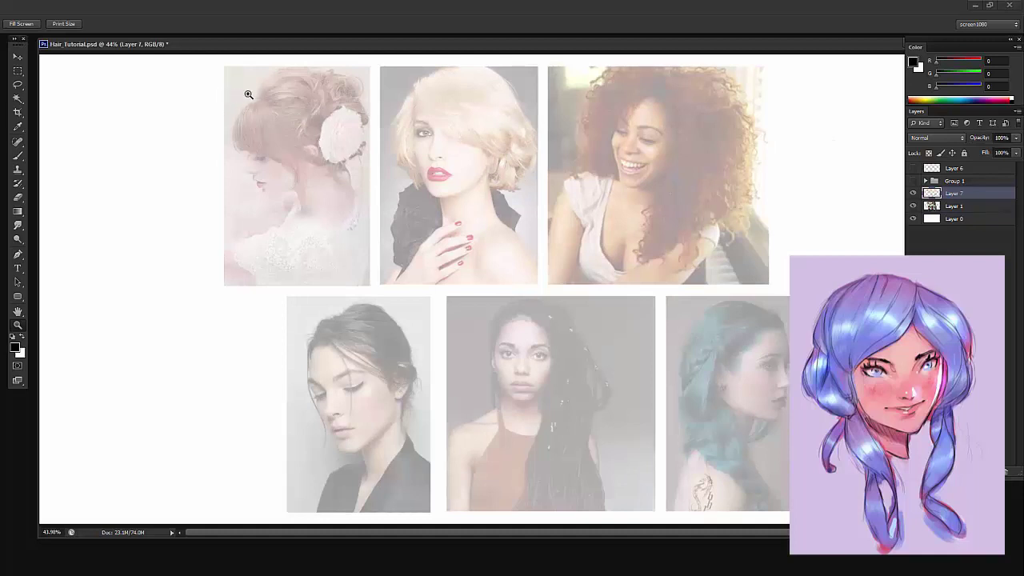
Pick a different brush for sketching over the photo of the updo with the flower
{"action": "left_click", "coordinate": [248, 94]}
{"action": "key", "text": "b"}
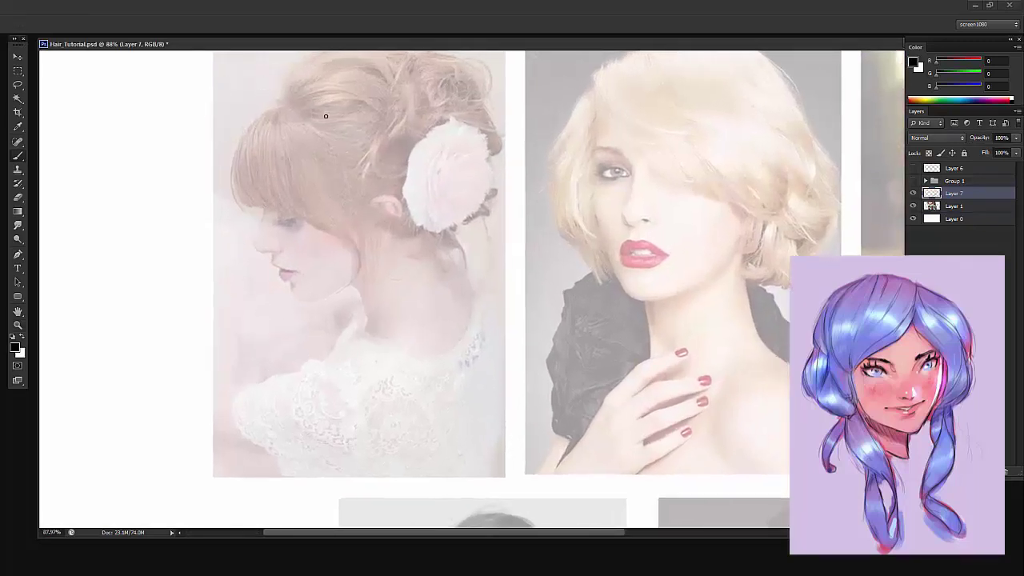
{"action": "left_click_drag", "start_coordinate": [318, 148], "coordinate": [322, 183]}
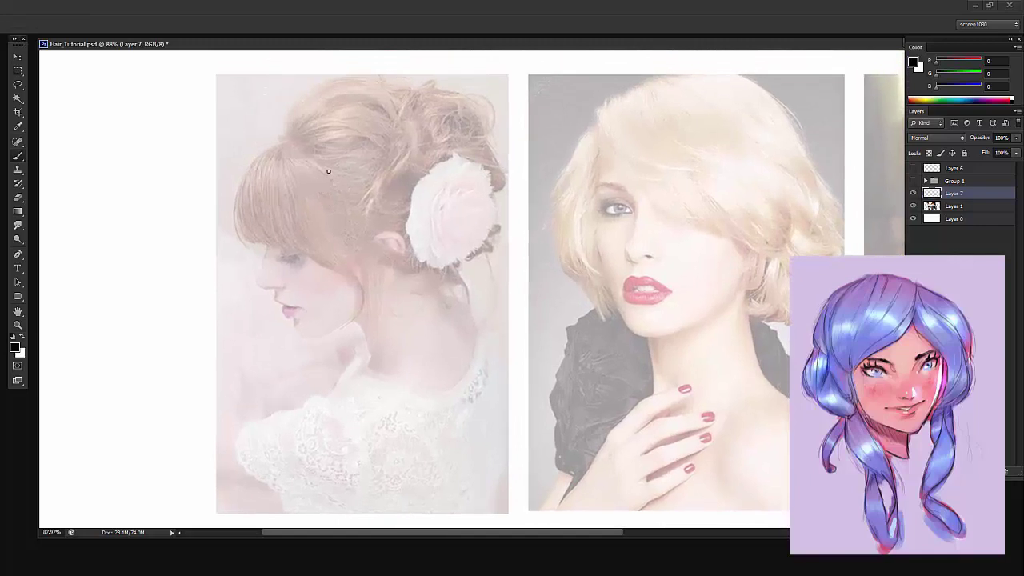
{"action": "right_click", "coordinate": [329, 171]}
{"action": "left_click", "coordinate": [349, 189]}
{"action": "left_click", "coordinate": [248, 152]}
{"action": "key", "text": "z"}
{"action": "left_click_drag", "start_coordinate": [344, 95], "coordinate": [378, 89]}
{"action": "key", "text": "e"}
{"action": "key", "text": "b"}
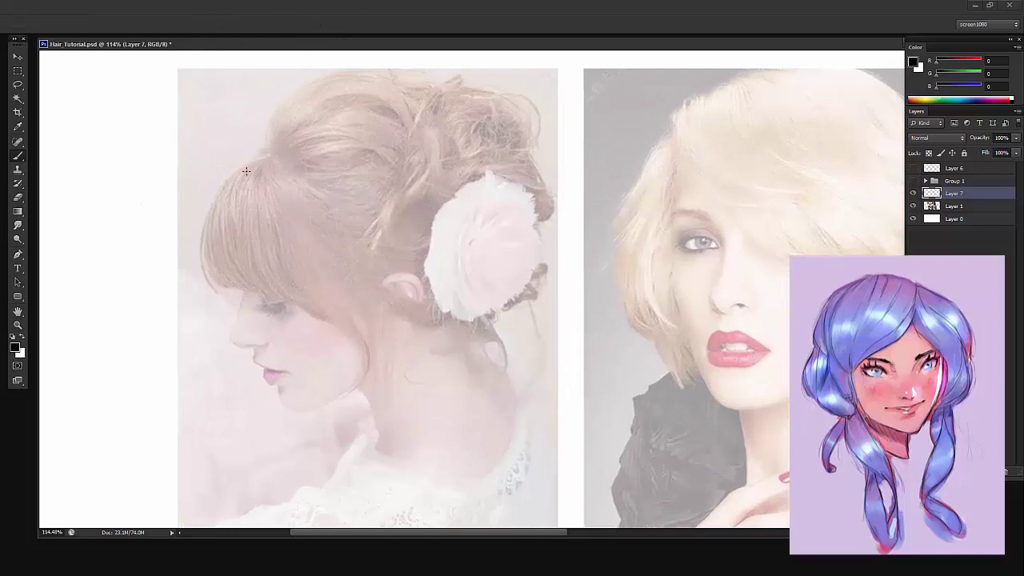
Outline the bangs in the updo photo as ribbon-like sections fanning out from the hair part
{"action": "mouse_move", "coordinate": [251, 162]}
{"action": "left_mouse_down"}
{"action": "mouse_move", "coordinate": [217, 200]}
{"action": "mouse_move", "coordinate": [212, 266]}
{"action": "mouse_move", "coordinate": [258, 272]}
{"action": "mouse_move", "coordinate": [276, 294]}
{"action": "left_mouse_up"}
{"action": "mouse_move", "coordinate": [214, 282]}
{"action": "left_mouse_down"}
{"action": "mouse_move", "coordinate": [280, 290]}
{"action": "mouse_move", "coordinate": [298, 319]}
{"action": "mouse_move", "coordinate": [344, 317]}
{"action": "mouse_move", "coordinate": [270, 156]}
{"action": "mouse_move", "coordinate": [322, 253]}
{"action": "left_mouse_up"}
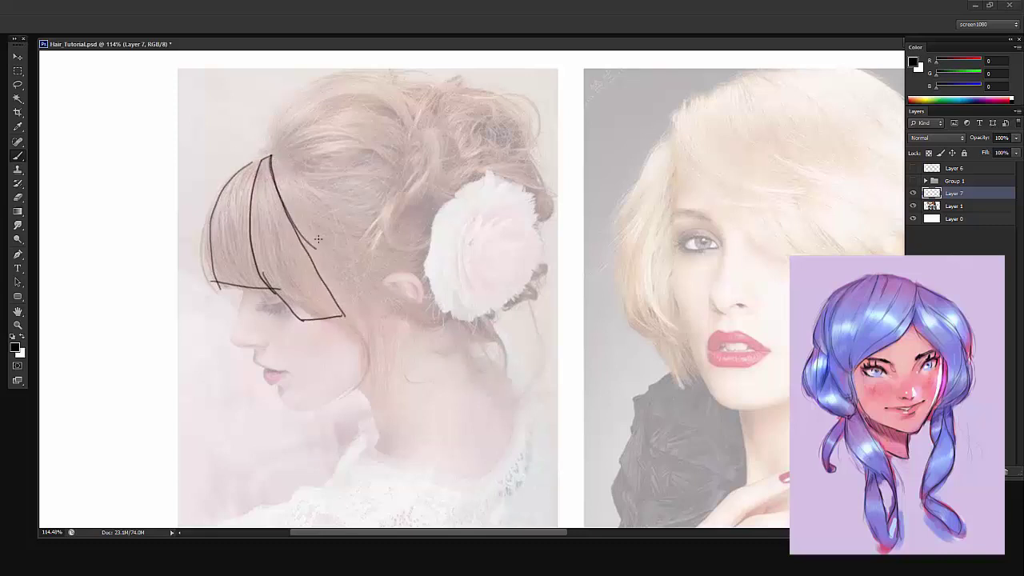
{"action": "mouse_move", "coordinate": [272, 157]}
{"action": "left_mouse_down"}
{"action": "mouse_move", "coordinate": [345, 240]}
{"action": "mouse_move", "coordinate": [330, 260]}
{"action": "left_mouse_up"}
Draw the large curved hair sections over the crown of the updo as overlapping ribbon shapes
{"action": "mouse_move", "coordinate": [277, 147]}
{"action": "left_mouse_down"}
{"action": "mouse_move", "coordinate": [330, 126]}
{"action": "mouse_move", "coordinate": [371, 144]}
{"action": "left_mouse_up"}
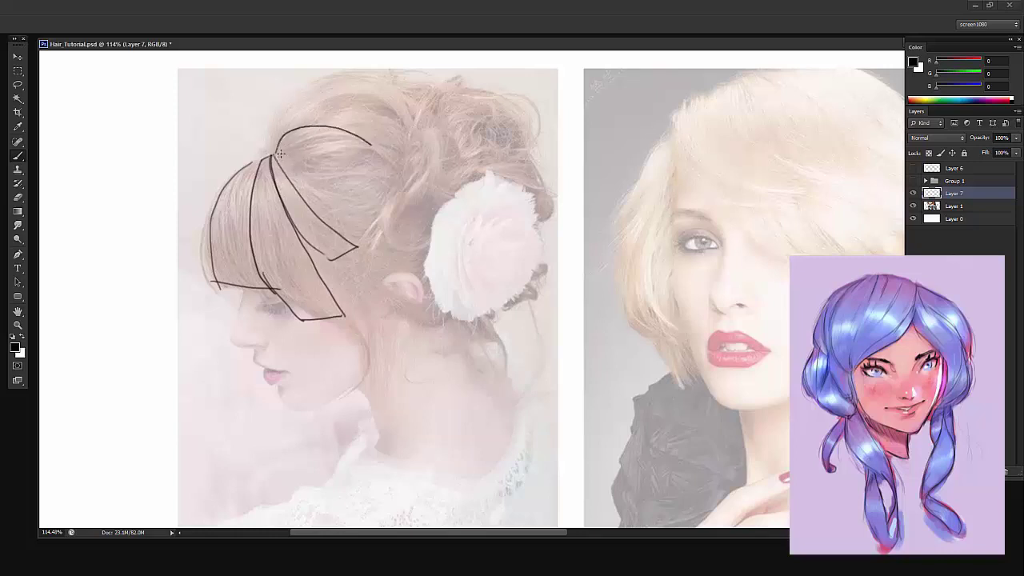
{"action": "mouse_move", "coordinate": [290, 172]}
{"action": "left_mouse_down"}
{"action": "mouse_move", "coordinate": [328, 152]}
{"action": "mouse_move", "coordinate": [392, 150]}
{"action": "left_mouse_up"}
{"action": "mouse_move", "coordinate": [272, 147]}
{"action": "left_mouse_down"}
{"action": "mouse_move", "coordinate": [320, 80]}
{"action": "mouse_move", "coordinate": [407, 109]}
{"action": "left_mouse_up"}
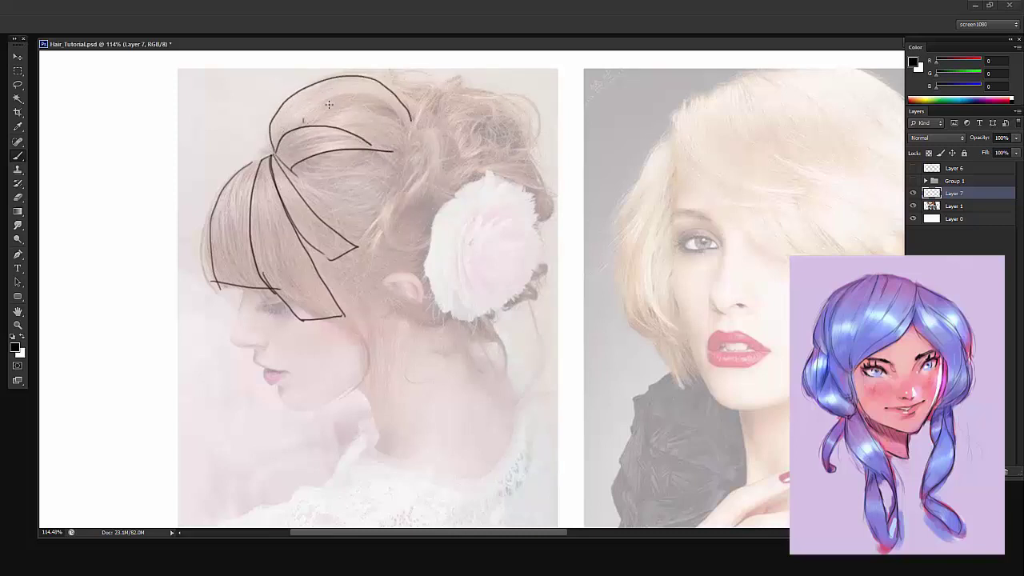
{"action": "left_click_drag", "start_coordinate": [303, 120], "coordinate": [421, 135]}
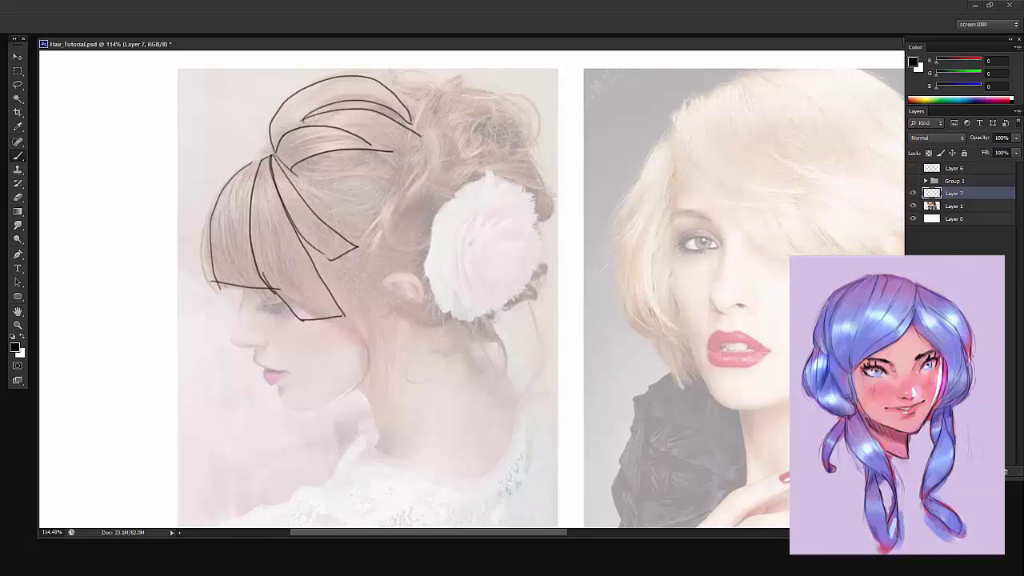
Outline the side hair sections and the twisting locks between the crown and the flower
{"action": "left_click_drag", "start_coordinate": [291, 173], "coordinate": [390, 194]}
{"action": "left_click_drag", "start_coordinate": [320, 217], "coordinate": [389, 227]}
{"action": "mouse_move", "coordinate": [384, 192]}
{"action": "left_mouse_down"}
{"action": "mouse_move", "coordinate": [395, 250]}
{"action": "mouse_move", "coordinate": [406, 200]}
{"action": "mouse_move", "coordinate": [389, 243]}
{"action": "mouse_move", "coordinate": [362, 269]}
{"action": "left_mouse_up"}
{"action": "mouse_move", "coordinate": [410, 128]}
{"action": "left_mouse_down"}
{"action": "mouse_move", "coordinate": [397, 192]}
{"action": "mouse_move", "coordinate": [406, 190]}
{"action": "left_mouse_up"}
{"action": "left_click_drag", "start_coordinate": [390, 152], "coordinate": [403, 171]}
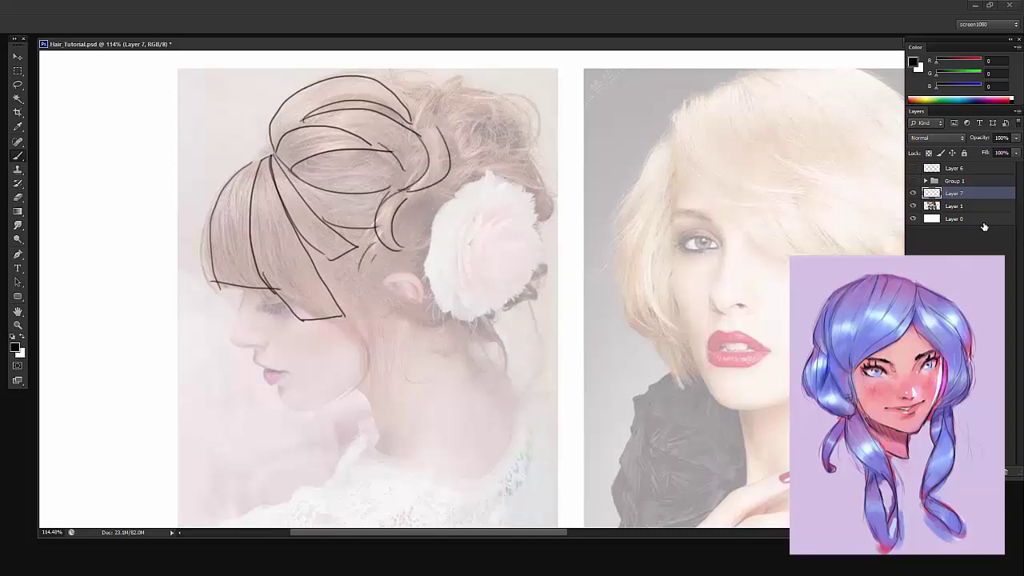
Hide the photo layer, Layer 1, to isolate the hair sketch, and select that layer
{"action": "left_click", "coordinate": [914, 206]}
{"action": "left_click", "coordinate": [932, 207]}
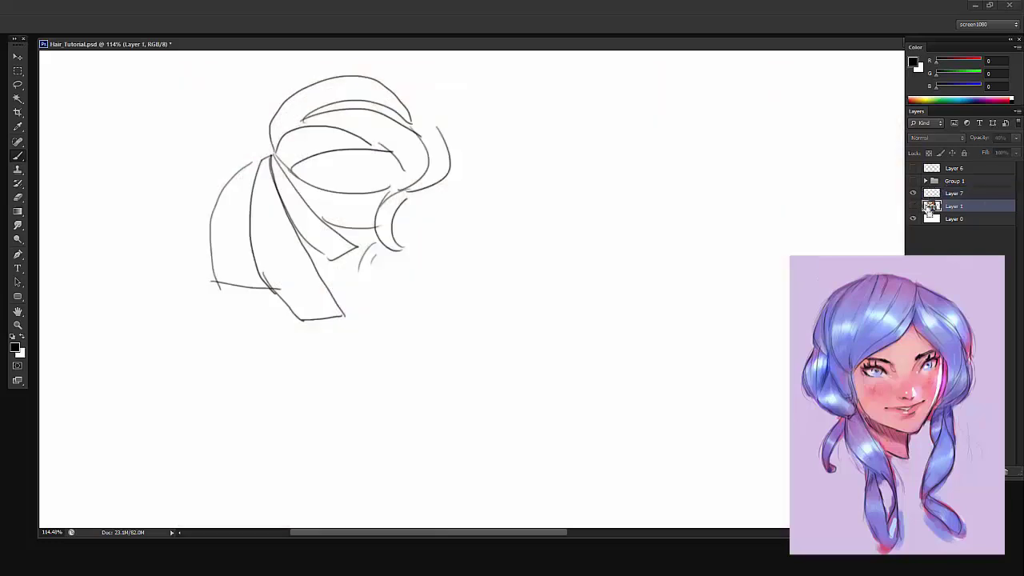
Add a new blank layer directly above Layer 1, show the photo layer again, and return to Layer 7
{"action": "key", "text": "ctrl+shift+alt+n"}
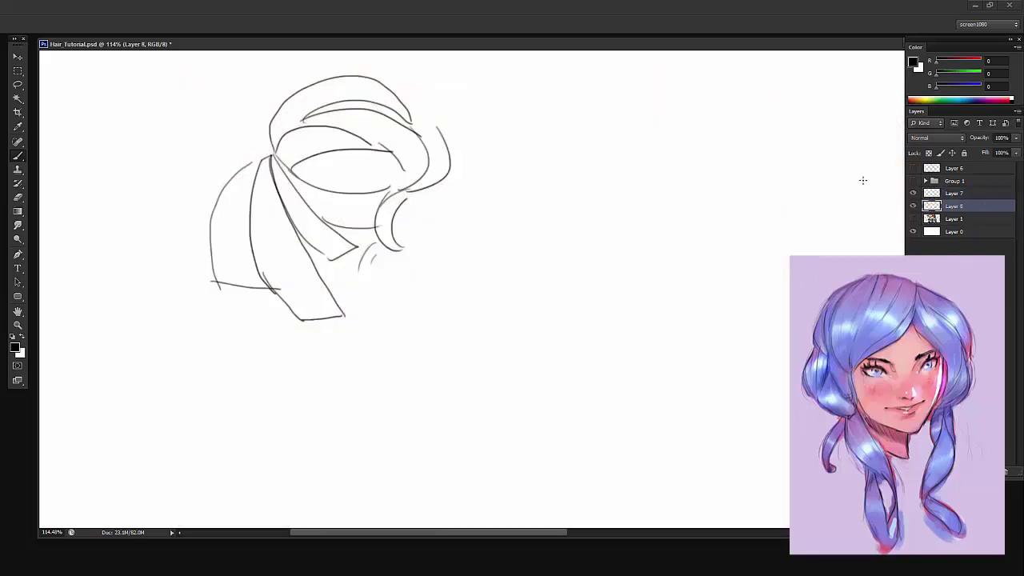
{"action": "left_click", "coordinate": [912, 219]}
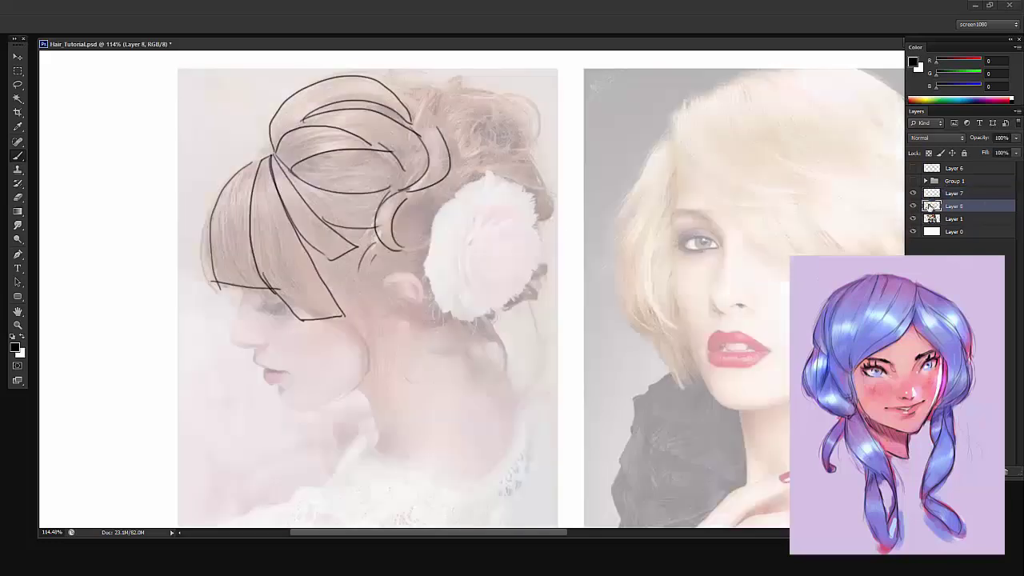
{"action": "left_click", "coordinate": [954, 193]}
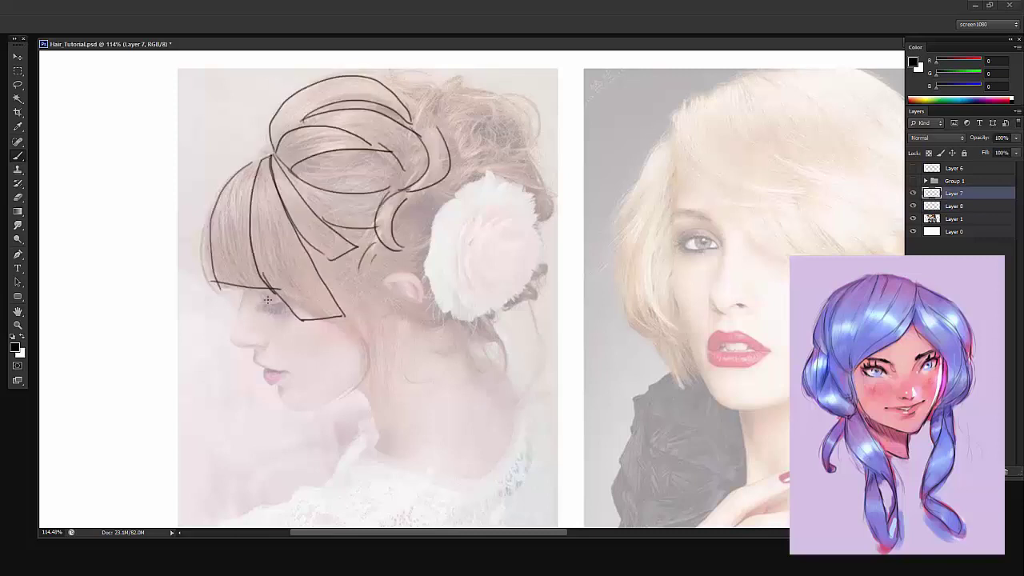
Outline the woman's face profile, closed eye, ear and lower hairline over the updo photo
{"action": "left_click_drag", "start_coordinate": [259, 302], "coordinate": [276, 318]}
{"action": "mouse_move", "coordinate": [242, 288]}
{"action": "left_mouse_down"}
{"action": "mouse_move", "coordinate": [262, 352]}
{"action": "mouse_move", "coordinate": [329, 393]}
{"action": "mouse_move", "coordinate": [377, 352]}
{"action": "left_mouse_up"}
{"action": "mouse_move", "coordinate": [375, 290]}
{"action": "left_mouse_down"}
{"action": "mouse_move", "coordinate": [427, 298]}
{"action": "mouse_move", "coordinate": [422, 312]}
{"action": "left_mouse_up"}
{"action": "left_click_drag", "start_coordinate": [356, 274], "coordinate": [458, 316]}
{"action": "left_click_drag", "start_coordinate": [362, 293], "coordinate": [467, 328]}
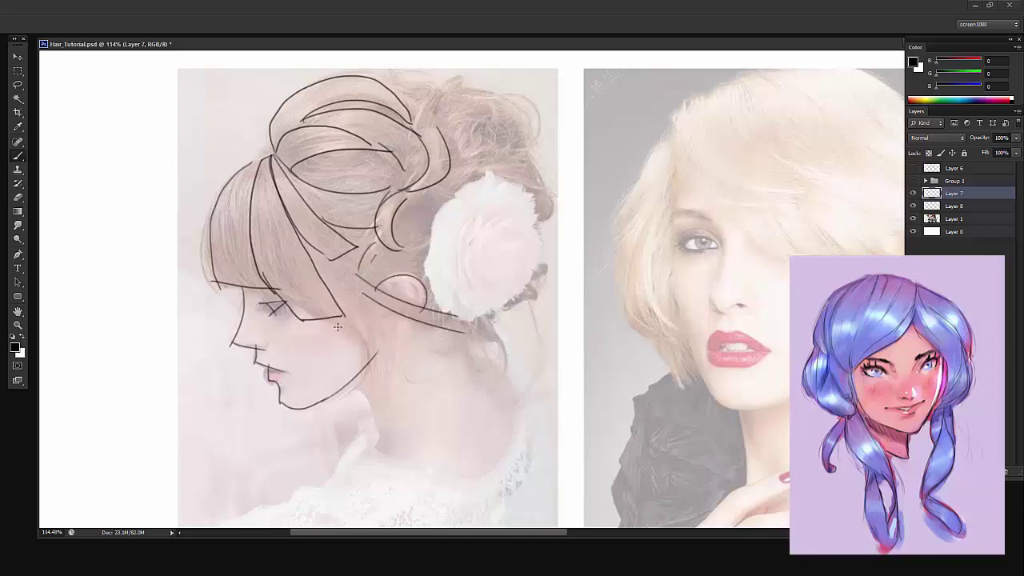
Sketch the neck and shoulder lines, and close the back of the updo with one large curve
{"action": "mouse_move", "coordinate": [336, 324]}
{"action": "left_mouse_down"}
{"action": "mouse_move", "coordinate": [396, 368]}
{"action": "mouse_move", "coordinate": [394, 448]}
{"action": "left_mouse_up"}
{"action": "left_click_drag", "start_coordinate": [399, 439], "coordinate": [518, 392]}
{"action": "left_click_drag", "start_coordinate": [483, 330], "coordinate": [511, 388]}
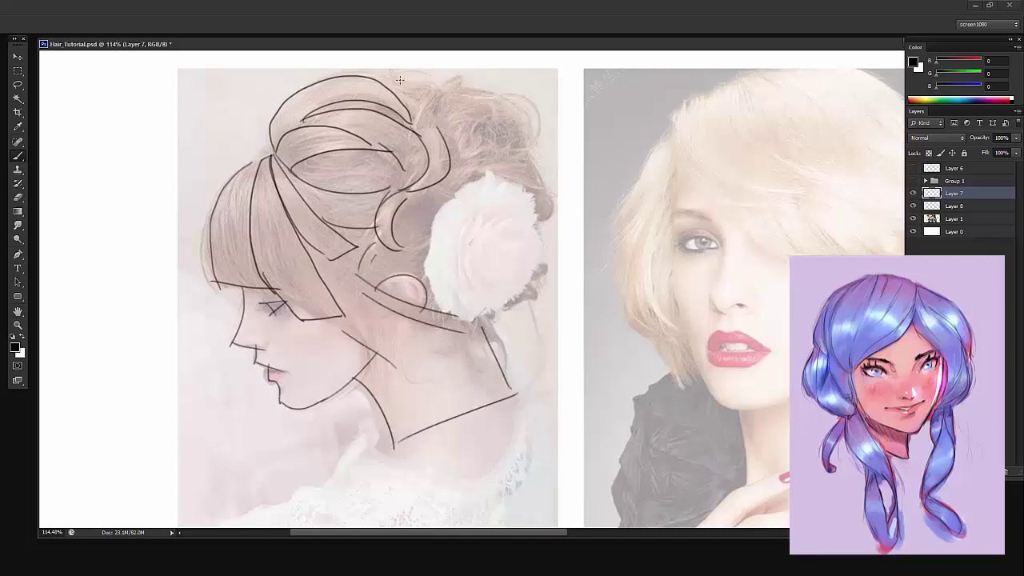
{"action": "left_click_drag", "start_coordinate": [399, 80], "coordinate": [492, 343]}
Hide the photo layer and block in the whole hair shape on Layer 8 with mid-gray (RGB 126), using the 195 brush preset
{"action": "left_click", "coordinate": [913, 218]}
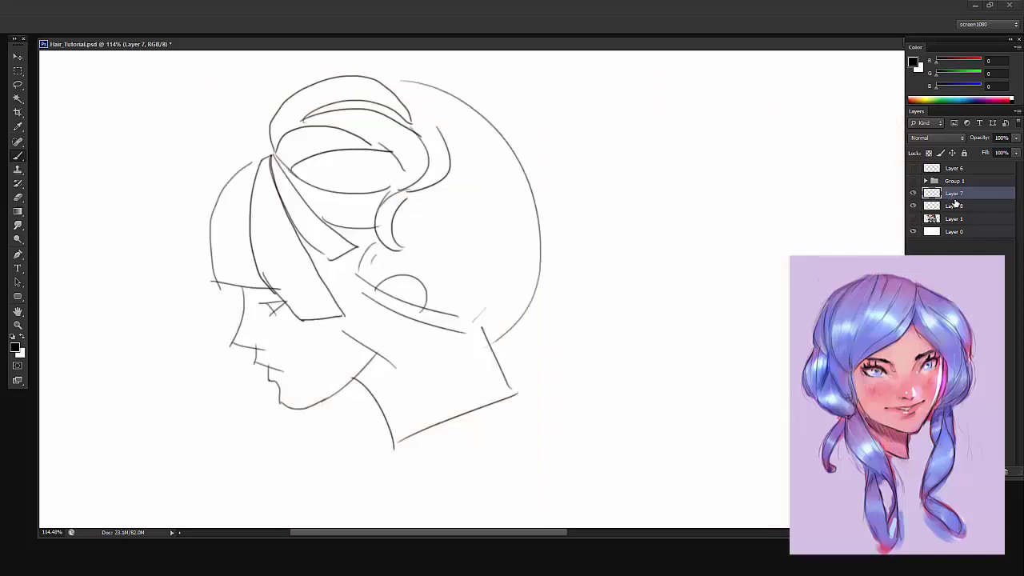
{"action": "left_click", "coordinate": [953, 207]}
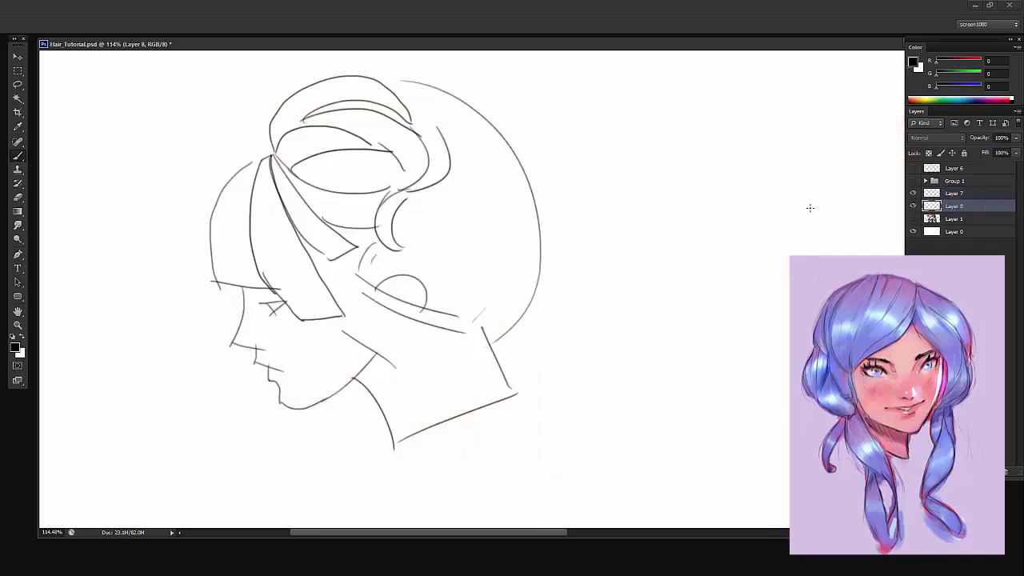
{"action": "right_click", "coordinate": [256, 233]}
{"action": "left_click", "coordinate": [340, 381]}
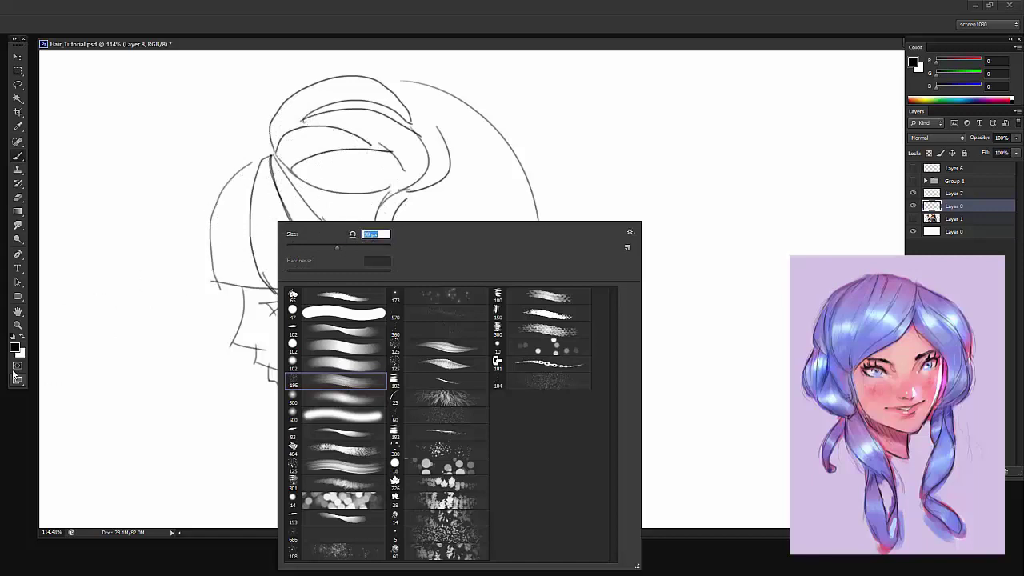
{"action": "left_click", "coordinate": [15, 346]}
{"action": "left_click", "coordinate": [384, 316]}
{"action": "left_click", "coordinate": [610, 243]}
{"action": "mouse_move", "coordinate": [255, 184]}
{"action": "left_mouse_down"}
{"action": "mouse_move", "coordinate": [334, 224]}
{"action": "mouse_move", "coordinate": [366, 215]}
{"action": "mouse_move", "coordinate": [285, 217]}
{"action": "left_mouse_up"}
{"action": "scroll", "coordinate": [272, 212], "scroll_direction": "up", "scroll_amount": 3}
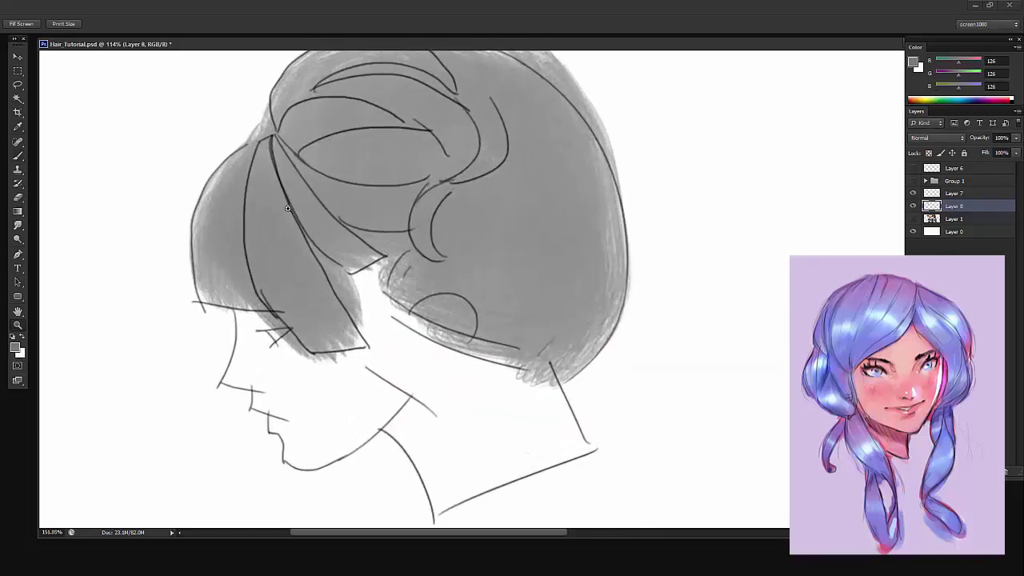
Paint white highlight bands across the bangs, the narrow side section and the lower crown section with the 65 brush preset
{"action": "right_click", "coordinate": [334, 180]}
{"action": "left_click", "coordinate": [386, 210]}
{"action": "left_click", "coordinate": [136, 242], "text": "alt"}
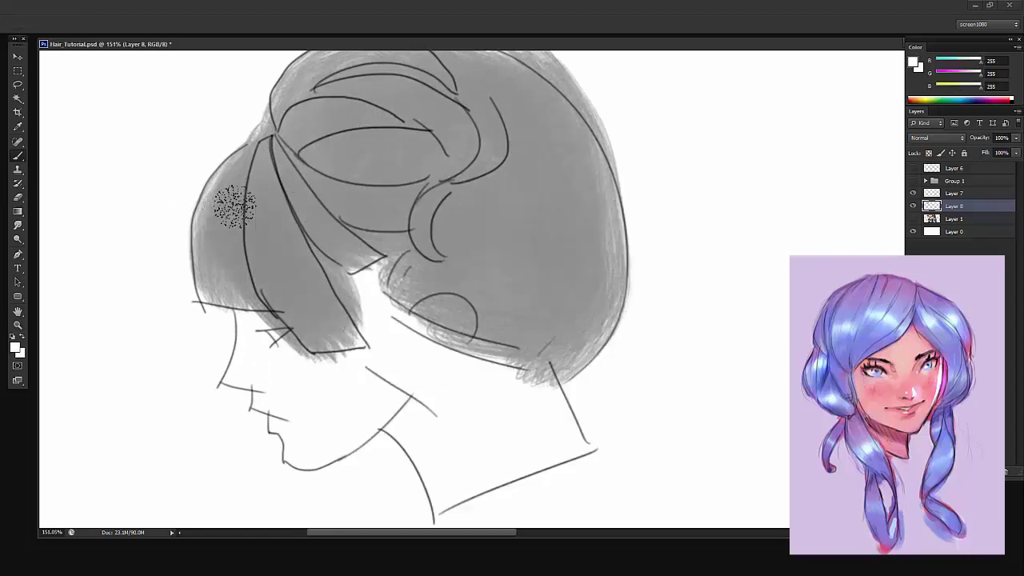
{"action": "right_click", "coordinate": [230, 204]}
{"action": "left_click", "coordinate": [279, 231]}
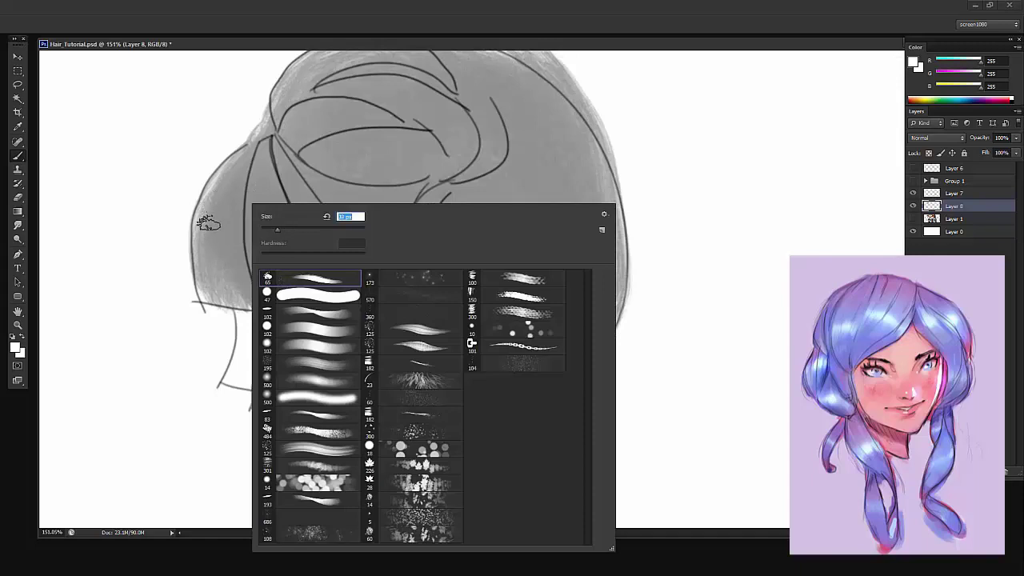
{"action": "mouse_move", "coordinate": [211, 212]}
{"action": "left_mouse_down"}
{"action": "mouse_move", "coordinate": [212, 256]}
{"action": "mouse_move", "coordinate": [239, 257]}
{"action": "mouse_move", "coordinate": [294, 302]}
{"action": "mouse_move", "coordinate": [328, 297]}
{"action": "left_mouse_up"}
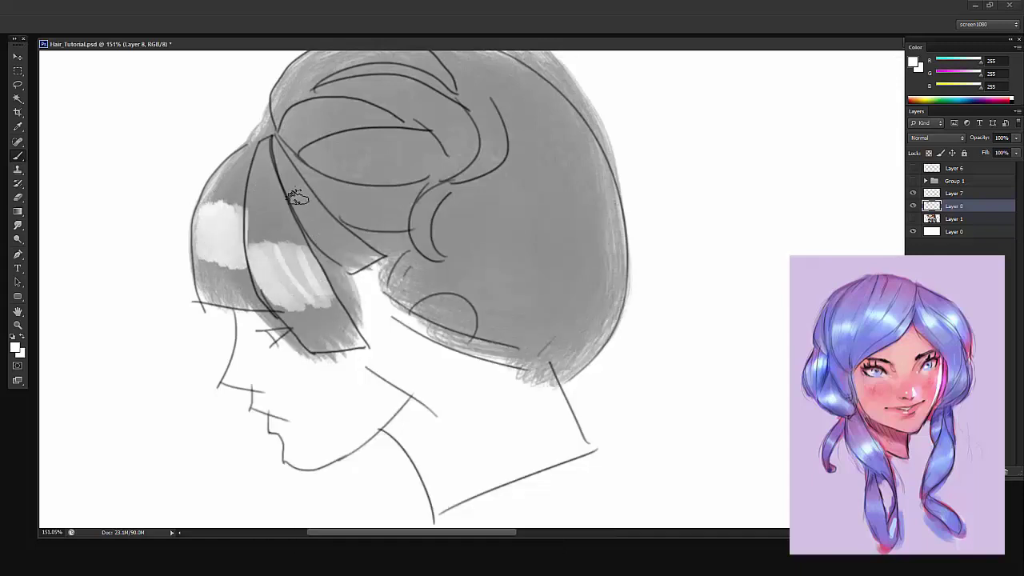
{"action": "left_click_drag", "start_coordinate": [297, 198], "coordinate": [316, 216]}
{"action": "mouse_move", "coordinate": [424, 183]}
{"action": "left_mouse_down"}
{"action": "mouse_move", "coordinate": [400, 204]}
{"action": "mouse_move", "coordinate": [399, 227]}
{"action": "mouse_move", "coordinate": [326, 237]}
{"action": "left_mouse_up"}
{"action": "mouse_move", "coordinate": [339, 267]}
{"action": "left_mouse_down"}
{"action": "mouse_move", "coordinate": [357, 243]}
{"action": "mouse_move", "coordinate": [358, 258]}
{"action": "left_mouse_up"}
Try highlight bands running in a line across the upper crown sections, and undo them
{"action": "mouse_move", "coordinate": [344, 181]}
{"action": "left_mouse_down"}
{"action": "mouse_move", "coordinate": [353, 222]}
{"action": "mouse_move", "coordinate": [364, 200]}
{"action": "mouse_move", "coordinate": [385, 221]}
{"action": "left_mouse_up"}
{"action": "left_click_drag", "start_coordinate": [307, 148], "coordinate": [343, 172]}
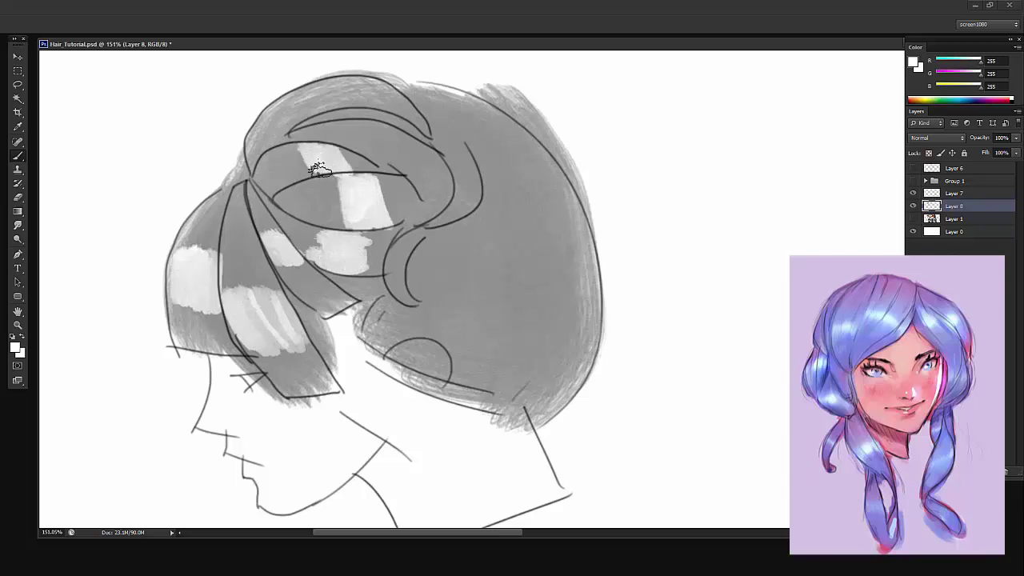
{"action": "key", "text": "ctrl+alt+z"}
{"action": "key", "text": "ctrl+alt+z"}
{"action": "key", "text": "ctrl+alt+z"}
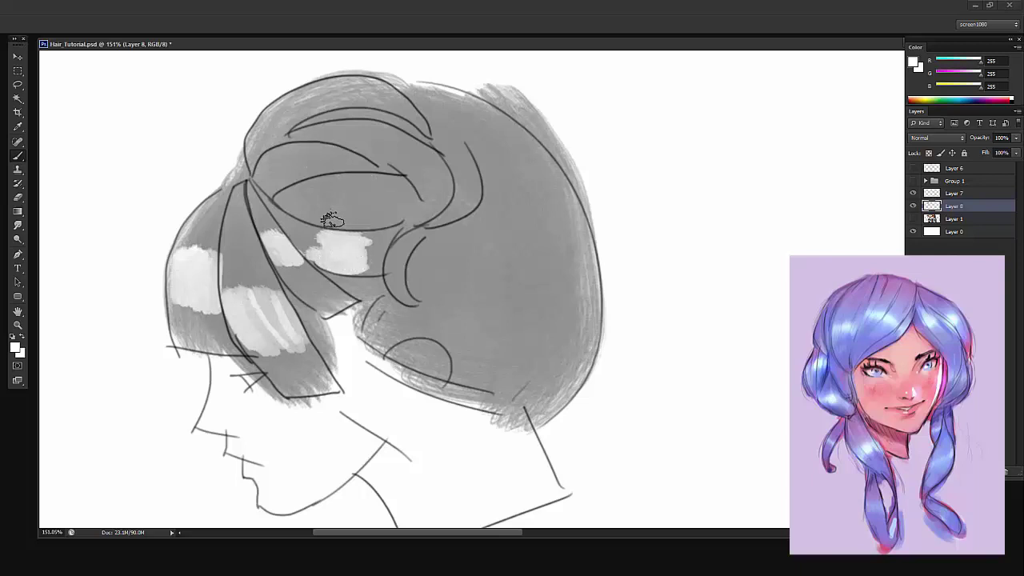
{"action": "mouse_move", "coordinate": [332, 228]}
{"action": "left_mouse_down"}
{"action": "mouse_move", "coordinate": [333, 184]}
{"action": "mouse_move", "coordinate": [317, 254]}
{"action": "mouse_move", "coordinate": [357, 192]}
{"action": "mouse_move", "coordinate": [339, 158]}
{"action": "mouse_move", "coordinate": [309, 150]}
{"action": "mouse_move", "coordinate": [336, 184]}
{"action": "left_mouse_up"}
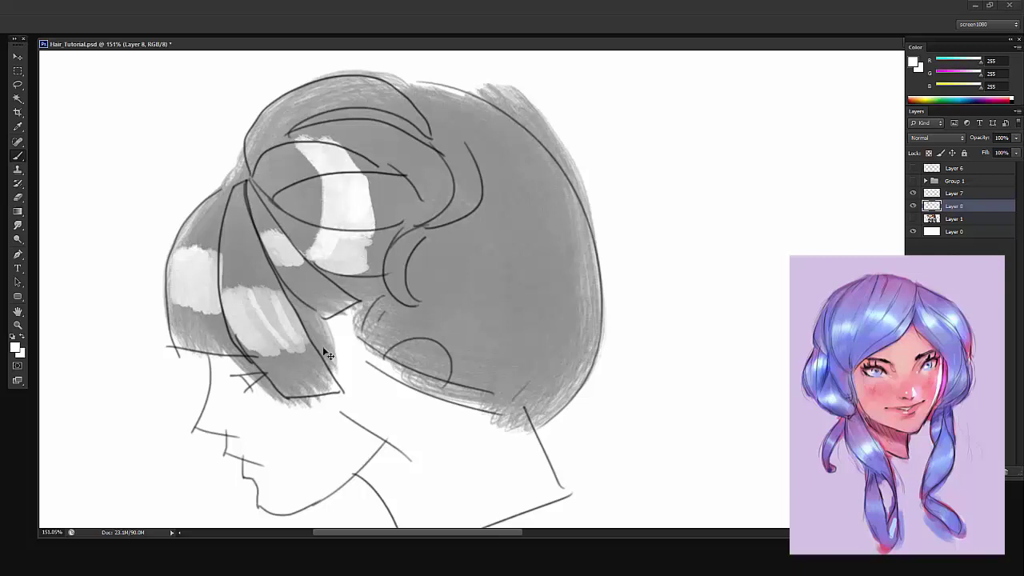
{"action": "key", "text": "ctrl+alt+z"}
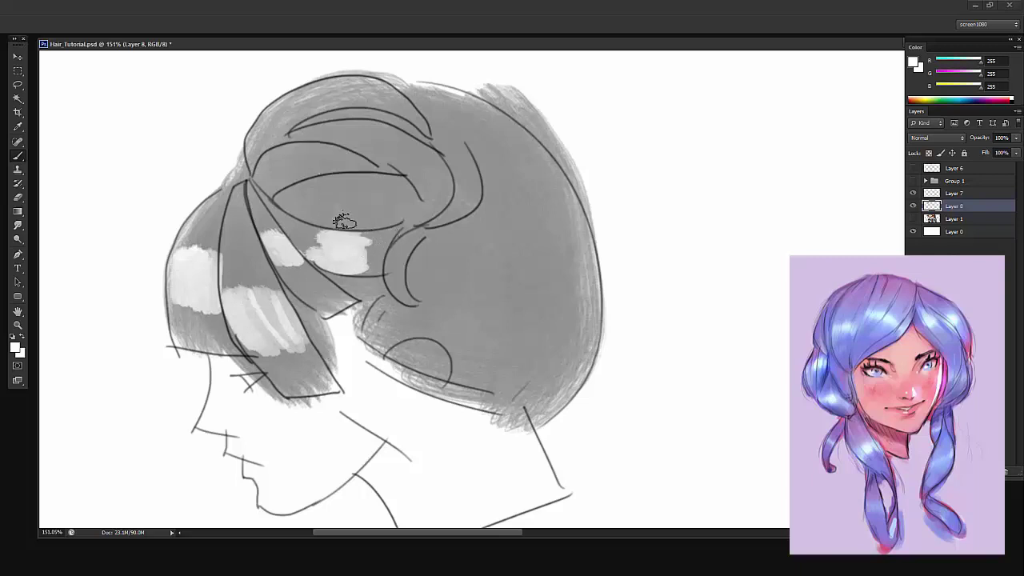
Paint a separate, offset white highlight on each crown section and on the twisting locks behind them
{"action": "mouse_move", "coordinate": [338, 181]}
{"action": "left_mouse_down"}
{"action": "mouse_move", "coordinate": [355, 219]}
{"action": "mouse_move", "coordinate": [350, 186]}
{"action": "mouse_move", "coordinate": [373, 226]}
{"action": "mouse_move", "coordinate": [354, 178]}
{"action": "left_mouse_up"}
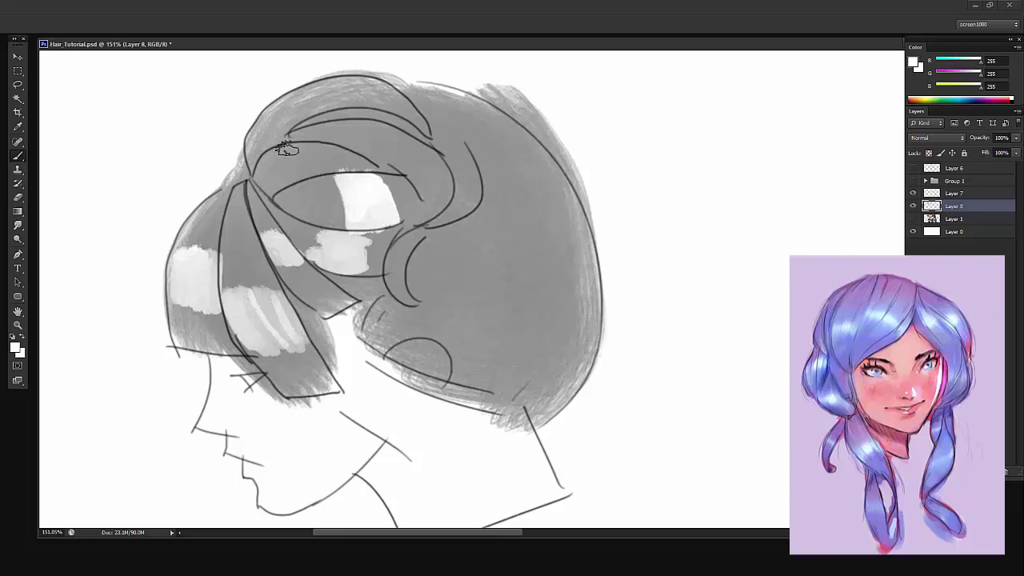
{"action": "mouse_move", "coordinate": [286, 147]}
{"action": "left_mouse_down"}
{"action": "mouse_move", "coordinate": [302, 176]}
{"action": "mouse_move", "coordinate": [326, 152]}
{"action": "left_mouse_up"}
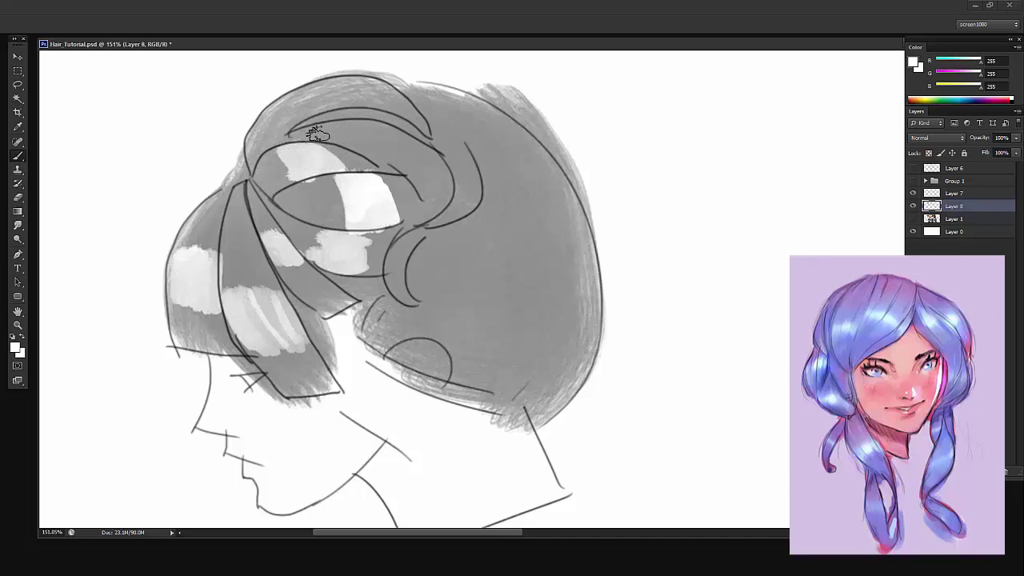
{"action": "mouse_move", "coordinate": [316, 135]}
{"action": "left_mouse_down"}
{"action": "mouse_move", "coordinate": [349, 142]}
{"action": "mouse_move", "coordinate": [284, 120]}
{"action": "mouse_move", "coordinate": [288, 110]}
{"action": "mouse_move", "coordinate": [326, 109]}
{"action": "mouse_move", "coordinate": [309, 119]}
{"action": "mouse_move", "coordinate": [337, 109]}
{"action": "mouse_move", "coordinate": [281, 109]}
{"action": "mouse_move", "coordinate": [267, 124]}
{"action": "mouse_move", "coordinate": [287, 101]}
{"action": "mouse_move", "coordinate": [298, 112]}
{"action": "mouse_move", "coordinate": [266, 135]}
{"action": "left_mouse_up"}
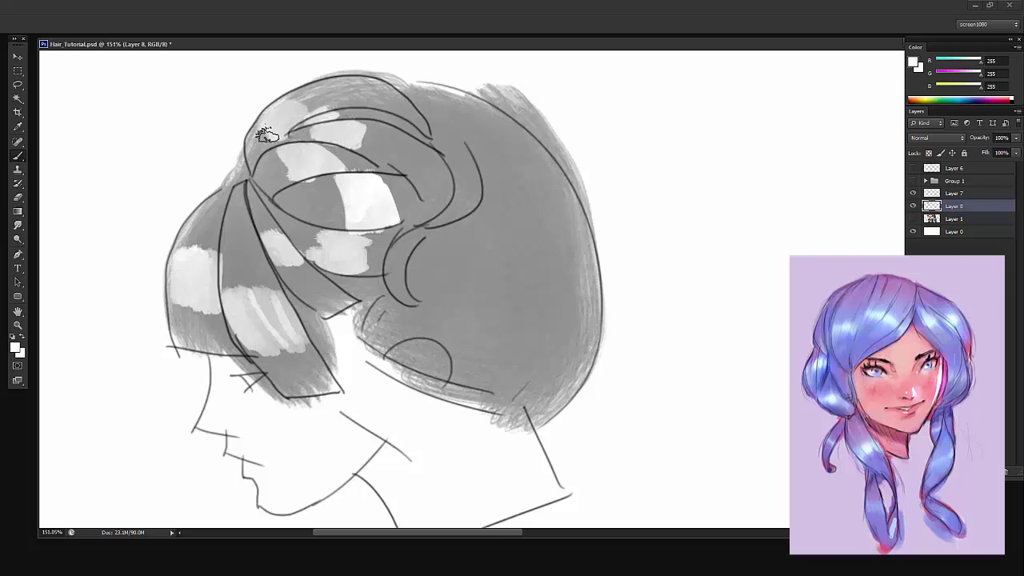
{"action": "key", "text": "z"}
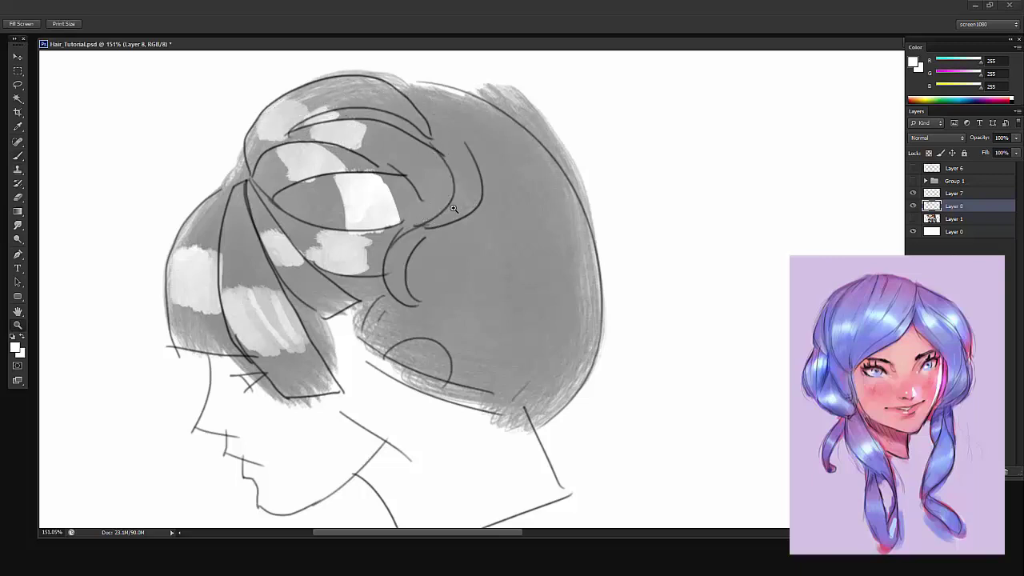
{"action": "mouse_move", "coordinate": [453, 209]}
{"action": "left_mouse_down"}
{"action": "mouse_move", "coordinate": [374, 184]}
{"action": "mouse_move", "coordinate": [389, 152]}
{"action": "mouse_move", "coordinate": [438, 171]}
{"action": "left_mouse_up"}
{"action": "key", "text": "b"}
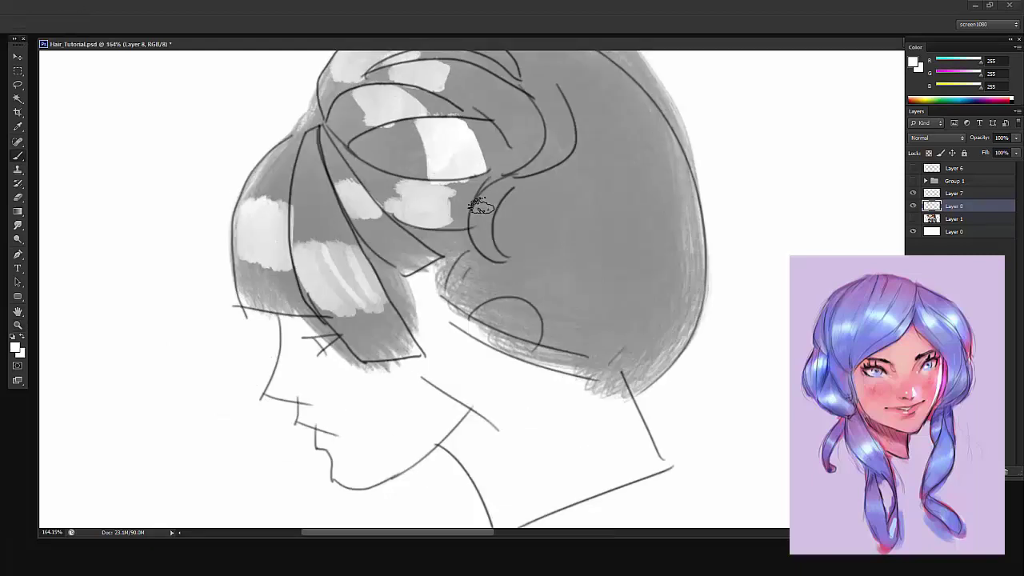
{"action": "left_click_drag", "start_coordinate": [548, 150], "coordinate": [560, 116]}
Soften the highlight edges on the bangs with the 195 brush preset, blending in grays sampled from the hair
{"action": "right_click", "coordinate": [358, 214]}
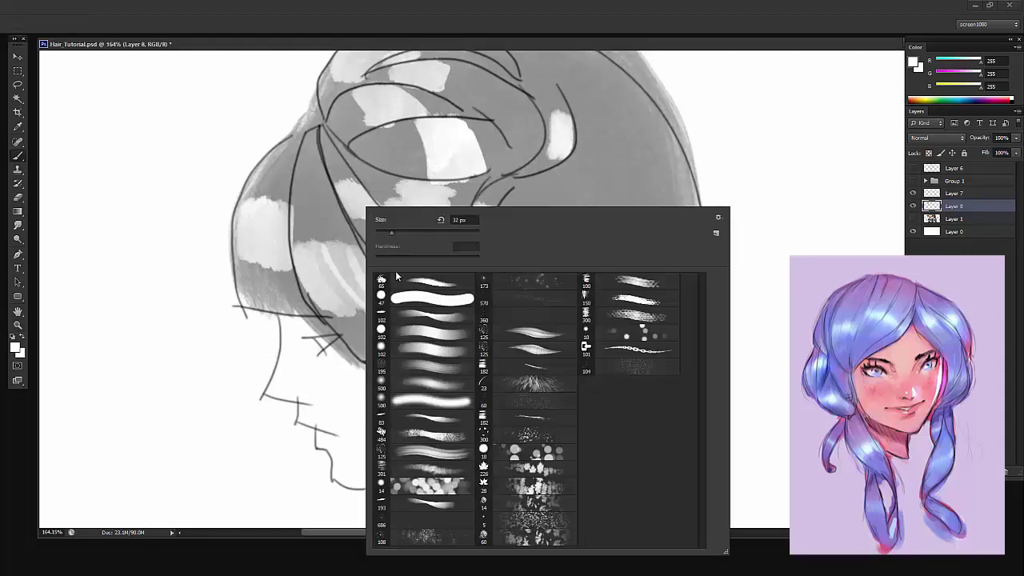
{"action": "left_click", "coordinate": [405, 369]}
{"action": "left_click", "coordinate": [404, 231]}
{"action": "left_click", "coordinate": [391, 234]}
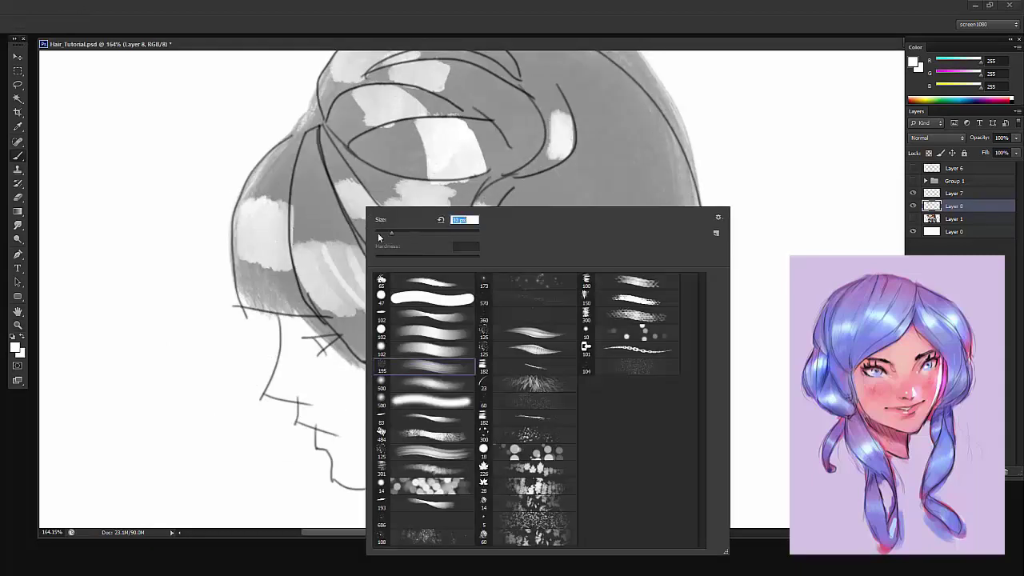
{"action": "mouse_move", "coordinate": [296, 232]}
{"action": "left_mouse_down"}
{"action": "mouse_move", "coordinate": [352, 260]}
{"action": "mouse_move", "coordinate": [315, 256]}
{"action": "mouse_move", "coordinate": [343, 242]}
{"action": "left_mouse_up"}
{"action": "left_click", "coordinate": [321, 202], "text": "alt"}
{"action": "left_click_drag", "start_coordinate": [355, 335], "coordinate": [338, 304]}
{"action": "left_click_drag", "start_coordinate": [368, 338], "coordinate": [366, 304]}
{"action": "left_click_drag", "start_coordinate": [249, 250], "coordinate": [297, 265]}
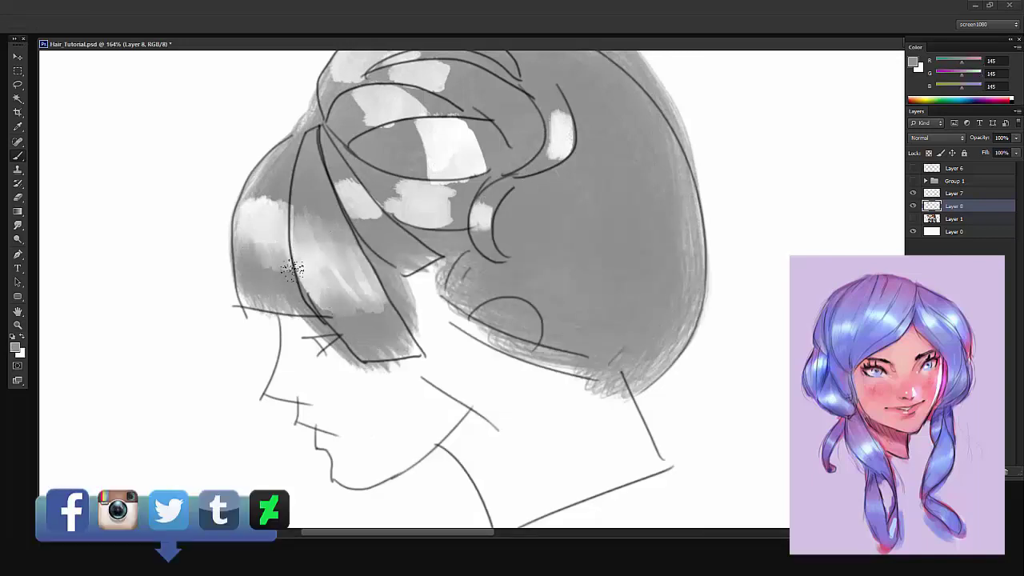
{"action": "left_click", "coordinate": [271, 231], "text": "alt"}
{"action": "left_click_drag", "start_coordinate": [268, 216], "coordinate": [260, 183]}
Blend the highlights on the side section, crown sections and twisting locks into the gray base with sampled mid-tones
{"action": "left_click_drag", "start_coordinate": [336, 165], "coordinate": [343, 186]}
{"action": "mouse_move", "coordinate": [432, 163]}
{"action": "left_mouse_down"}
{"action": "mouse_move", "coordinate": [409, 161]}
{"action": "mouse_move", "coordinate": [397, 144]}
{"action": "left_mouse_up"}
{"action": "left_click", "coordinate": [484, 131], "text": "alt"}
{"action": "mouse_move", "coordinate": [477, 128]}
{"action": "left_mouse_down"}
{"action": "mouse_move", "coordinate": [496, 153]}
{"action": "mouse_move", "coordinate": [471, 166]}
{"action": "left_mouse_up"}
{"action": "left_click_drag", "start_coordinate": [459, 200], "coordinate": [438, 221]}
{"action": "left_click_drag", "start_coordinate": [488, 165], "coordinate": [487, 224]}
{"action": "left_click", "coordinate": [349, 154], "text": "alt"}
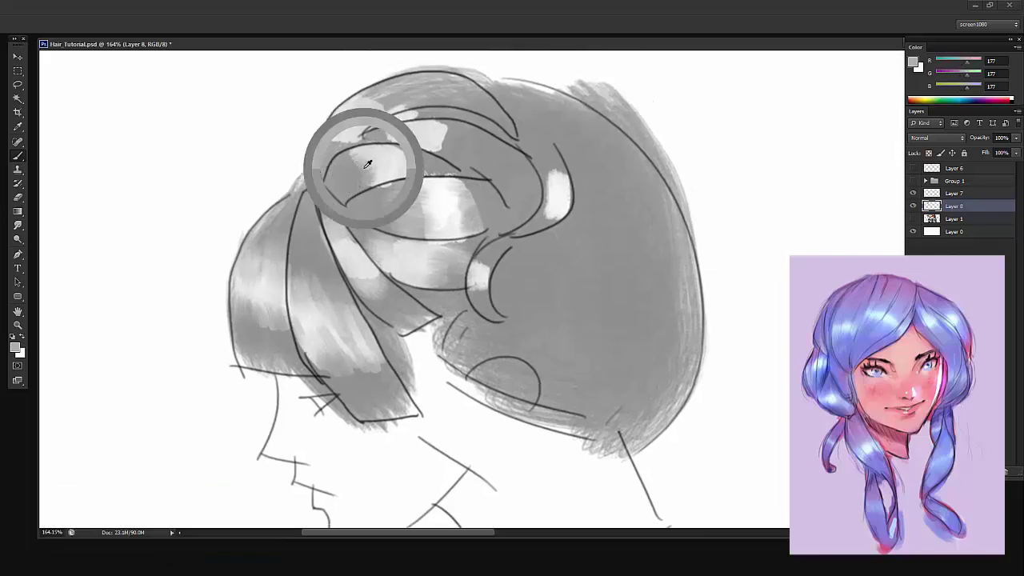
{"action": "mouse_move", "coordinate": [352, 155]}
{"action": "left_mouse_down"}
{"action": "mouse_move", "coordinate": [440, 169]}
{"action": "mouse_move", "coordinate": [422, 168]}
{"action": "mouse_move", "coordinate": [426, 139]}
{"action": "mouse_move", "coordinate": [463, 133]}
{"action": "mouse_move", "coordinate": [330, 144]}
{"action": "mouse_move", "coordinate": [368, 99]}
{"action": "mouse_move", "coordinate": [436, 97]}
{"action": "left_mouse_up"}
{"action": "mouse_move", "coordinate": [544, 160]}
{"action": "left_mouse_down"}
{"action": "mouse_move", "coordinate": [555, 208]}
{"action": "mouse_move", "coordinate": [479, 264]}
{"action": "mouse_move", "coordinate": [495, 244]}
{"action": "mouse_move", "coordinate": [483, 298]}
{"action": "left_mouse_up"}
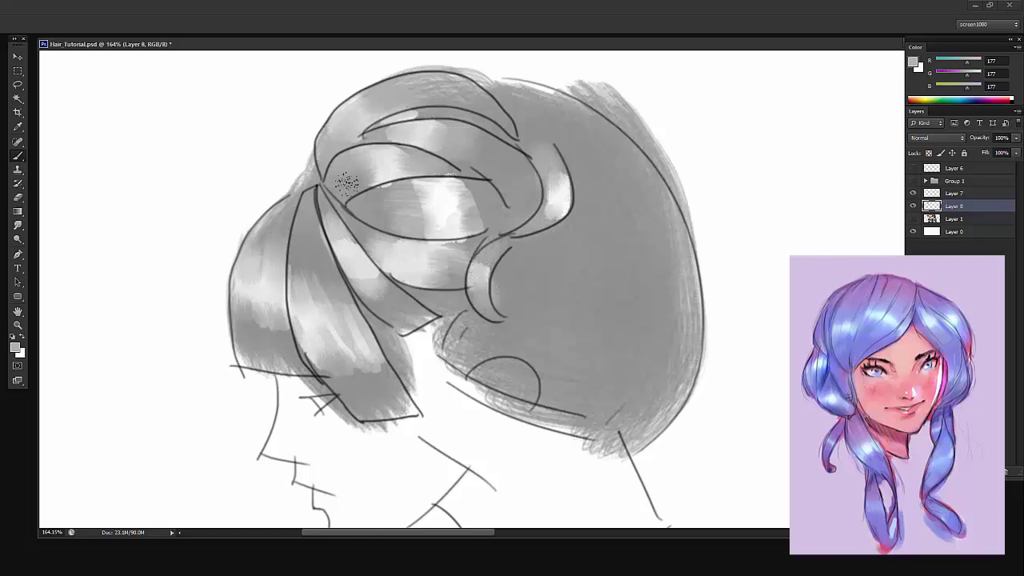
Try S-shaped ribbon strokes on the empty canvas in front of the face, and undo them
{"action": "mouse_move", "coordinate": [160, 104]}
{"action": "left_mouse_down"}
{"action": "mouse_move", "coordinate": [162, 219]}
{"action": "mouse_move", "coordinate": [108, 256]}
{"action": "left_mouse_up"}
{"action": "key", "text": "ctrl+z"}
{"action": "left_click_drag", "start_coordinate": [183, 113], "coordinate": [132, 244]}
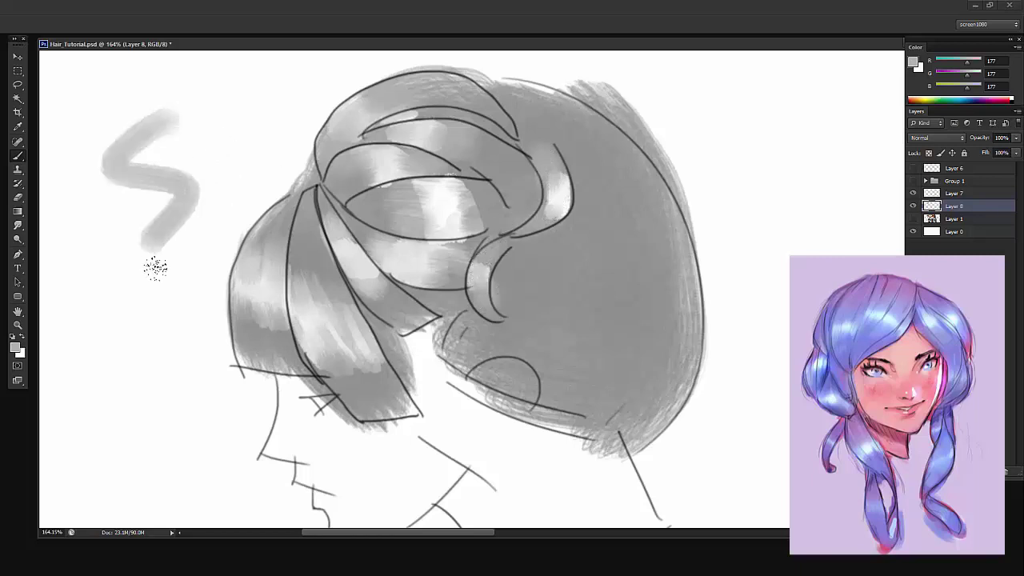
{"action": "key", "text": "ctrl+z"}
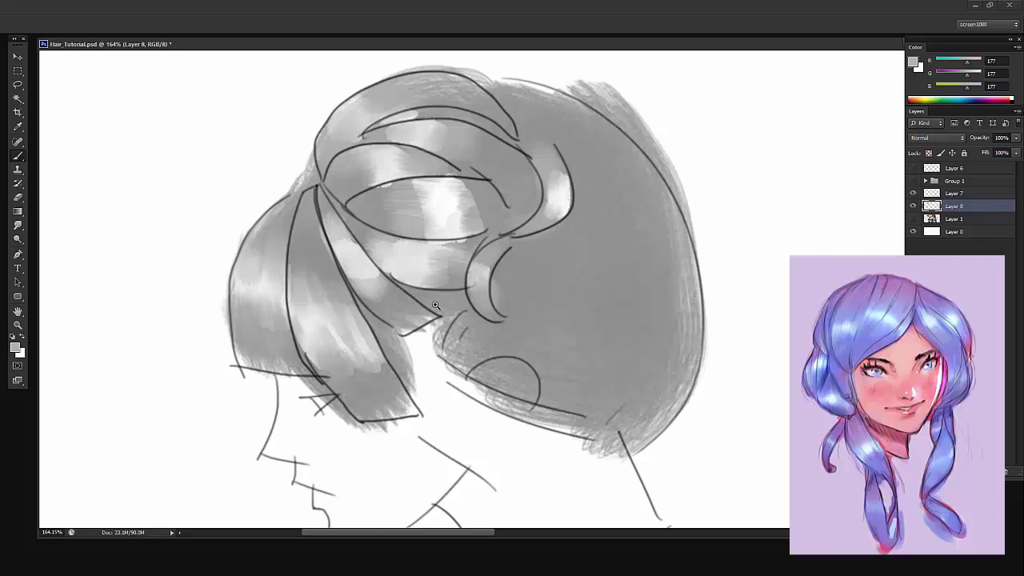
Lower the opacity of the Layer 7 line sketch to 60% and merge it down into Layer 8
{"action": "key", "text": "z"}
{"action": "left_click_drag", "start_coordinate": [451, 324], "coordinate": [404, 323]}
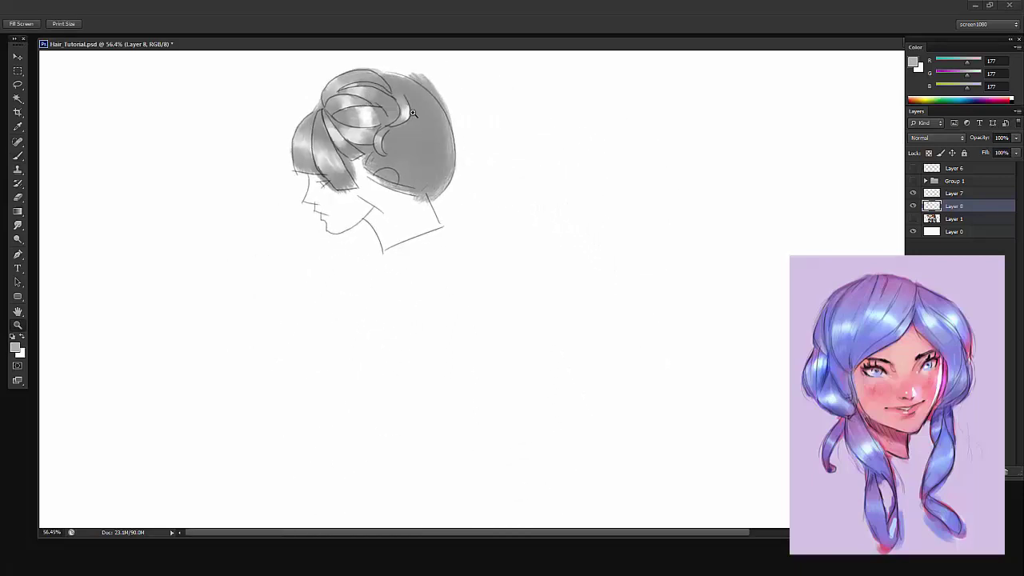
{"action": "left_click", "coordinate": [972, 193]}
{"action": "key", "text": "6"}
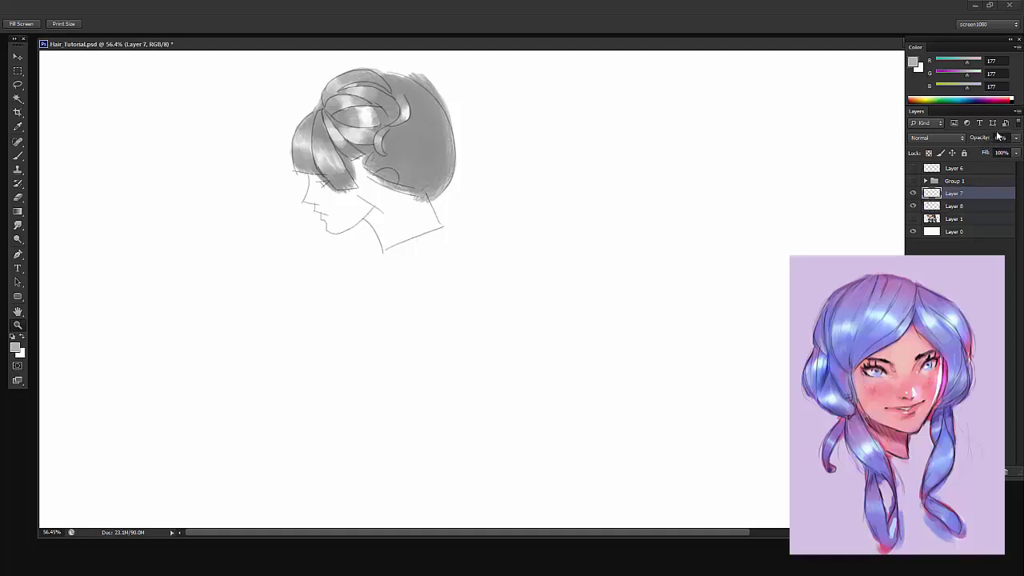
{"action": "left_click_drag", "start_coordinate": [315, 112], "coordinate": [328, 112]}
{"action": "left_click_drag", "start_coordinate": [474, 109], "coordinate": [248, 416]}
{"action": "key", "text": "ctrl+z"}
{"action": "left_click_drag", "start_coordinate": [375, 87], "coordinate": [398, 87]}
{"action": "left_click_drag", "start_coordinate": [429, 121], "coordinate": [432, 162]}
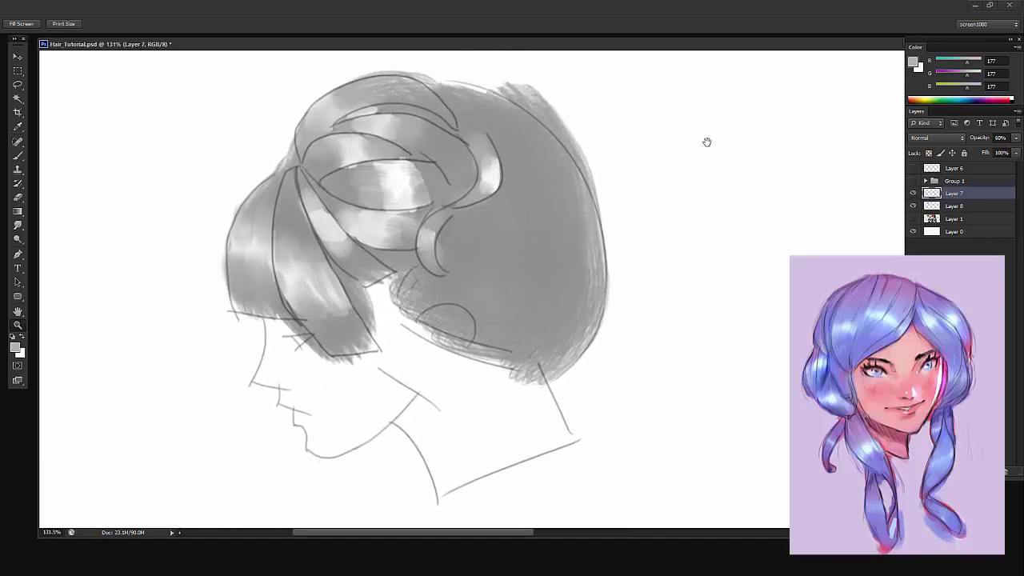
{"action": "key", "text": "ctrl+e"}
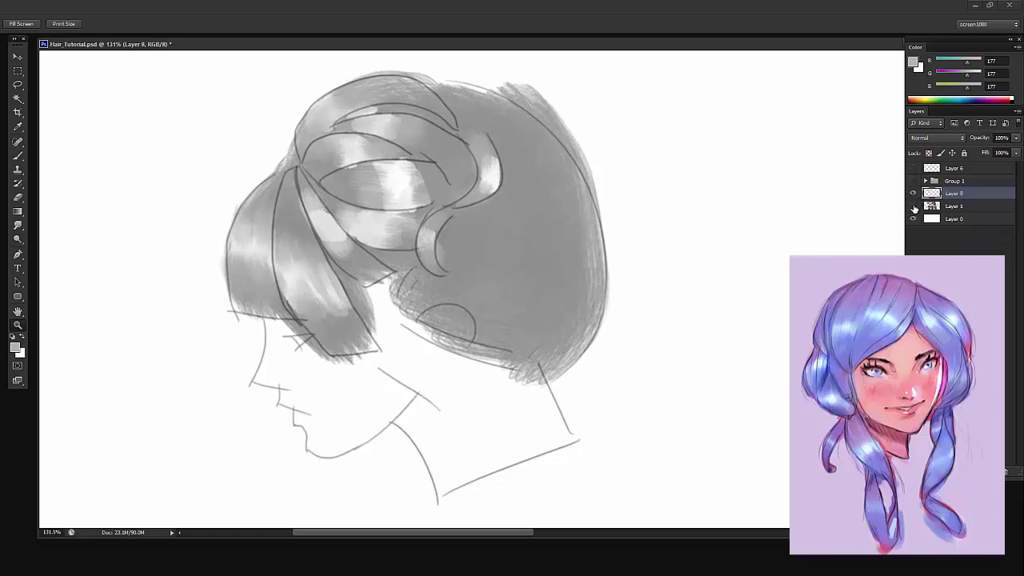
Show the photo layer again and shift the shaded sketch aside and back to compare it with the updo photo
{"action": "left_click", "coordinate": [912, 206]}
{"action": "left_click_drag", "start_coordinate": [703, 225], "coordinate": [210, 356]}
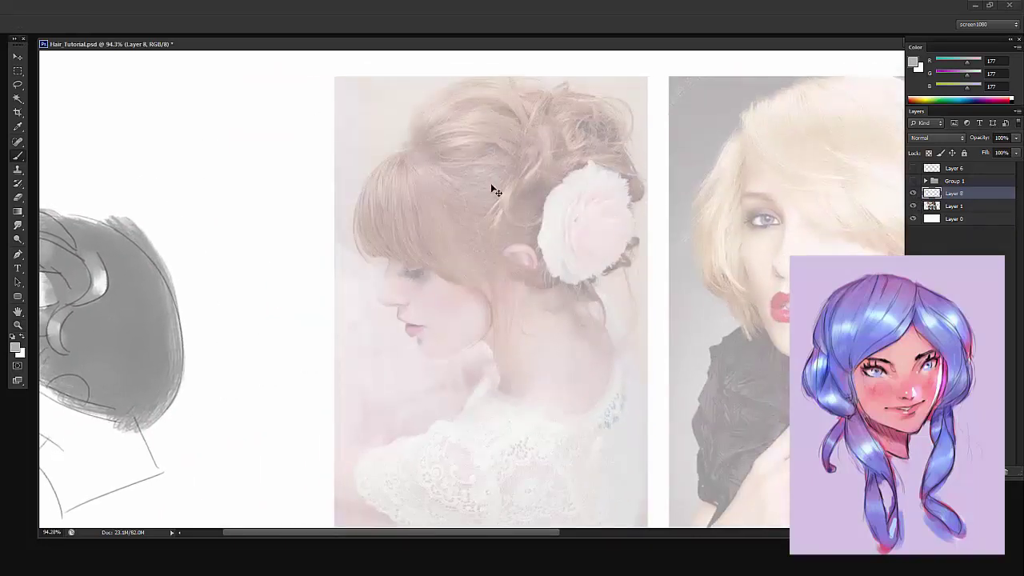
{"action": "key", "text": "ctrl+z"}
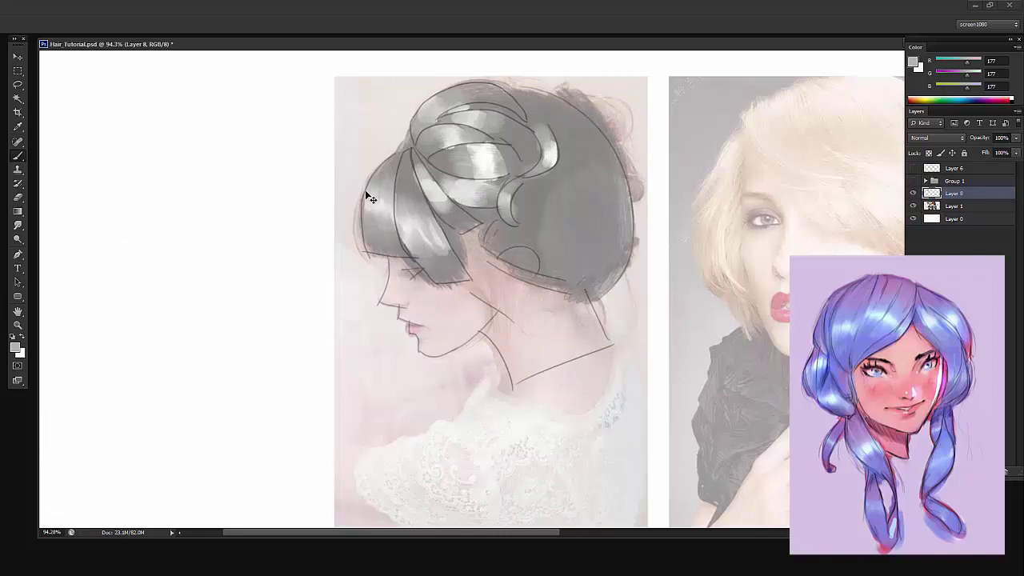
{"action": "left_click_drag", "start_coordinate": [613, 309], "coordinate": [411, 292]}
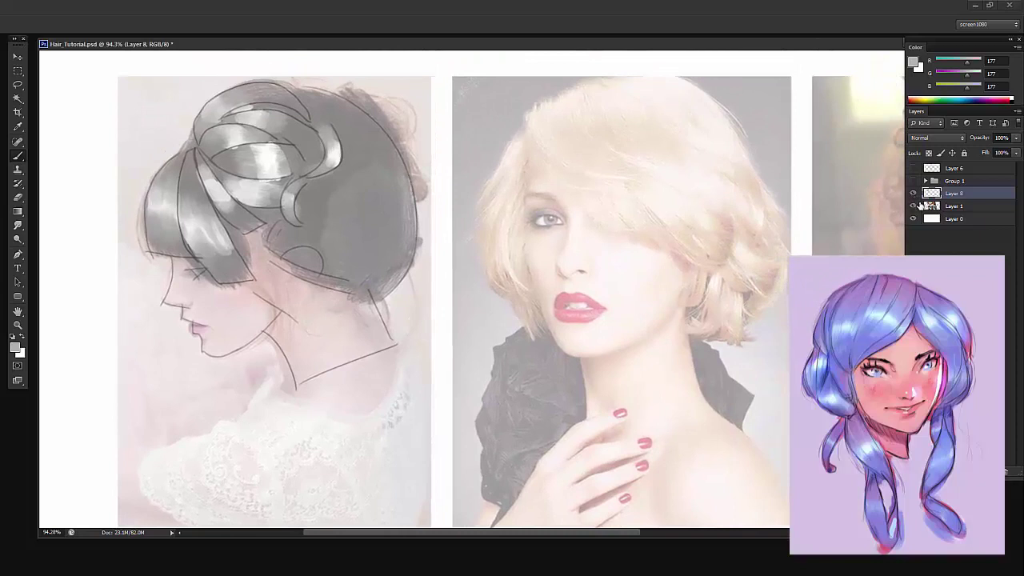
Add a new layer for the blonde portrait and set up a hard round brush in black
{"action": "left_click_drag", "start_coordinate": [714, 212], "coordinate": [583, 216]}
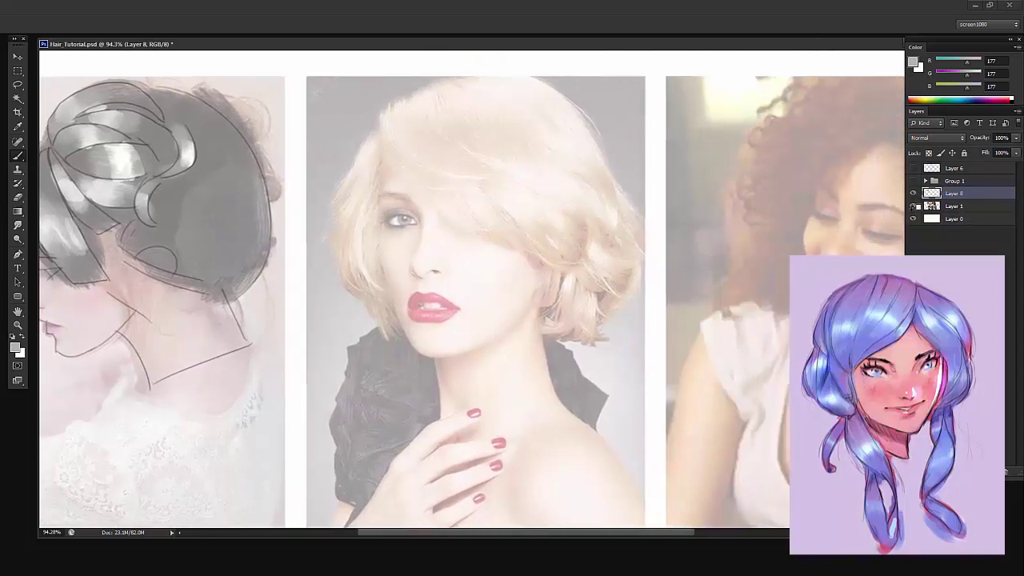
{"action": "key", "text": "ctrl+shift+alt+n"}
{"action": "right_click", "coordinate": [418, 162]}
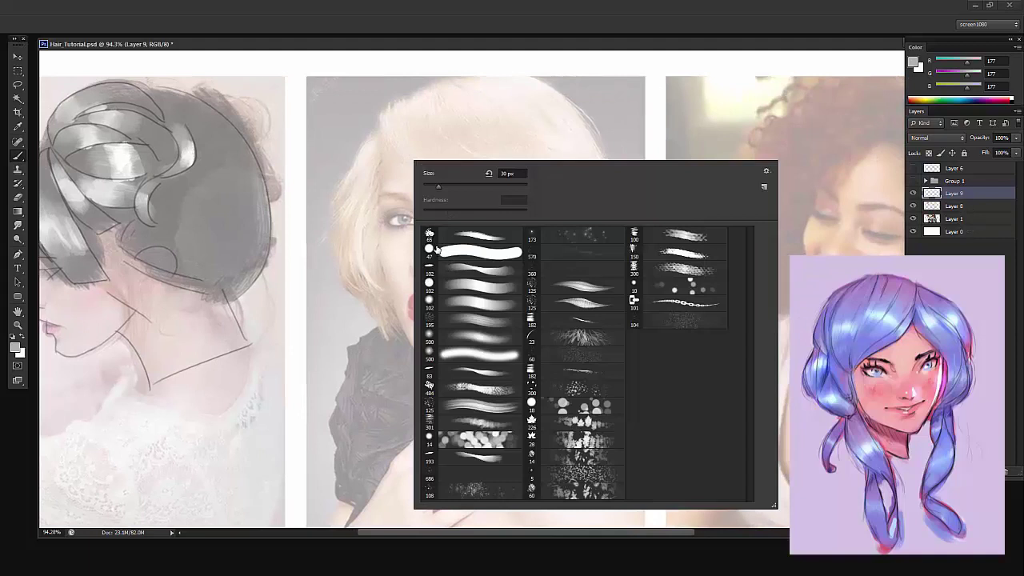
{"action": "left_click", "coordinate": [437, 251]}
{"action": "left_click", "coordinate": [492, 40]}
{"action": "key", "text": "d"}
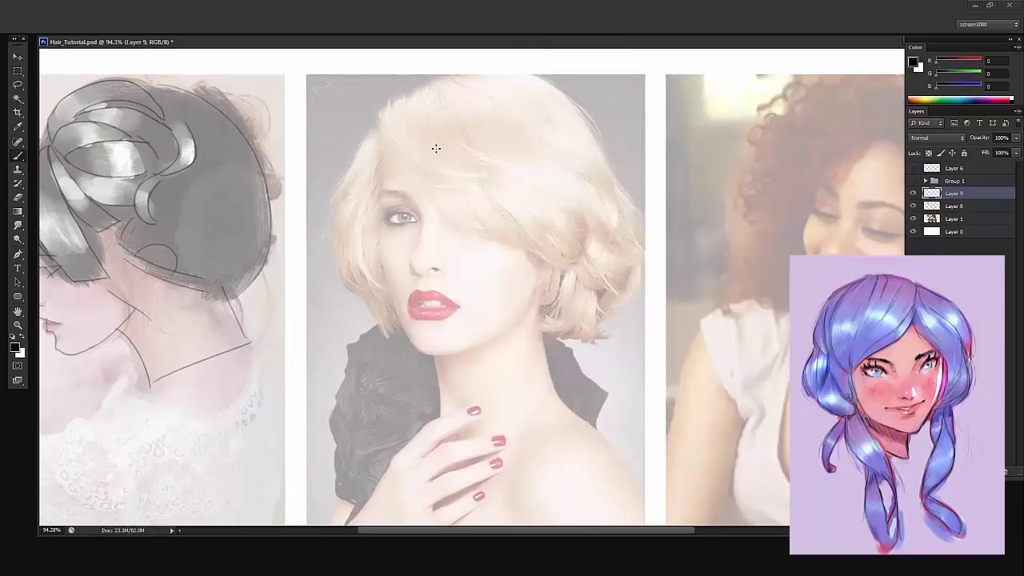
Outline the large swept top section of the blonde hair and divide the fringe beneath it into ribbon-like sections
{"action": "key", "text": "ctrl+space"}
{"action": "mouse_move", "coordinate": [466, 117]}
{"action": "left_mouse_down"}
{"action": "mouse_move", "coordinate": [482, 115]}
{"action": "mouse_move", "coordinate": [390, 133]}
{"action": "left_mouse_up"}
{"action": "key", "text": "space"}
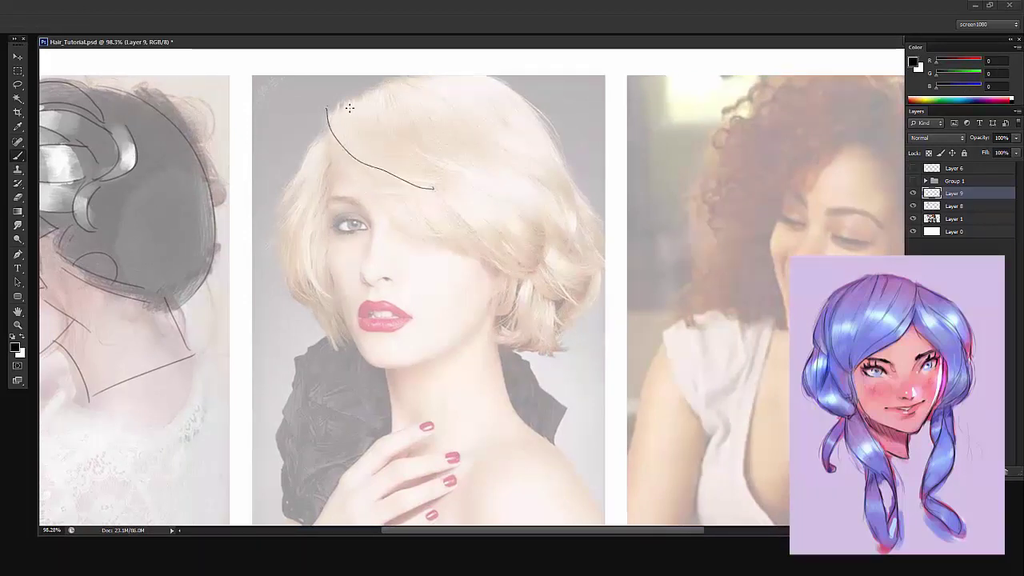
{"action": "left_click_drag", "start_coordinate": [328, 111], "coordinate": [445, 63]}
{"action": "mouse_move", "coordinate": [411, 183]}
{"action": "left_mouse_down"}
{"action": "mouse_move", "coordinate": [548, 230]}
{"action": "mouse_move", "coordinate": [565, 251]}
{"action": "left_mouse_up"}
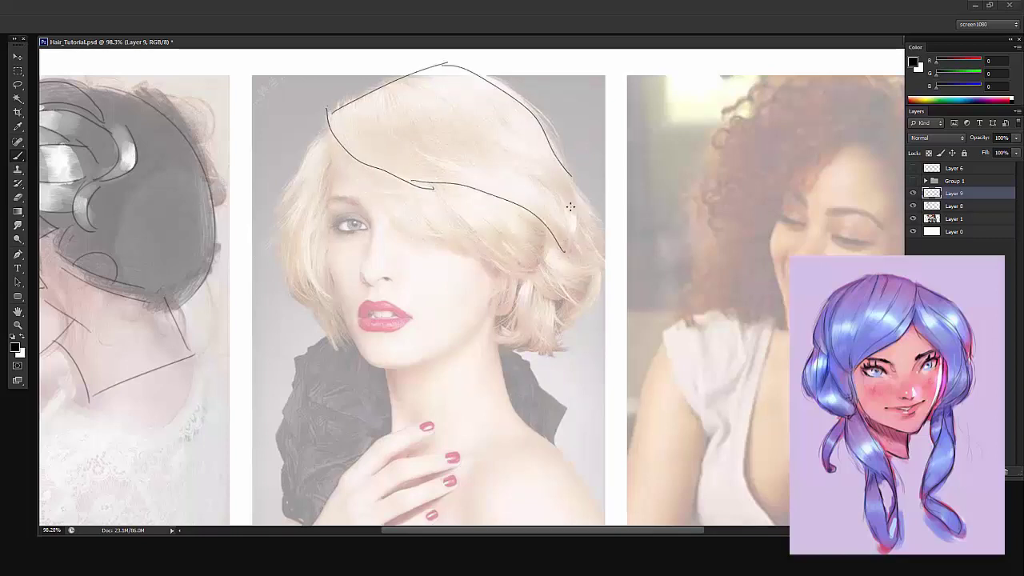
{"action": "left_click_drag", "start_coordinate": [361, 161], "coordinate": [488, 256]}
{"action": "left_click_drag", "start_coordinate": [439, 190], "coordinate": [486, 256]}
{"action": "left_click_drag", "start_coordinate": [483, 197], "coordinate": [538, 268]}
Outline the side hair framing the face and the curled locks where the fringe ends near the neck
{"action": "left_click_drag", "start_coordinate": [328, 135], "coordinate": [282, 226]}
{"action": "left_click_drag", "start_coordinate": [336, 144], "coordinate": [334, 305]}
{"action": "left_click_drag", "start_coordinate": [552, 253], "coordinate": [598, 265]}
{"action": "left_click_drag", "start_coordinate": [598, 265], "coordinate": [589, 303]}
{"action": "left_click_drag", "start_coordinate": [541, 264], "coordinate": [586, 296]}
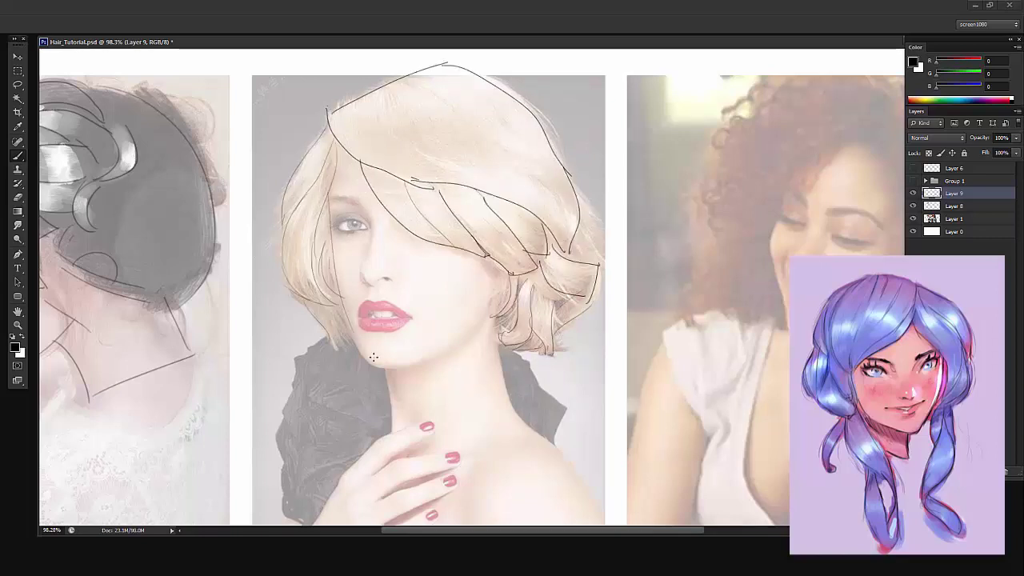
Sketch the jaw, neck and facial features, hiding the photo layer to finish the eyes
{"action": "left_click_drag", "start_coordinate": [397, 374], "coordinate": [404, 472]}
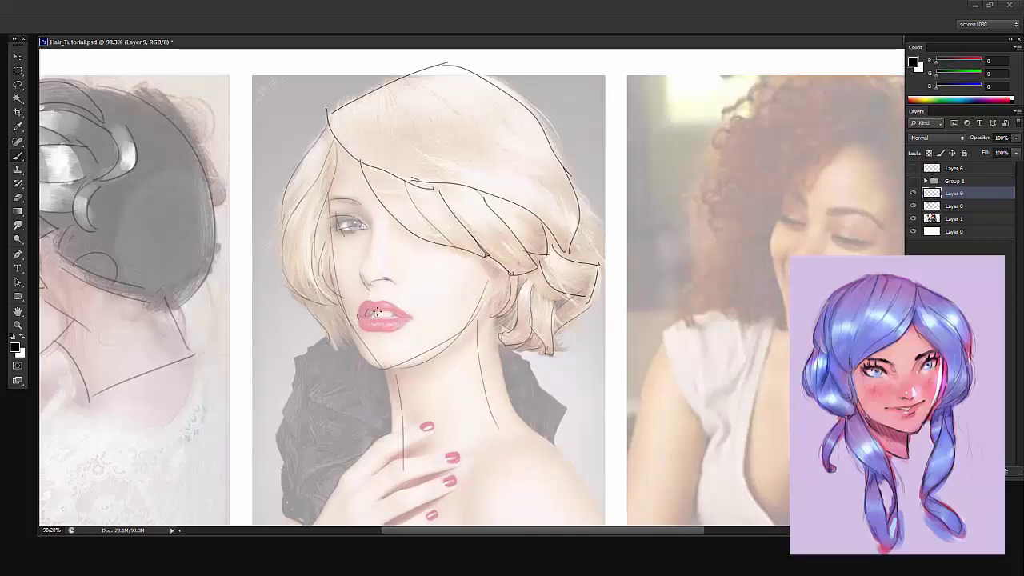
{"action": "left_click_drag", "start_coordinate": [406, 312], "coordinate": [414, 318]}
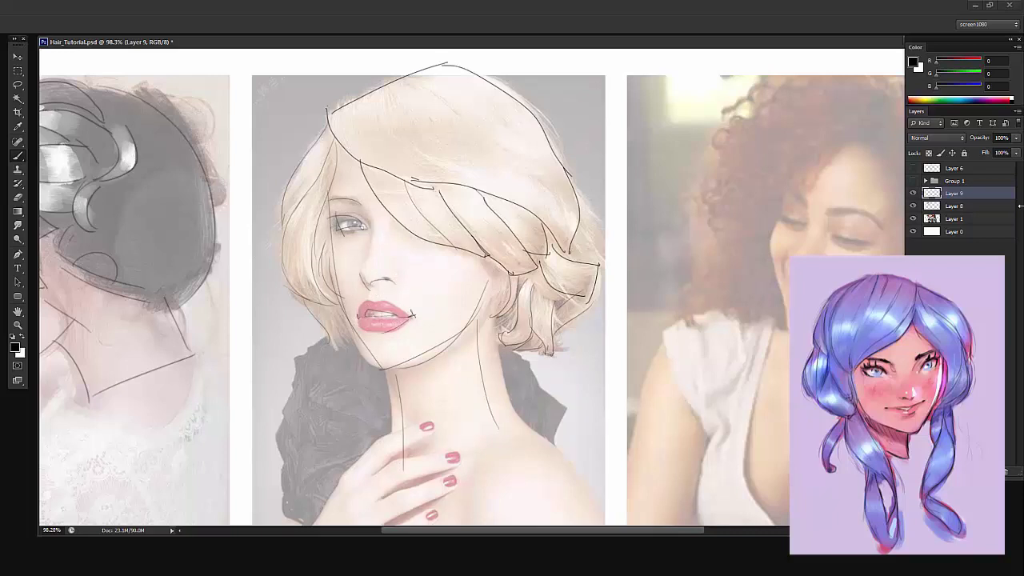
{"action": "left_click", "coordinate": [914, 219]}
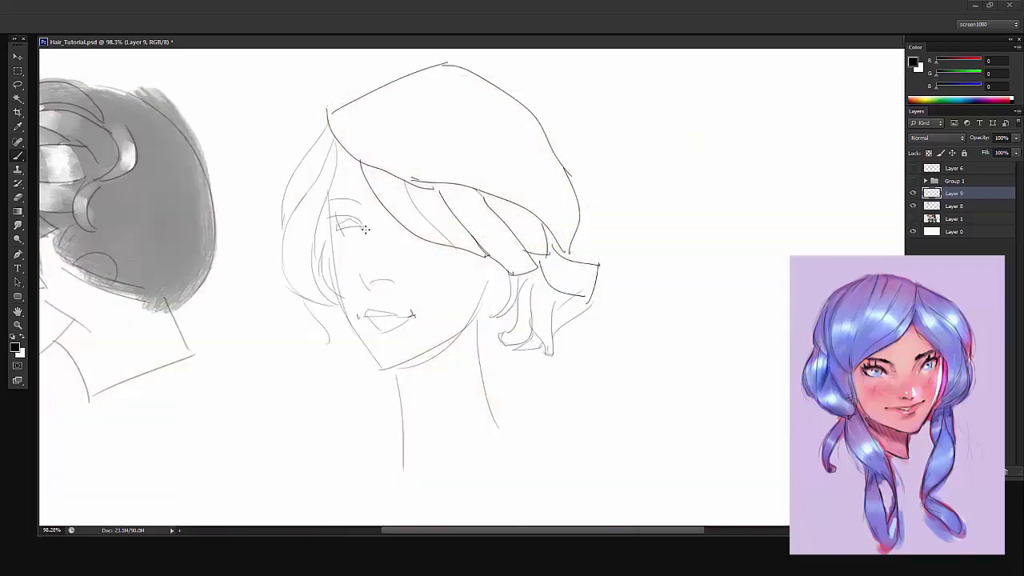
{"action": "left_click_drag", "start_coordinate": [365, 229], "coordinate": [346, 234]}
{"action": "left_click_drag", "start_coordinate": [413, 231], "coordinate": [420, 224]}
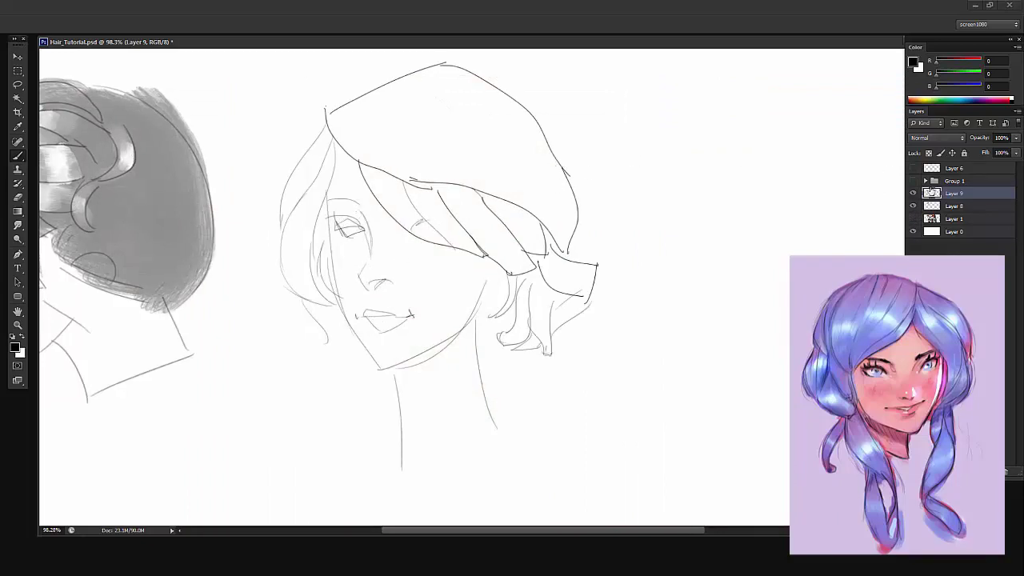
Create a layer beneath the Layer 9 line sketch and fill the hair with gray (RGB 142) using a textured brush
{"action": "left_click", "coordinate": [956, 208]}
{"action": "key", "text": "ctrl+alt+shift+n"}
{"action": "right_click", "coordinate": [431, 188]}
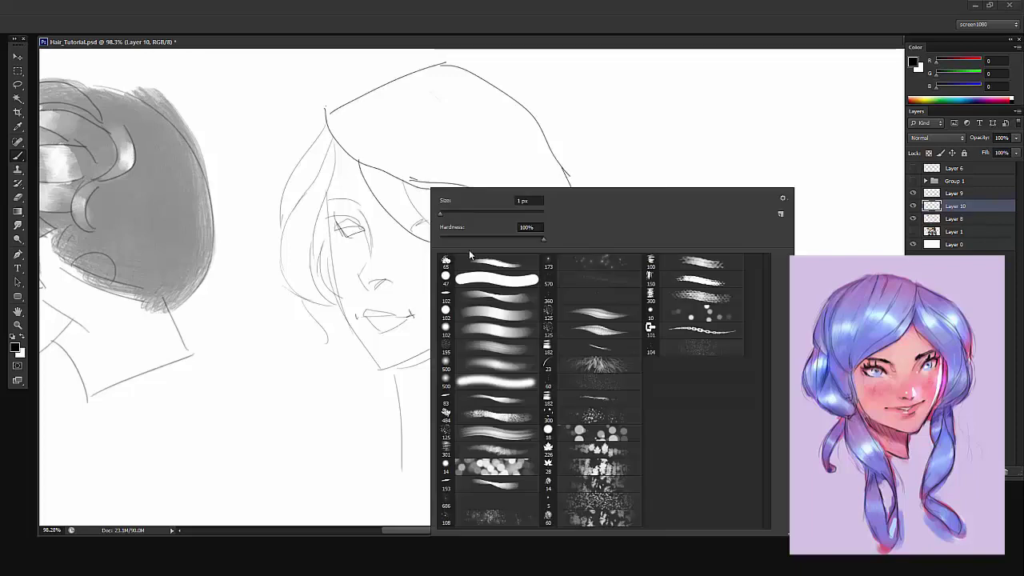
{"action": "left_click", "coordinate": [464, 342]}
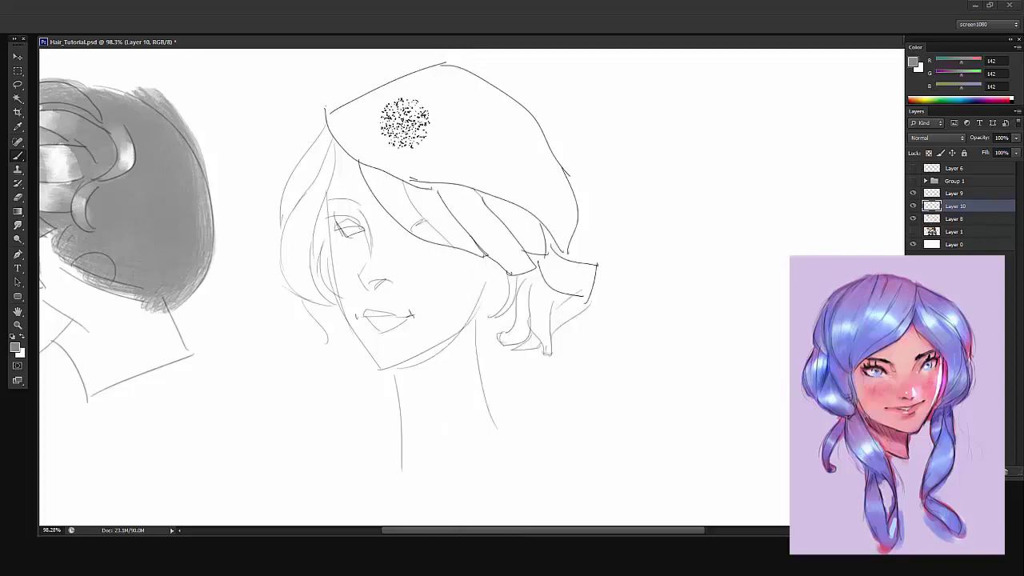
{"action": "mouse_move", "coordinate": [392, 115]}
{"action": "left_mouse_down"}
{"action": "mouse_move", "coordinate": [380, 138]}
{"action": "mouse_move", "coordinate": [392, 171]}
{"action": "mouse_move", "coordinate": [384, 160]}
{"action": "mouse_move", "coordinate": [427, 98]}
{"action": "mouse_move", "coordinate": [548, 245]}
{"action": "mouse_move", "coordinate": [538, 320]}
{"action": "mouse_move", "coordinate": [526, 327]}
{"action": "mouse_move", "coordinate": [395, 144]}
{"action": "mouse_move", "coordinate": [332, 155]}
{"action": "mouse_move", "coordinate": [334, 313]}
{"action": "mouse_move", "coordinate": [302, 265]}
{"action": "left_mouse_up"}
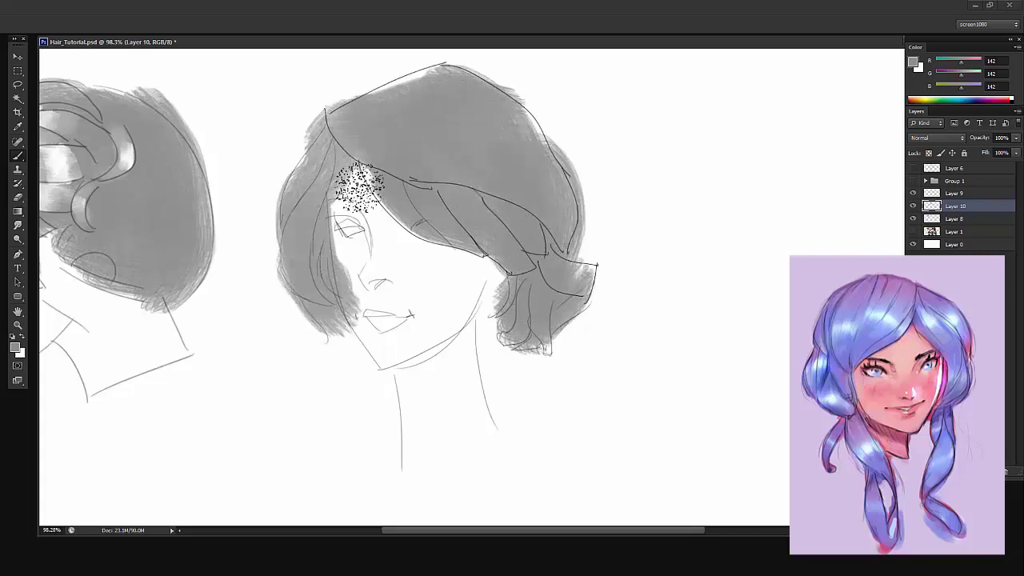
Erase the gray spilling over the face beside the fringe and side hair with a hard round eraser
{"action": "left_click_drag", "start_coordinate": [423, 210], "coordinate": [473, 204]}
{"action": "key", "text": "e"}
{"action": "right_click", "coordinate": [459, 224]}
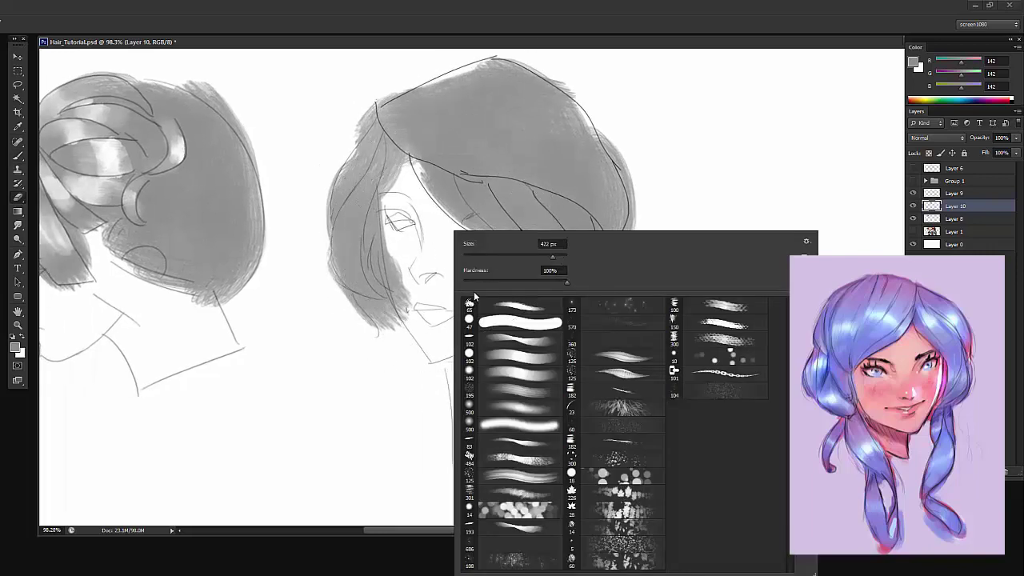
{"action": "left_click", "coordinate": [472, 324]}
{"action": "key", "text": "Return"}
{"action": "key", "text": "b"}
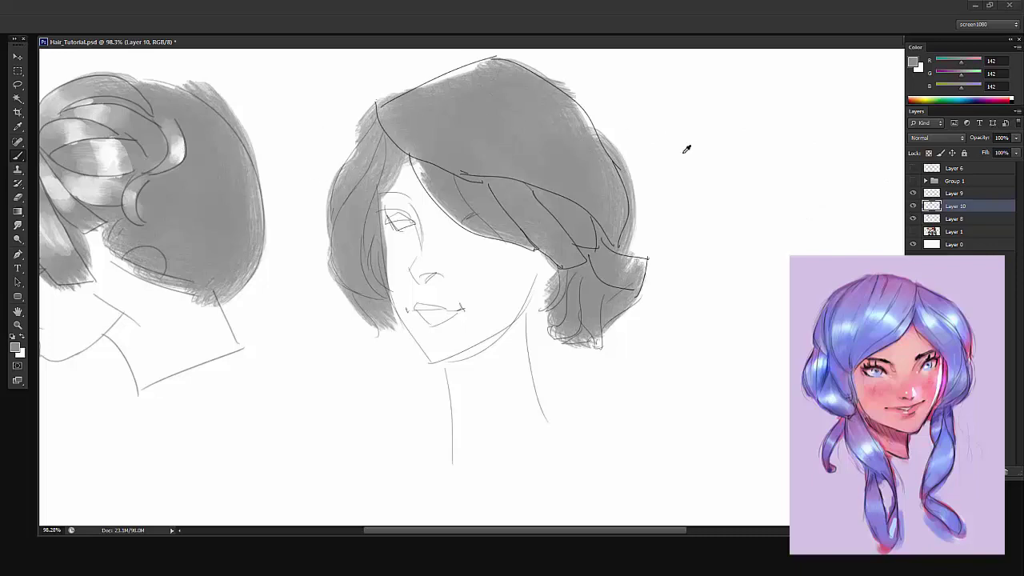
Paint a separate white highlight across each ribbon section of the fringe
{"action": "key", "text": "x"}
{"action": "right_click", "coordinate": [562, 173]}
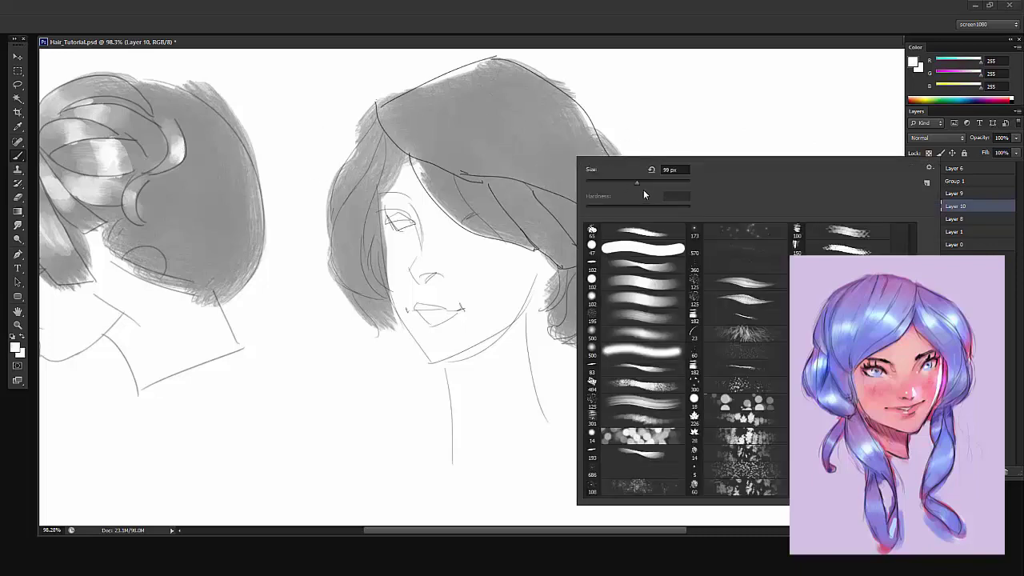
{"action": "left_click", "coordinate": [647, 87]}
{"action": "left_click_drag", "start_coordinate": [615, 121], "coordinate": [665, 129]}
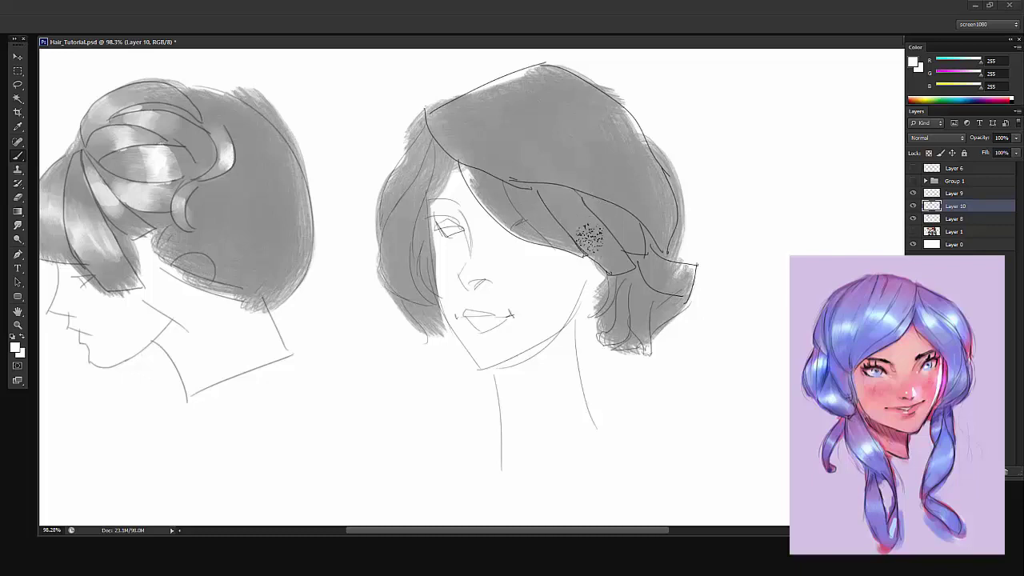
{"action": "left_click_drag", "start_coordinate": [590, 229], "coordinate": [548, 228]}
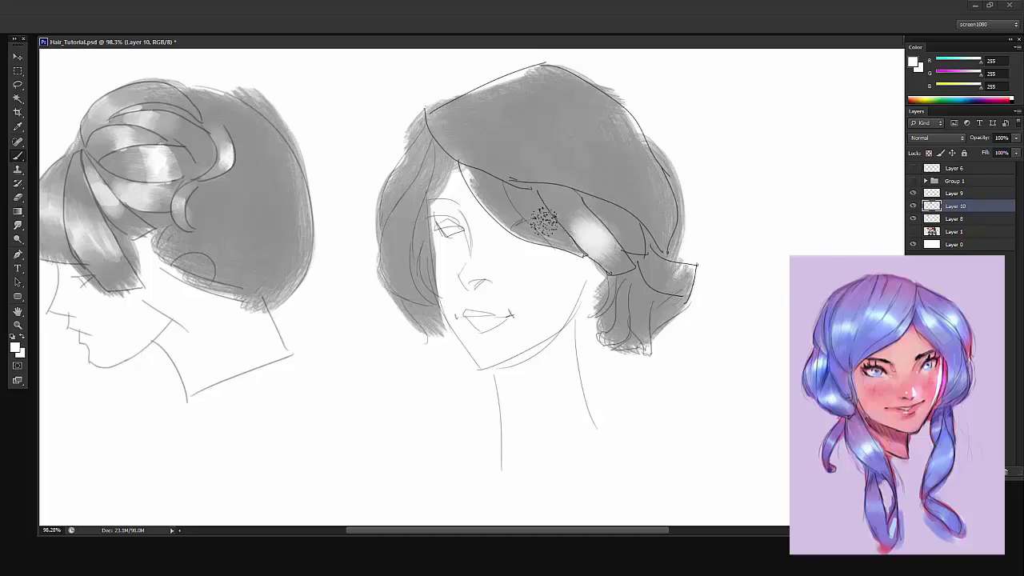
{"action": "right_click", "coordinate": [578, 208]}
{"action": "left_click_drag", "start_coordinate": [610, 232], "coordinate": [604, 230]}
{"action": "mouse_move", "coordinate": [534, 211]}
{"action": "left_mouse_down"}
{"action": "mouse_move", "coordinate": [554, 232]}
{"action": "mouse_move", "coordinate": [493, 206]}
{"action": "left_mouse_up"}
Paint broad white highlights across the large top section and the upper side hair with adjusted brush sizes
{"action": "right_click", "coordinate": [606, 165]}
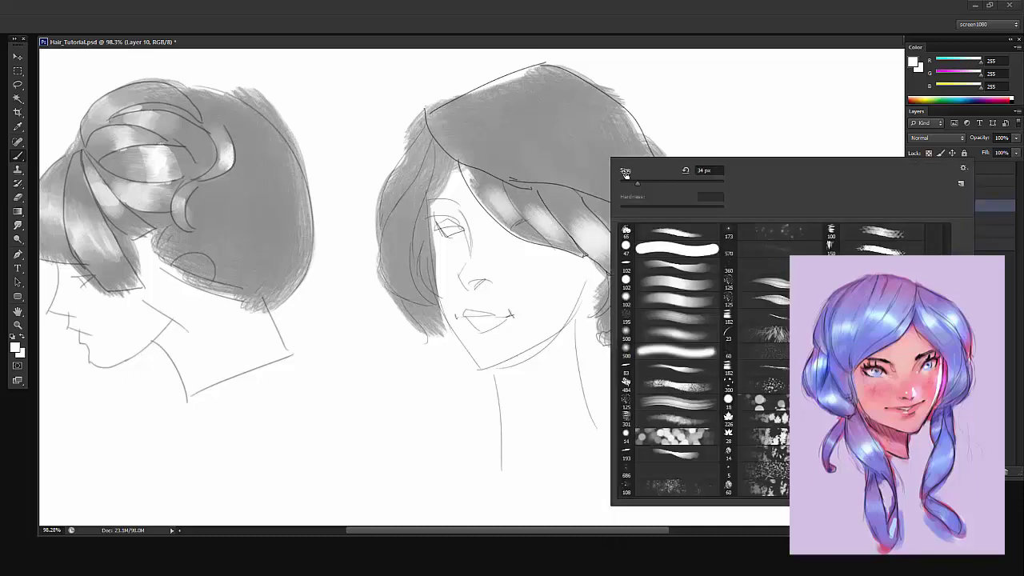
{"action": "key", "text": "Return"}
{"action": "mouse_move", "coordinate": [555, 160]}
{"action": "left_mouse_down"}
{"action": "mouse_move", "coordinate": [539, 130]}
{"action": "mouse_move", "coordinate": [558, 121]}
{"action": "mouse_move", "coordinate": [644, 177]}
{"action": "mouse_move", "coordinate": [552, 136]}
{"action": "mouse_move", "coordinate": [638, 174]}
{"action": "mouse_move", "coordinate": [624, 167]}
{"action": "left_mouse_up"}
{"action": "right_click", "coordinate": [444, 168]}
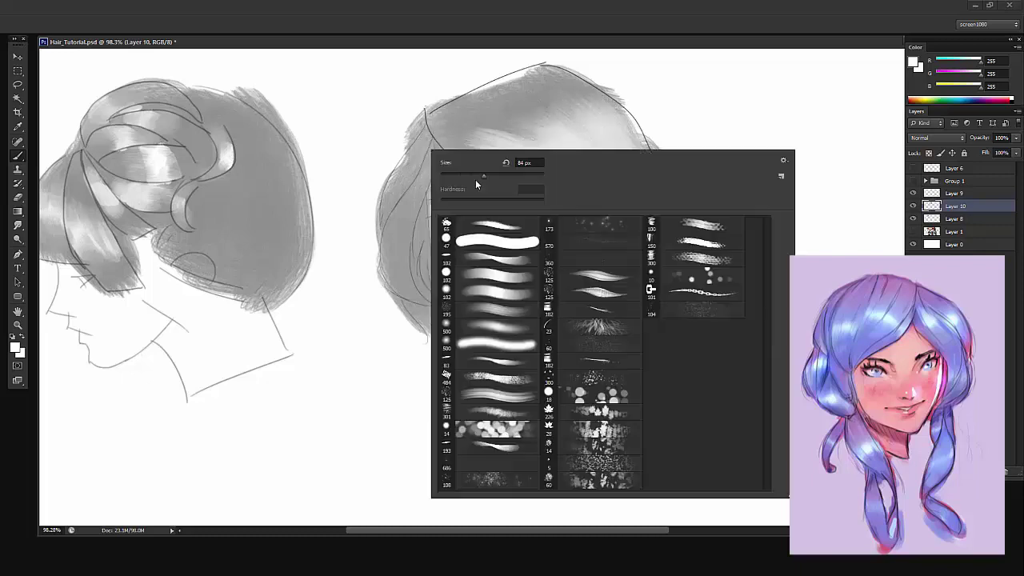
{"action": "key", "text": "Return"}
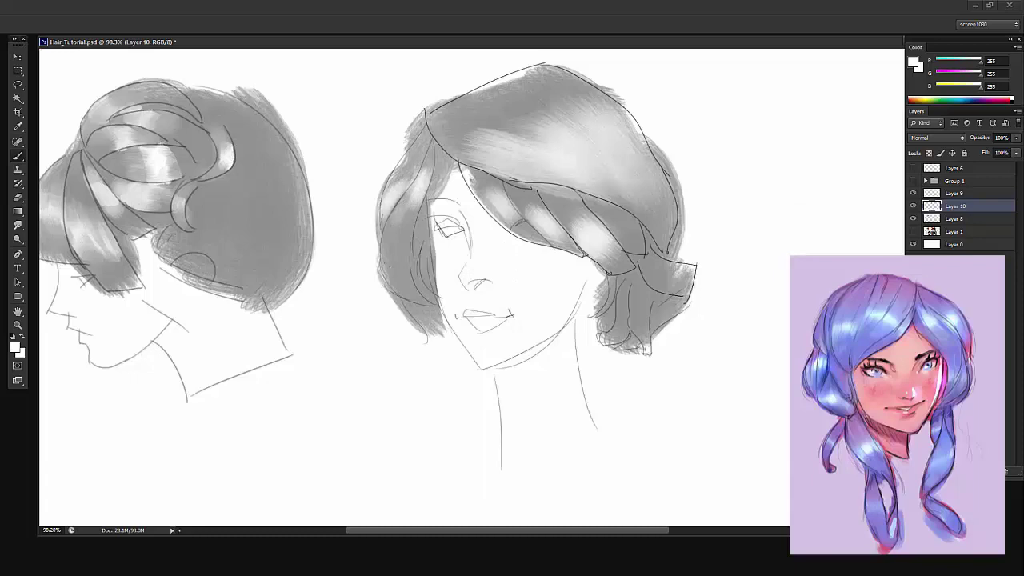
Add white highlights to the lower side hair, the curled locks near the neck and the last fringe ribbon
{"action": "left_click_drag", "start_coordinate": [397, 274], "coordinate": [411, 279]}
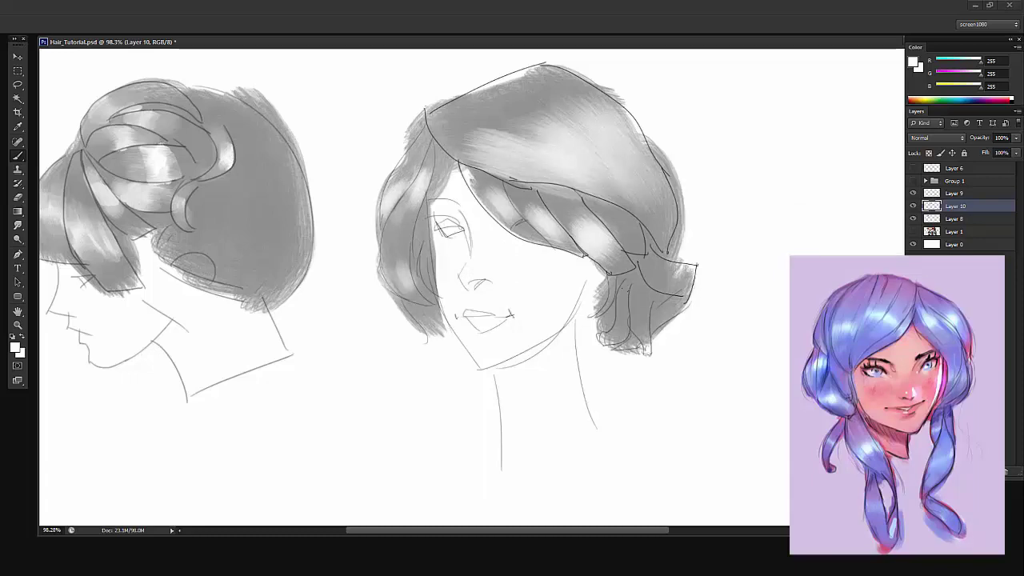
{"action": "left_click_drag", "start_coordinate": [621, 294], "coordinate": [645, 336]}
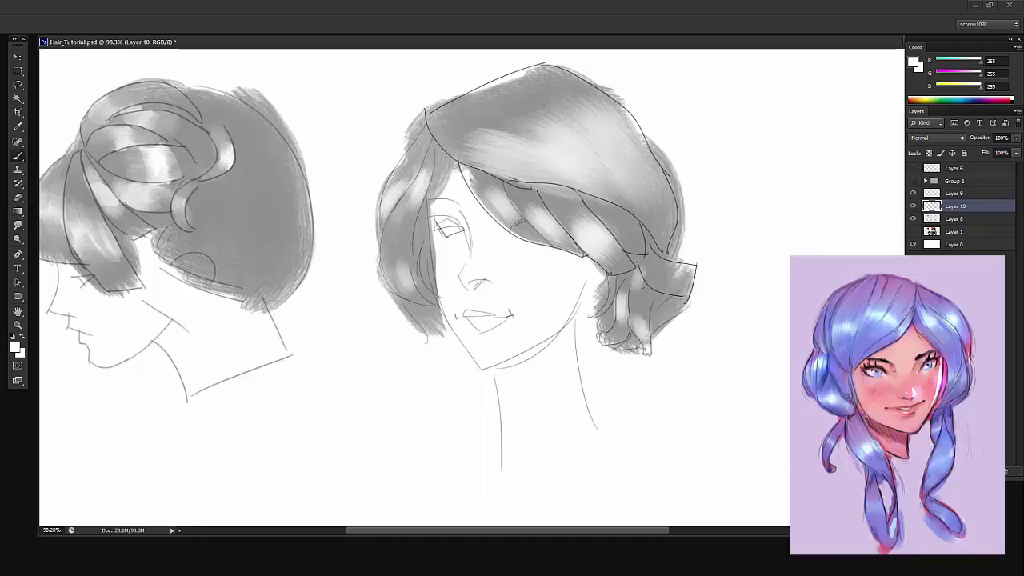
{"action": "mouse_move", "coordinate": [640, 277]}
{"action": "left_mouse_down"}
{"action": "mouse_move", "coordinate": [647, 299]}
{"action": "mouse_move", "coordinate": [664, 265]}
{"action": "left_mouse_up"}
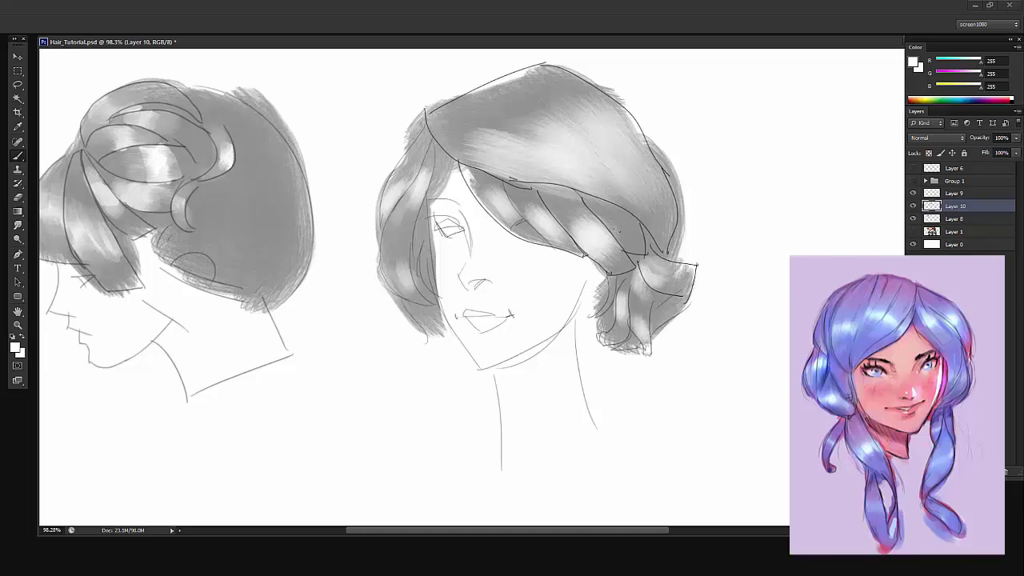
{"action": "mouse_move", "coordinate": [617, 232]}
{"action": "left_mouse_down"}
{"action": "mouse_move", "coordinate": [626, 250]}
{"action": "mouse_move", "coordinate": [633, 238]}
{"action": "left_mouse_up"}
Soften the highlights on the fringe ribbons with sampled mid-grays
{"action": "key", "text": "z"}
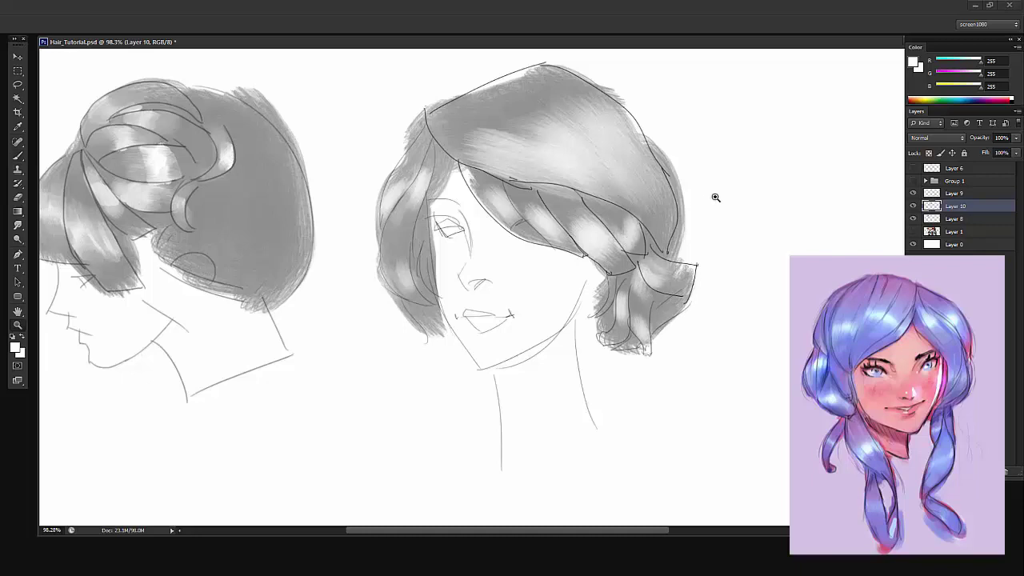
{"action": "mouse_move", "coordinate": [715, 197]}
{"action": "left_mouse_down"}
{"action": "mouse_move", "coordinate": [684, 201]}
{"action": "mouse_move", "coordinate": [705, 206]}
{"action": "left_mouse_up"}
{"action": "left_click", "coordinate": [592, 177], "text": "alt"}
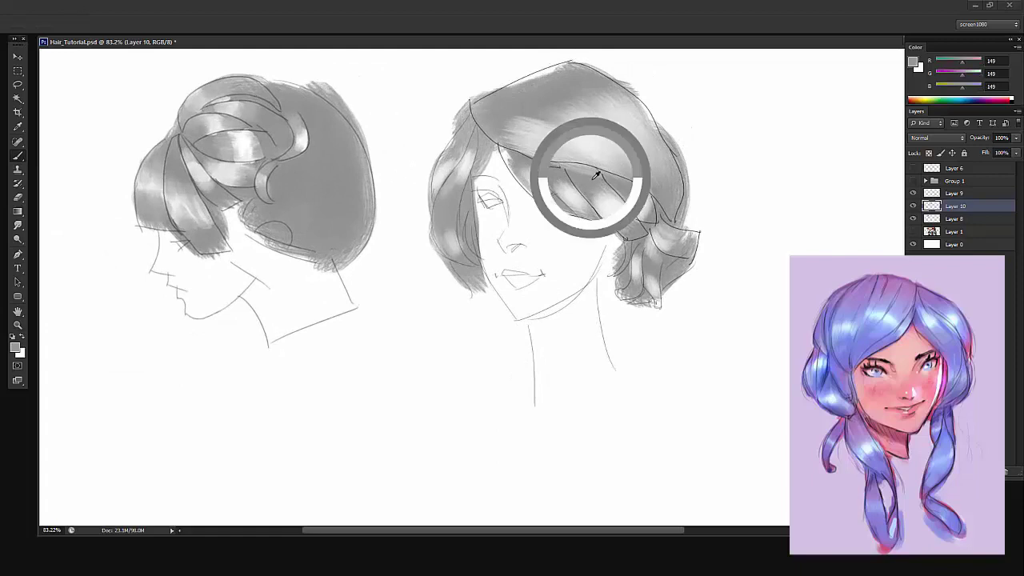
{"action": "right_click", "coordinate": [615, 178]}
{"action": "left_click", "coordinate": [594, 182], "text": "alt"}
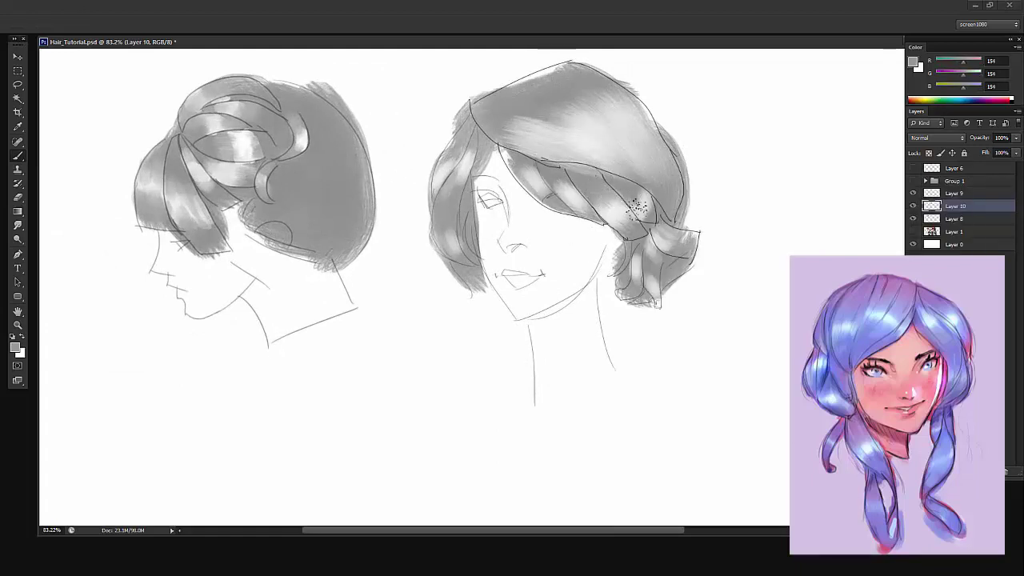
Blend the highlights on the top section, side hair and curled locks into the base, resampling white and gray for touch-ups
{"action": "left_click_drag", "start_coordinate": [508, 118], "coordinate": [531, 131]}
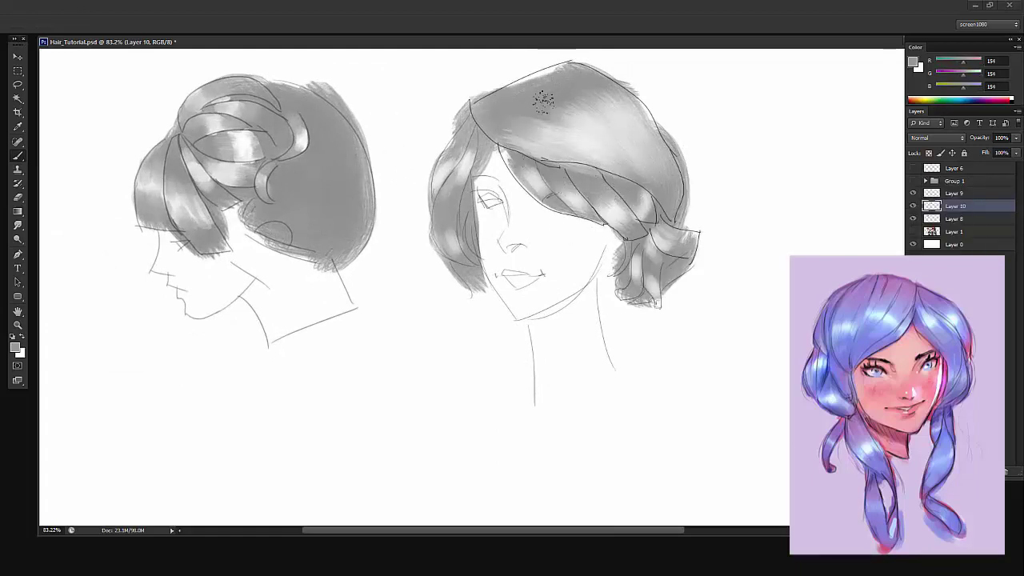
{"action": "left_click_drag", "start_coordinate": [584, 92], "coordinate": [624, 109]}
{"action": "left_click_drag", "start_coordinate": [602, 162], "coordinate": [651, 148]}
{"action": "left_click_drag", "start_coordinate": [467, 144], "coordinate": [448, 155]}
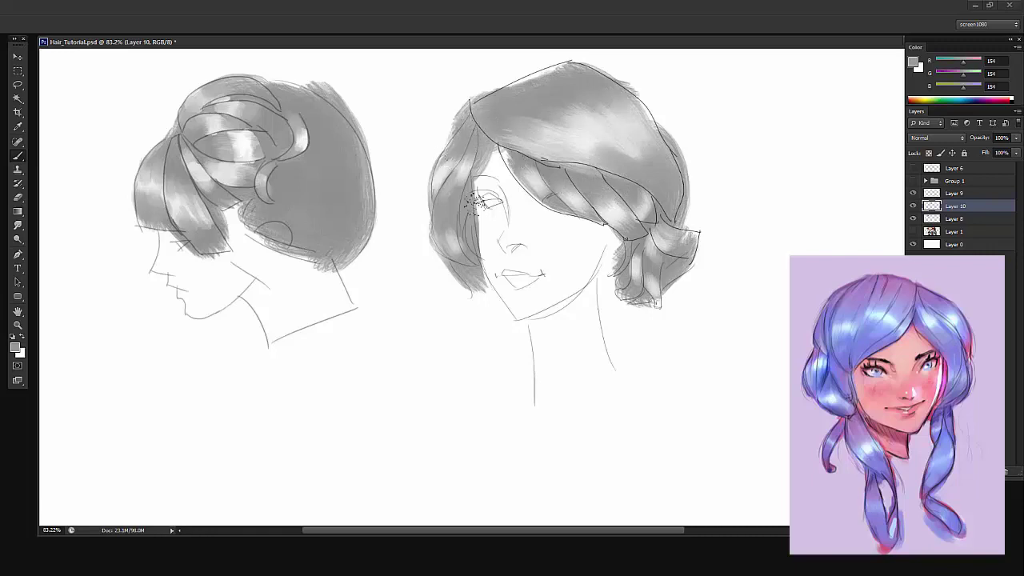
{"action": "left_click_drag", "start_coordinate": [654, 298], "coordinate": [670, 260]}
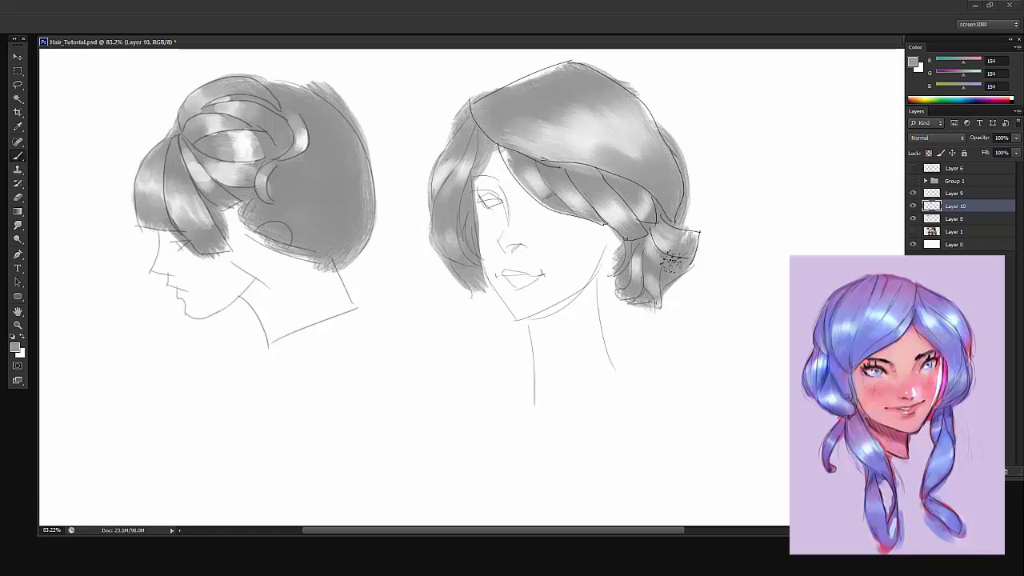
{"action": "left_click", "coordinate": [732, 142], "text": "alt"}
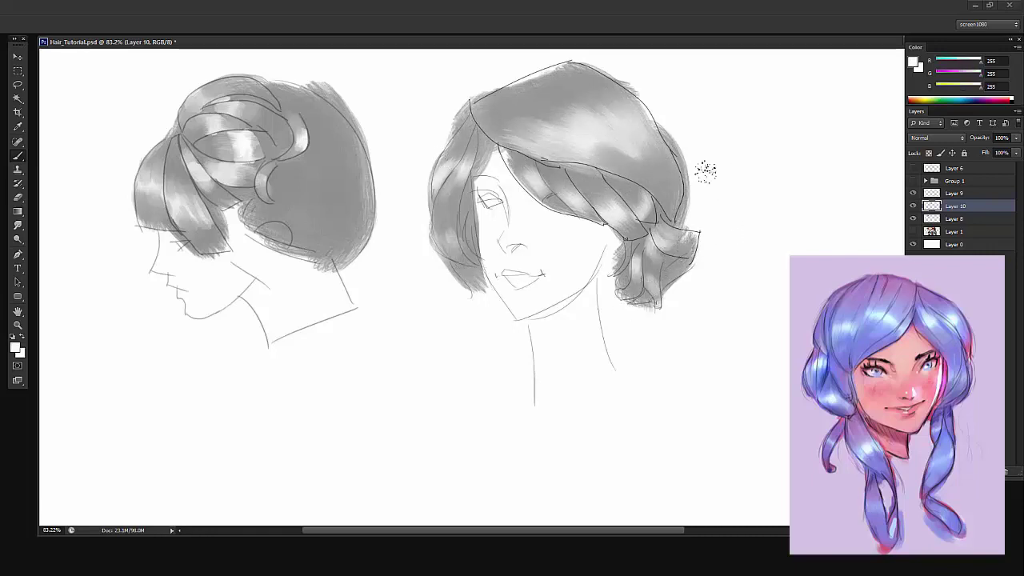
{"action": "left_click_drag", "start_coordinate": [784, 151], "coordinate": [709, 200]}
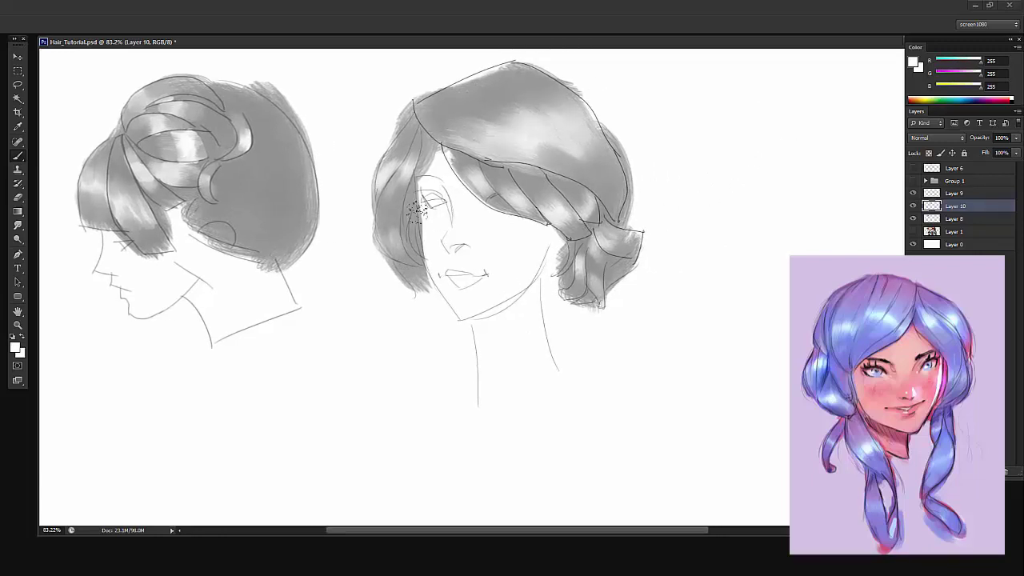
{"action": "left_click", "coordinate": [482, 97], "text": "alt"}
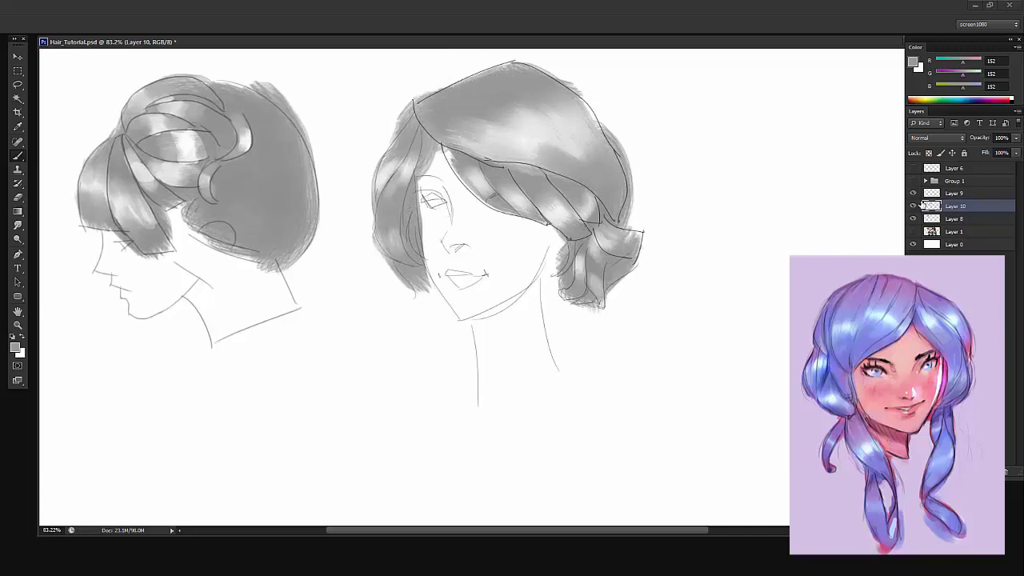
Lower the opacity of the Layer 9 line sketch to 61% and add a new layer above it
{"action": "left_click", "coordinate": [936, 193]}
{"action": "left_click_drag", "start_coordinate": [977, 139], "coordinate": [975, 142]}
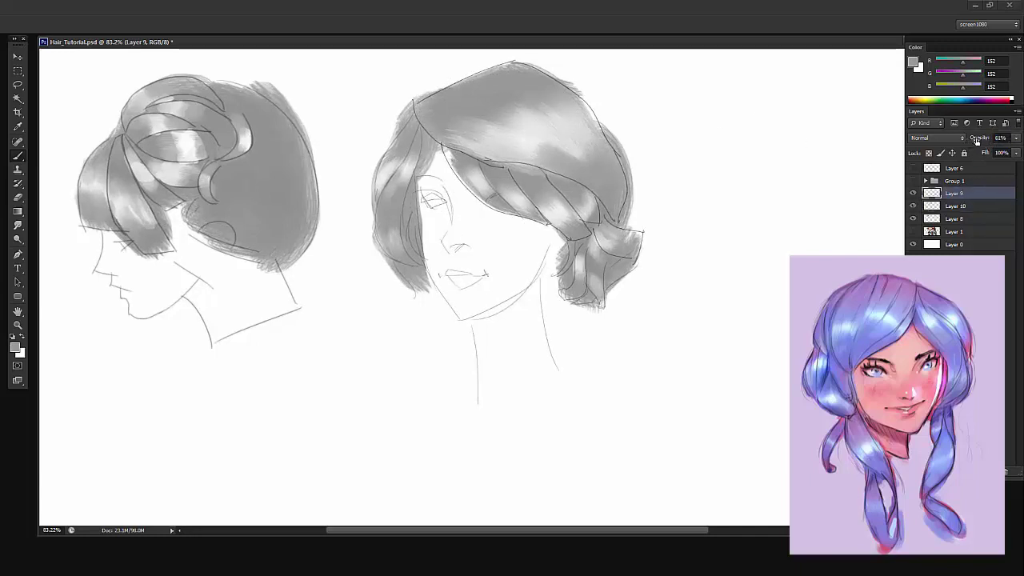
{"action": "key", "text": "ctrl+shift+alt+n"}
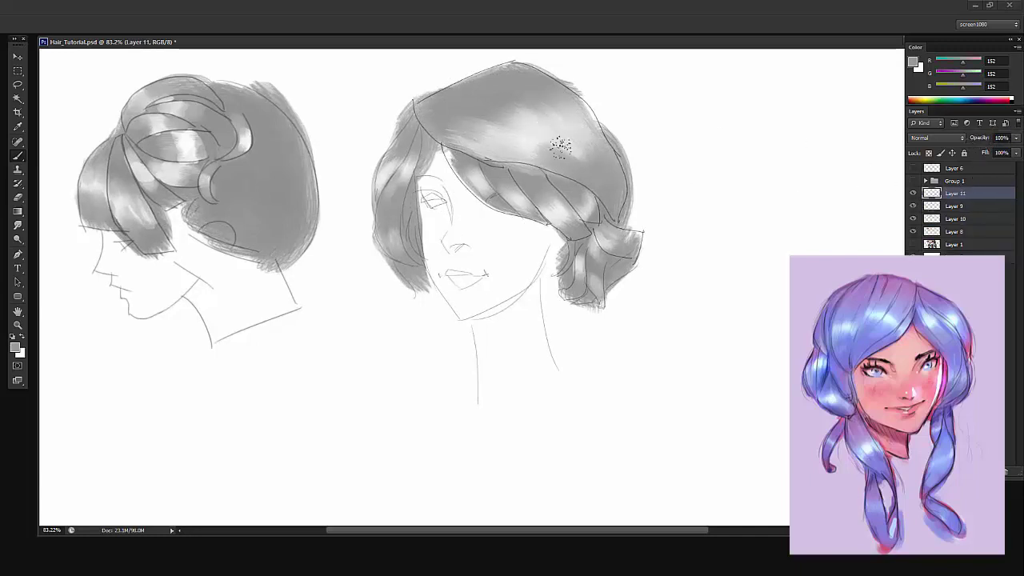
Draw thin highlight strands across the second head's top hair section with a 12 px brush and sampled grays
{"action": "right_click", "coordinate": [566, 132]}
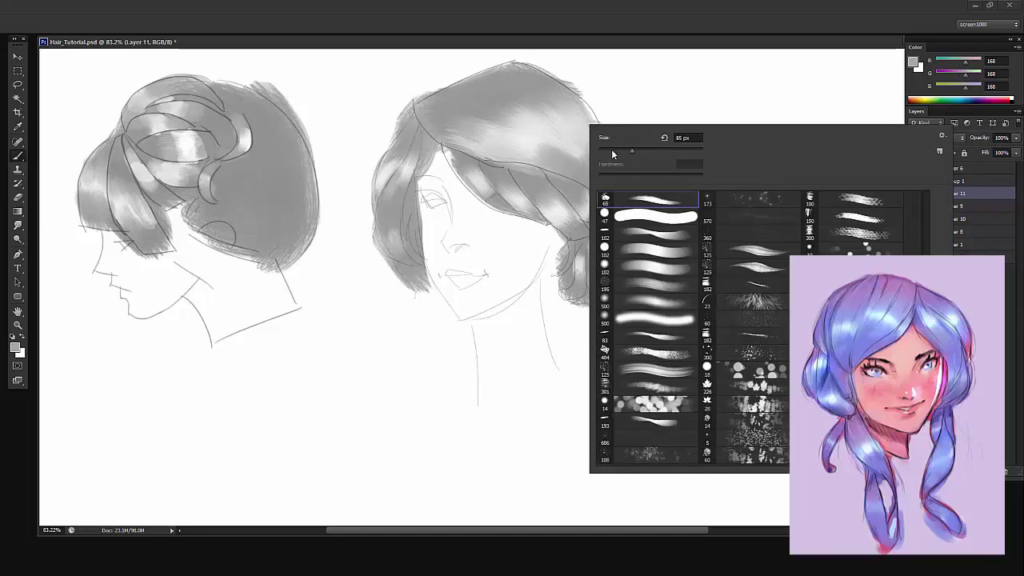
{"action": "left_click", "coordinate": [563, 161]}
{"action": "right_click", "coordinate": [561, 119]}
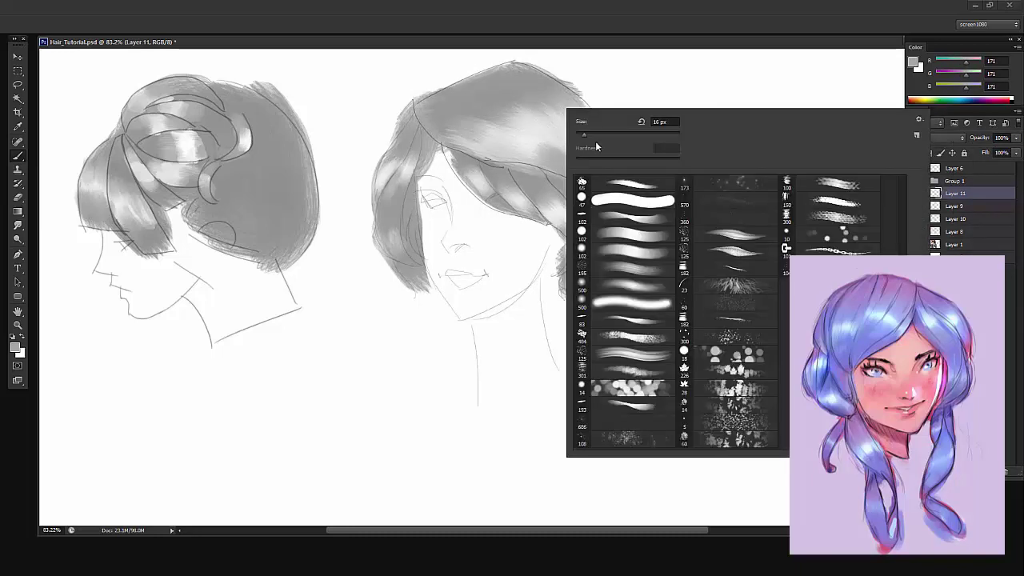
{"action": "left_click", "coordinate": [499, 112]}
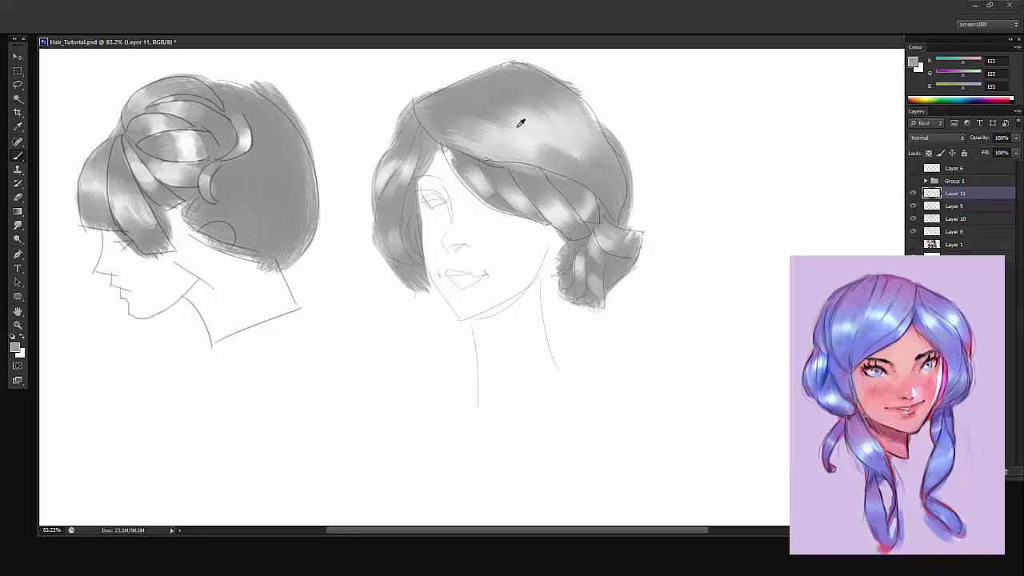
{"action": "left_click", "coordinate": [510, 107], "text": "alt"}
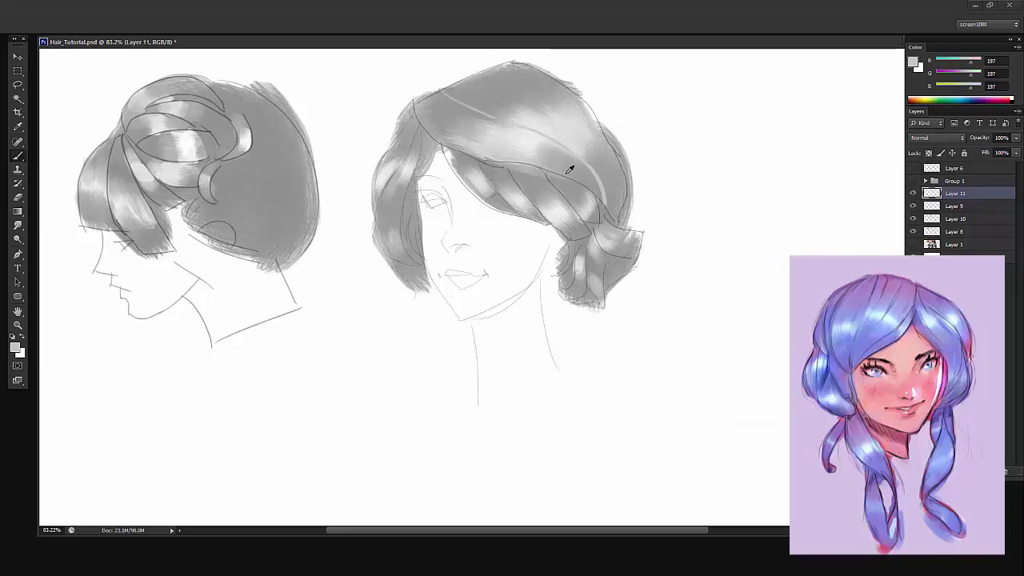
{"action": "left_click", "coordinate": [546, 138], "text": "alt"}
{"action": "left_click_drag", "start_coordinate": [550, 116], "coordinate": [609, 176]}
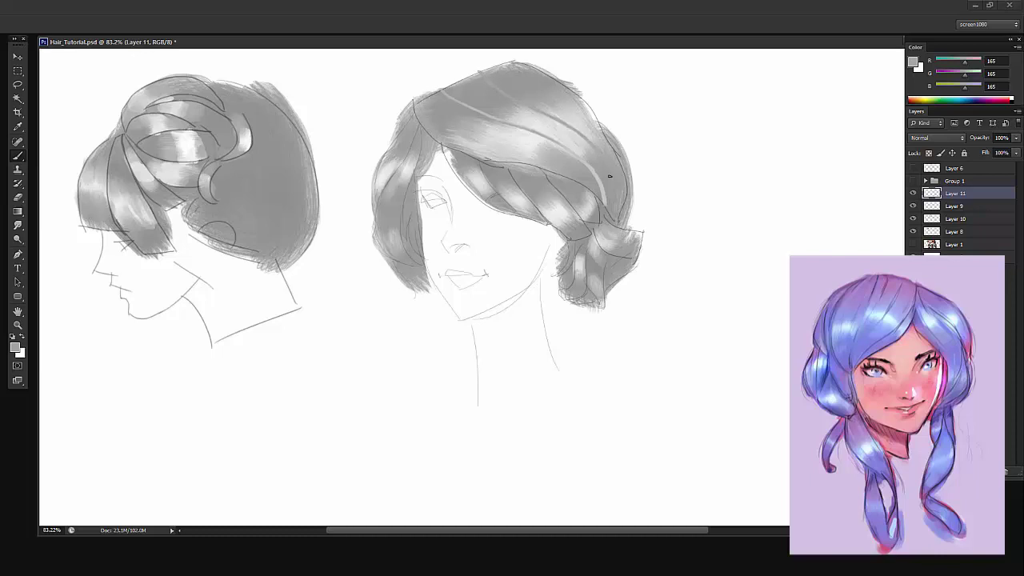
{"action": "left_click_drag", "start_coordinate": [475, 133], "coordinate": [534, 155]}
Erase the gray shading that spills past the second head's hair outline on Layer 10
{"action": "key", "text": "e"}
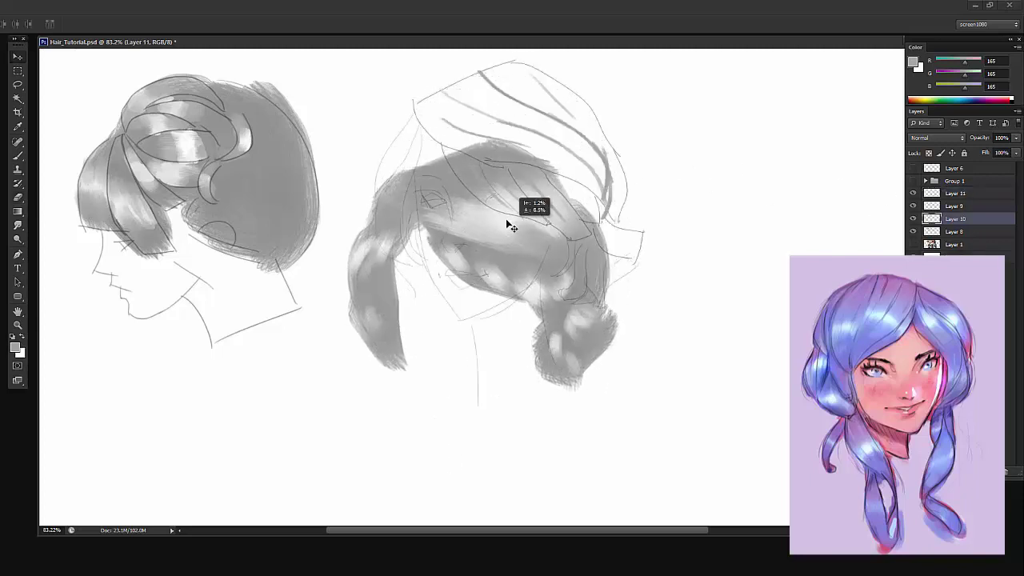
{"action": "key", "text": "alt+bracketleft"}
{"action": "key", "text": "alt+bracketleft"}
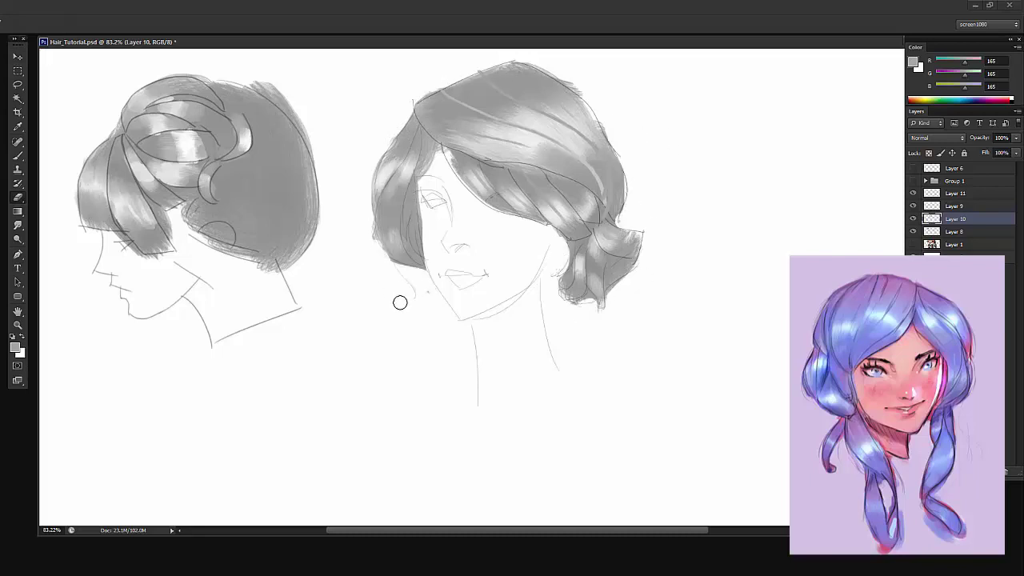
{"action": "key", "text": "z"}
{"action": "mouse_move", "coordinate": [680, 196]}
{"action": "left_mouse_down"}
{"action": "mouse_move", "coordinate": [639, 195]}
{"action": "mouse_move", "coordinate": [638, 178]}
{"action": "left_mouse_up"}
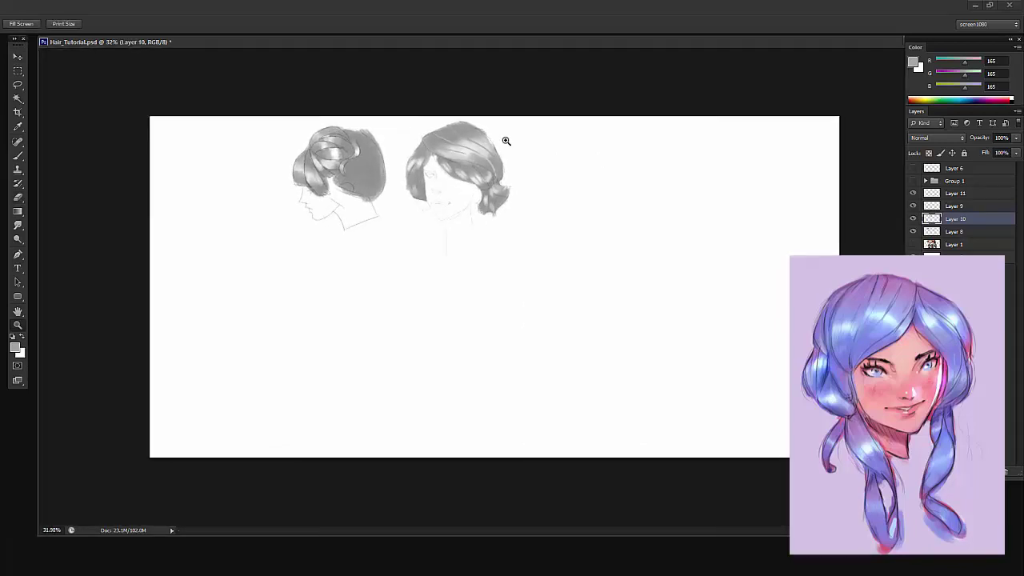
{"action": "key", "text": "v"}
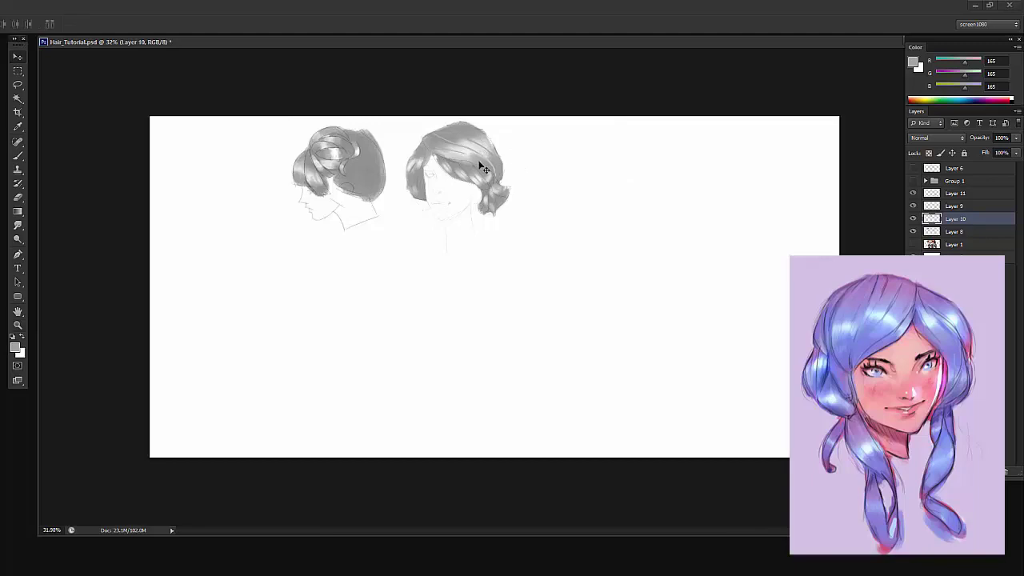
{"action": "left_click_drag", "start_coordinate": [480, 166], "coordinate": [424, 265]}
{"action": "key", "text": "ctrl+z"}
{"action": "key", "text": "z"}
{"action": "left_click_drag", "start_coordinate": [470, 134], "coordinate": [517, 118]}
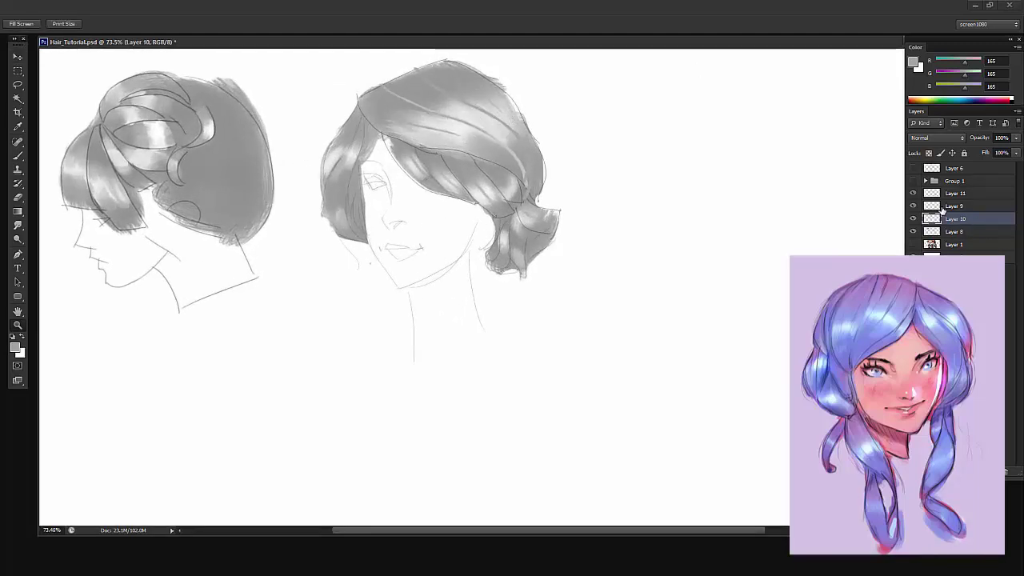
Show the reference photos on Layer 1 and bring the curly-haired portrait into view
{"action": "left_click", "coordinate": [912, 182]}
{"action": "left_click", "coordinate": [912, 182]}
{"action": "left_click", "coordinate": [914, 246]}
{"action": "left_click_drag", "start_coordinate": [744, 232], "coordinate": [512, 231]}
Add a new layer above Layer 11 and set up a small black brush with 100% hardness
{"action": "left_click", "coordinate": [953, 196]}
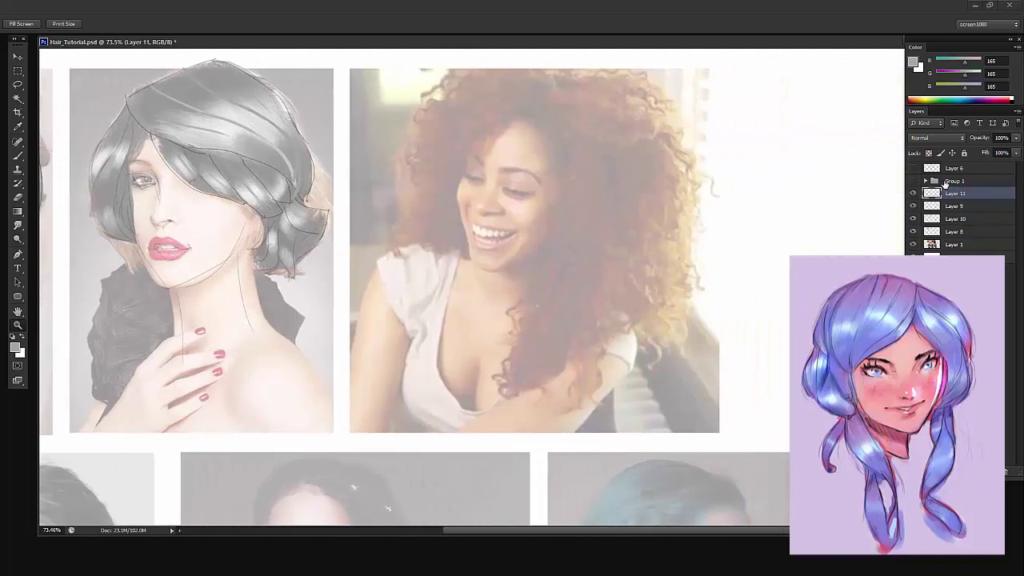
{"action": "key", "text": "ctrl+alt+shift+n"}
{"action": "key", "text": "b"}
{"action": "key", "text": "d"}
{"action": "right_click", "coordinate": [608, 136]}
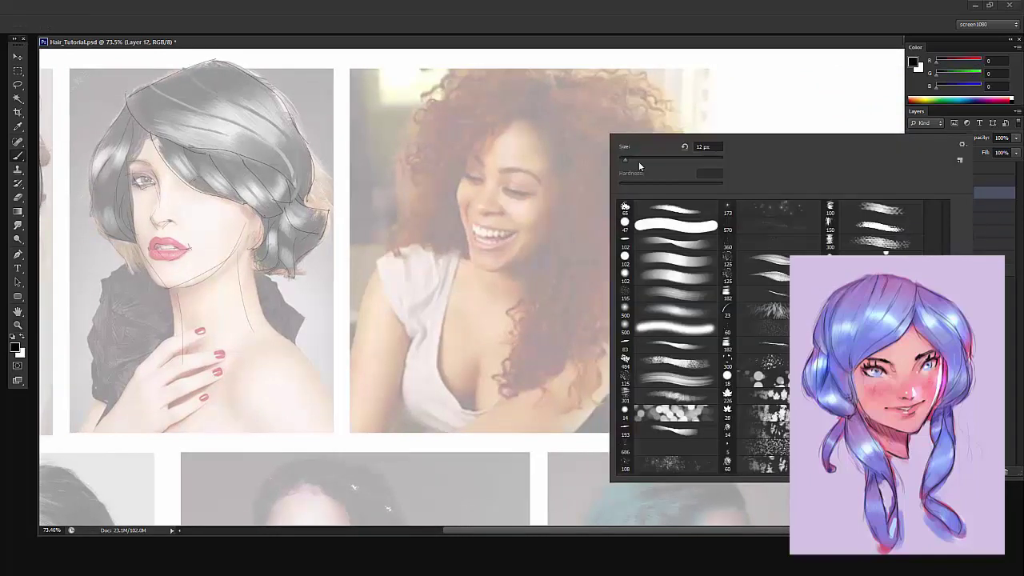
{"action": "left_click", "coordinate": [639, 246]}
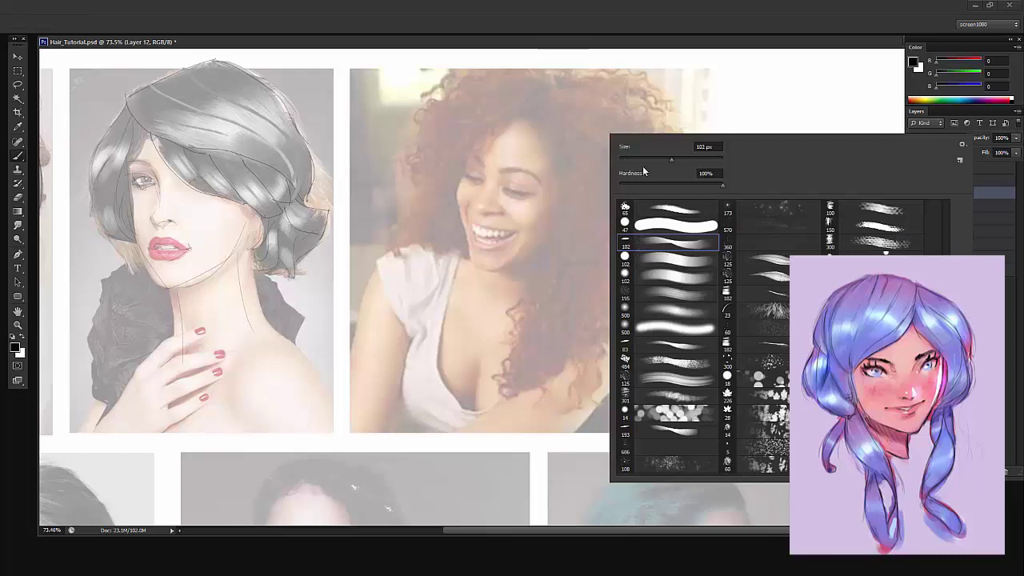
{"action": "left_click_drag", "start_coordinate": [647, 44], "coordinate": [642, 46]}
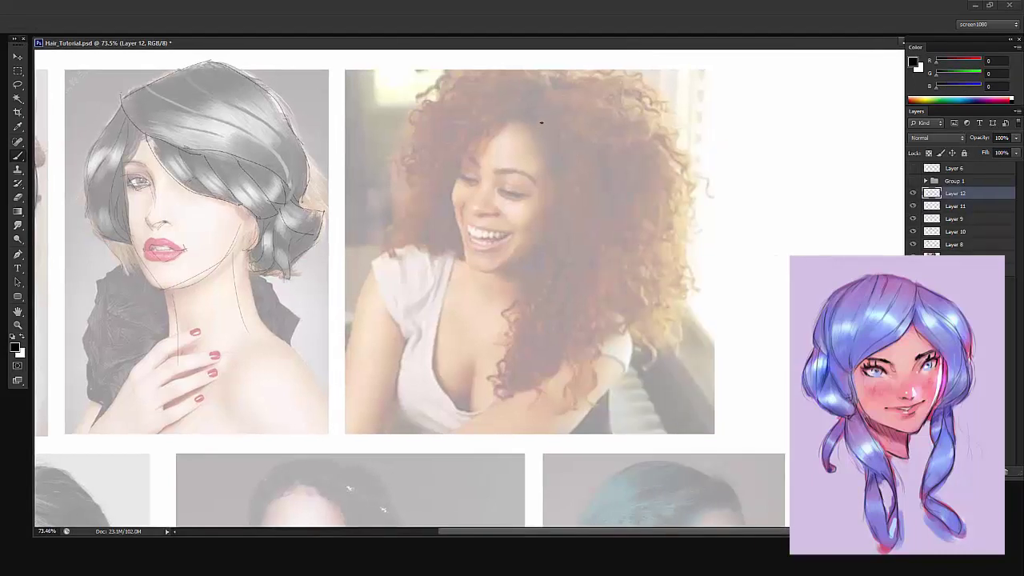
Outline the wavy ribbons hanging beside the face and over the shoulder in the curly-haired portrait
{"action": "mouse_move", "coordinate": [541, 123]}
{"action": "left_mouse_down"}
{"action": "mouse_move", "coordinate": [551, 196]}
{"action": "mouse_move", "coordinate": [560, 182]}
{"action": "mouse_move", "coordinate": [575, 232]}
{"action": "left_mouse_up"}
{"action": "key", "text": "ctrl+z"}
{"action": "mouse_move", "coordinate": [567, 124]}
{"action": "left_mouse_down"}
{"action": "mouse_move", "coordinate": [617, 266]}
{"action": "mouse_move", "coordinate": [616, 324]}
{"action": "left_mouse_up"}
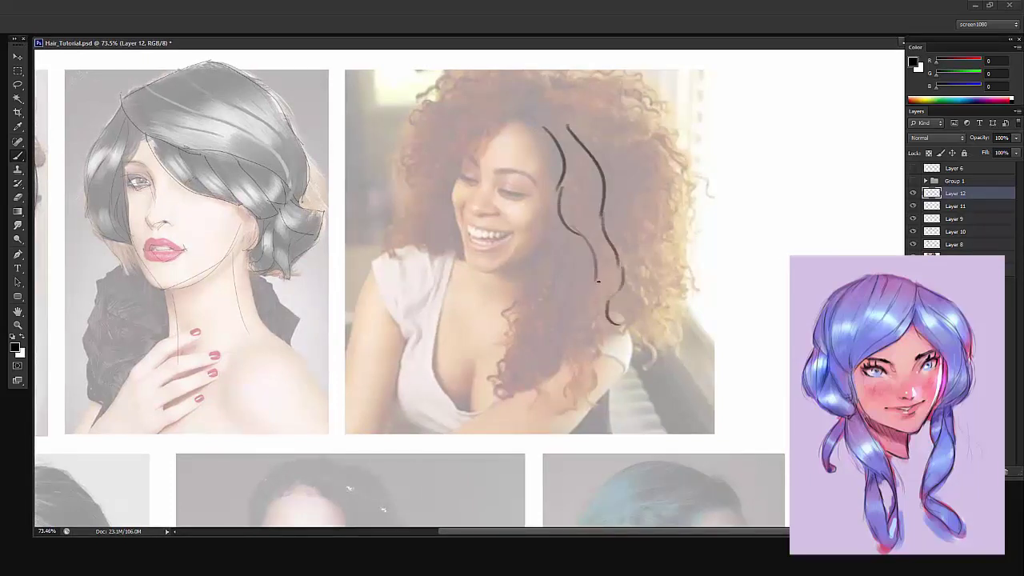
{"action": "left_click_drag", "start_coordinate": [598, 281], "coordinate": [614, 328]}
{"action": "left_click_drag", "start_coordinate": [560, 232], "coordinate": [534, 276]}
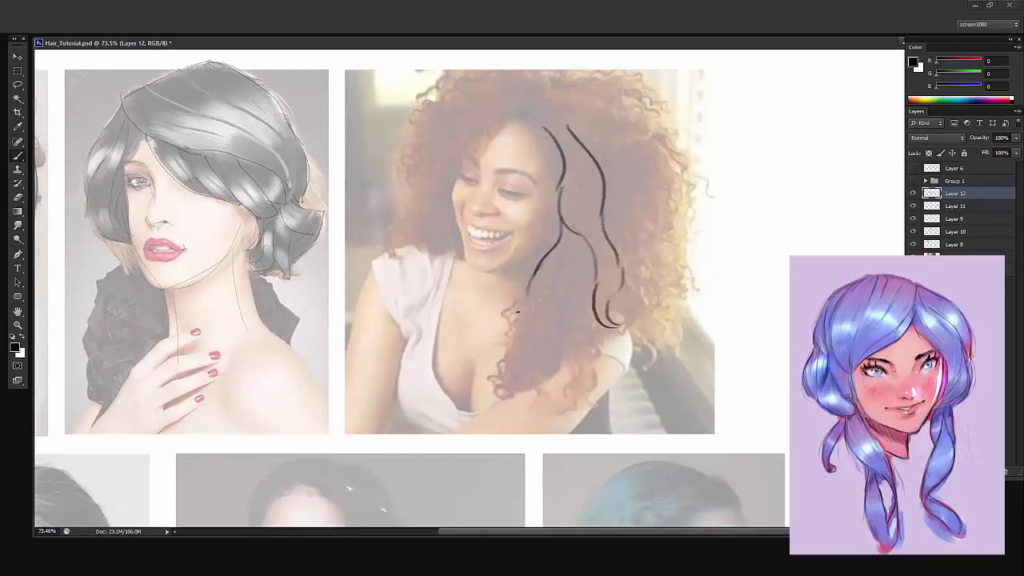
{"action": "mouse_move", "coordinate": [517, 313]}
{"action": "left_mouse_down"}
{"action": "mouse_move", "coordinate": [514, 384]}
{"action": "mouse_move", "coordinate": [566, 352]}
{"action": "mouse_move", "coordinate": [559, 301]}
{"action": "mouse_move", "coordinate": [588, 244]}
{"action": "mouse_move", "coordinate": [532, 307]}
{"action": "mouse_move", "coordinate": [505, 354]}
{"action": "mouse_move", "coordinate": [508, 381]}
{"action": "mouse_move", "coordinate": [498, 329]}
{"action": "mouse_move", "coordinate": [512, 351]}
{"action": "left_mouse_up"}
{"action": "key", "text": "e"}
{"action": "key", "text": "b"}
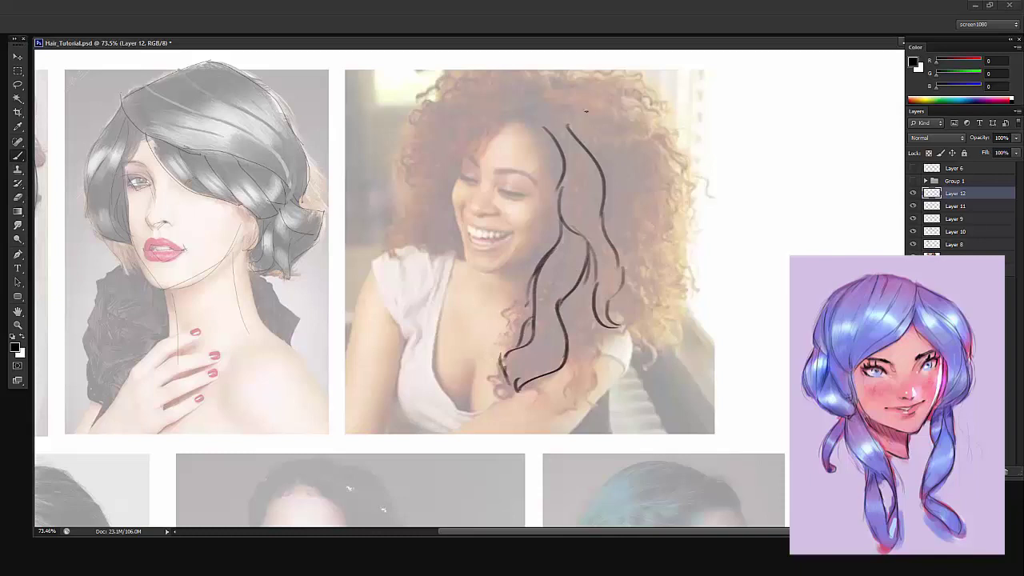
Outline the ribbons over the crown and down both outer sides of the curly hair
{"action": "mouse_move", "coordinate": [542, 119]}
{"action": "left_mouse_down"}
{"action": "mouse_move", "coordinate": [592, 146]}
{"action": "mouse_move", "coordinate": [649, 138]}
{"action": "mouse_move", "coordinate": [691, 162]}
{"action": "mouse_move", "coordinate": [670, 125]}
{"action": "mouse_move", "coordinate": [624, 104]}
{"action": "mouse_move", "coordinate": [569, 92]}
{"action": "mouse_move", "coordinate": [541, 104]}
{"action": "left_mouse_up"}
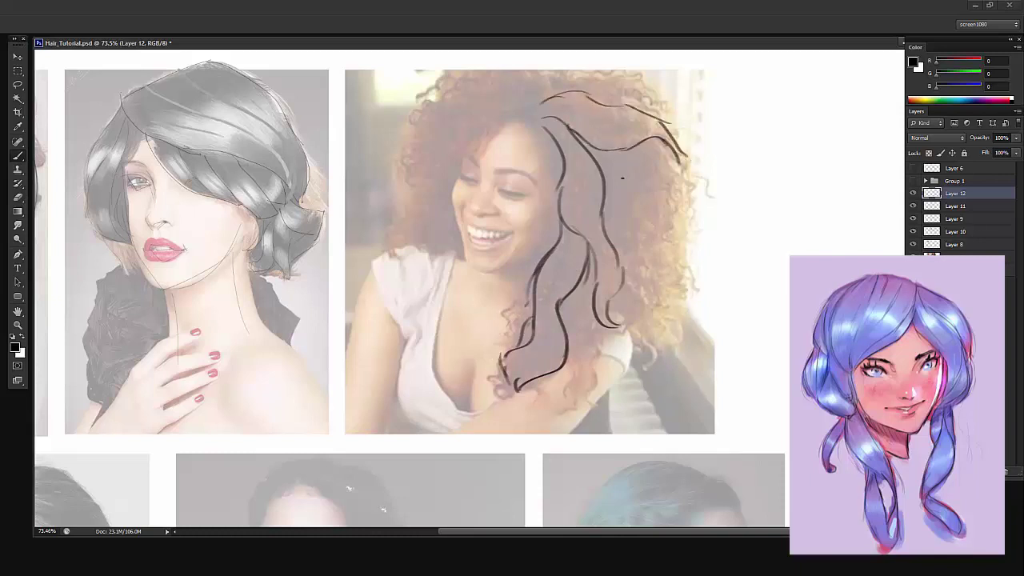
{"action": "left_click_drag", "start_coordinate": [652, 138], "coordinate": [680, 190]}
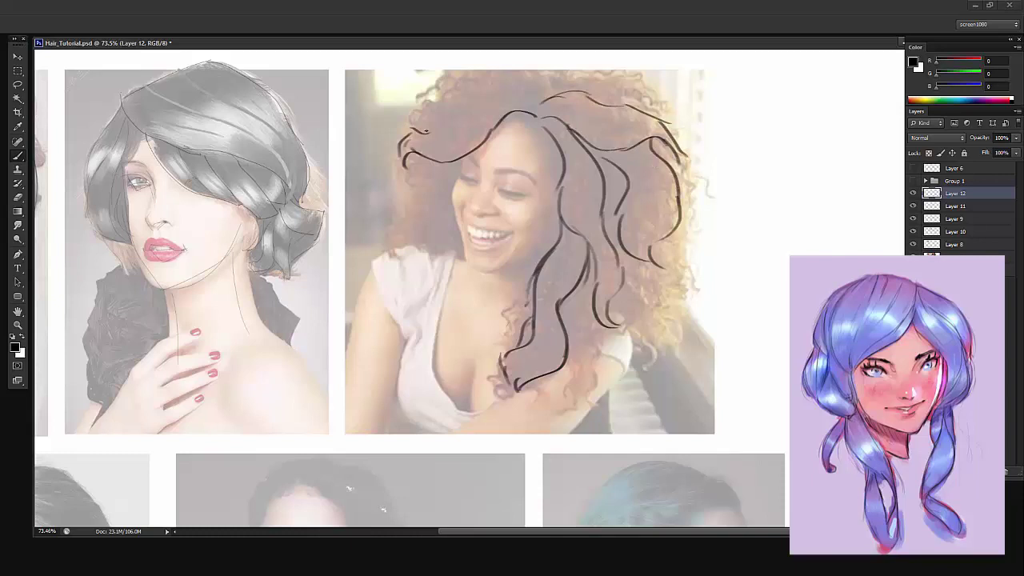
{"action": "left_click_drag", "start_coordinate": [429, 131], "coordinate": [437, 101]}
{"action": "mouse_move", "coordinate": [436, 109]}
{"action": "left_mouse_down"}
{"action": "mouse_move", "coordinate": [504, 85]}
{"action": "mouse_move", "coordinate": [525, 105]}
{"action": "mouse_move", "coordinate": [529, 80]}
{"action": "mouse_move", "coordinate": [477, 57]}
{"action": "mouse_move", "coordinate": [438, 101]}
{"action": "left_mouse_up"}
{"action": "mouse_move", "coordinate": [536, 104]}
{"action": "left_mouse_down"}
{"action": "mouse_move", "coordinate": [594, 53]}
{"action": "mouse_move", "coordinate": [632, 90]}
{"action": "left_mouse_up"}
{"action": "mouse_move", "coordinate": [460, 159]}
{"action": "left_mouse_down"}
{"action": "mouse_move", "coordinate": [383, 232]}
{"action": "mouse_move", "coordinate": [422, 236]}
{"action": "mouse_move", "coordinate": [426, 249]}
{"action": "left_mouse_up"}
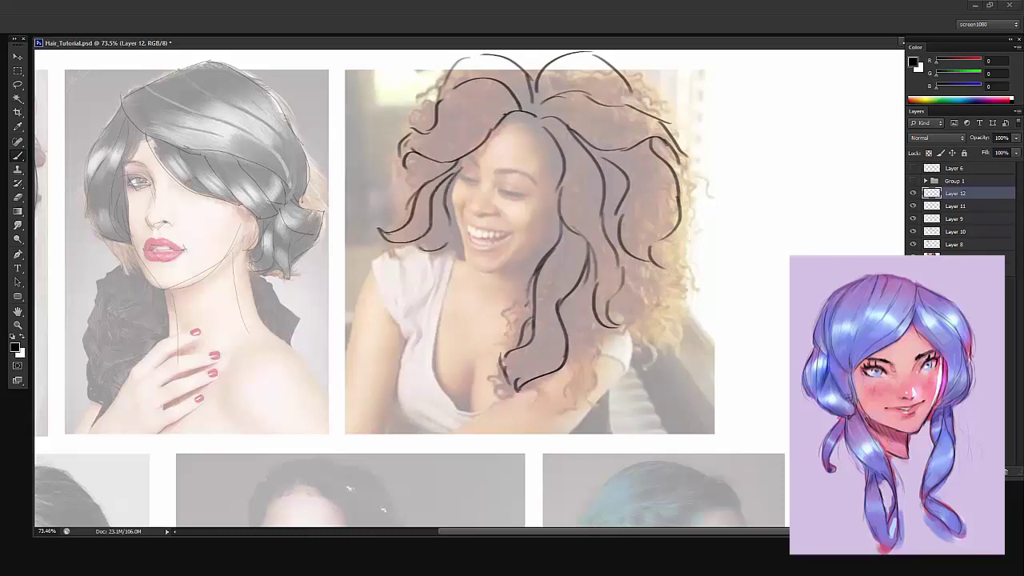
{"action": "mouse_move", "coordinate": [508, 112]}
{"action": "left_mouse_down"}
{"action": "mouse_move", "coordinate": [418, 166]}
{"action": "mouse_move", "coordinate": [445, 105]}
{"action": "mouse_move", "coordinate": [470, 82]}
{"action": "left_mouse_up"}
{"action": "key", "text": "ctrl+z"}
{"action": "key", "text": "ctrl+z"}
{"action": "left_click_drag", "start_coordinate": [457, 162], "coordinate": [457, 226]}
{"action": "key", "text": "ctrl+z"}
Outline the first ribbons sweeping back from the hairline toward the ear in the pulled-back updo portrait
{"action": "left_click_drag", "start_coordinate": [569, 237], "coordinate": [457, 300]}
{"action": "mouse_move", "coordinate": [458, 301]}
{"action": "left_mouse_down"}
{"action": "mouse_move", "coordinate": [518, 205]}
{"action": "mouse_move", "coordinate": [539, 206]}
{"action": "left_mouse_up"}
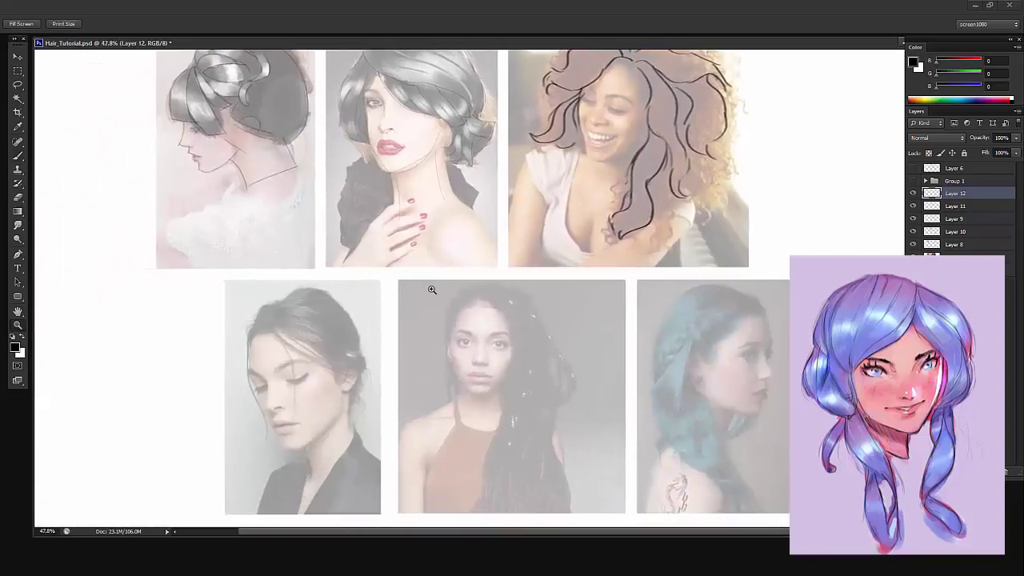
{"action": "left_click_drag", "start_coordinate": [237, 399], "coordinate": [276, 381]}
{"action": "key", "text": "b"}
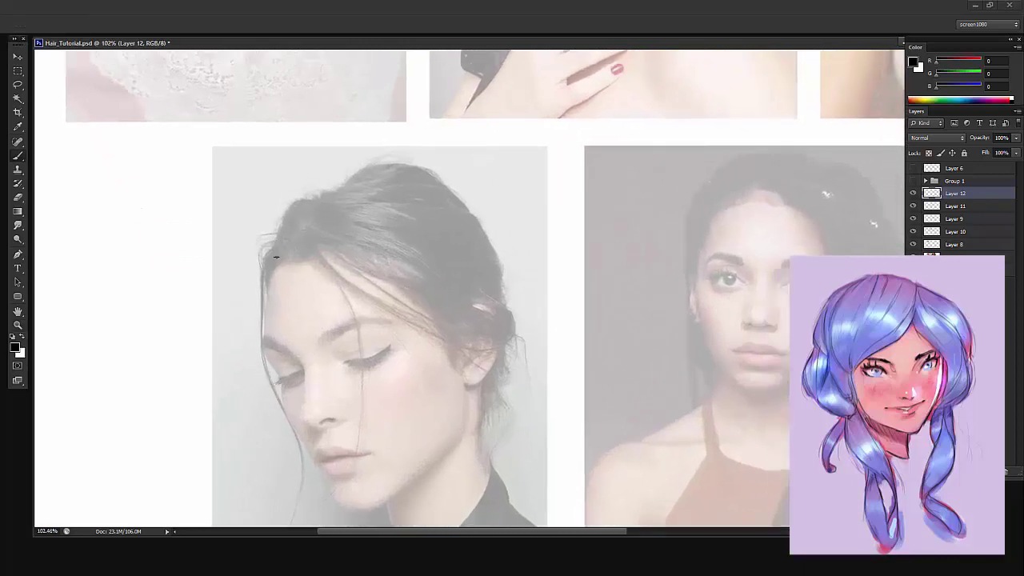
{"action": "scroll", "coordinate": [349, 209], "scroll_direction": "down", "scroll_amount": 2}
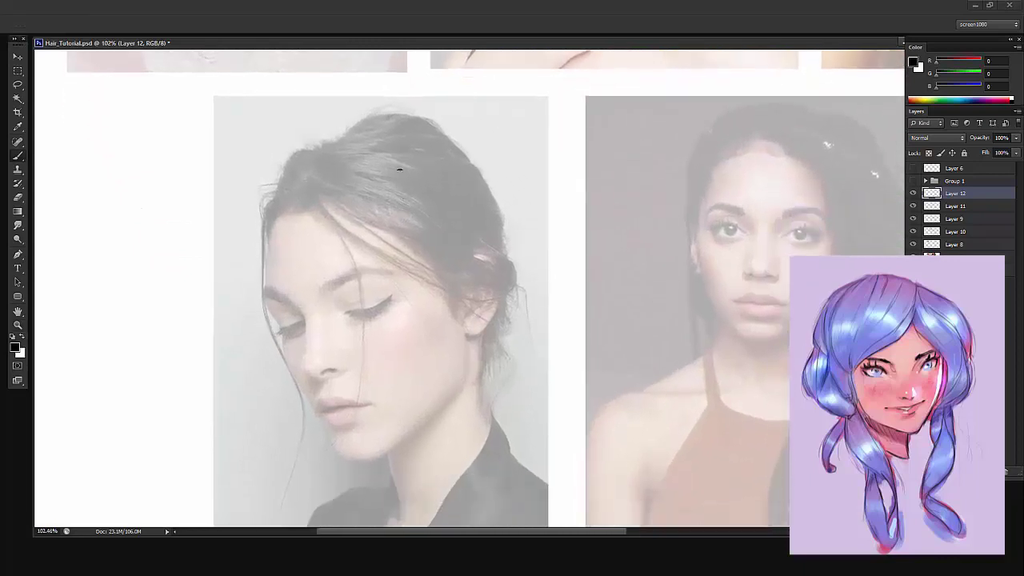
{"action": "left_click_drag", "start_coordinate": [322, 165], "coordinate": [427, 189]}
{"action": "mouse_move", "coordinate": [328, 152]}
{"action": "left_mouse_down"}
{"action": "mouse_move", "coordinate": [441, 186]}
{"action": "mouse_move", "coordinate": [483, 227]}
{"action": "left_mouse_up"}
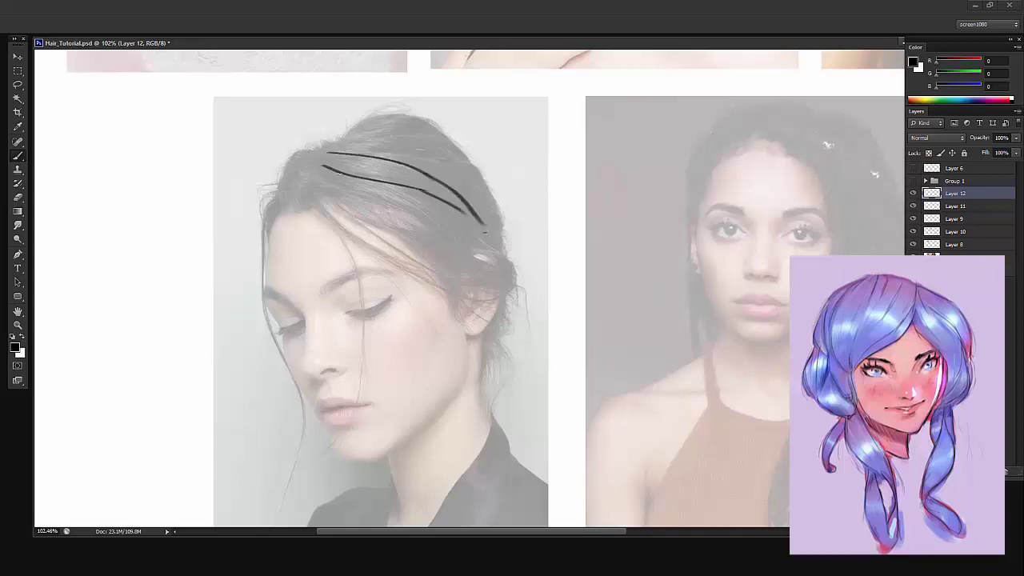
{"action": "left_click_drag", "start_coordinate": [308, 178], "coordinate": [422, 222]}
{"action": "left_click_drag", "start_coordinate": [426, 232], "coordinate": [453, 256]}
{"action": "mouse_move", "coordinate": [420, 194]}
{"action": "left_mouse_down"}
{"action": "mouse_move", "coordinate": [470, 279]}
{"action": "mouse_move", "coordinate": [518, 278]}
{"action": "mouse_move", "coordinate": [451, 253]}
{"action": "mouse_move", "coordinate": [518, 277]}
{"action": "left_mouse_up"}
Complete the updo's ribbon outlines with the lower band above the ear, the back, the crown and the front hairline
{"action": "key", "text": "e"}
{"action": "key", "text": "b"}
{"action": "mouse_move", "coordinate": [332, 192]}
{"action": "left_mouse_down"}
{"action": "mouse_move", "coordinate": [454, 246]}
{"action": "mouse_move", "coordinate": [448, 274]}
{"action": "mouse_move", "coordinate": [448, 254]}
{"action": "mouse_move", "coordinate": [484, 276]}
{"action": "mouse_move", "coordinate": [482, 293]}
{"action": "mouse_move", "coordinate": [529, 284]}
{"action": "left_mouse_up"}
{"action": "mouse_move", "coordinate": [477, 255]}
{"action": "left_mouse_down"}
{"action": "mouse_move", "coordinate": [504, 270]}
{"action": "mouse_move", "coordinate": [453, 210]}
{"action": "left_mouse_up"}
{"action": "mouse_move", "coordinate": [504, 239]}
{"action": "left_mouse_down"}
{"action": "mouse_move", "coordinate": [463, 154]}
{"action": "mouse_move", "coordinate": [331, 153]}
{"action": "mouse_move", "coordinate": [349, 128]}
{"action": "mouse_move", "coordinate": [447, 136]}
{"action": "left_mouse_up"}
{"action": "left_click_drag", "start_coordinate": [349, 138], "coordinate": [457, 155]}
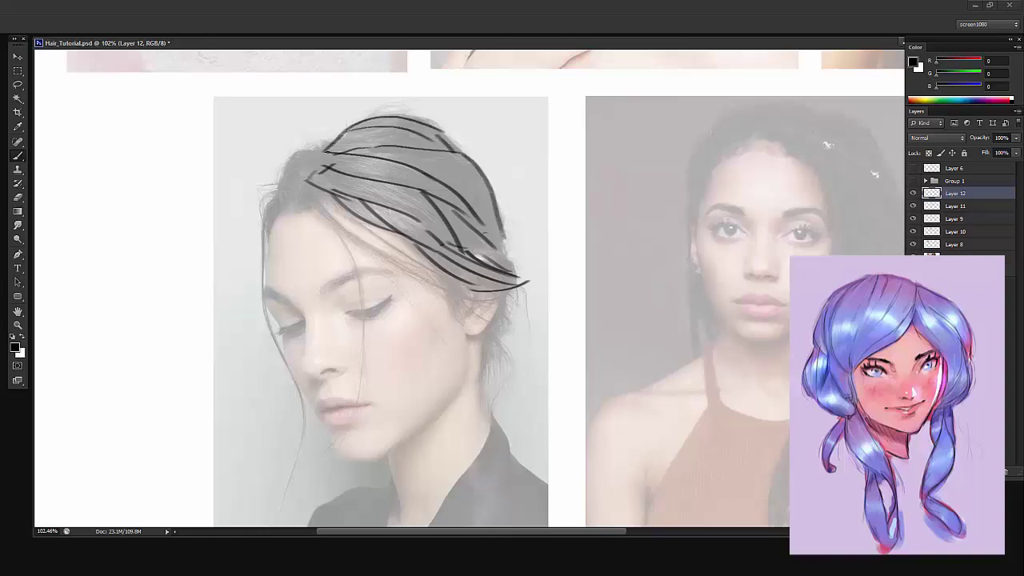
{"action": "mouse_move", "coordinate": [323, 151]}
{"action": "left_mouse_down"}
{"action": "mouse_move", "coordinate": [283, 178]}
{"action": "mouse_move", "coordinate": [312, 208]}
{"action": "mouse_move", "coordinate": [264, 206]}
{"action": "mouse_move", "coordinate": [260, 232]}
{"action": "left_mouse_up"}
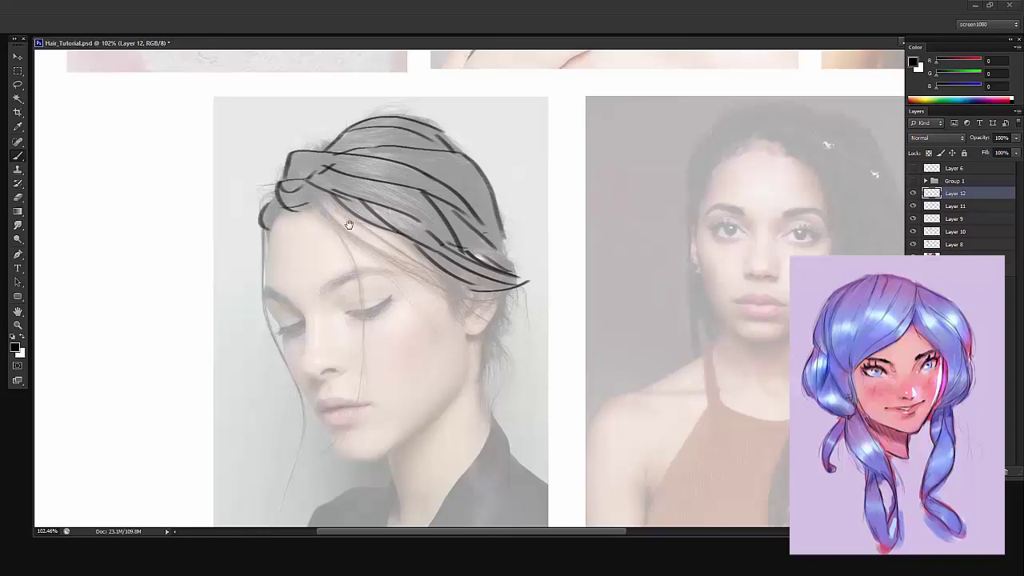
Outline the long-braids portrait's swept-over ribbon from parting to looped end, adding crosswise contour lines
{"action": "mouse_move", "coordinate": [665, 192]}
{"action": "left_mouse_down"}
{"action": "mouse_move", "coordinate": [336, 176]}
{"action": "mouse_move", "coordinate": [296, 135]}
{"action": "left_mouse_up"}
{"action": "left_click_drag", "start_coordinate": [472, 132], "coordinate": [406, 133]}
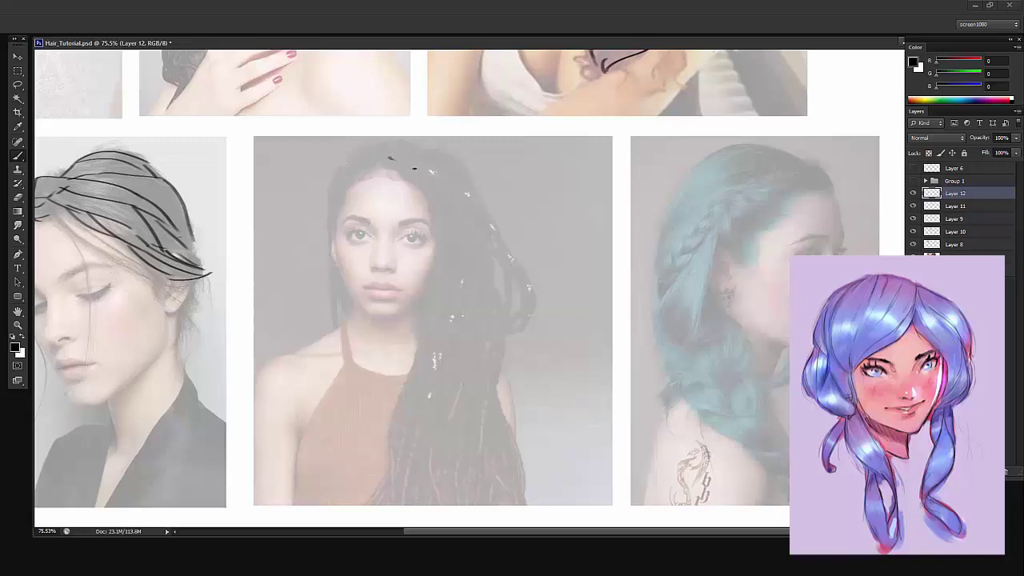
{"action": "left_click_drag", "start_coordinate": [388, 158], "coordinate": [456, 210]}
{"action": "mouse_move", "coordinate": [392, 153]}
{"action": "left_mouse_down"}
{"action": "mouse_move", "coordinate": [452, 159]}
{"action": "mouse_move", "coordinate": [491, 230]}
{"action": "mouse_move", "coordinate": [468, 172]}
{"action": "mouse_move", "coordinate": [527, 289]}
{"action": "mouse_move", "coordinate": [516, 326]}
{"action": "left_mouse_up"}
{"action": "left_click_drag", "start_coordinate": [518, 285], "coordinate": [501, 322]}
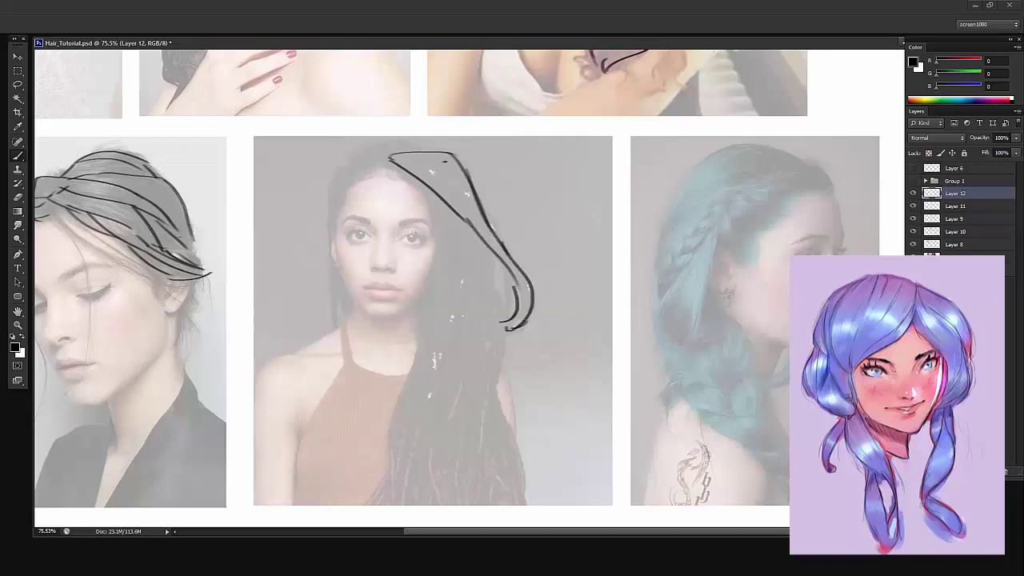
{"action": "left_click_drag", "start_coordinate": [423, 165], "coordinate": [472, 204]}
{"action": "mouse_move", "coordinate": [444, 149]}
{"action": "left_mouse_down"}
{"action": "mouse_move", "coordinate": [421, 198]}
{"action": "mouse_move", "coordinate": [472, 213]}
{"action": "mouse_move", "coordinate": [481, 257]}
{"action": "left_mouse_up"}
{"action": "left_click_drag", "start_coordinate": [518, 253], "coordinate": [501, 271]}
Outline the long ribbons hanging down over the shoulder and chest in the long-braids portrait
{"action": "left_click_drag", "start_coordinate": [586, 207], "coordinate": [382, 404]}
{"action": "key", "text": "ctrl+z"}
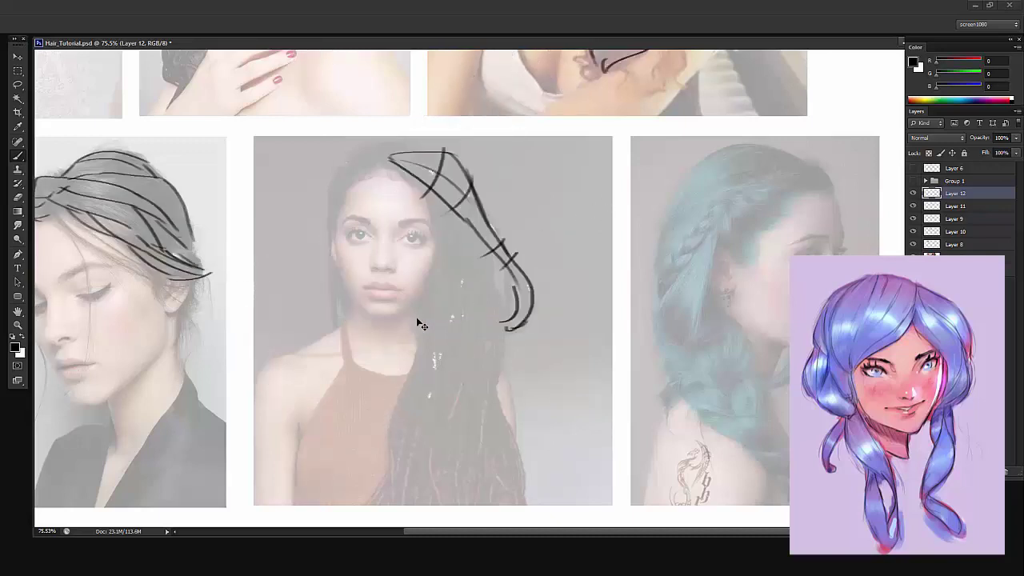
{"action": "mouse_move", "coordinate": [435, 203]}
{"action": "left_mouse_down"}
{"action": "mouse_move", "coordinate": [434, 315]}
{"action": "mouse_move", "coordinate": [436, 288]}
{"action": "mouse_move", "coordinate": [396, 443]}
{"action": "mouse_move", "coordinate": [406, 502]}
{"action": "left_mouse_up"}
{"action": "left_click_drag", "start_coordinate": [432, 436], "coordinate": [409, 479]}
{"action": "left_click_drag", "start_coordinate": [430, 344], "coordinate": [438, 278]}
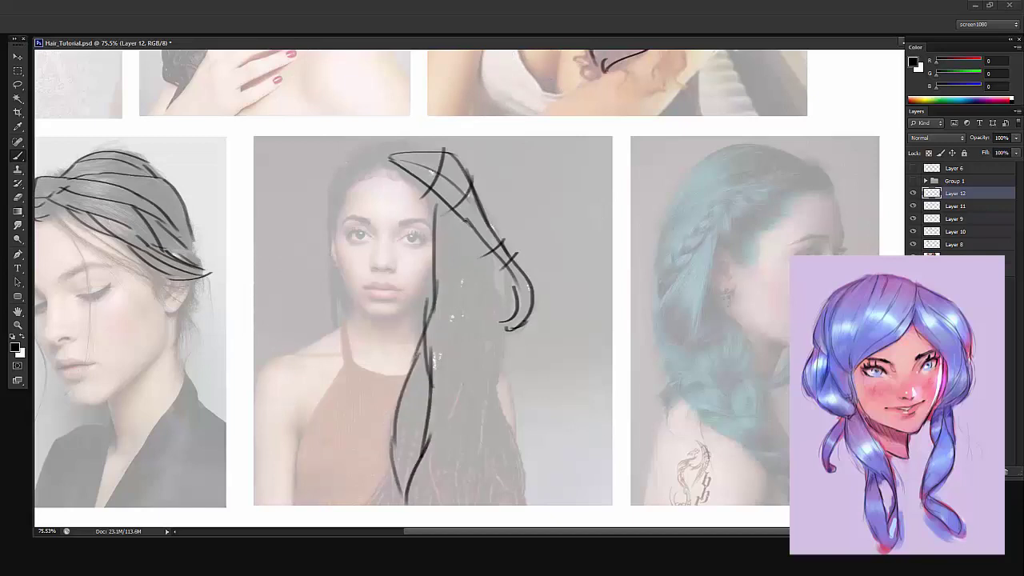
{"action": "mouse_move", "coordinate": [467, 219]}
{"action": "left_mouse_down"}
{"action": "mouse_move", "coordinate": [440, 435]}
{"action": "mouse_move", "coordinate": [443, 512]}
{"action": "mouse_move", "coordinate": [481, 334]}
{"action": "mouse_move", "coordinate": [464, 222]}
{"action": "left_mouse_up"}
{"action": "mouse_move", "coordinate": [483, 281]}
{"action": "left_mouse_down"}
{"action": "mouse_move", "coordinate": [481, 416]}
{"action": "mouse_move", "coordinate": [495, 498]}
{"action": "left_mouse_up"}
{"action": "left_click_drag", "start_coordinate": [489, 397], "coordinate": [518, 496]}
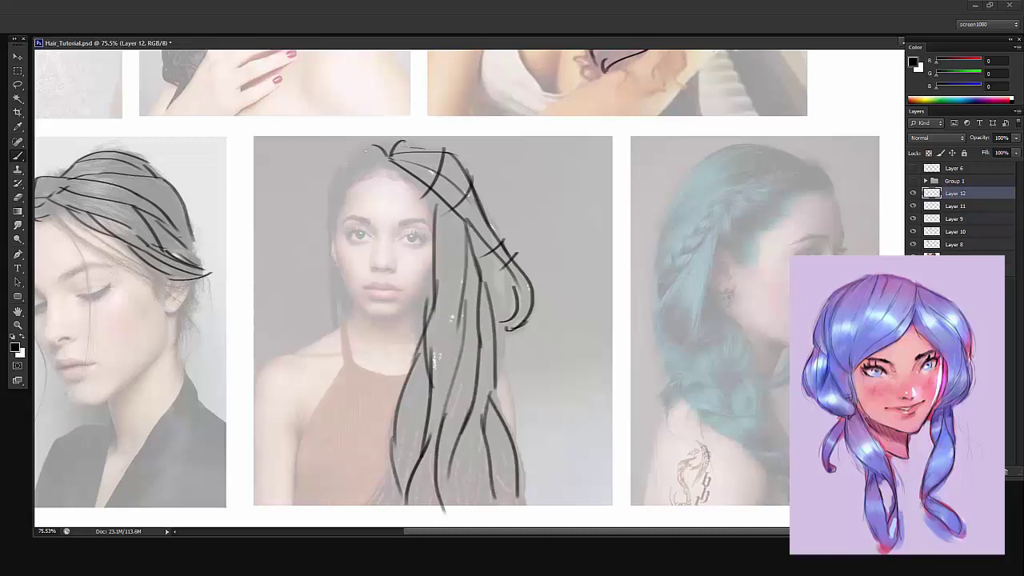
Outline the ribbons curving from the parting over the crown and opposite temple of the long-braids portrait
{"action": "left_click_drag", "start_coordinate": [364, 147], "coordinate": [375, 152]}
{"action": "mouse_move", "coordinate": [389, 156]}
{"action": "left_mouse_down"}
{"action": "mouse_move", "coordinate": [328, 169]}
{"action": "mouse_move", "coordinate": [334, 205]}
{"action": "left_mouse_up"}
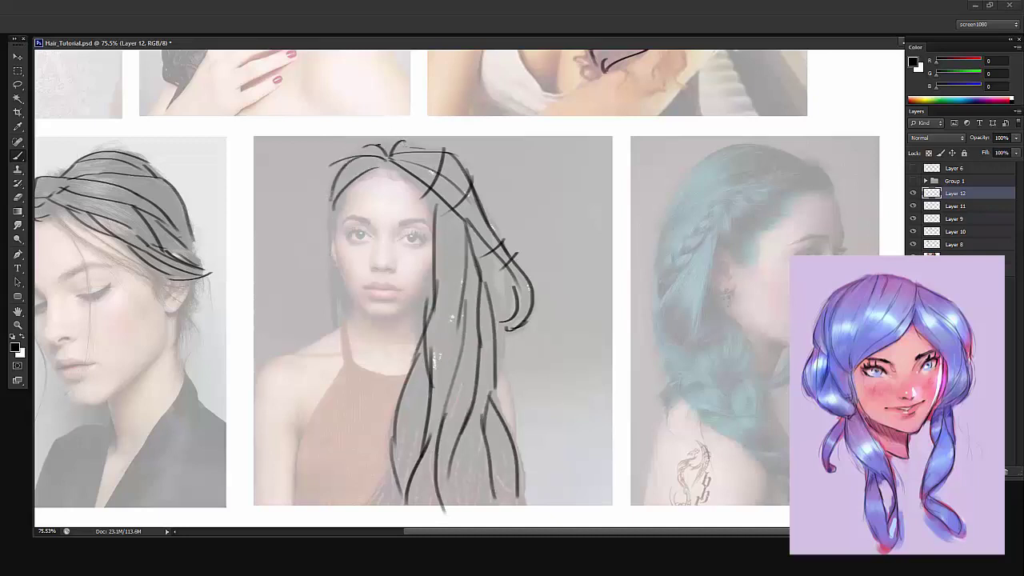
{"action": "left_click_drag", "start_coordinate": [346, 167], "coordinate": [382, 142]}
{"action": "left_click_drag", "start_coordinate": [375, 142], "coordinate": [412, 144]}
{"action": "left_click_drag", "start_coordinate": [507, 265], "coordinate": [462, 266]}
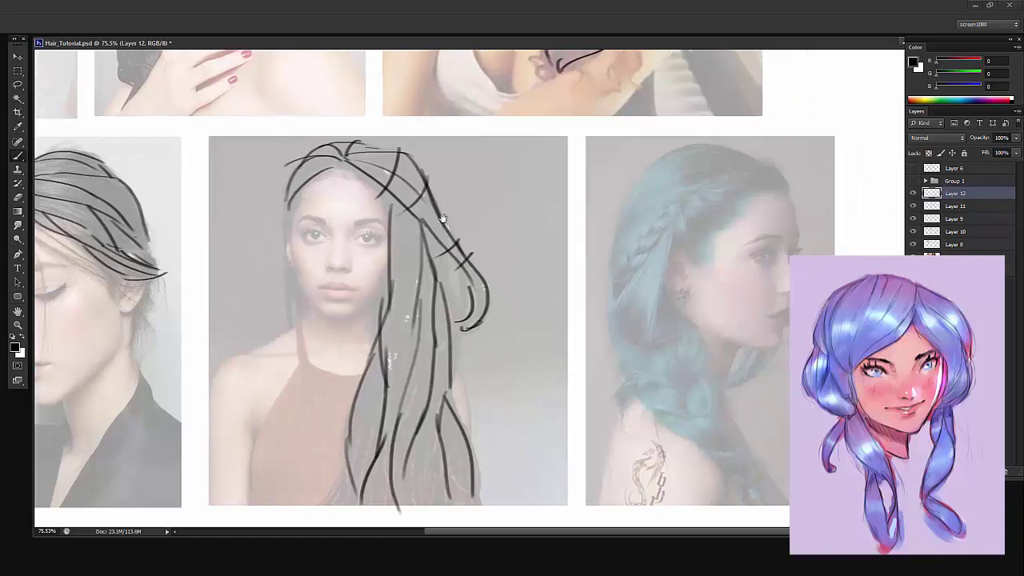
{"action": "mouse_move", "coordinate": [705, 271]}
{"action": "left_mouse_down"}
{"action": "mouse_move", "coordinate": [532, 232]}
{"action": "mouse_move", "coordinate": [504, 215]}
{"action": "mouse_move", "coordinate": [436, 294]}
{"action": "mouse_move", "coordinate": [438, 345]}
{"action": "left_mouse_up"}
{"action": "mouse_move", "coordinate": [480, 227]}
{"action": "left_mouse_down"}
{"action": "mouse_move", "coordinate": [453, 328]}
{"action": "mouse_move", "coordinate": [429, 346]}
{"action": "left_mouse_up"}
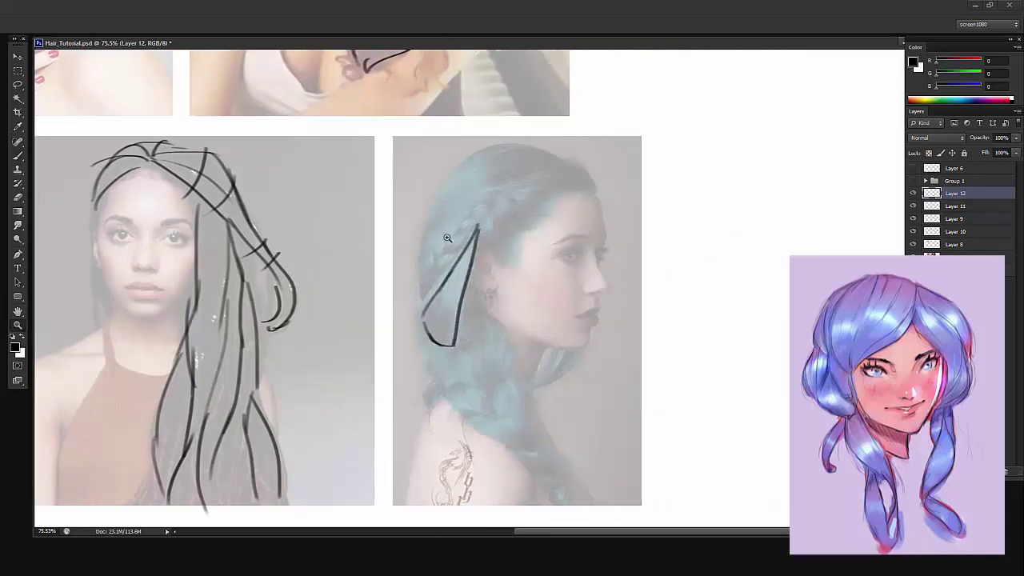
{"action": "left_click_drag", "start_coordinate": [452, 238], "coordinate": [491, 217]}
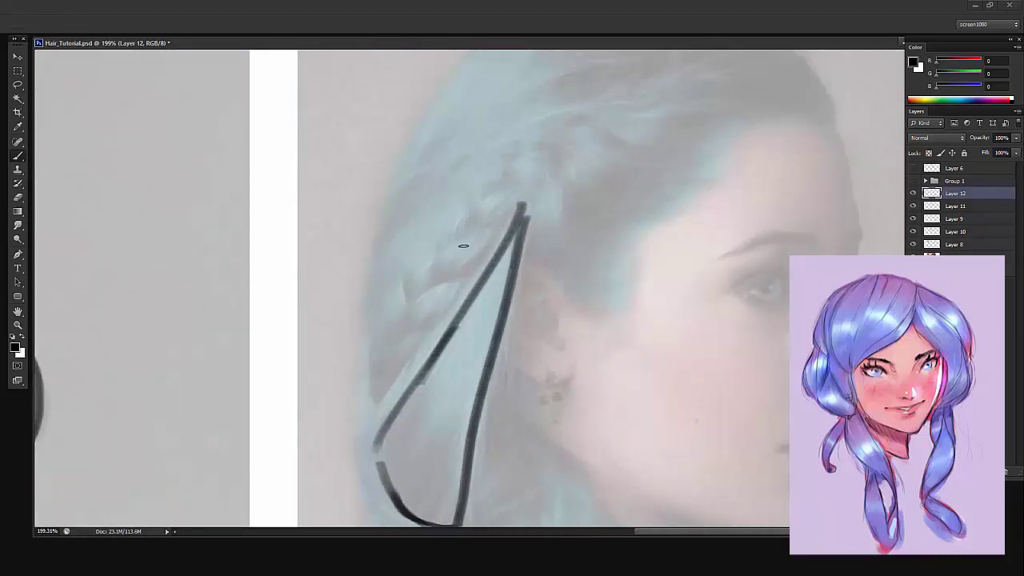
{"action": "key", "text": "e"}
{"action": "mouse_move", "coordinate": [528, 203]}
{"action": "left_mouse_down"}
{"action": "mouse_move", "coordinate": [489, 270]}
{"action": "mouse_move", "coordinate": [521, 295]}
{"action": "mouse_move", "coordinate": [384, 452]}
{"action": "mouse_move", "coordinate": [466, 512]}
{"action": "left_mouse_up"}
{"action": "key", "text": "b"}
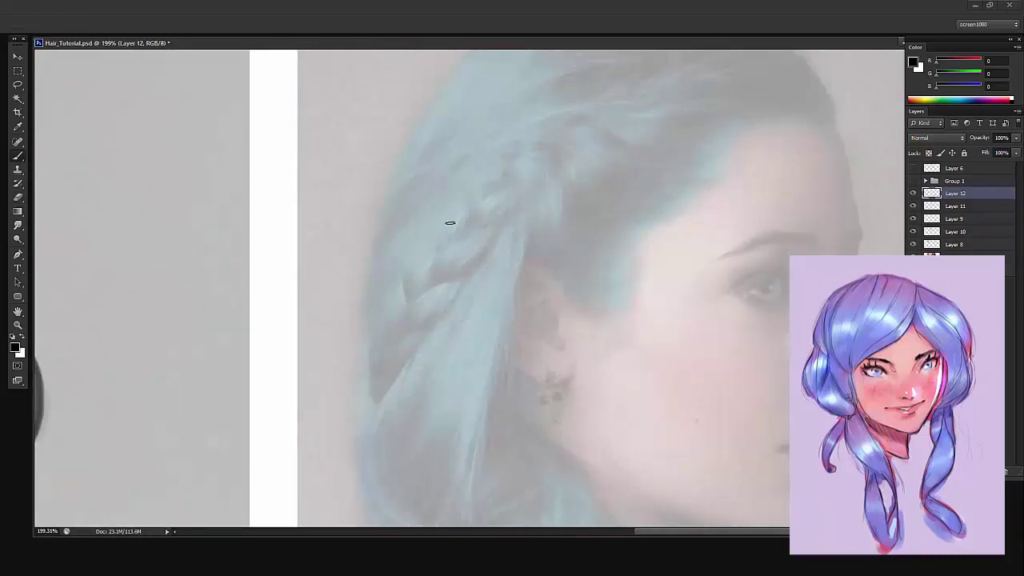
Sketch crossing diagonal guide strokes along the small side braid of the blue-haired portrait
{"action": "left_click_drag", "start_coordinate": [549, 174], "coordinate": [440, 210]}
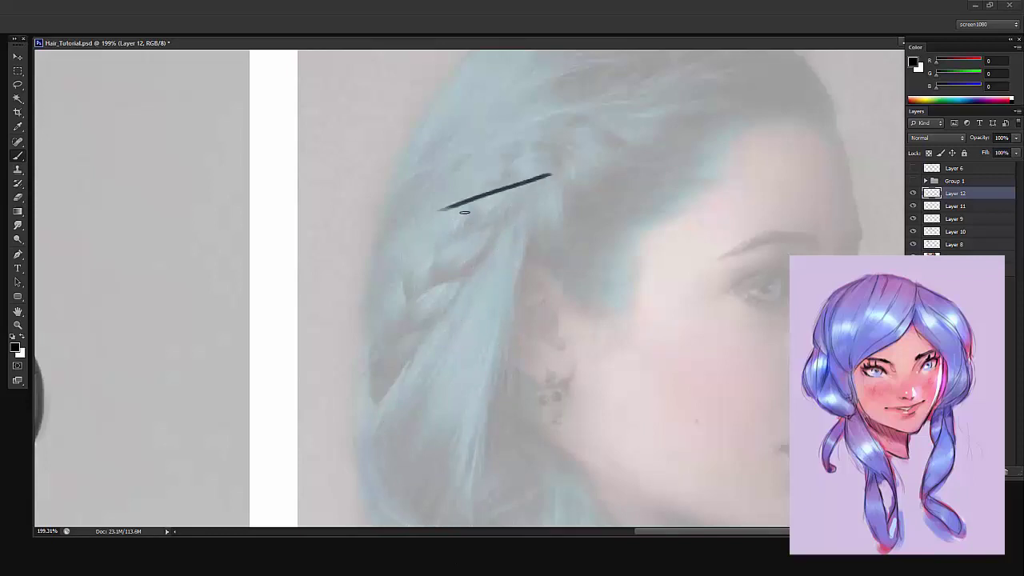
{"action": "left_click_drag", "start_coordinate": [532, 205], "coordinate": [417, 256]}
{"action": "left_click_drag", "start_coordinate": [489, 259], "coordinate": [378, 311]}
{"action": "left_click_drag", "start_coordinate": [436, 327], "coordinate": [413, 335]}
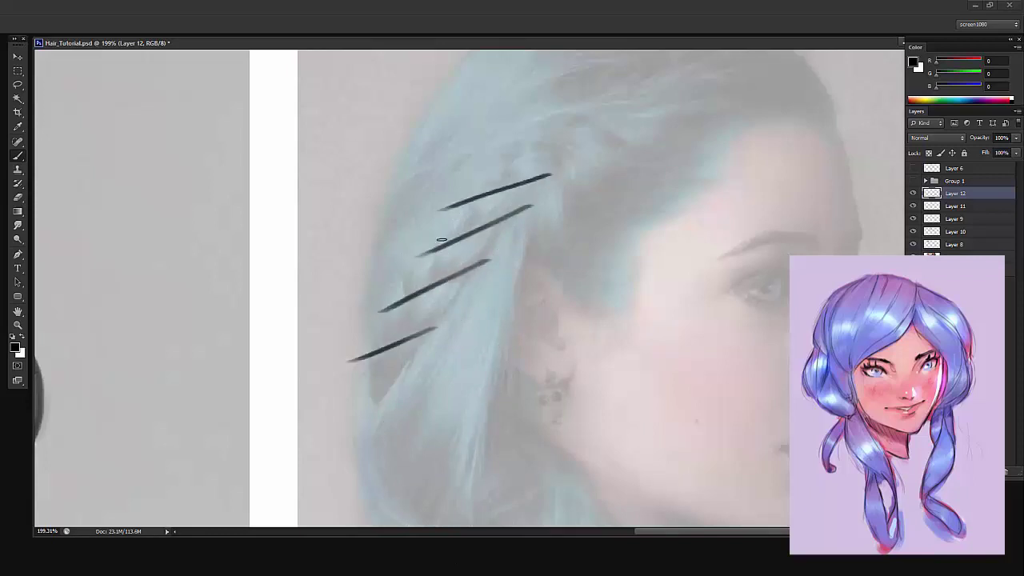
{"action": "left_click_drag", "start_coordinate": [445, 238], "coordinate": [426, 292]}
{"action": "left_click_drag", "start_coordinate": [479, 176], "coordinate": [452, 240]}
{"action": "left_click_drag", "start_coordinate": [515, 144], "coordinate": [490, 214]}
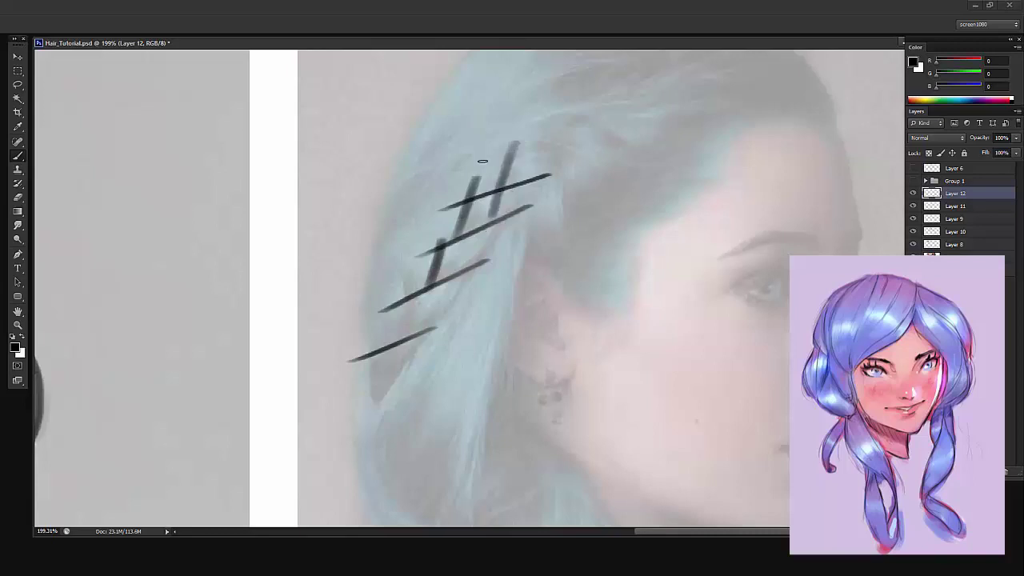
{"action": "mouse_move", "coordinate": [416, 246]}
{"action": "left_mouse_down"}
{"action": "mouse_move", "coordinate": [400, 350]}
{"action": "mouse_move", "coordinate": [367, 392]}
{"action": "left_mouse_up"}
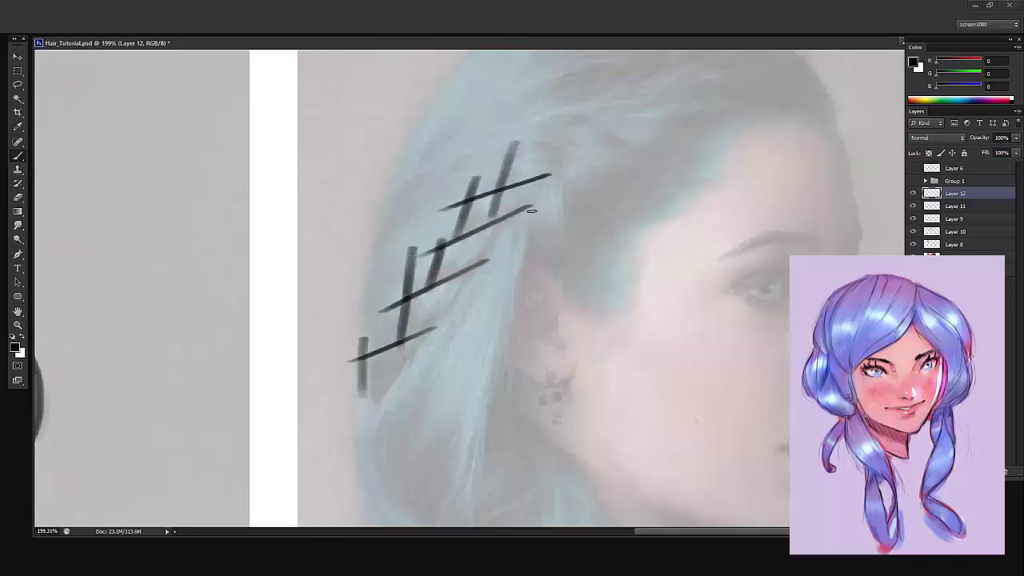
Outline the small side braid's overlapping strands with curved strokes, from the temple down to the back of the head
{"action": "scroll", "coordinate": [532, 210], "scroll_direction": "down", "scroll_amount": 3}
{"action": "mouse_move", "coordinate": [520, 170]}
{"action": "left_mouse_down"}
{"action": "mouse_move", "coordinate": [472, 230]}
{"action": "mouse_move", "coordinate": [460, 280]}
{"action": "mouse_move", "coordinate": [488, 265]}
{"action": "mouse_move", "coordinate": [523, 206]}
{"action": "mouse_move", "coordinate": [576, 150]}
{"action": "left_mouse_up"}
{"action": "key", "text": "ctrl+z"}
{"action": "left_click_drag", "start_coordinate": [468, 287], "coordinate": [432, 336]}
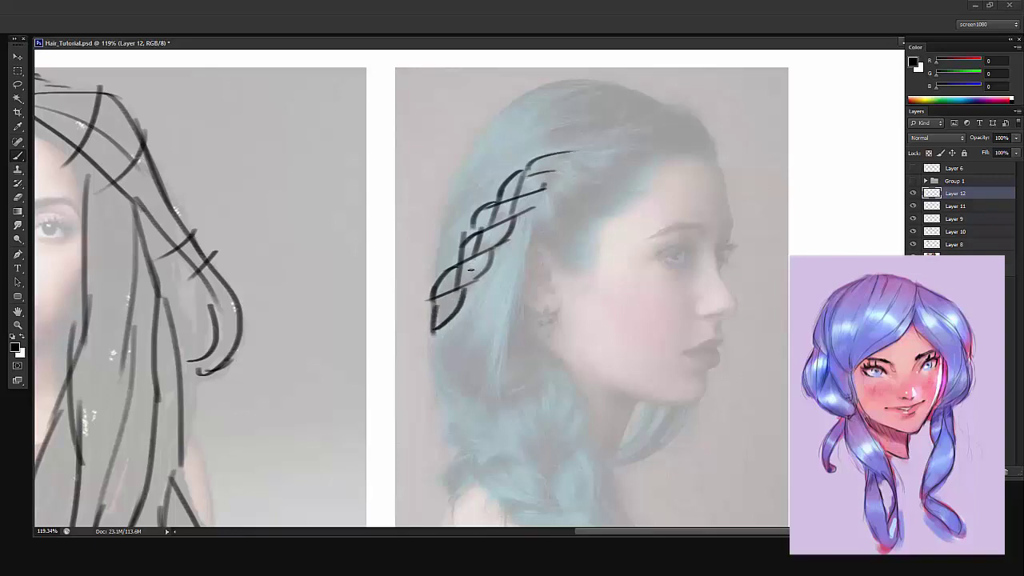
Paint white highlights inside the braid's overlapping sections
{"action": "key", "text": "x"}
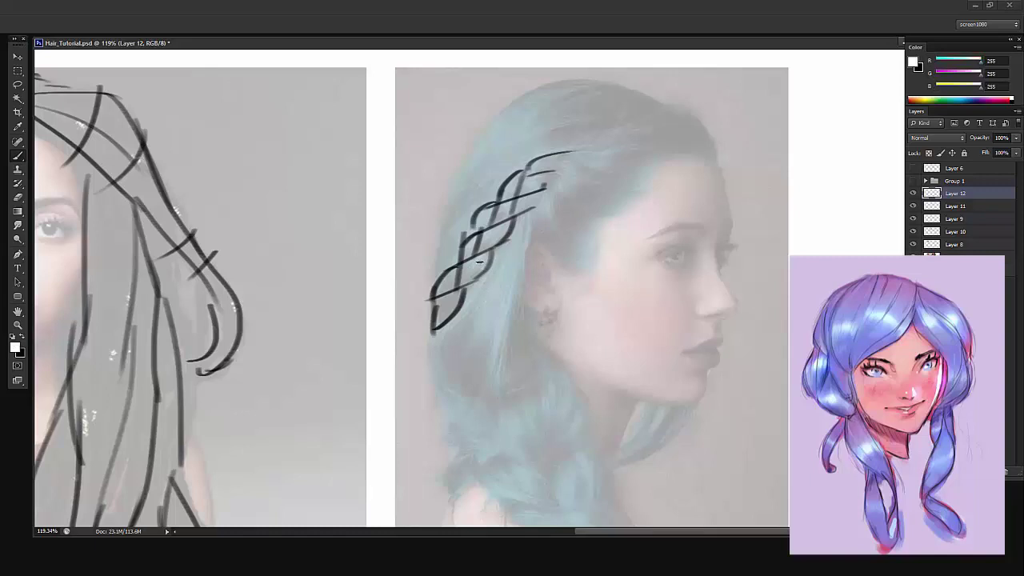
{"action": "mouse_move", "coordinate": [473, 257]}
{"action": "left_mouse_down"}
{"action": "mouse_move", "coordinate": [475, 277]}
{"action": "mouse_move", "coordinate": [451, 315]}
{"action": "left_mouse_up"}
{"action": "left_click_drag", "start_coordinate": [500, 227], "coordinate": [490, 244]}
Enlarge the eraser and erase the whole small braid sketch from the blue-haired portrait
{"action": "right_click", "coordinate": [485, 194]}
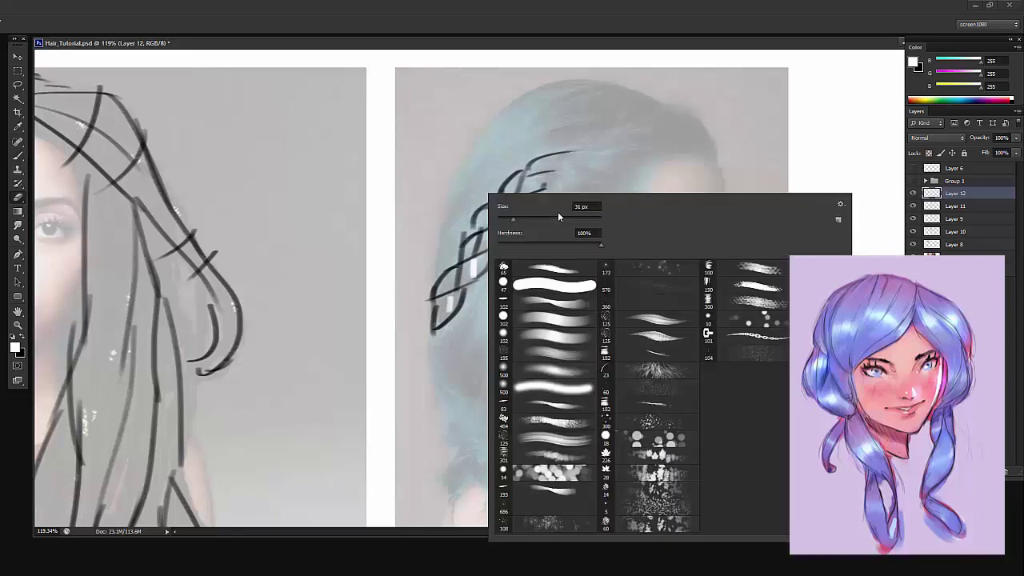
{"action": "left_click", "coordinate": [559, 217]}
{"action": "key", "text": "Return"}
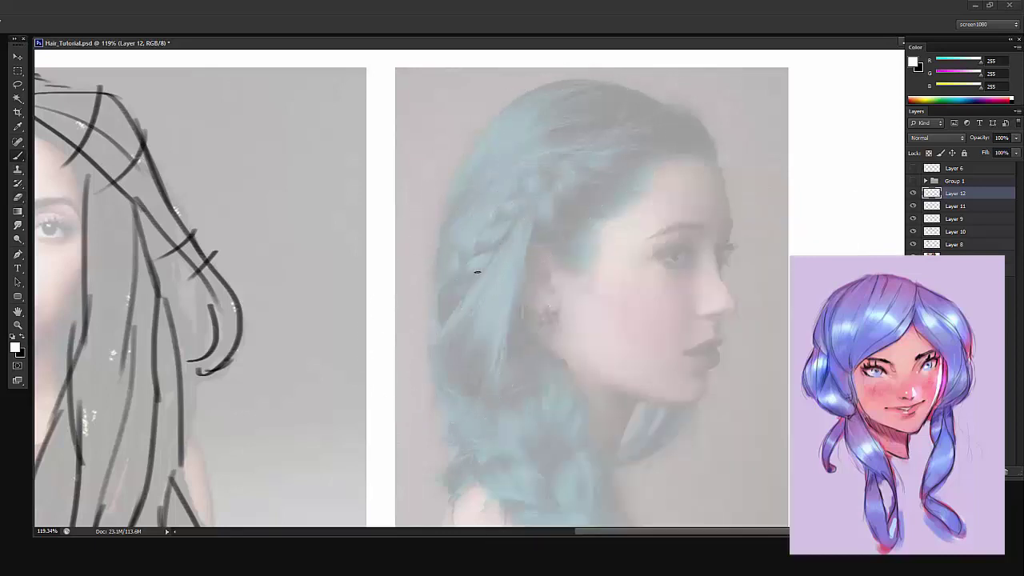
Outline in black the blue-haired portrait's ribbons behind the ear, over the temple and along the front hairline
{"action": "key", "text": "x"}
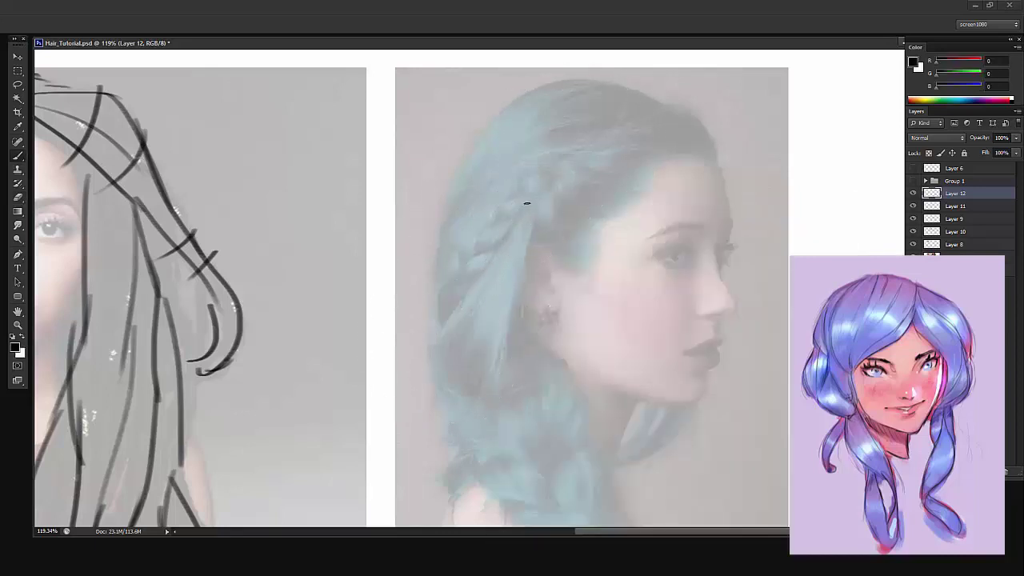
{"action": "mouse_move", "coordinate": [526, 203]}
{"action": "left_mouse_down"}
{"action": "mouse_move", "coordinate": [446, 343]}
{"action": "mouse_move", "coordinate": [482, 401]}
{"action": "mouse_move", "coordinate": [525, 201]}
{"action": "mouse_move", "coordinate": [548, 251]}
{"action": "left_mouse_up"}
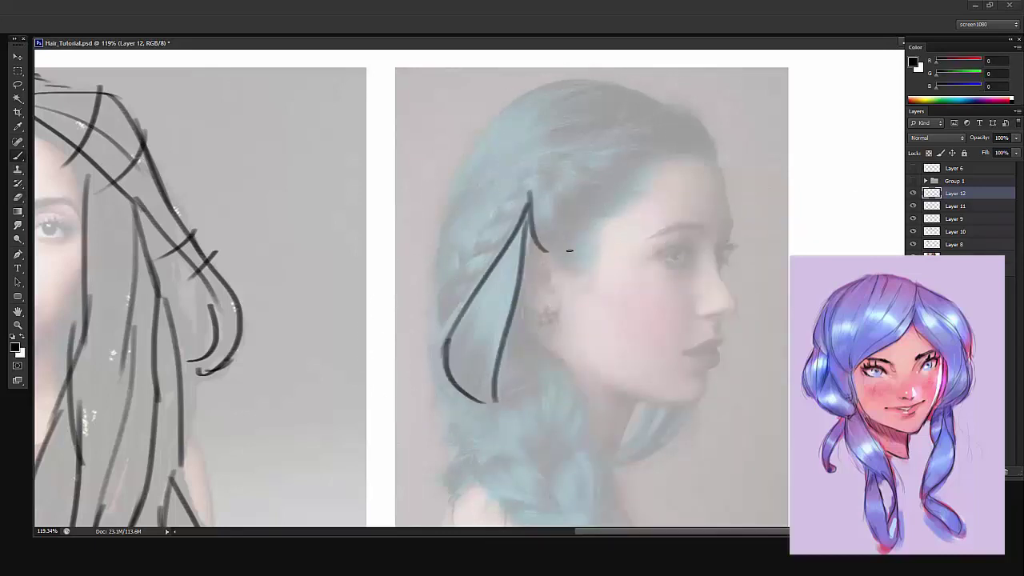
{"action": "mouse_move", "coordinate": [549, 181]}
{"action": "left_mouse_down"}
{"action": "mouse_move", "coordinate": [552, 240]}
{"action": "mouse_move", "coordinate": [590, 242]}
{"action": "mouse_move", "coordinate": [642, 179]}
{"action": "left_mouse_up"}
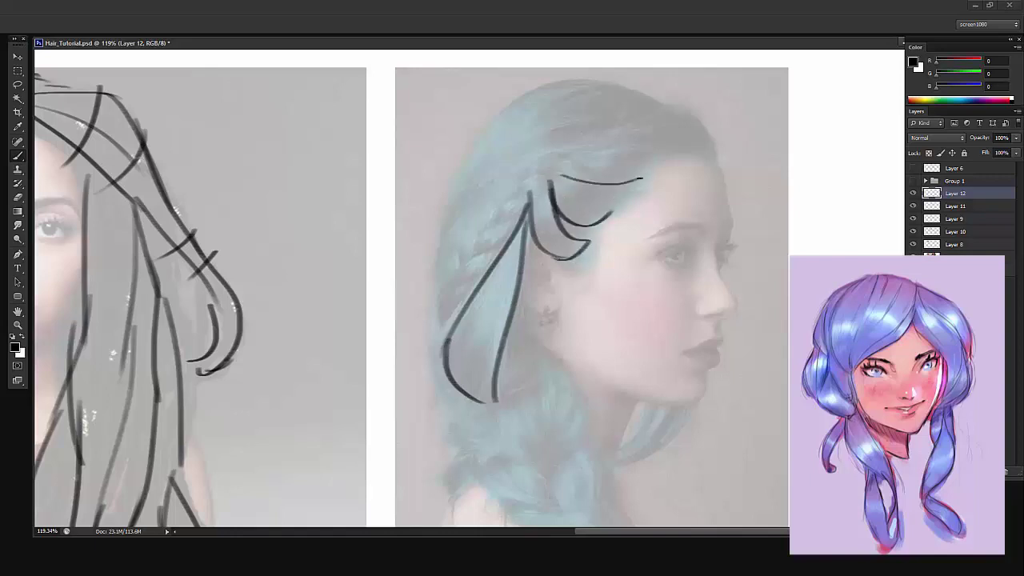
{"action": "left_click_drag", "start_coordinate": [561, 157], "coordinate": [653, 174]}
{"action": "left_click_drag", "start_coordinate": [547, 160], "coordinate": [680, 112]}
{"action": "left_click_drag", "start_coordinate": [567, 155], "coordinate": [709, 161]}
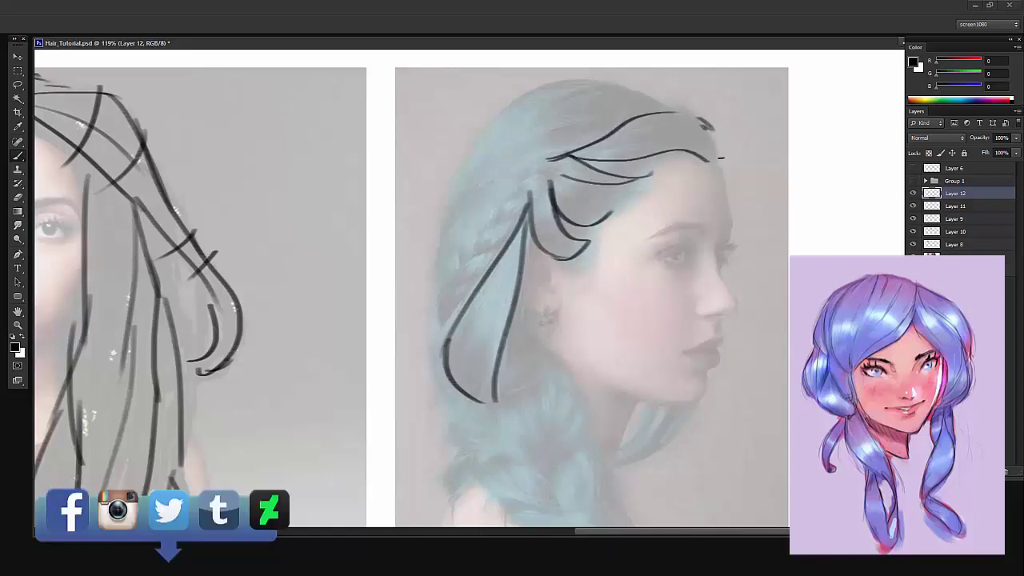
{"action": "left_click_drag", "start_coordinate": [701, 124], "coordinate": [722, 157]}
Outline the crown and the ribbons sweeping down the back of the blue-haired portrait's head
{"action": "mouse_move", "coordinate": [678, 109]}
{"action": "left_mouse_down"}
{"action": "mouse_move", "coordinate": [575, 80]}
{"action": "mouse_move", "coordinate": [490, 110]}
{"action": "mouse_move", "coordinate": [457, 210]}
{"action": "mouse_move", "coordinate": [598, 134]}
{"action": "left_mouse_up"}
{"action": "left_click_drag", "start_coordinate": [461, 198], "coordinate": [439, 306]}
{"action": "left_click_drag", "start_coordinate": [512, 200], "coordinate": [445, 296]}
Outline the thick lower braid's interlocking ribbons from below the ear down over the shoulder of the blue-haired portrait
{"action": "scroll", "coordinate": [561, 183], "scroll_direction": "down", "scroll_amount": 3}
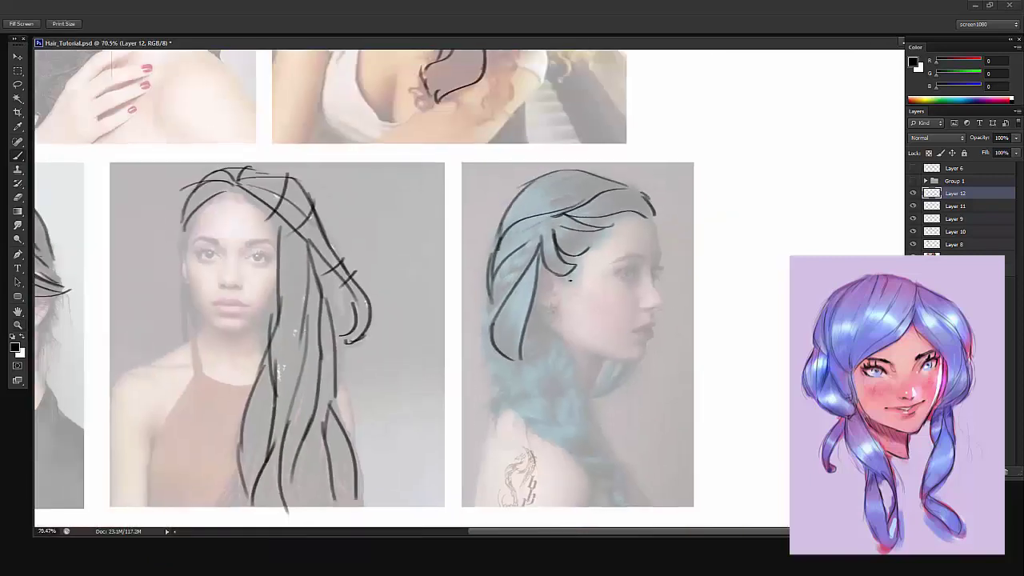
{"action": "mouse_move", "coordinate": [534, 311]}
{"action": "left_mouse_down"}
{"action": "mouse_move", "coordinate": [570, 352]}
{"action": "mouse_move", "coordinate": [555, 411]}
{"action": "mouse_move", "coordinate": [523, 351]}
{"action": "left_mouse_up"}
{"action": "left_click_drag", "start_coordinate": [552, 409], "coordinate": [532, 317]}
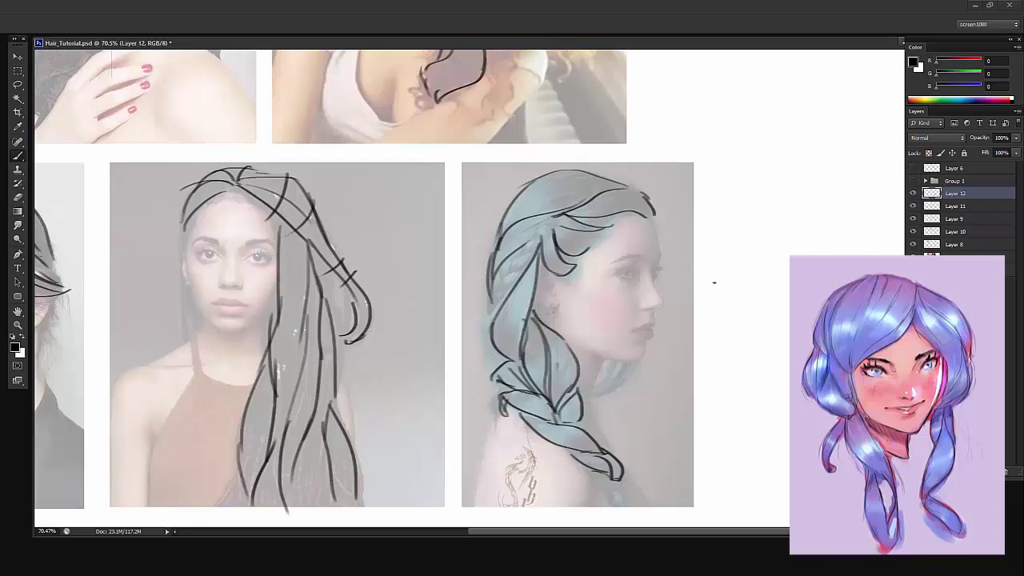
Merge the drawing layers from Layer 12 down to Layer 8 into one layer
{"action": "key", "text": "z"}
{"action": "left_click", "coordinate": [713, 278], "text": "alt"}
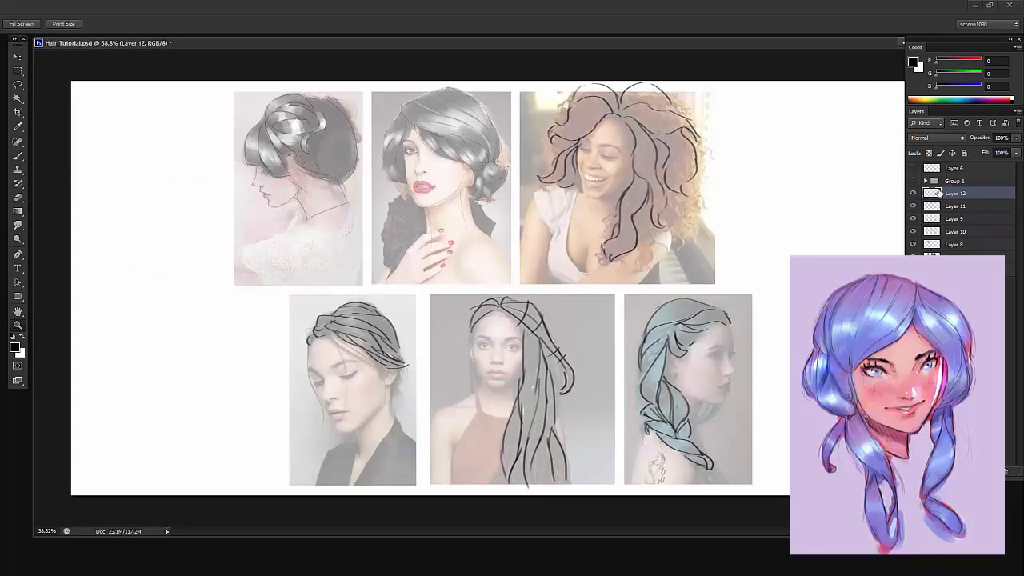
{"action": "left_click", "coordinate": [946, 244], "text": "shift"}
{"action": "key", "text": "ctrl+e"}
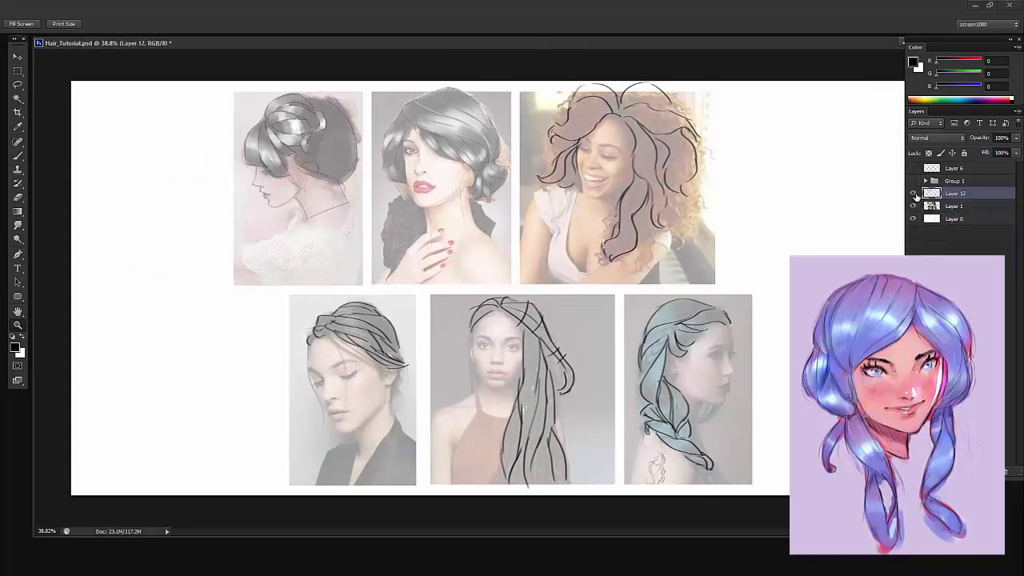
Hide the merged drawing layer and shift the reference photos on Layer 1 to free blank canvas beside them
{"action": "left_click", "coordinate": [913, 193]}
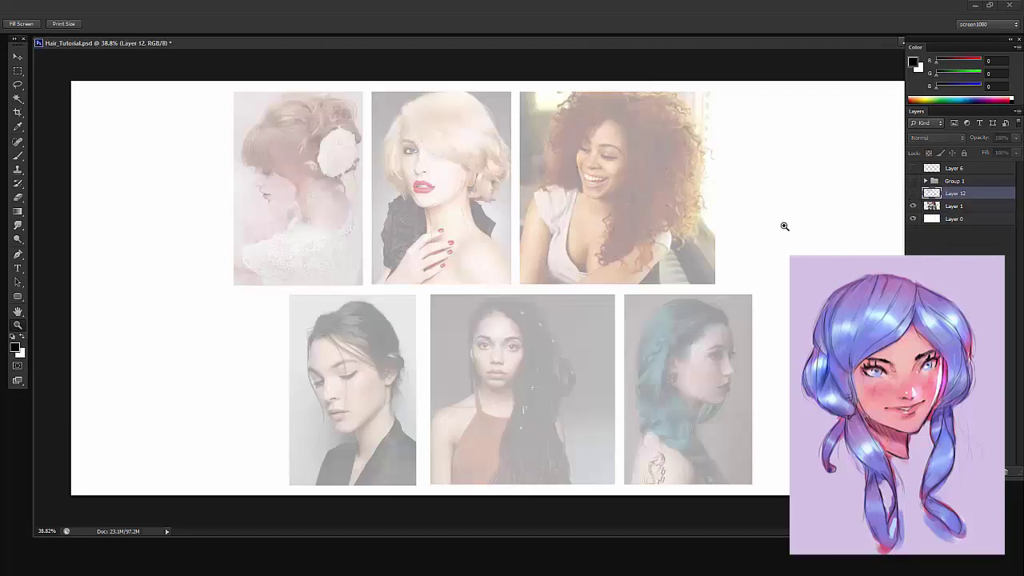
{"action": "left_click", "coordinate": [950, 208]}
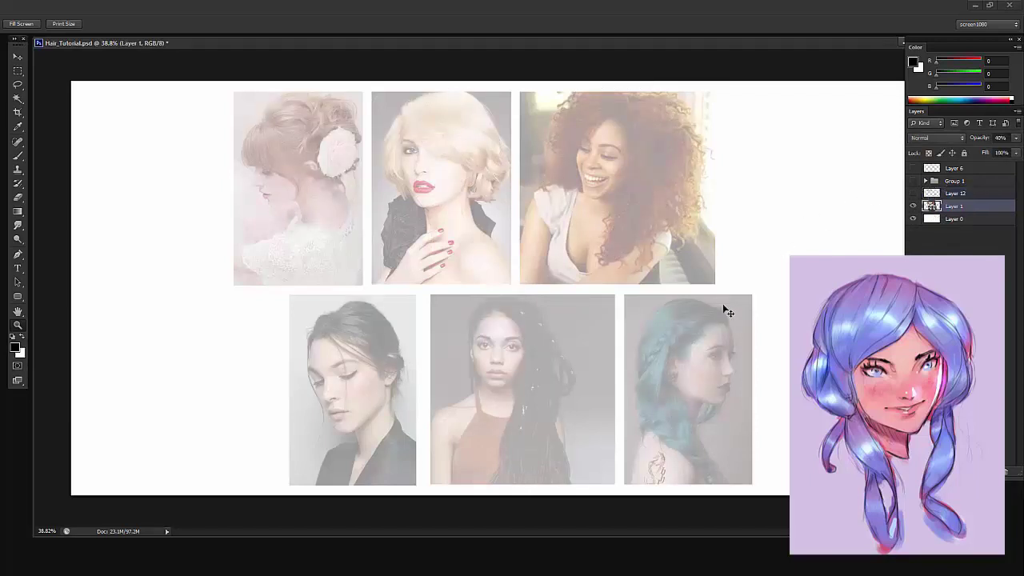
{"action": "mouse_move", "coordinate": [725, 309]}
{"action": "left_mouse_down"}
{"action": "mouse_move", "coordinate": [646, 315]}
{"action": "mouse_move", "coordinate": [766, 306]}
{"action": "mouse_move", "coordinate": [633, 310]}
{"action": "mouse_move", "coordinate": [672, 288]}
{"action": "mouse_move", "coordinate": [686, 299]}
{"action": "mouse_move", "coordinate": [715, 284]}
{"action": "left_mouse_up"}
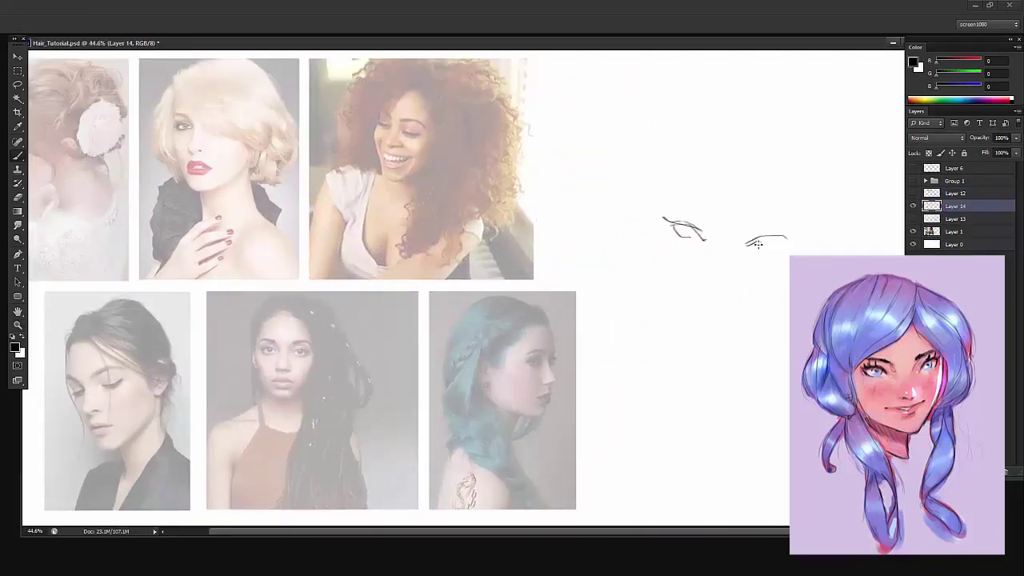
Sketch the second eye and both eyebrows of a new face in the blank area beside the photos
{"action": "left_click_drag", "start_coordinate": [749, 246], "coordinate": [787, 242]}
{"action": "left_click_drag", "start_coordinate": [649, 191], "coordinate": [706, 217]}
{"action": "left_click_drag", "start_coordinate": [745, 227], "coordinate": [803, 216]}
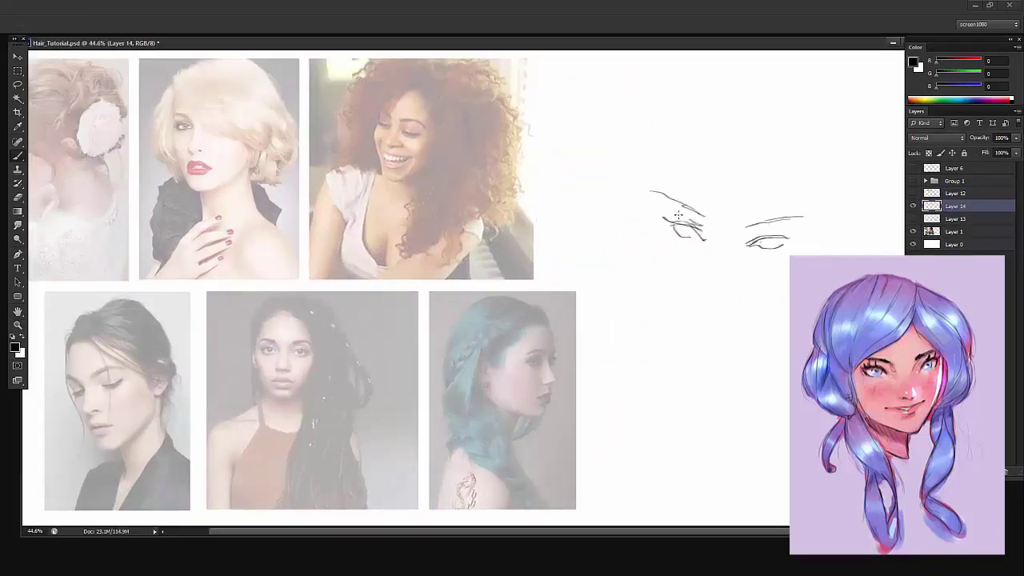
Sketch the new face's head shape with the cranium, cheek and jaw line
{"action": "left_click_drag", "start_coordinate": [664, 171], "coordinate": [662, 208]}
{"action": "left_click_drag", "start_coordinate": [680, 168], "coordinate": [770, 172]}
{"action": "mouse_move", "coordinate": [659, 206]}
{"action": "left_mouse_down"}
{"action": "mouse_move", "coordinate": [678, 291]}
{"action": "mouse_move", "coordinate": [730, 270]}
{"action": "left_mouse_up"}
{"action": "mouse_move", "coordinate": [717, 272]}
{"action": "left_mouse_down"}
{"action": "mouse_move", "coordinate": [699, 275]}
{"action": "mouse_move", "coordinate": [720, 224]}
{"action": "mouse_move", "coordinate": [695, 307]}
{"action": "mouse_move", "coordinate": [780, 220]}
{"action": "mouse_move", "coordinate": [680, 204]}
{"action": "mouse_move", "coordinate": [696, 220]}
{"action": "mouse_move", "coordinate": [767, 120]}
{"action": "left_mouse_up"}
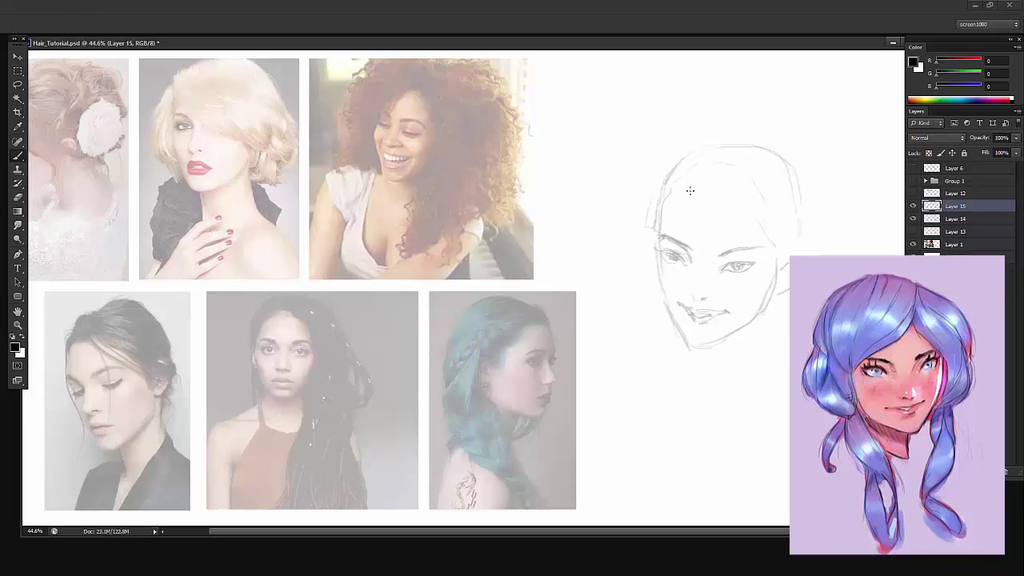
Sketch the parted hair as large ribbon shapes around the face on Layer 15 and darken the eye area
{"action": "mouse_move", "coordinate": [690, 190]}
{"action": "left_mouse_down"}
{"action": "mouse_move", "coordinate": [652, 324]}
{"action": "mouse_move", "coordinate": [632, 232]}
{"action": "mouse_move", "coordinate": [772, 236]}
{"action": "mouse_move", "coordinate": [785, 157]}
{"action": "mouse_move", "coordinate": [819, 243]}
{"action": "left_mouse_up"}
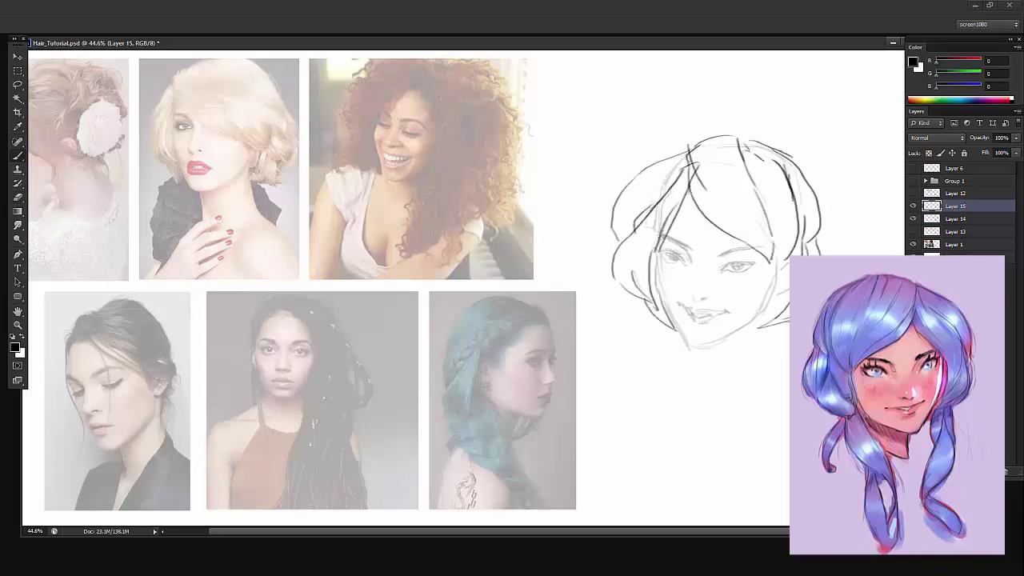
{"action": "scroll", "coordinate": [743, 272], "scroll_direction": "up", "scroll_amount": 5}
{"action": "left_click_drag", "start_coordinate": [724, 257], "coordinate": [769, 262]}
Flip the face and hair layers, Layer 14 and Layer 15, horizontally together
{"action": "scroll", "coordinate": [676, 280], "scroll_direction": "down", "scroll_amount": 7}
{"action": "left_click", "coordinate": [955, 218], "text": "ctrl"}
{"action": "key", "text": "ctrl+t"}
{"action": "right_click", "coordinate": [737, 240]}
{"action": "left_click", "coordinate": [768, 402]}
{"action": "key", "text": "Return"}
{"action": "left_click", "coordinate": [955, 205]}
Refine the sketched face with darker lines on the eyes, nose, mouth and jaw
{"action": "scroll", "coordinate": [720, 264], "scroll_direction": "up", "scroll_amount": 5}
{"action": "left_click_drag", "start_coordinate": [705, 266], "coordinate": [741, 241]}
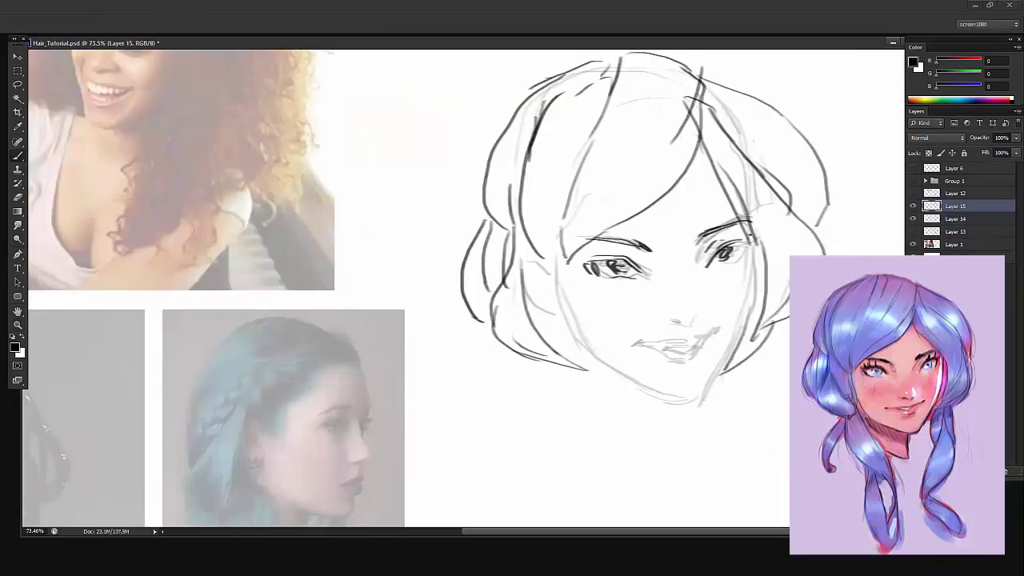
{"action": "left_click_drag", "start_coordinate": [666, 320], "coordinate": [695, 323]}
{"action": "mouse_move", "coordinate": [649, 347]}
{"action": "left_mouse_down"}
{"action": "mouse_move", "coordinate": [720, 330]}
{"action": "mouse_move", "coordinate": [704, 403]}
{"action": "left_mouse_up"}
{"action": "scroll", "coordinate": [714, 338], "scroll_direction": "down", "scroll_amount": 3}
{"action": "mouse_move", "coordinate": [692, 326]}
{"action": "left_mouse_down"}
{"action": "mouse_move", "coordinate": [755, 347]}
{"action": "mouse_move", "coordinate": [687, 415]}
{"action": "mouse_move", "coordinate": [679, 344]}
{"action": "left_mouse_up"}
{"action": "key", "text": "e"}
{"action": "key", "text": "b"}
Sketch the neck, the curled side strand and the long hair tails hanging on both sides
{"action": "left_click_drag", "start_coordinate": [677, 326], "coordinate": [716, 482]}
{"action": "left_click_drag", "start_coordinate": [787, 327], "coordinate": [764, 417]}
{"action": "left_click_drag", "start_coordinate": [743, 348], "coordinate": [749, 380]}
{"action": "left_click_drag", "start_coordinate": [661, 328], "coordinate": [641, 392]}
{"action": "left_click_drag", "start_coordinate": [659, 355], "coordinate": [688, 414]}
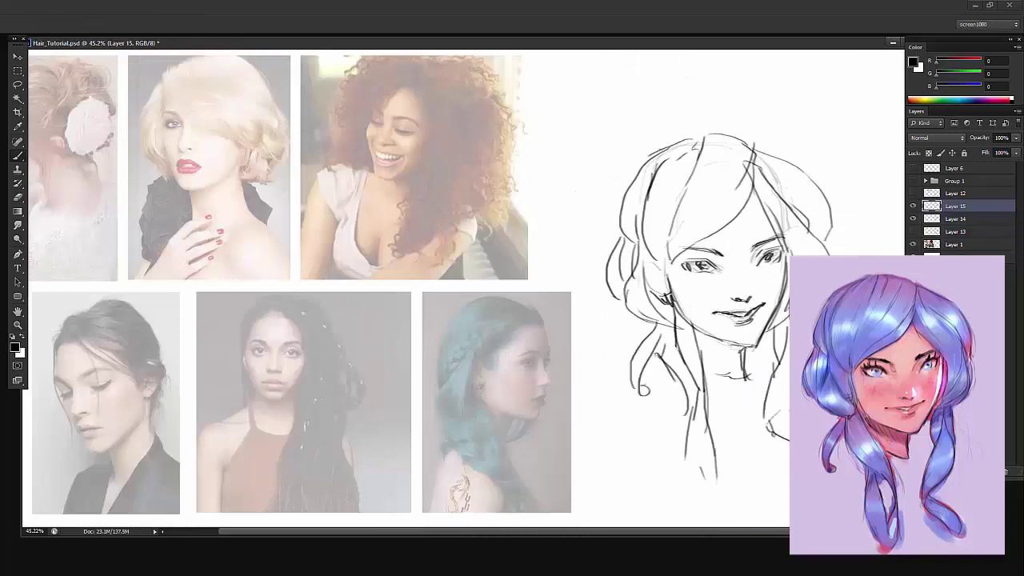
{"action": "left_click_drag", "start_coordinate": [787, 406], "coordinate": [762, 437]}
Rework the tail beside the neck into a twisting ribbon and hatch the shadow under the chin
{"action": "key", "text": "e"}
{"action": "left_click_drag", "start_coordinate": [678, 335], "coordinate": [704, 407]}
{"action": "key", "text": "b"}
{"action": "mouse_move", "coordinate": [678, 325]}
{"action": "left_mouse_down"}
{"action": "mouse_move", "coordinate": [713, 373]}
{"action": "mouse_move", "coordinate": [723, 494]}
{"action": "left_mouse_up"}
{"action": "left_click_drag", "start_coordinate": [697, 339], "coordinate": [709, 361]}
{"action": "left_click_drag", "start_coordinate": [712, 342], "coordinate": [743, 360]}
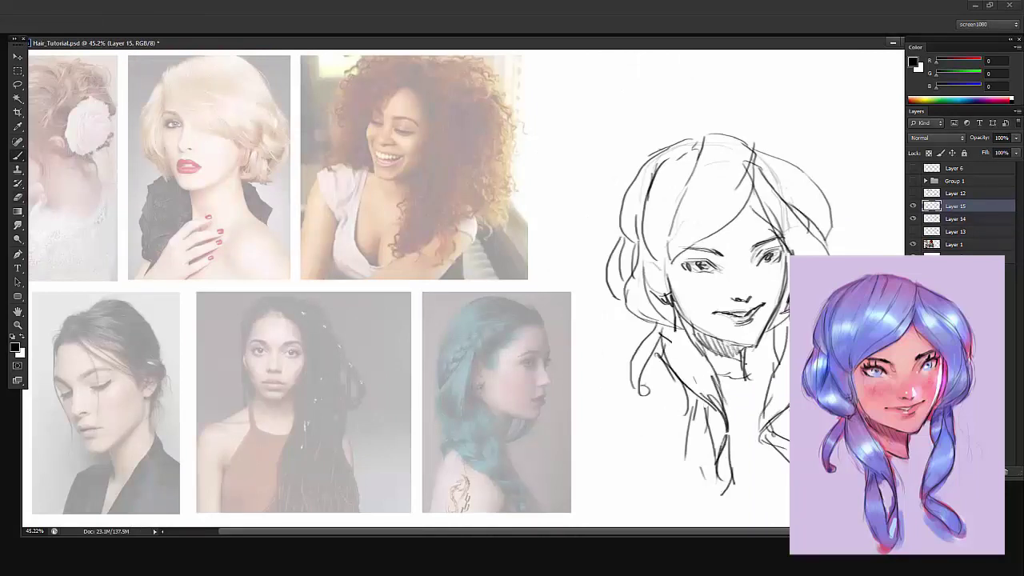
Lower the rough portrait sketch's opacity to turn it into a faint guide
{"action": "left_click_drag", "start_coordinate": [987, 139], "coordinate": [966, 140]}
{"action": "key", "text": "z"}
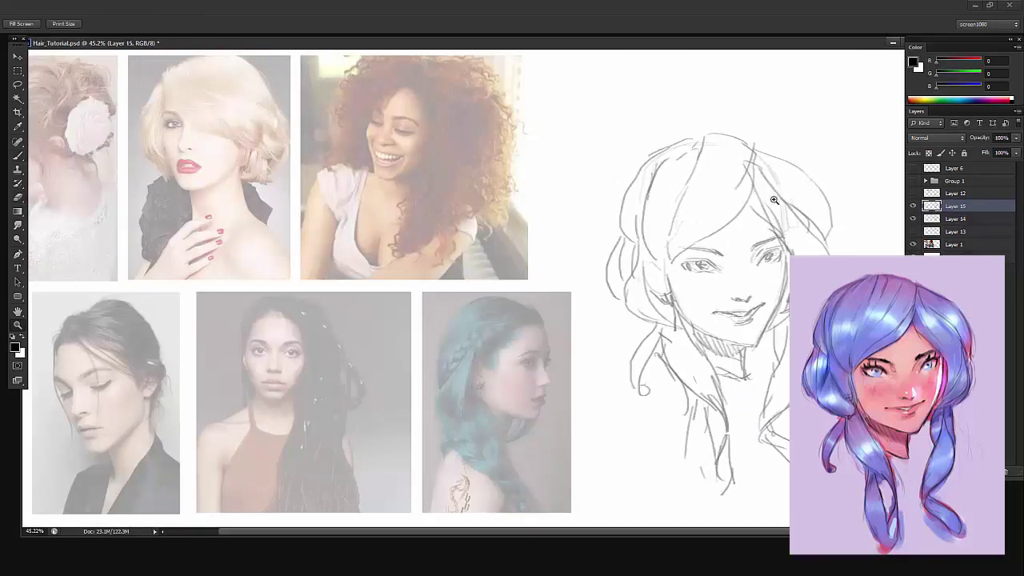
{"action": "left_click_drag", "start_coordinate": [753, 201], "coordinate": [764, 200]}
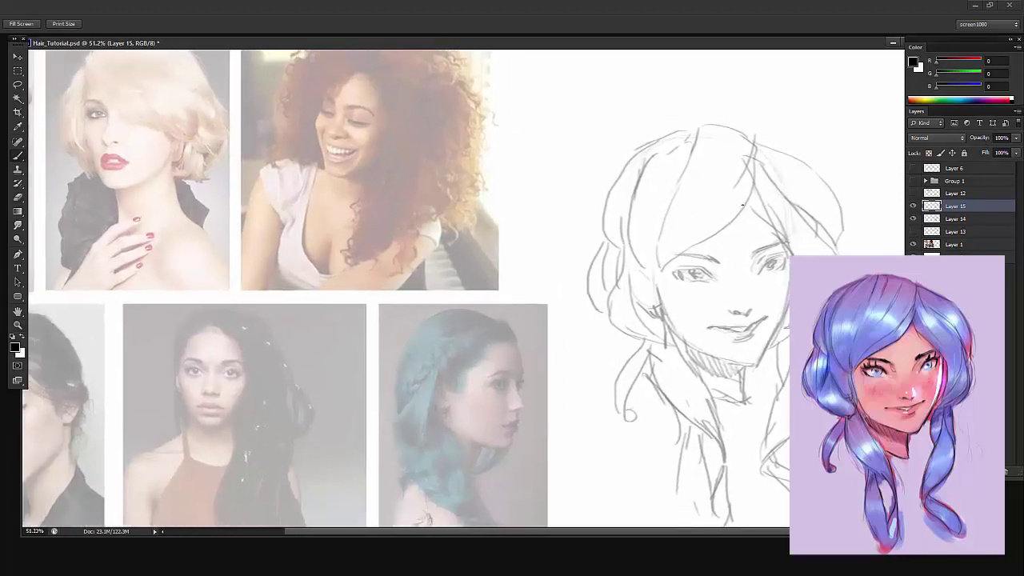
Outline the hair above the forehead and on one side in black as separate curved ribbon sections over the faint sketch
{"action": "key", "text": "b"}
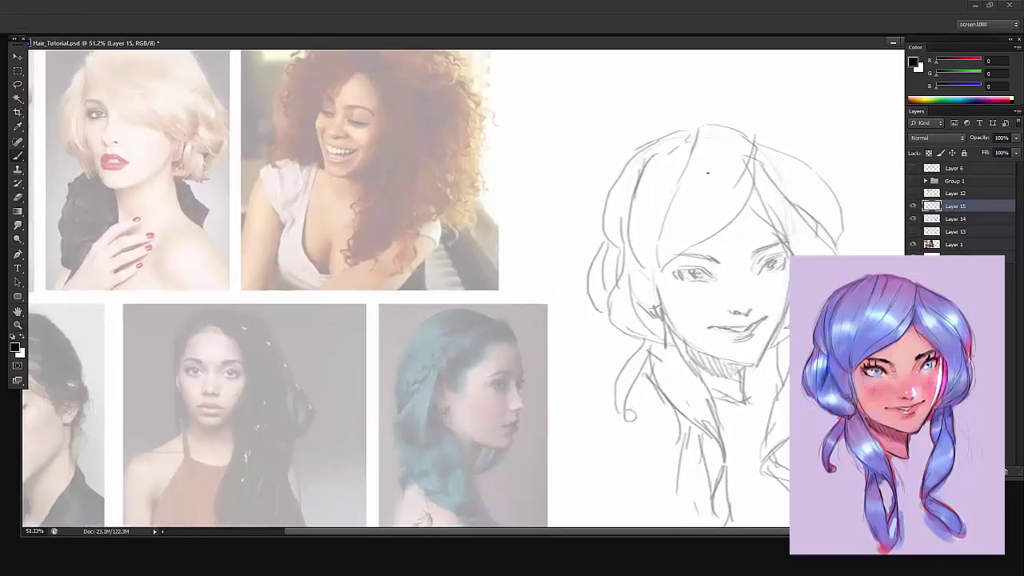
{"action": "key", "text": "z"}
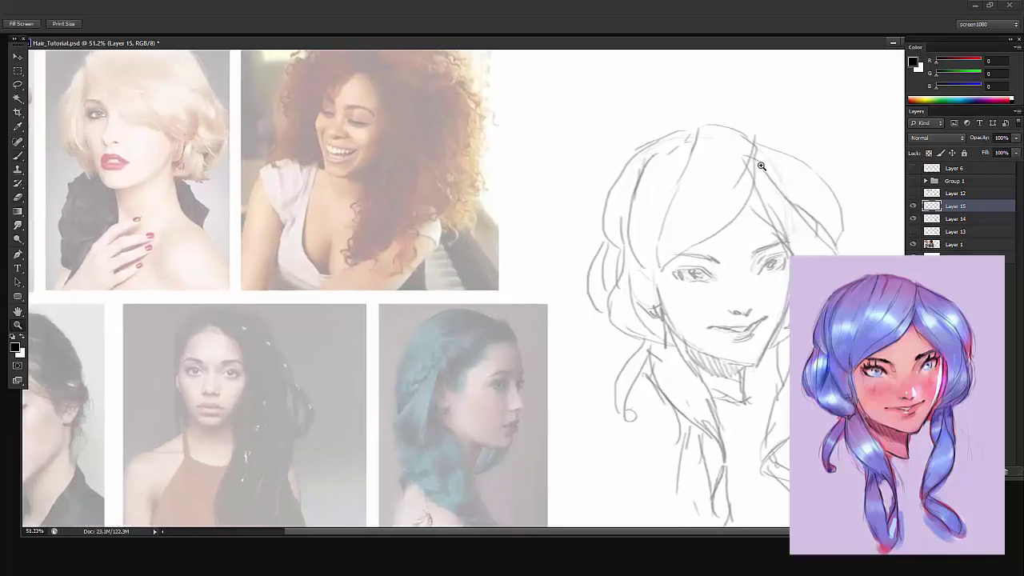
{"action": "left_click_drag", "start_coordinate": [761, 165], "coordinate": [745, 170]}
{"action": "key", "text": "b"}
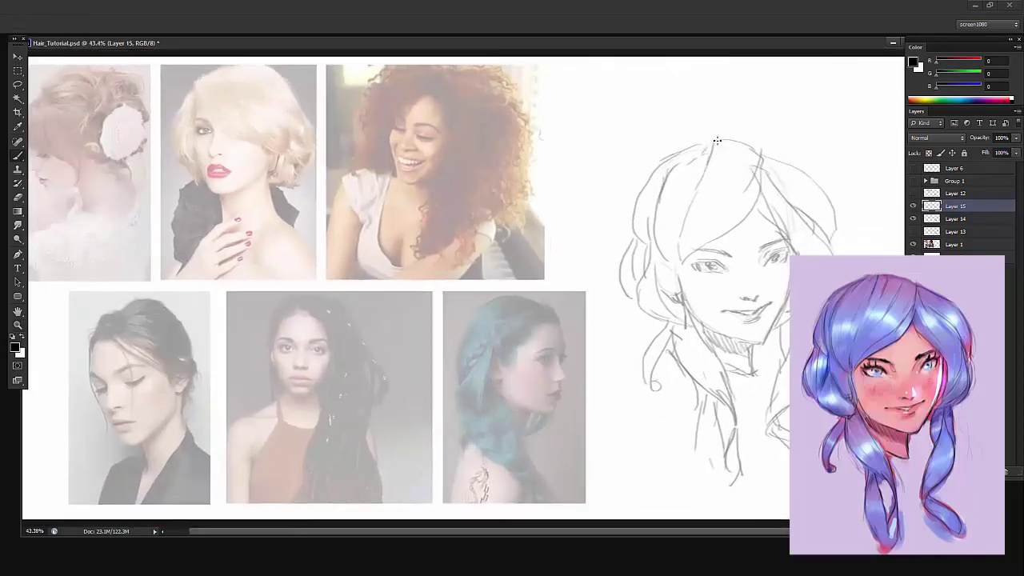
{"action": "mouse_move", "coordinate": [717, 141]}
{"action": "left_mouse_down"}
{"action": "mouse_move", "coordinate": [680, 216]}
{"action": "mouse_move", "coordinate": [674, 278]}
{"action": "mouse_move", "coordinate": [671, 255]}
{"action": "mouse_move", "coordinate": [674, 276]}
{"action": "mouse_move", "coordinate": [759, 197]}
{"action": "mouse_move", "coordinate": [761, 151]}
{"action": "mouse_move", "coordinate": [706, 142]}
{"action": "mouse_move", "coordinate": [673, 164]}
{"action": "mouse_move", "coordinate": [658, 252]}
{"action": "left_mouse_up"}
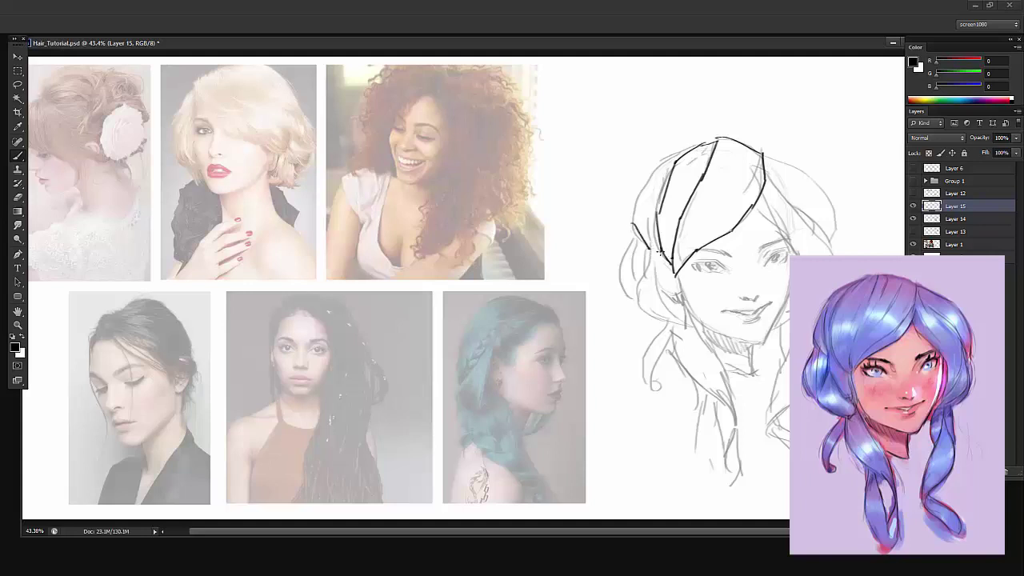
{"action": "mouse_move", "coordinate": [641, 189]}
{"action": "left_mouse_down"}
{"action": "mouse_move", "coordinate": [662, 159]}
{"action": "mouse_move", "coordinate": [704, 144]}
{"action": "left_mouse_up"}
Fill the outlined hair sections with crosswise and lengthwise contour lines that form a grid following the head's curvature
{"action": "key", "text": "ctrl+space"}
{"action": "left_click_drag", "start_coordinate": [757, 163], "coordinate": [778, 165]}
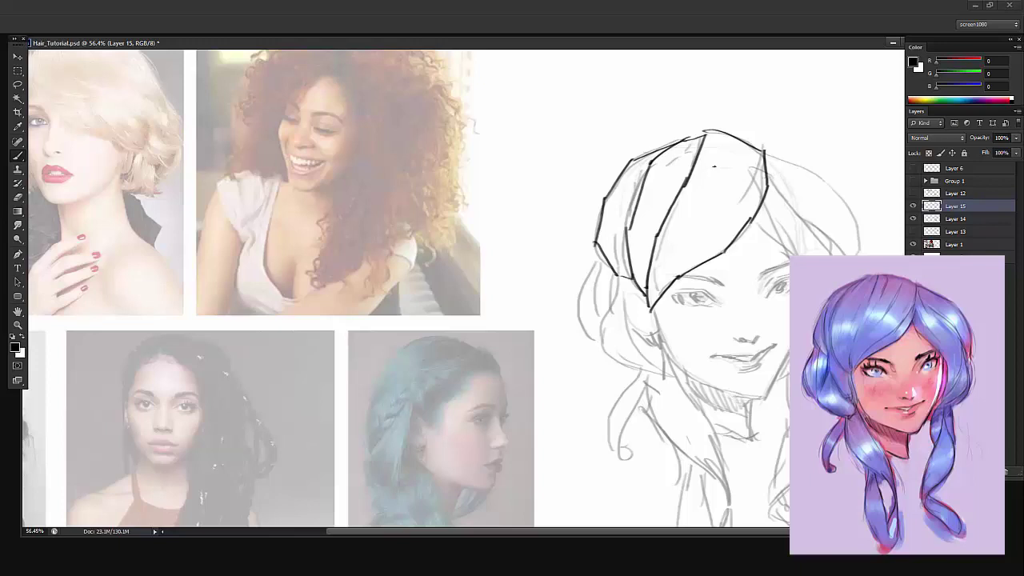
{"action": "mouse_move", "coordinate": [680, 188]}
{"action": "left_mouse_down"}
{"action": "mouse_move", "coordinate": [732, 204]}
{"action": "mouse_move", "coordinate": [737, 242]}
{"action": "left_mouse_up"}
{"action": "left_click_drag", "start_coordinate": [662, 230], "coordinate": [695, 264]}
{"action": "left_click_drag", "start_coordinate": [658, 252], "coordinate": [671, 280]}
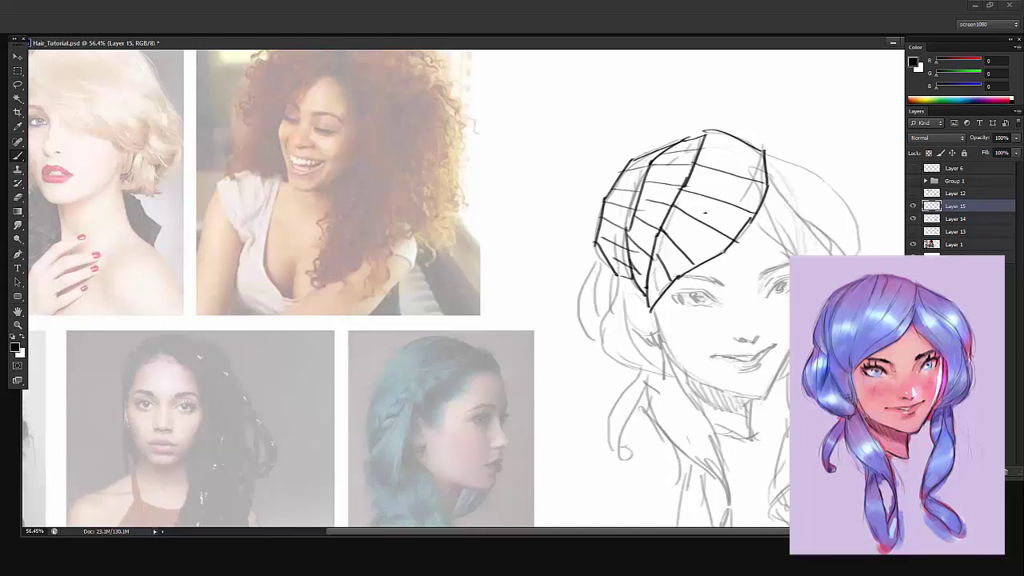
{"action": "mouse_move", "coordinate": [649, 297]}
{"action": "left_mouse_down"}
{"action": "mouse_move", "coordinate": [717, 149]}
{"action": "mouse_move", "coordinate": [685, 251]}
{"action": "mouse_move", "coordinate": [651, 299]}
{"action": "left_mouse_up"}
{"action": "left_click_drag", "start_coordinate": [693, 139], "coordinate": [638, 277]}
{"action": "mouse_move", "coordinate": [669, 151]}
{"action": "left_mouse_down"}
{"action": "mouse_move", "coordinate": [634, 264]}
{"action": "mouse_move", "coordinate": [614, 272]}
{"action": "left_mouse_up"}
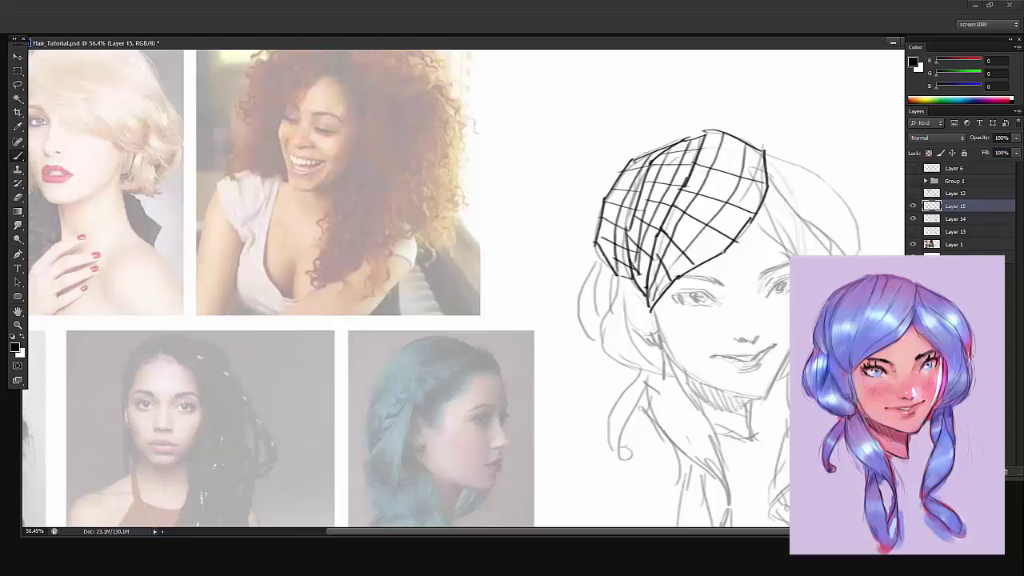
{"action": "left_click_drag", "start_coordinate": [635, 163], "coordinate": [606, 261]}
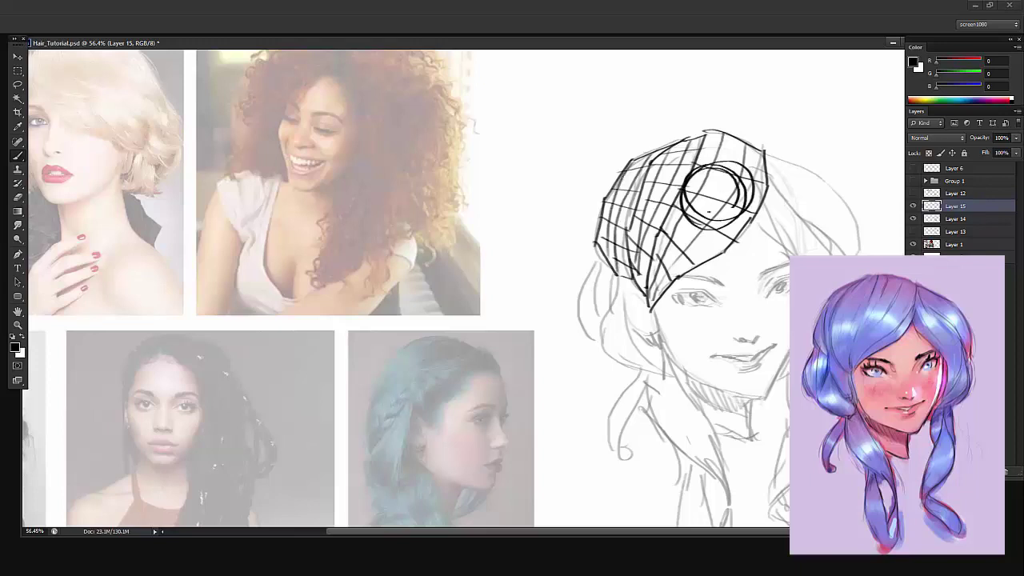
Draw arrows pointing at the hair from both sides and add denser grid lines to the side hair section
{"action": "mouse_move", "coordinate": [549, 80]}
{"action": "left_mouse_down"}
{"action": "mouse_move", "coordinate": [595, 139]}
{"action": "mouse_move", "coordinate": [594, 104]}
{"action": "mouse_move", "coordinate": [552, 130]}
{"action": "left_mouse_up"}
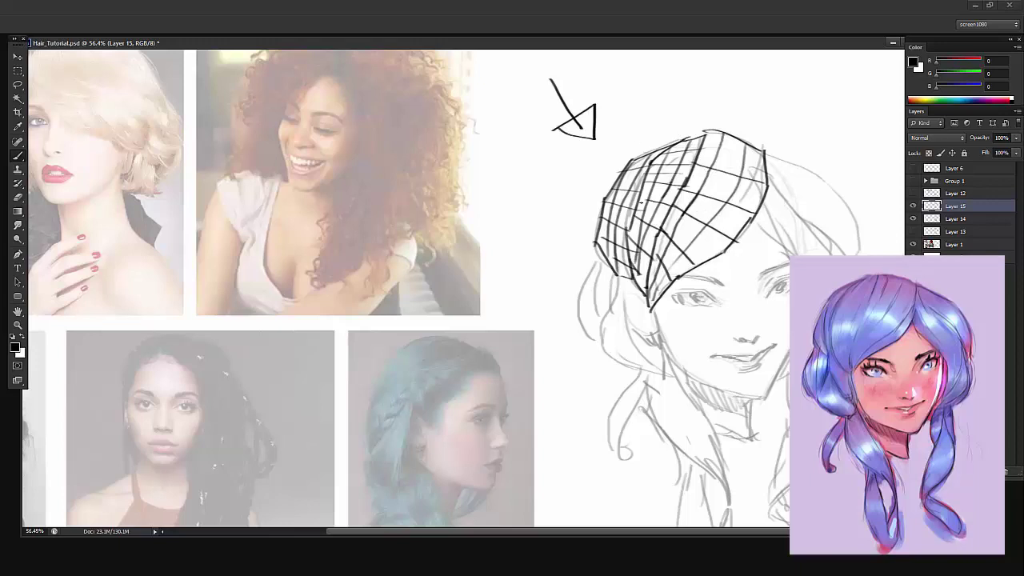
{"action": "left_click_drag", "start_coordinate": [641, 202], "coordinate": [666, 205]}
{"action": "left_click_drag", "start_coordinate": [637, 211], "coordinate": [665, 215]}
{"action": "left_click_drag", "start_coordinate": [686, 181], "coordinate": [657, 234]}
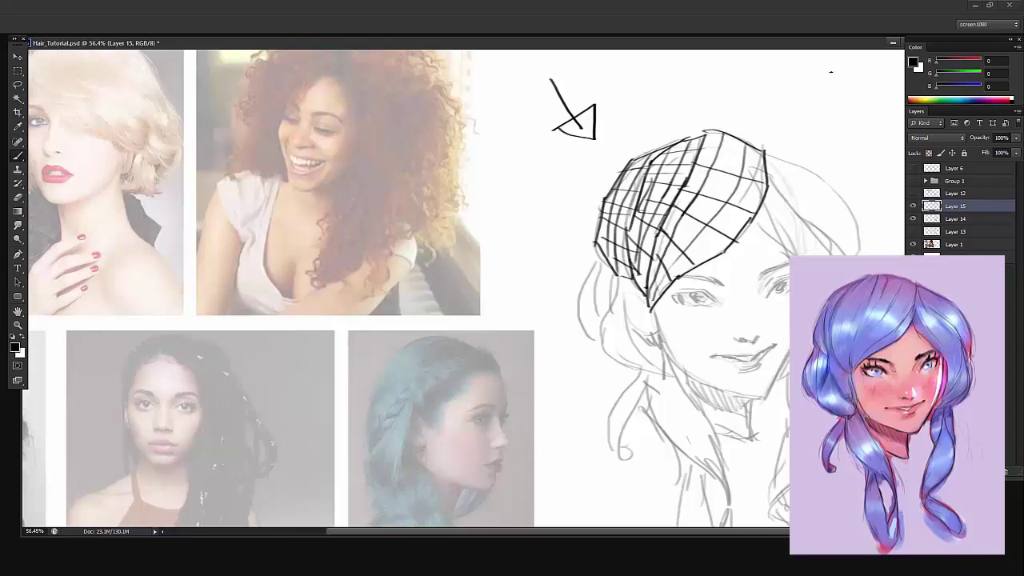
{"action": "mouse_move", "coordinate": [838, 67]}
{"action": "left_mouse_down"}
{"action": "mouse_move", "coordinate": [786, 111]}
{"action": "mouse_move", "coordinate": [805, 80]}
{"action": "left_mouse_up"}
Delete the layer holding the ribbon grid and arrows
{"action": "key", "text": "z"}
{"action": "left_click_drag", "start_coordinate": [782, 151], "coordinate": [753, 152]}
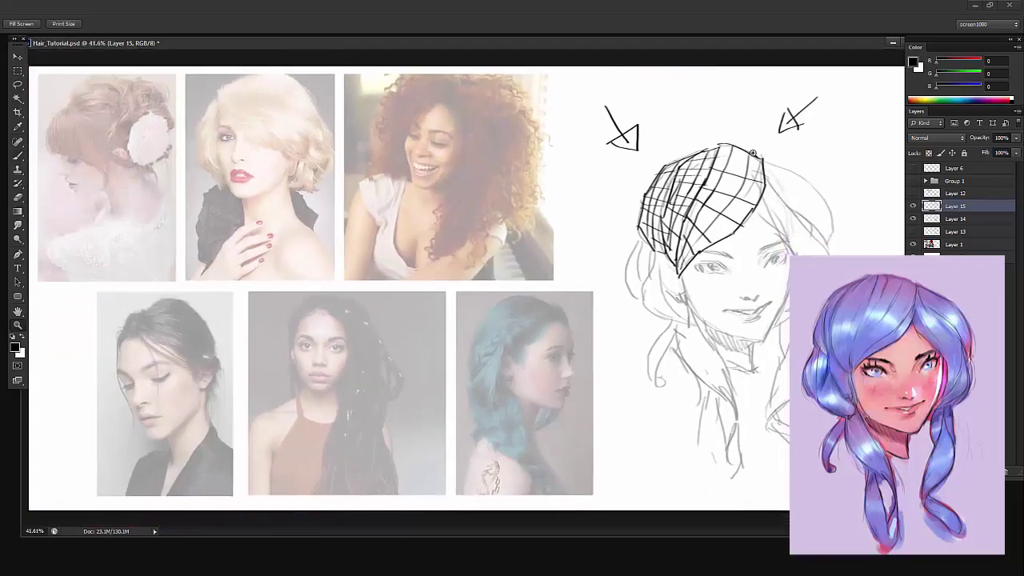
{"action": "key", "text": "Delete"}
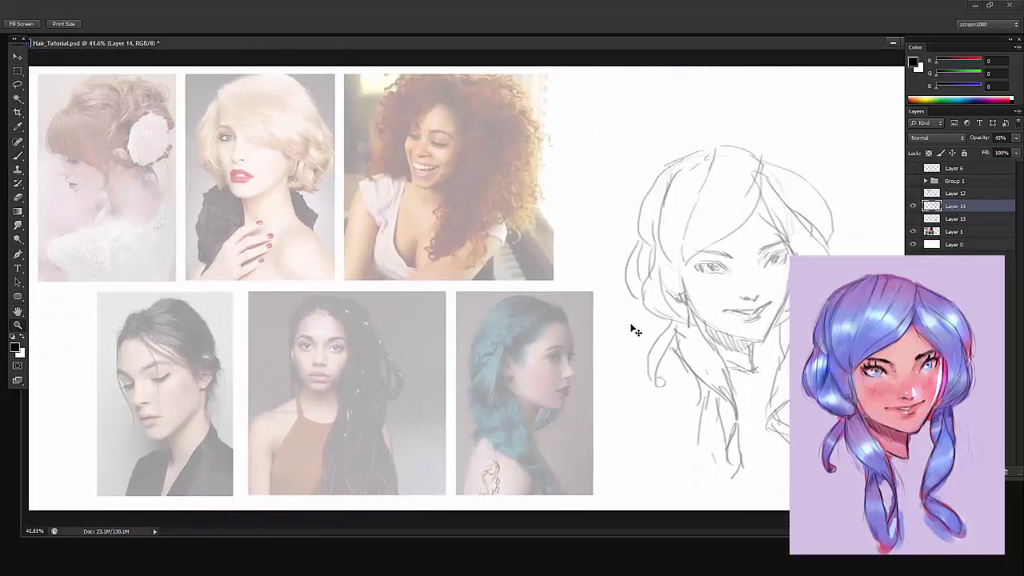
Raise the portrait sketch layer's opacity to 68% and shift the reference photos left to free canvas space
{"action": "left_click_drag", "start_coordinate": [770, 234], "coordinate": [773, 206]}
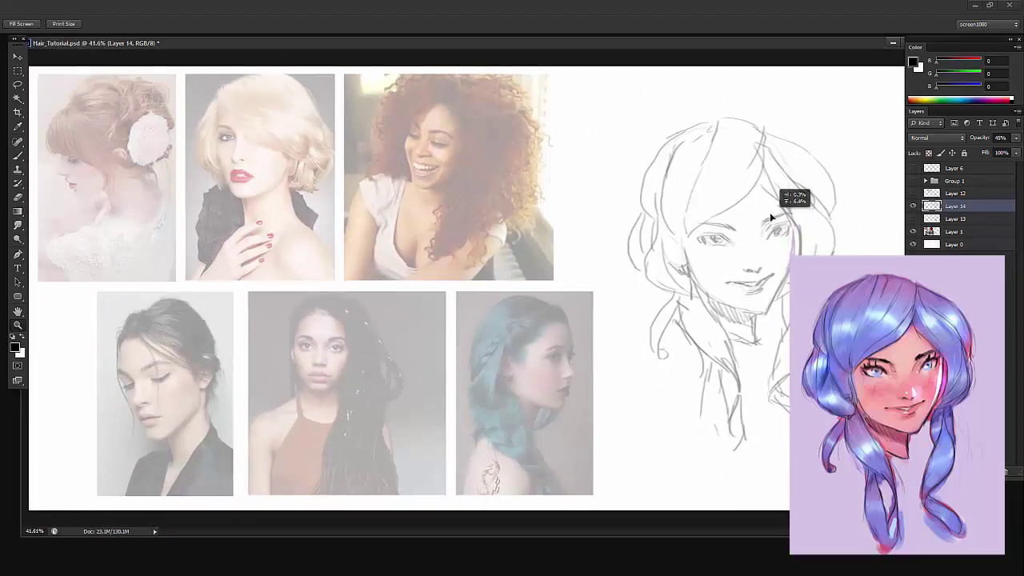
{"action": "left_click_drag", "start_coordinate": [980, 139], "coordinate": [990, 139]}
{"action": "left_click", "coordinate": [952, 220]}
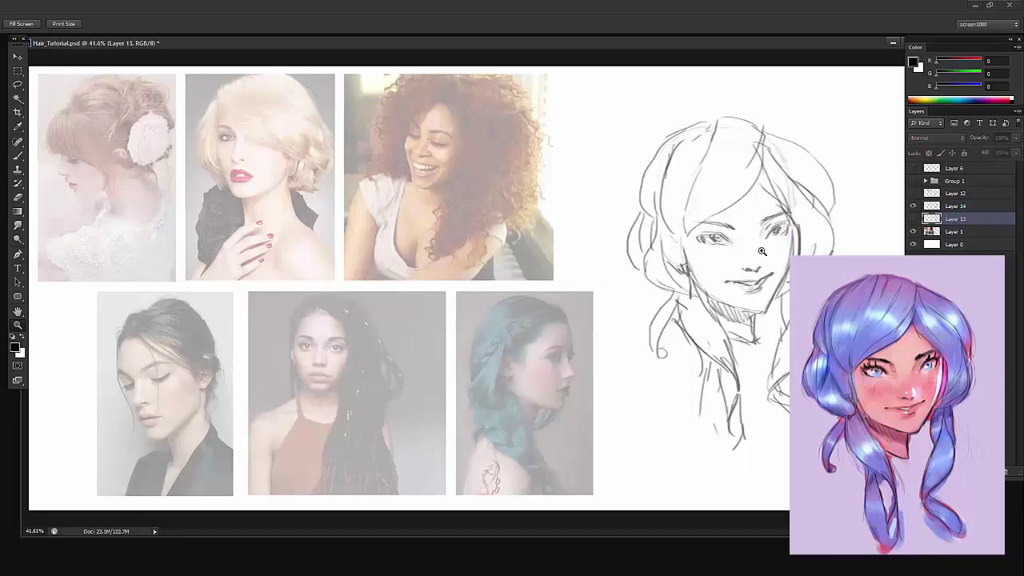
{"action": "left_click", "coordinate": [969, 234]}
{"action": "mouse_move", "coordinate": [680, 289]}
{"action": "left_mouse_down"}
{"action": "mouse_move", "coordinate": [400, 291]}
{"action": "mouse_move", "coordinate": [525, 304]}
{"action": "mouse_move", "coordinate": [520, 296]}
{"action": "left_mouse_up"}
Move the portrait sketch into the empty canvas area beside the photos and adjust its size with Free Transform
{"action": "left_click", "coordinate": [956, 206]}
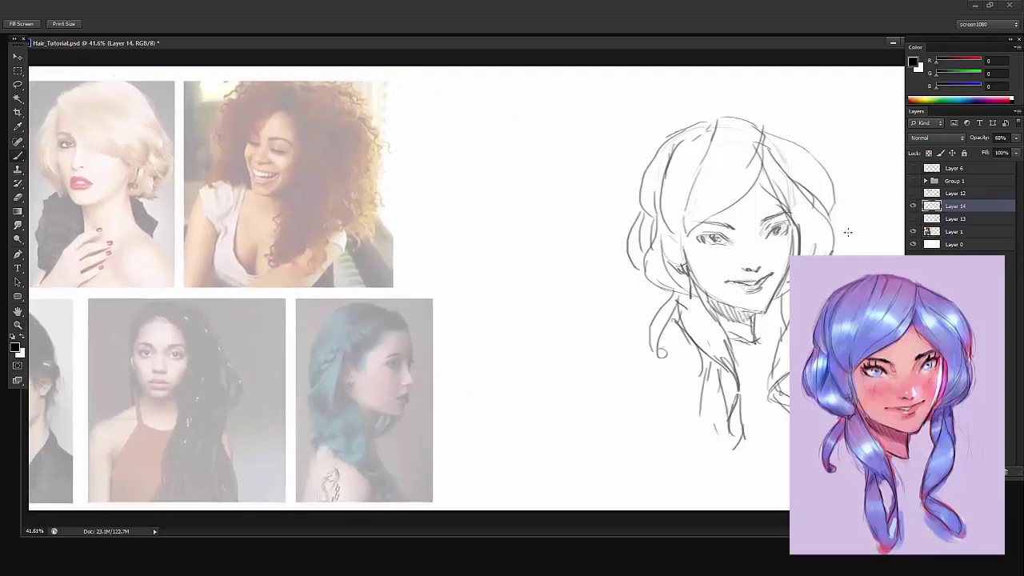
{"action": "key", "text": "b"}
{"action": "left_click_drag", "start_coordinate": [718, 243], "coordinate": [570, 297]}
{"action": "key", "text": "ctrl+t"}
{"action": "left_click_drag", "start_coordinate": [694, 174], "coordinate": [765, 125]}
{"action": "key", "text": "Return"}
{"action": "left_click_drag", "start_coordinate": [650, 225], "coordinate": [667, 202]}
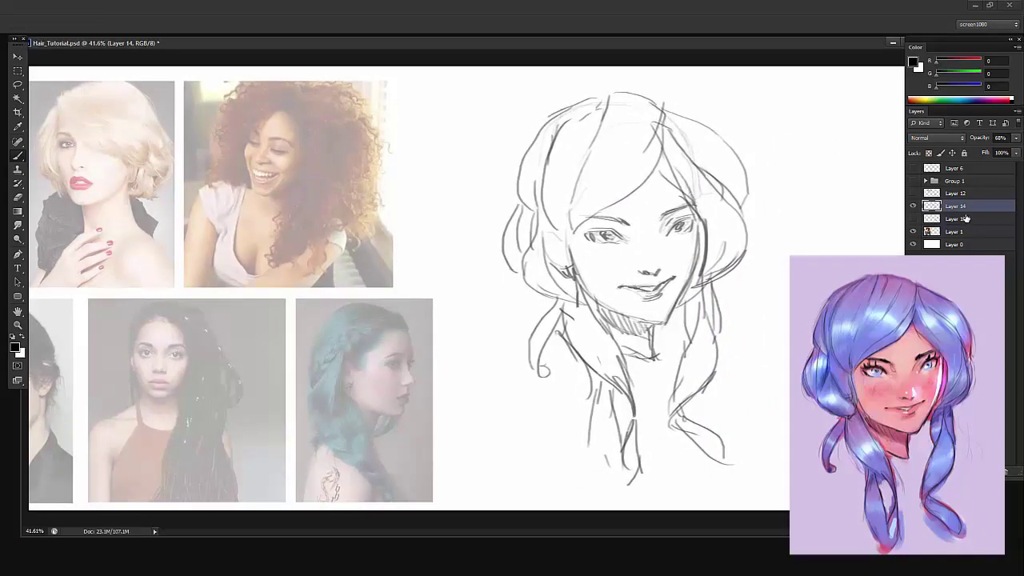
Create a new layer beneath the portrait sketch and set the foreground color to pinkish red, R 255, G 93, B 108
{"action": "left_click", "coordinate": [965, 218]}
{"action": "key", "text": "ctrl+alt+shift+n"}
{"action": "right_click", "coordinate": [681, 352]}
{"action": "left_click", "coordinate": [16, 348]}
{"action": "left_click", "coordinate": [467, 251]}
{"action": "left_click", "coordinate": [528, 383]}
{"action": "left_click", "coordinate": [528, 252]}
{"action": "left_click", "coordinate": [633, 243]}
Block in the face, the main hair mass and the upper part of the twisted tail with the pinkish red
{"action": "mouse_move", "coordinate": [592, 116]}
{"action": "left_mouse_down"}
{"action": "mouse_move", "coordinate": [544, 197]}
{"action": "mouse_move", "coordinate": [624, 320]}
{"action": "left_mouse_up"}
{"action": "mouse_move", "coordinate": [680, 144]}
{"action": "left_mouse_down"}
{"action": "mouse_move", "coordinate": [726, 201]}
{"action": "mouse_move", "coordinate": [632, 340]}
{"action": "mouse_move", "coordinate": [617, 380]}
{"action": "left_mouse_up"}
{"action": "right_click", "coordinate": [628, 252]}
{"action": "left_click_drag", "start_coordinate": [612, 356], "coordinate": [626, 480]}
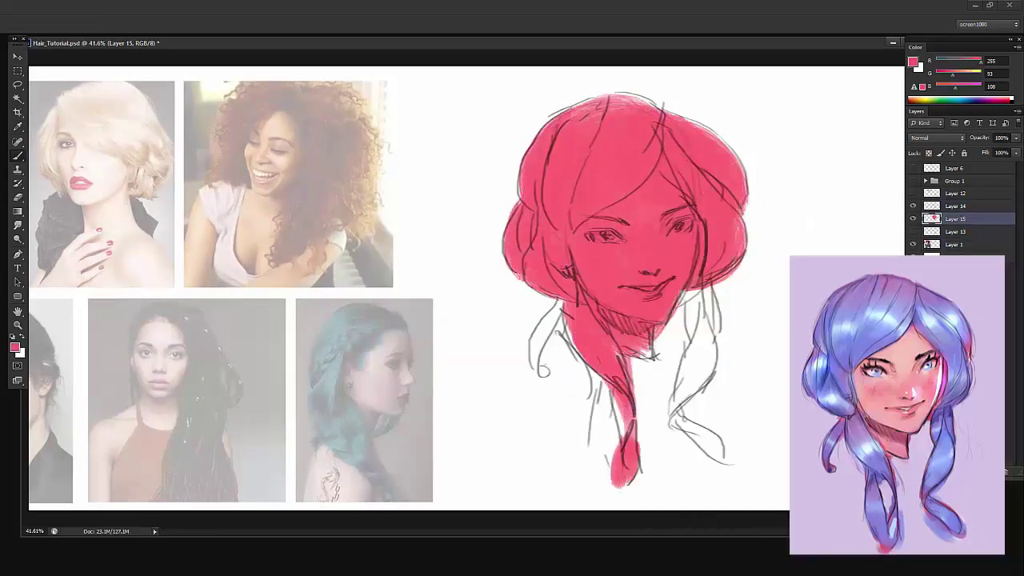
Fill the remaining hair tails, the curled side strand and the neck with pinkish red, undoing the last stray stroke
{"action": "left_click_drag", "start_coordinate": [600, 376], "coordinate": [616, 484]}
{"action": "left_click_drag", "start_coordinate": [556, 308], "coordinate": [540, 370]}
{"action": "left_click_drag", "start_coordinate": [694, 296], "coordinate": [678, 409]}
{"action": "left_click_drag", "start_coordinate": [682, 424], "coordinate": [726, 464]}
{"action": "left_click_drag", "start_coordinate": [652, 105], "coordinate": [612, 101]}
{"action": "left_click_drag", "start_coordinate": [612, 101], "coordinate": [586, 112]}
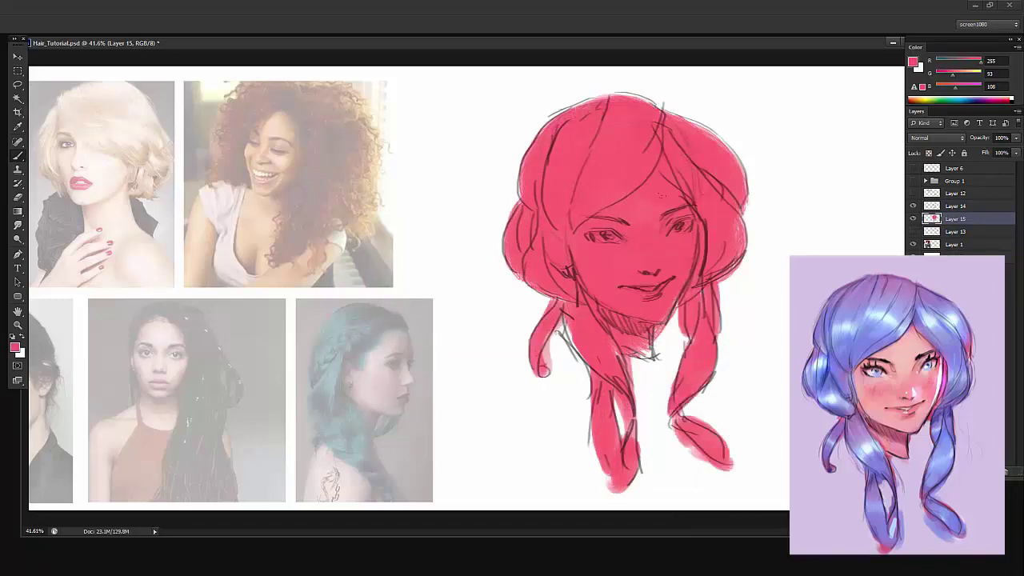
{"action": "left_click_drag", "start_coordinate": [646, 337], "coordinate": [648, 366]}
{"action": "mouse_move", "coordinate": [576, 220]}
{"action": "left_mouse_down"}
{"action": "mouse_move", "coordinate": [551, 208]}
{"action": "mouse_move", "coordinate": [175, 233]}
{"action": "mouse_move", "coordinate": [625, 192]}
{"action": "mouse_move", "coordinate": [719, 197]}
{"action": "mouse_move", "coordinate": [735, 258]}
{"action": "left_mouse_up"}
{"action": "key", "text": "ctrl+z"}
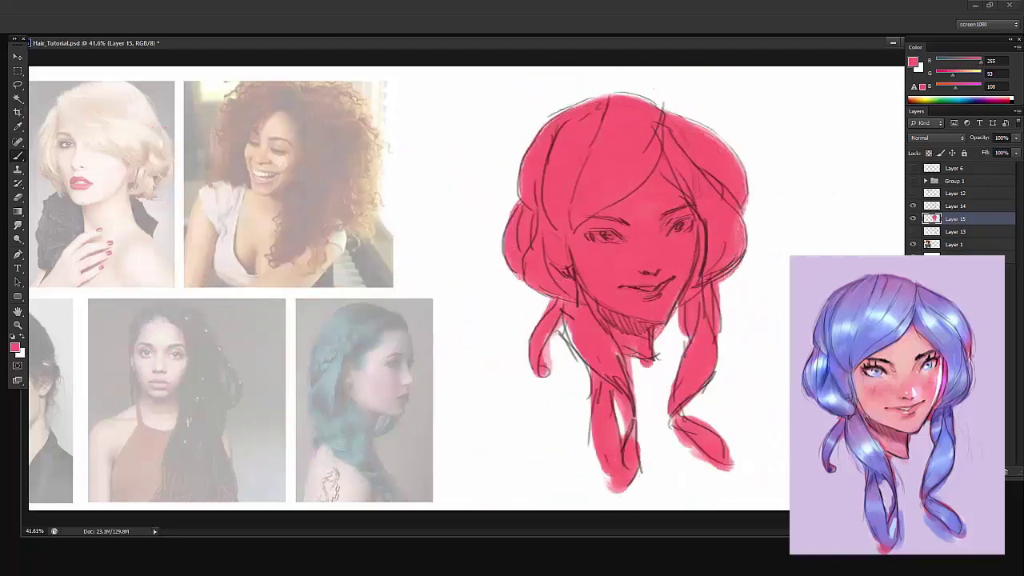
Paint a light skin tone over the face's red base, starting from cream #ffe4bd and blending with sampled tones
{"action": "right_click", "coordinate": [595, 200]}
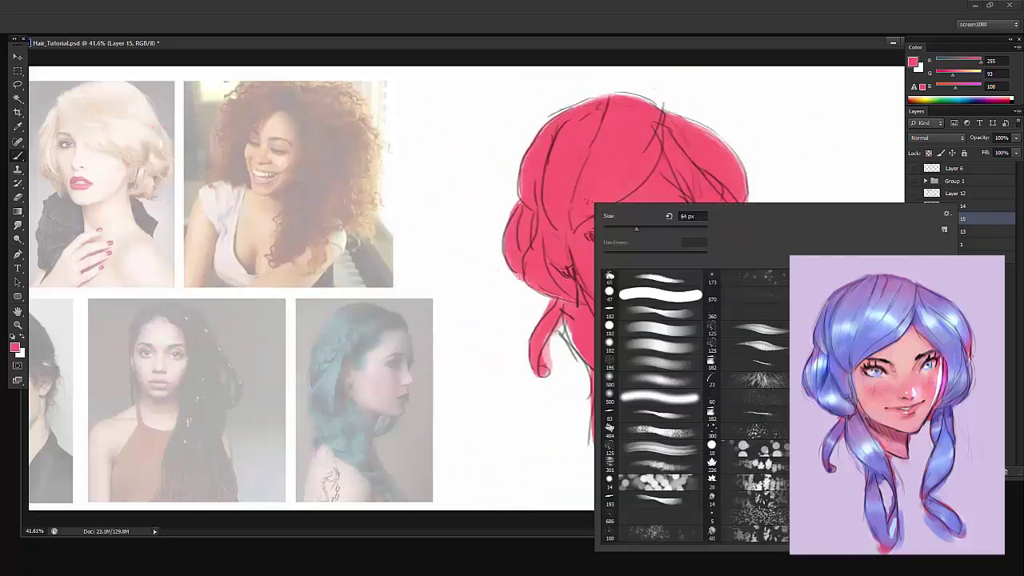
{"action": "left_click", "coordinate": [597, 159]}
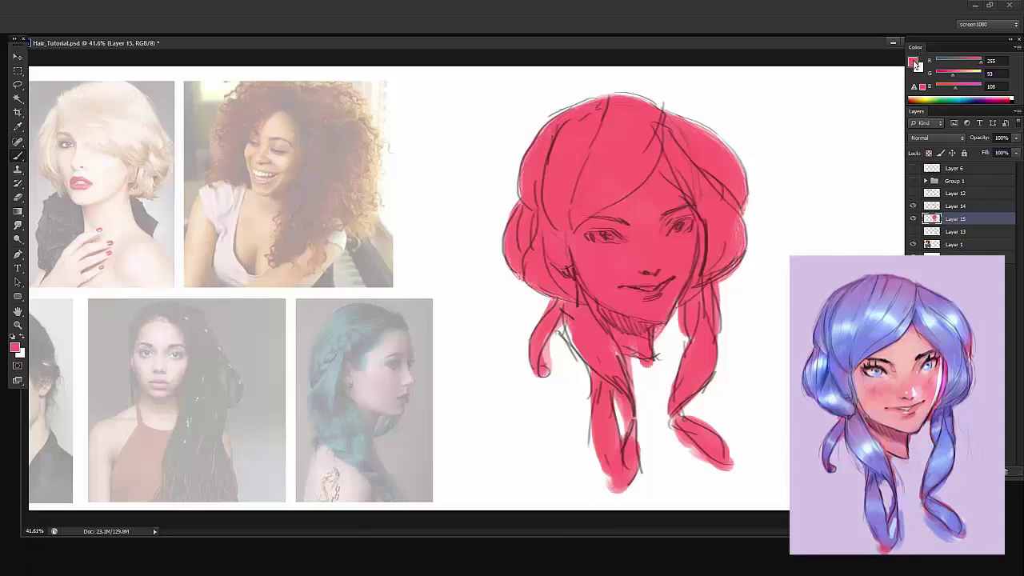
{"action": "left_click", "coordinate": [915, 62]}
{"action": "left_click", "coordinate": [528, 374]}
{"action": "left_click", "coordinate": [416, 251]}
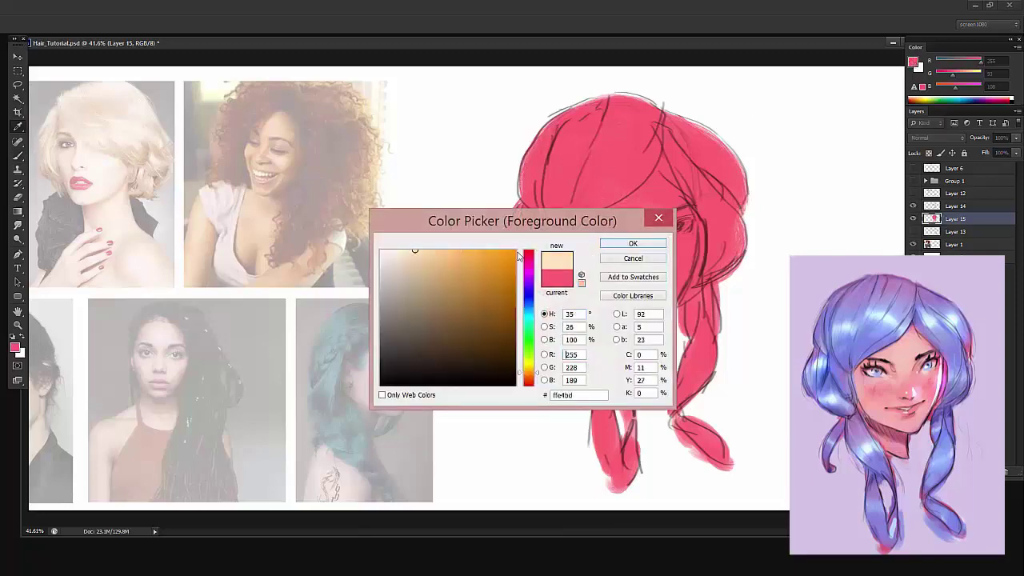
{"action": "left_click", "coordinate": [615, 246]}
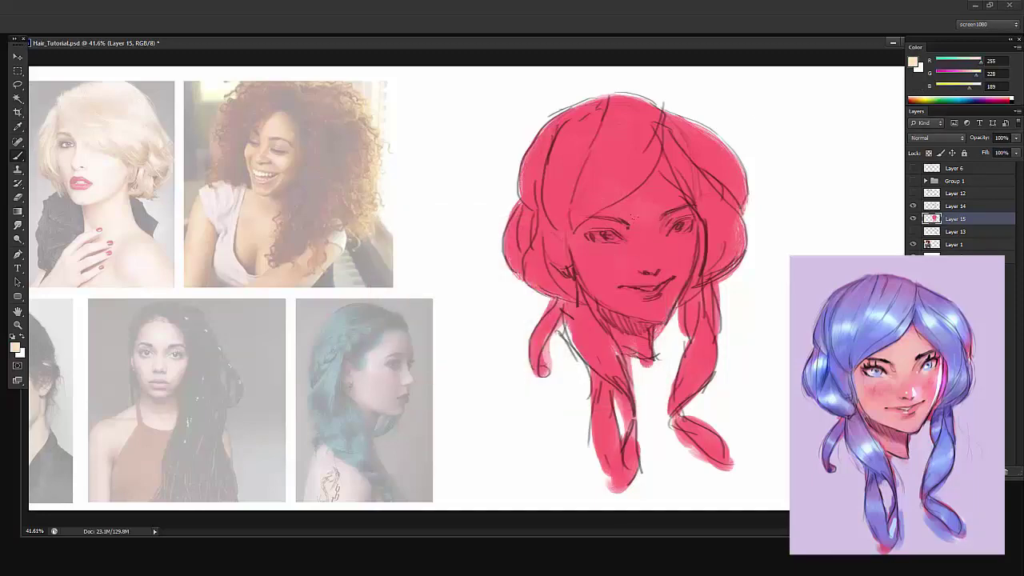
{"action": "right_click", "coordinate": [626, 223]}
{"action": "left_click", "coordinate": [673, 257]}
{"action": "mouse_move", "coordinate": [638, 198]}
{"action": "left_mouse_down"}
{"action": "mouse_move", "coordinate": [638, 235]}
{"action": "mouse_move", "coordinate": [615, 243]}
{"action": "mouse_move", "coordinate": [617, 259]}
{"action": "mouse_move", "coordinate": [639, 274]}
{"action": "left_mouse_up"}
{"action": "left_click", "coordinate": [642, 235], "text": "alt"}
{"action": "left_click", "coordinate": [642, 211], "text": "alt"}
{"action": "mouse_move", "coordinate": [642, 224]}
{"action": "left_mouse_down"}
{"action": "mouse_move", "coordinate": [638, 264]}
{"action": "mouse_move", "coordinate": [658, 256]}
{"action": "mouse_move", "coordinate": [660, 204]}
{"action": "mouse_move", "coordinate": [606, 217]}
{"action": "mouse_move", "coordinate": [588, 272]}
{"action": "mouse_move", "coordinate": [632, 280]}
{"action": "mouse_move", "coordinate": [672, 240]}
{"action": "mouse_move", "coordinate": [610, 315]}
{"action": "mouse_move", "coordinate": [637, 335]}
{"action": "left_mouse_up"}
{"action": "mouse_move", "coordinate": [685, 228]}
{"action": "left_mouse_down"}
{"action": "mouse_move", "coordinate": [691, 245]}
{"action": "mouse_move", "coordinate": [657, 317]}
{"action": "left_mouse_up"}
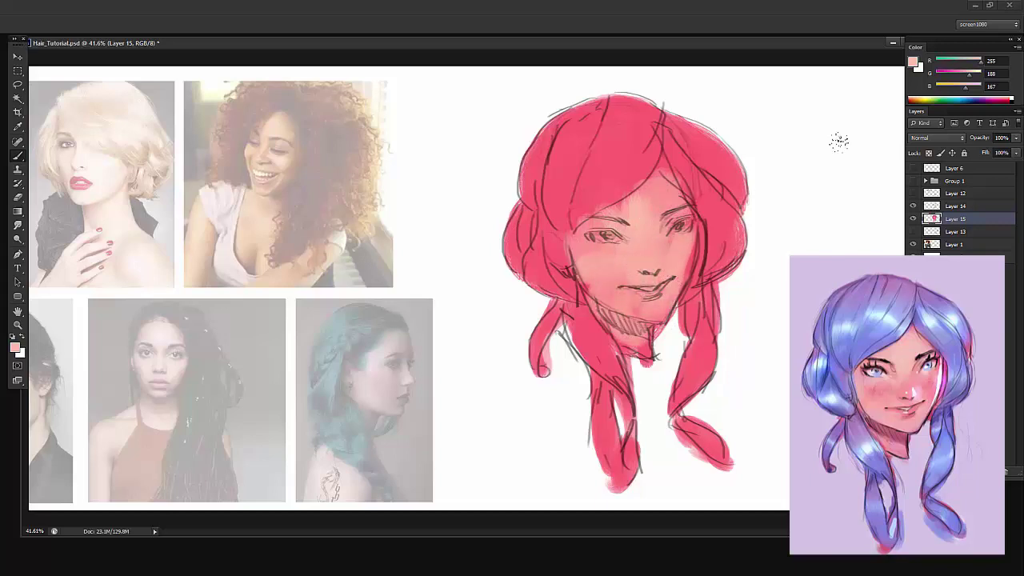
Shade the side of the face, the neck and the far cheek with a violet tone
{"action": "left_click", "coordinate": [913, 67]}
{"action": "left_click", "coordinate": [527, 290]}
{"action": "left_click", "coordinate": [646, 240]}
{"action": "left_click_drag", "start_coordinate": [588, 236], "coordinate": [601, 276]}
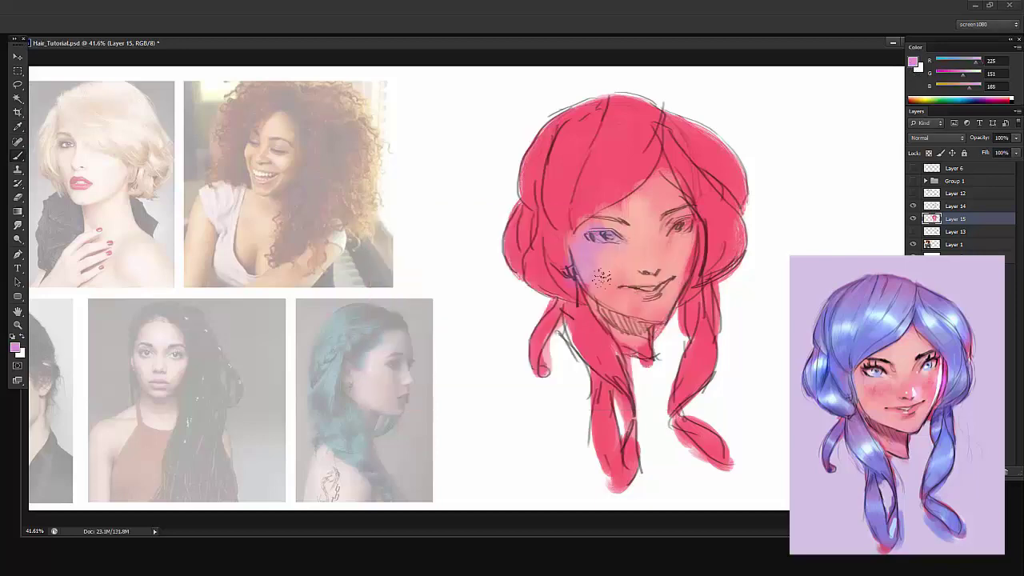
{"action": "left_click_drag", "start_coordinate": [638, 340], "coordinate": [646, 373]}
{"action": "left_click_drag", "start_coordinate": [691, 246], "coordinate": [689, 293]}
Soften the violet shading around the near eye and cheek with lighter skin tones
{"action": "left_click", "coordinate": [913, 61]}
{"action": "left_click", "coordinate": [412, 250]}
{"action": "left_click", "coordinate": [632, 243]}
{"action": "mouse_move", "coordinate": [596, 240]}
{"action": "left_mouse_down"}
{"action": "mouse_move", "coordinate": [672, 280]}
{"action": "mouse_move", "coordinate": [588, 288]}
{"action": "mouse_move", "coordinate": [607, 249]}
{"action": "left_mouse_up"}
{"action": "left_click", "coordinate": [912, 61]}
{"action": "left_click", "coordinate": [413, 254]}
{"action": "left_click", "coordinate": [633, 244]}
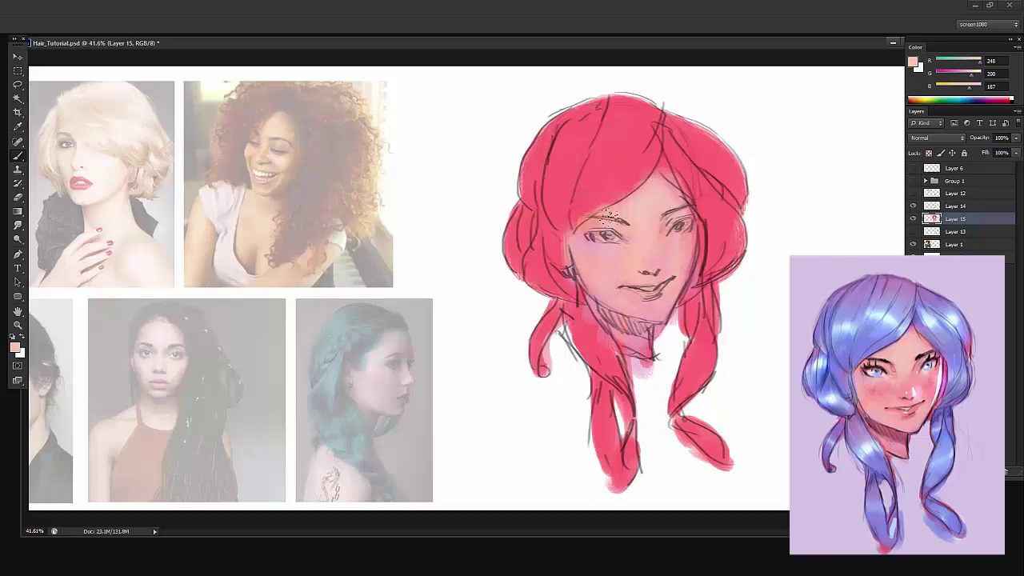
On a new layer, paint the hair and tails blue, R 96, G 141, B 255, leaving red along the edges
{"action": "left_click", "coordinate": [603, 210], "text": "alt"}
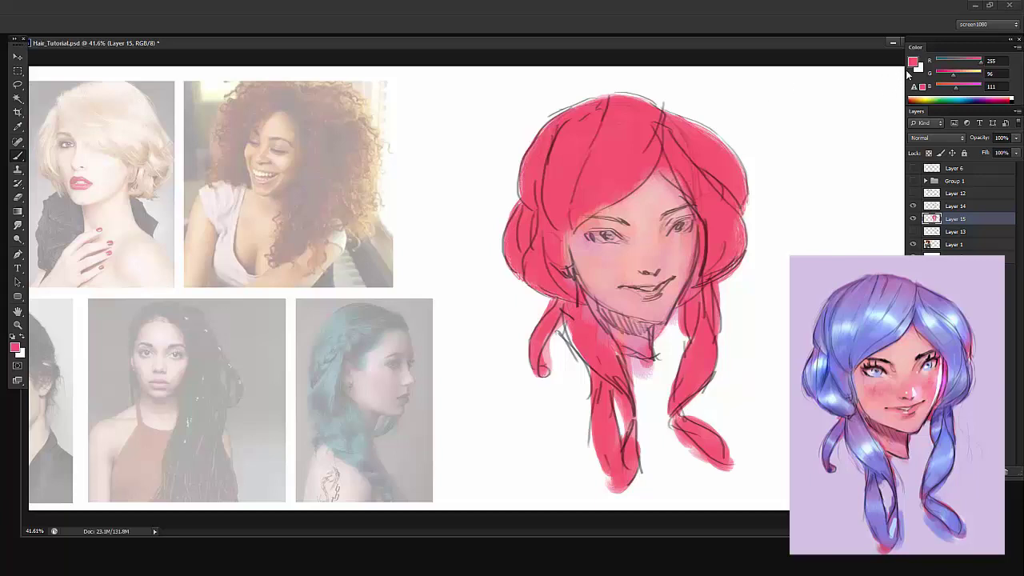
{"action": "left_click", "coordinate": [913, 62]}
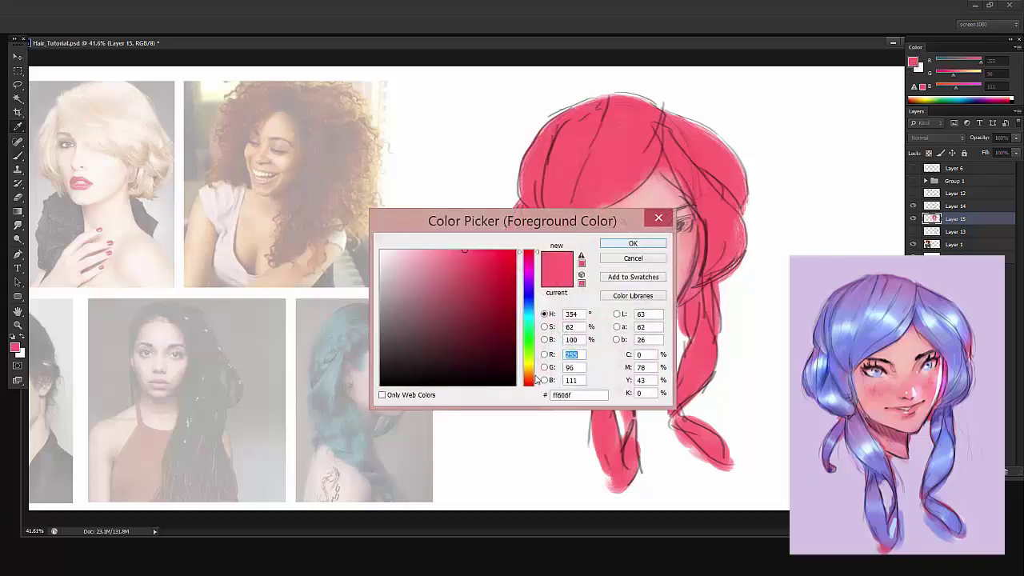
{"action": "left_click_drag", "start_coordinate": [536, 381], "coordinate": [531, 301]}
{"action": "left_click", "coordinate": [633, 243]}
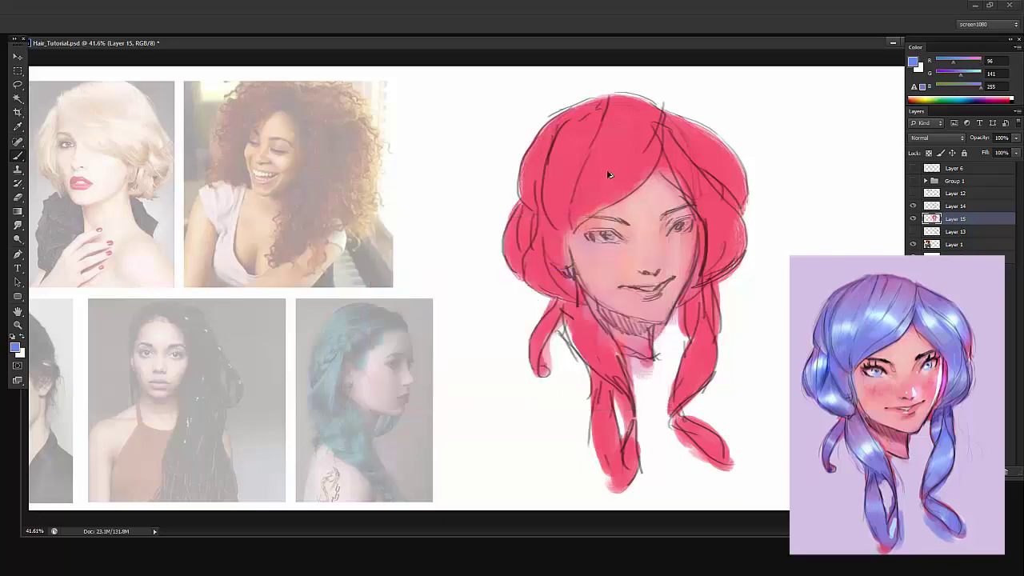
{"action": "key", "text": "ctrl+alt+shift+n"}
{"action": "right_click", "coordinate": [603, 162]}
{"action": "left_click", "coordinate": [666, 187]}
{"action": "mouse_move", "coordinate": [601, 132]}
{"action": "left_mouse_down"}
{"action": "mouse_move", "coordinate": [558, 158]}
{"action": "mouse_move", "coordinate": [560, 217]}
{"action": "mouse_move", "coordinate": [640, 170]}
{"action": "mouse_move", "coordinate": [606, 116]}
{"action": "mouse_move", "coordinate": [564, 138]}
{"action": "mouse_move", "coordinate": [534, 188]}
{"action": "mouse_move", "coordinate": [532, 232]}
{"action": "mouse_move", "coordinate": [580, 328]}
{"action": "mouse_move", "coordinate": [687, 132]}
{"action": "mouse_move", "coordinate": [636, 480]}
{"action": "mouse_move", "coordinate": [698, 343]}
{"action": "left_mouse_up"}
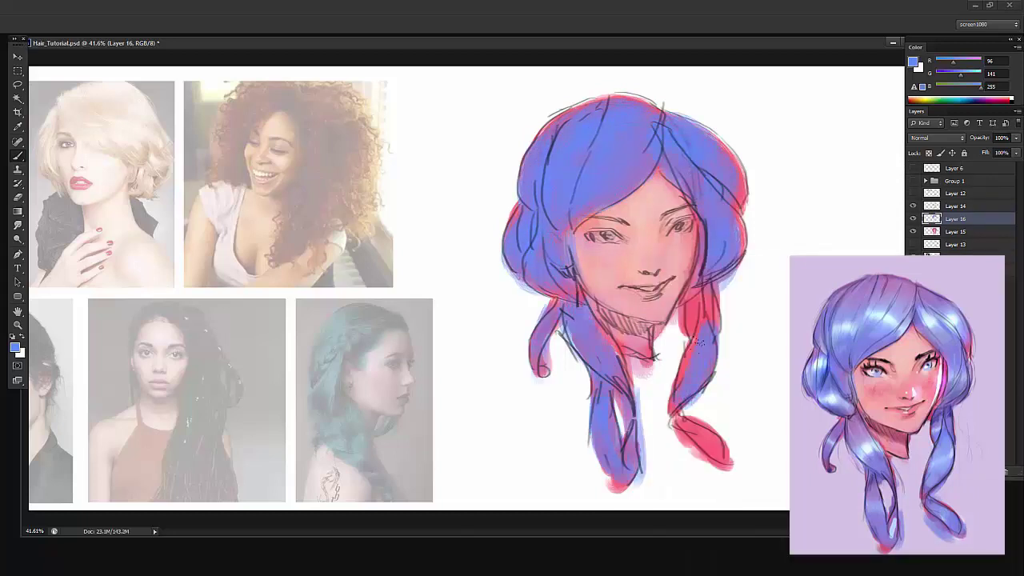
{"action": "mouse_move", "coordinate": [688, 413]}
{"action": "left_mouse_down"}
{"action": "mouse_move", "coordinate": [708, 452]}
{"action": "mouse_move", "coordinate": [688, 412]}
{"action": "left_mouse_up"}
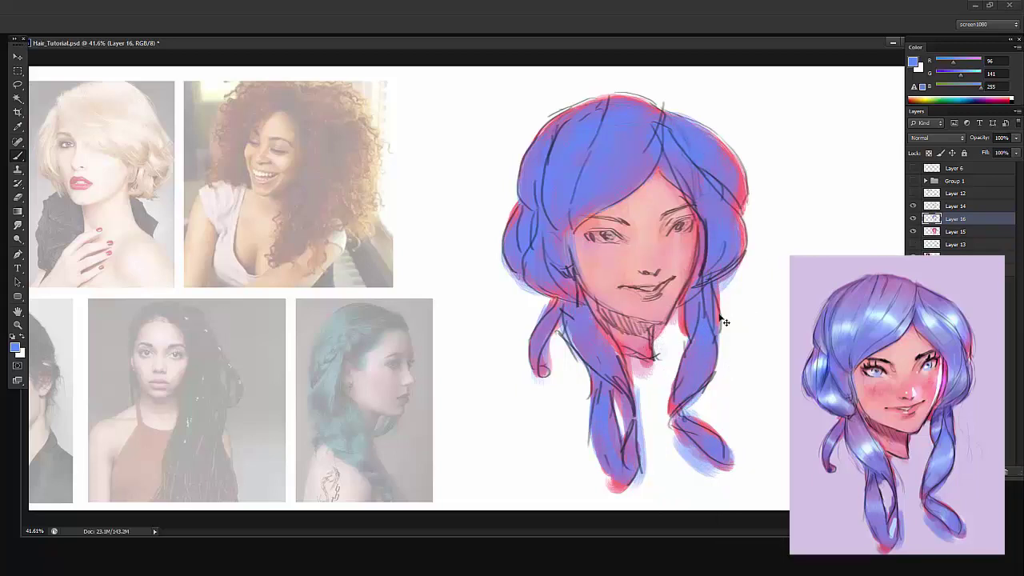
Merge the blue hair layer down into the base color layer and erase the color spill beside the neck and hair
{"action": "key", "text": "ctrl+e"}
{"action": "key", "text": "e"}
{"action": "mouse_move", "coordinate": [664, 325]}
{"action": "left_mouse_down"}
{"action": "mouse_move", "coordinate": [680, 312]}
{"action": "mouse_move", "coordinate": [682, 329]}
{"action": "left_mouse_up"}
{"action": "left_click_drag", "start_coordinate": [722, 293], "coordinate": [730, 282]}
Paint red blush on both cheeks with a color sampled from the hair edge, and add white to the eyes
{"action": "key", "text": "b"}
{"action": "left_click", "coordinate": [741, 188], "text": "alt"}
{"action": "left_click_drag", "start_coordinate": [606, 262], "coordinate": [618, 271]}
{"action": "left_click_drag", "start_coordinate": [682, 252], "coordinate": [677, 264]}
{"action": "left_click", "coordinate": [614, 250], "text": "alt"}
{"action": "scroll", "coordinate": [604, 245], "scroll_direction": "up", "scroll_amount": 3}
{"action": "key", "text": "x"}
{"action": "left_click_drag", "start_coordinate": [689, 227], "coordinate": [700, 221]}
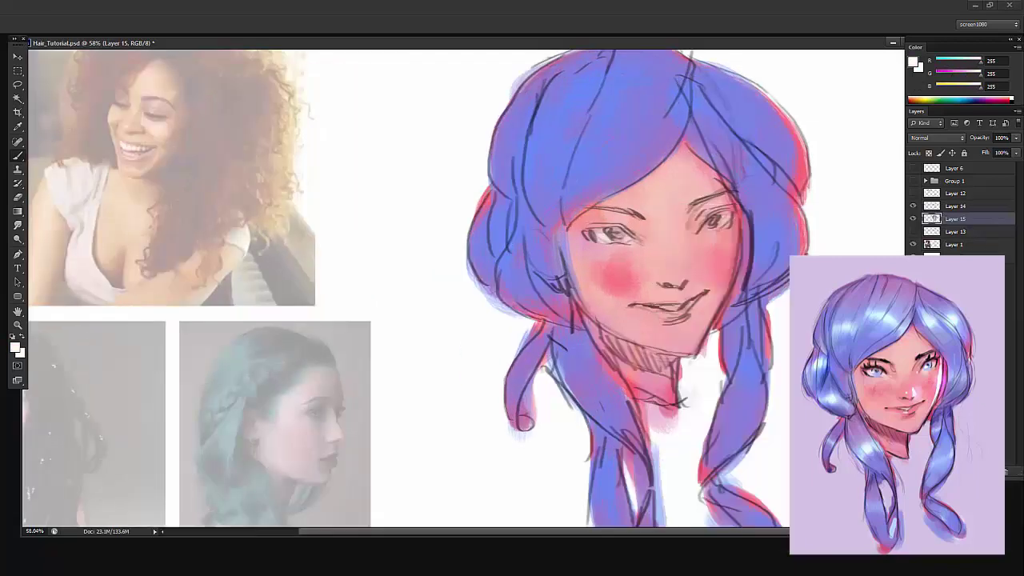
Redden the shadow under the chin and blend the cheeks and hair edge using colors sampled from the painting
{"action": "scroll", "coordinate": [604, 256], "scroll_direction": "down", "scroll_amount": 4}
{"action": "left_click", "coordinate": [593, 267], "text": "alt"}
{"action": "mouse_move", "coordinate": [627, 269]}
{"action": "left_mouse_down"}
{"action": "mouse_move", "coordinate": [634, 256]}
{"action": "mouse_move", "coordinate": [643, 292]}
{"action": "mouse_move", "coordinate": [632, 322]}
{"action": "mouse_move", "coordinate": [611, 315]}
{"action": "left_mouse_up"}
{"action": "left_click", "coordinate": [723, 194], "text": "alt"}
{"action": "left_click", "coordinate": [721, 196], "text": "alt"}
{"action": "left_click", "coordinate": [608, 297], "text": "alt"}
Sample the blue from the crown of the hair and lighten it to pale blue, R 188, G 218, B 255
{"action": "left_click", "coordinate": [607, 175], "text": "alt"}
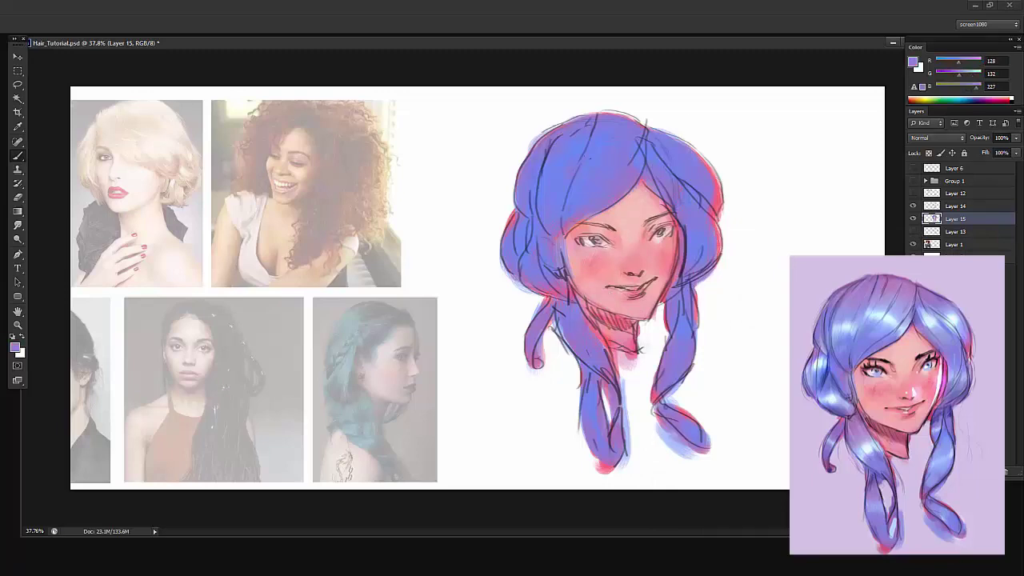
{"action": "key", "text": "ctrl+space"}
{"action": "left_click_drag", "start_coordinate": [574, 153], "coordinate": [616, 152]}
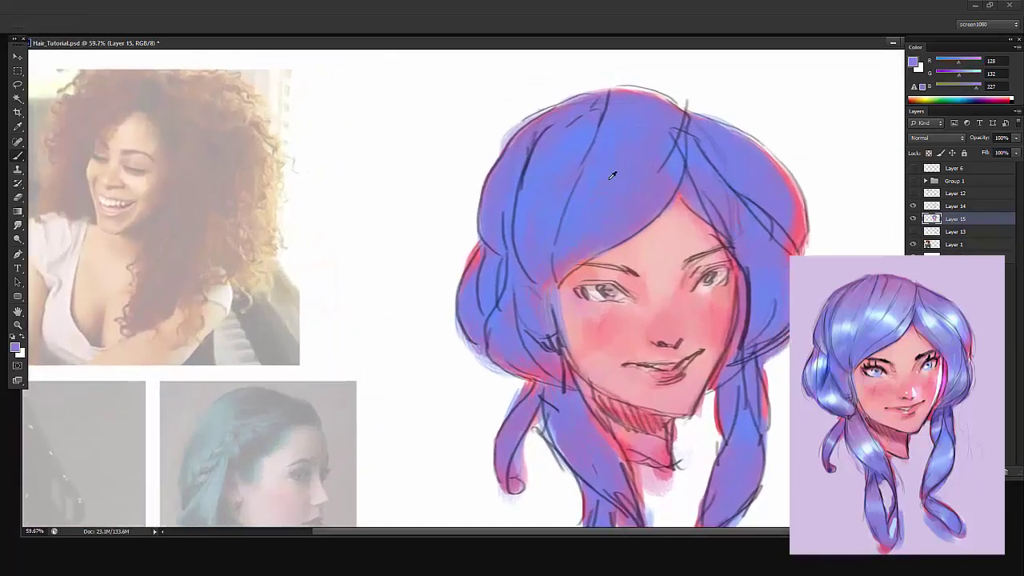
{"action": "left_click", "coordinate": [610, 178], "text": "alt"}
{"action": "key", "text": "ctrl+space"}
{"action": "left_click_drag", "start_coordinate": [643, 201], "coordinate": [612, 201]}
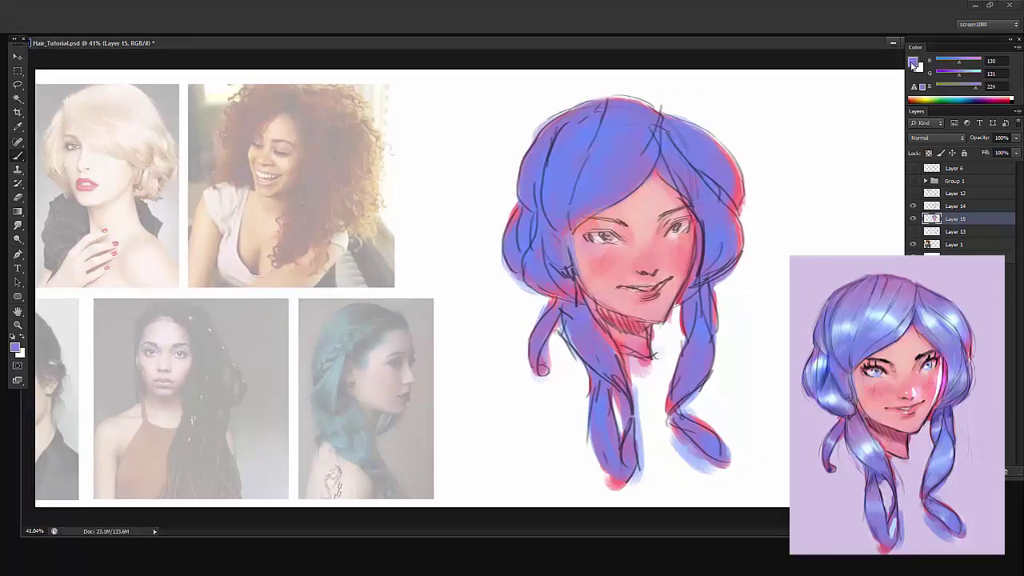
{"action": "left_click", "coordinate": [912, 64]}
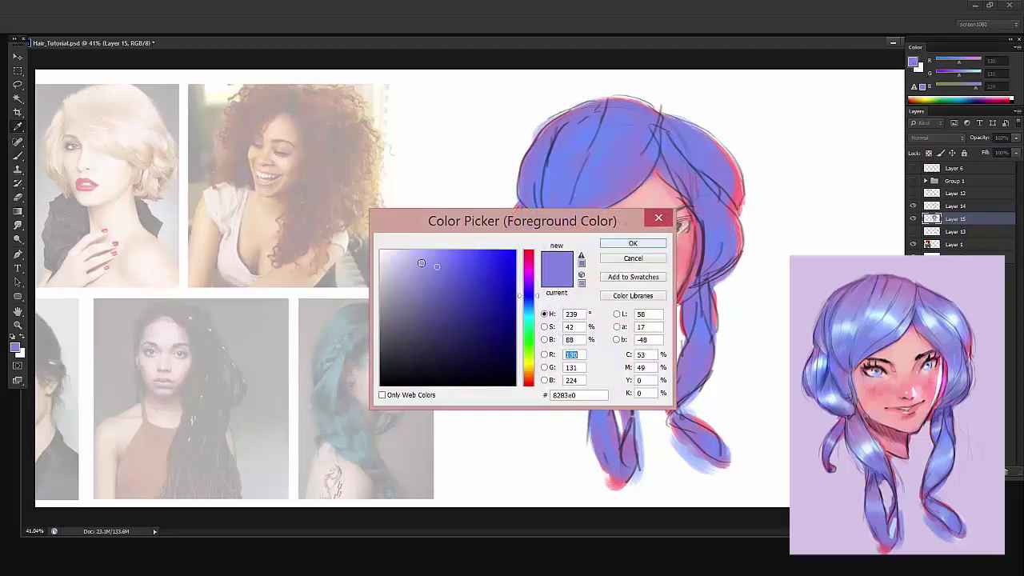
{"action": "left_click_drag", "start_coordinate": [422, 263], "coordinate": [415, 250]}
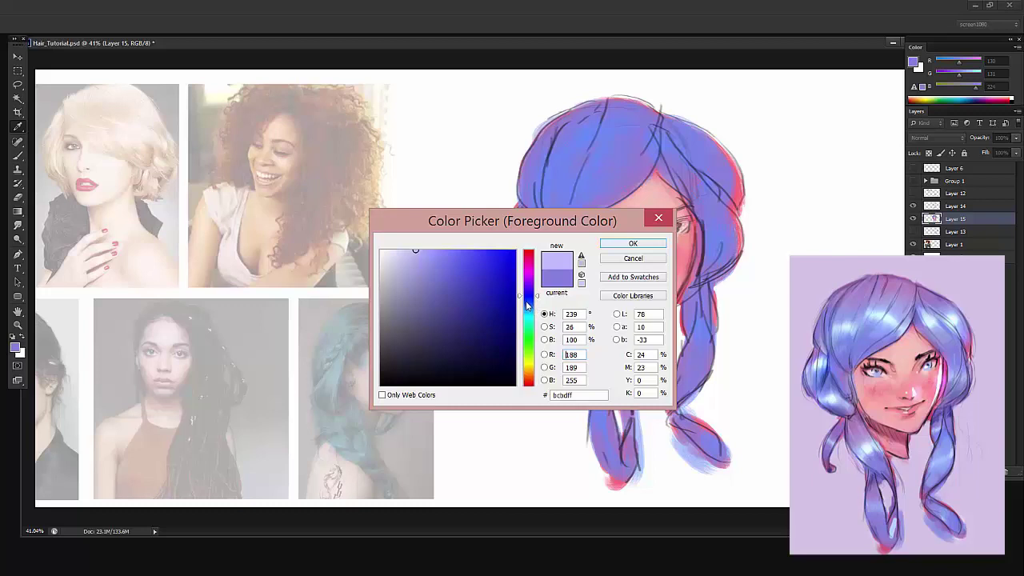
{"action": "left_click_drag", "start_coordinate": [525, 301], "coordinate": [525, 305]}
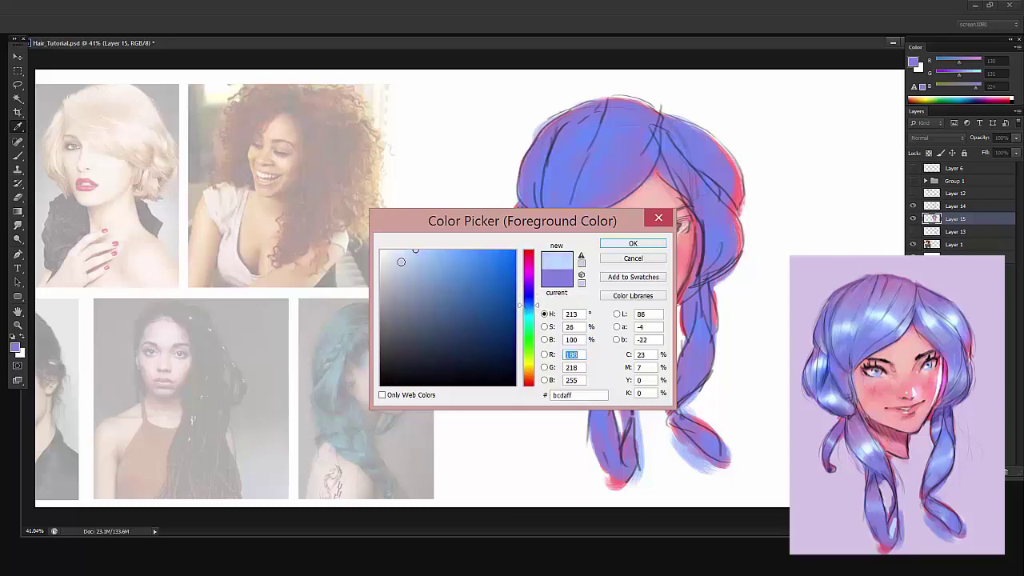
{"action": "left_click", "coordinate": [620, 248]}
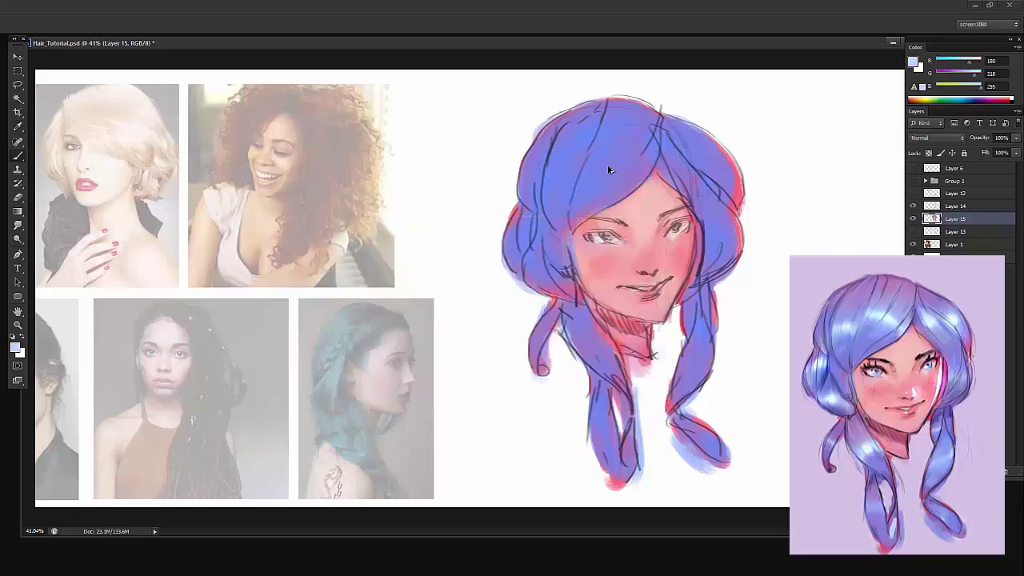
Add a new layer between the line art and the base color, and choose a small hard round brush
{"action": "key", "text": "z"}
{"action": "left_click_drag", "start_coordinate": [614, 161], "coordinate": [648, 131]}
{"action": "key", "text": "b"}
{"action": "right_click", "coordinate": [594, 176]}
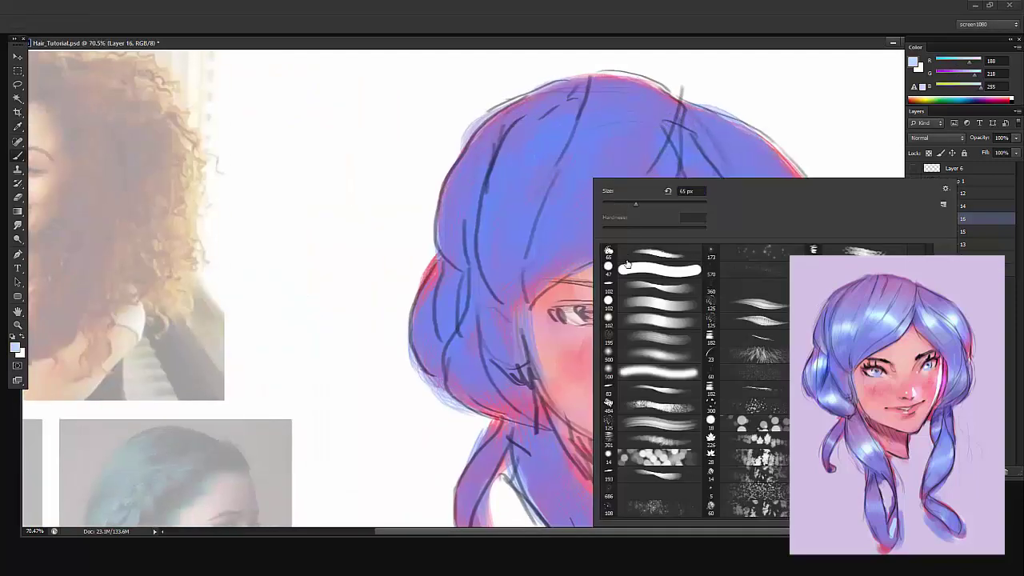
{"action": "left_click", "coordinate": [628, 267]}
{"action": "left_click", "coordinate": [619, 203]}
{"action": "left_click_drag", "start_coordinate": [653, 48], "coordinate": [643, 48]}
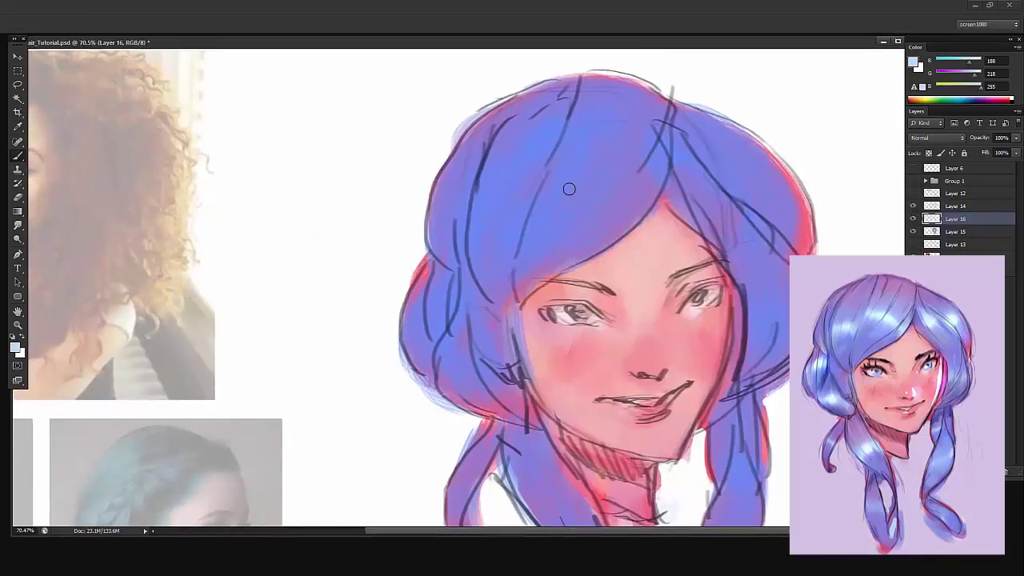
{"action": "key", "text": "space"}
{"action": "mouse_move", "coordinate": [587, 218]}
{"action": "left_mouse_down"}
{"action": "mouse_move", "coordinate": [564, 124]}
{"action": "mouse_move", "coordinate": [652, 164]}
{"action": "mouse_move", "coordinate": [624, 200]}
{"action": "left_mouse_up"}
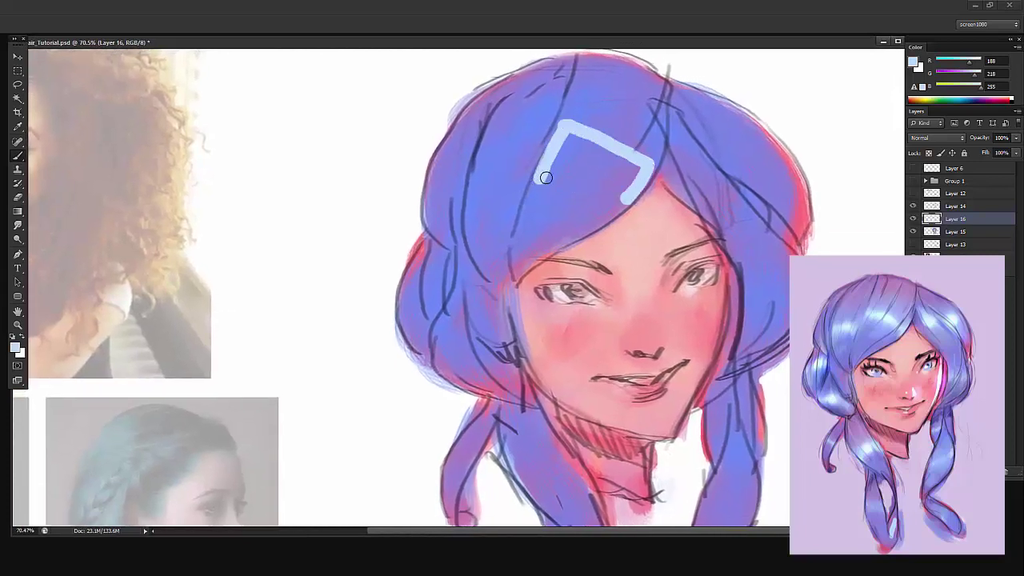
Block in solid pale blue highlight bands across the two large hair sections left of the parting
{"action": "left_click_drag", "start_coordinate": [545, 178], "coordinate": [624, 199]}
{"action": "mouse_move", "coordinate": [564, 146]}
{"action": "left_mouse_down"}
{"action": "mouse_move", "coordinate": [611, 163]}
{"action": "mouse_move", "coordinate": [619, 190]}
{"action": "mouse_move", "coordinate": [601, 190]}
{"action": "mouse_move", "coordinate": [582, 136]}
{"action": "mouse_move", "coordinate": [638, 164]}
{"action": "mouse_move", "coordinate": [548, 163]}
{"action": "mouse_move", "coordinate": [592, 176]}
{"action": "left_mouse_up"}
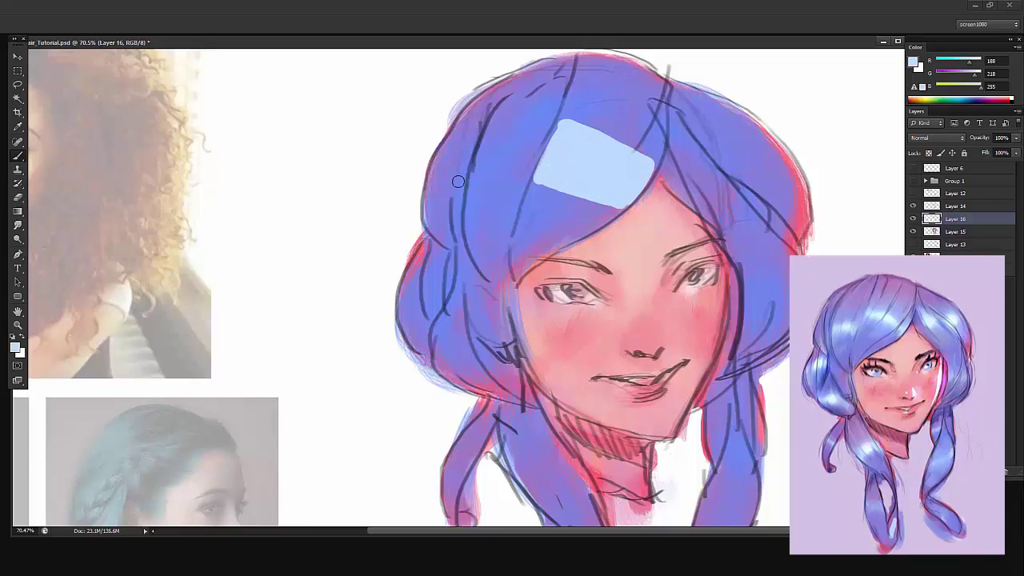
{"action": "mouse_move", "coordinate": [477, 164]}
{"action": "left_mouse_down"}
{"action": "mouse_move", "coordinate": [534, 160]}
{"action": "mouse_move", "coordinate": [514, 210]}
{"action": "mouse_move", "coordinate": [478, 206]}
{"action": "mouse_move", "coordinate": [475, 173]}
{"action": "mouse_move", "coordinate": [492, 200]}
{"action": "mouse_move", "coordinate": [515, 176]}
{"action": "left_mouse_up"}
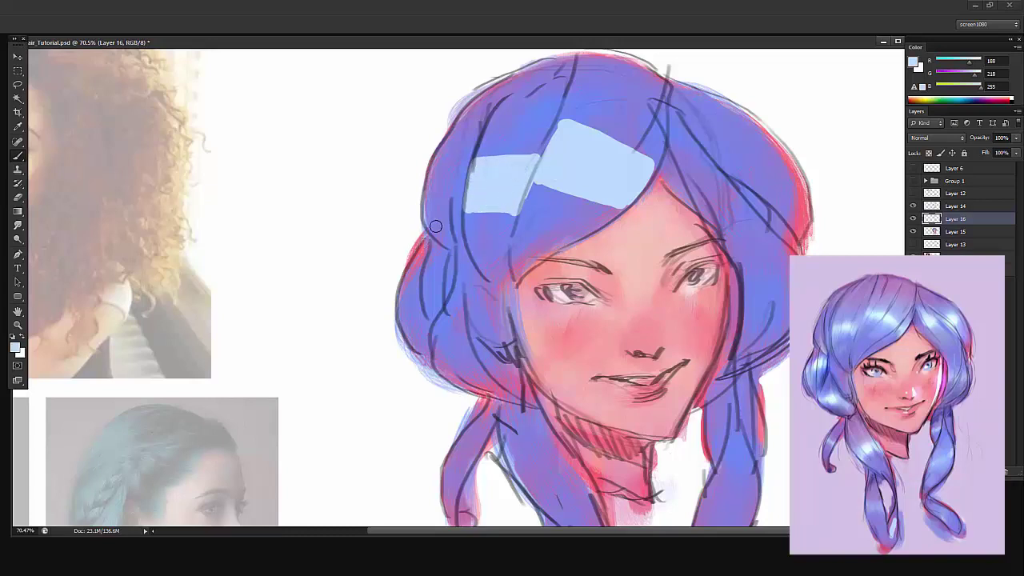
Paint small pale blue highlights on the narrow strand above the left bun and a band just right of the parting
{"action": "right_click", "coordinate": [488, 182]}
{"action": "left_click_drag", "start_coordinate": [514, 208], "coordinate": [452, 247]}
{"action": "right_click", "coordinate": [484, 204]}
{"action": "left_click", "coordinate": [448, 238]}
{"action": "mouse_move", "coordinate": [680, 156]}
{"action": "left_mouse_down"}
{"action": "mouse_move", "coordinate": [718, 185]}
{"action": "mouse_move", "coordinate": [710, 190]}
{"action": "left_mouse_up"}
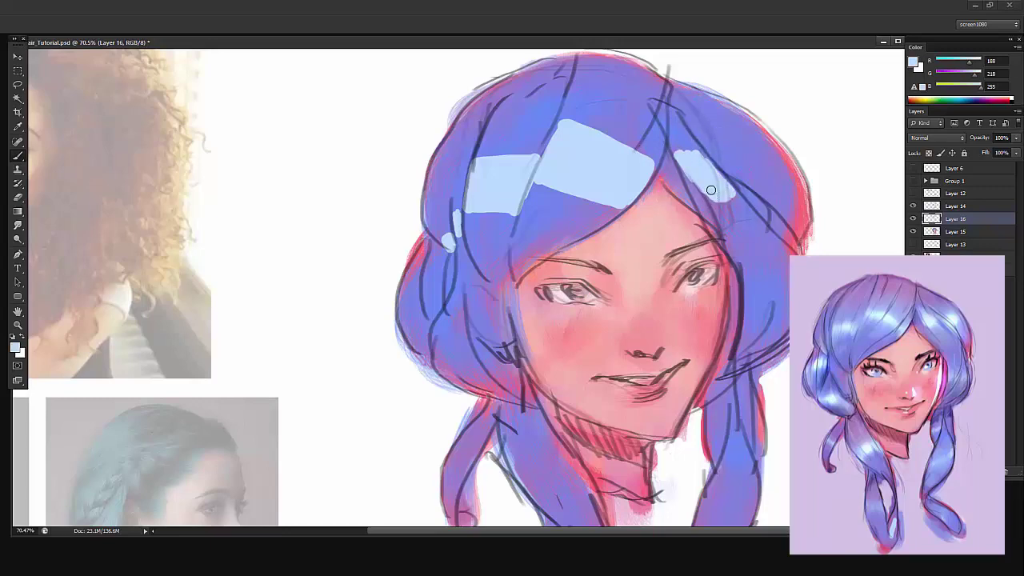
{"action": "left_click_drag", "start_coordinate": [592, 257], "coordinate": [564, 256]}
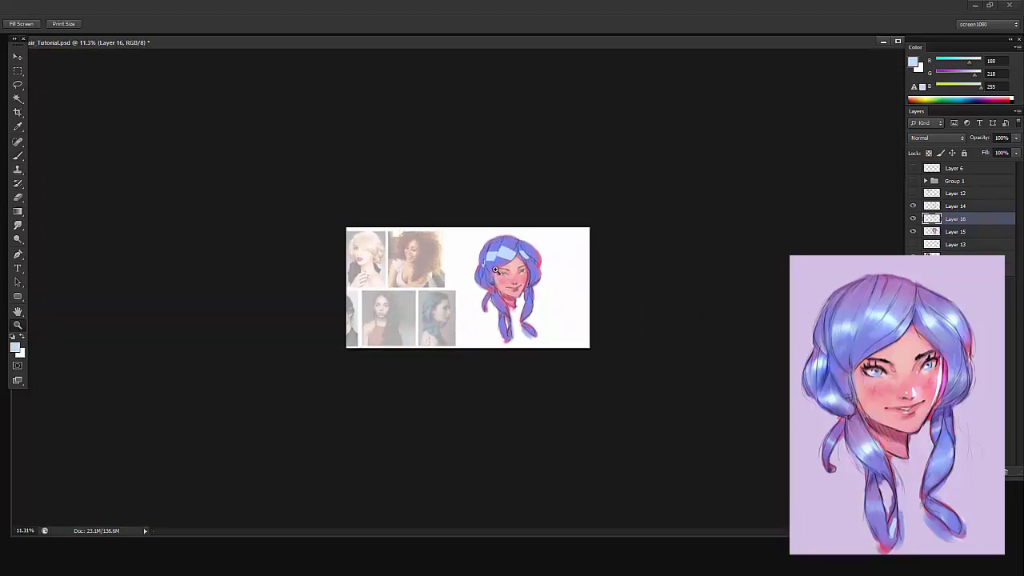
{"action": "left_click_drag", "start_coordinate": [496, 271], "coordinate": [601, 277]}
{"action": "key", "text": "b"}
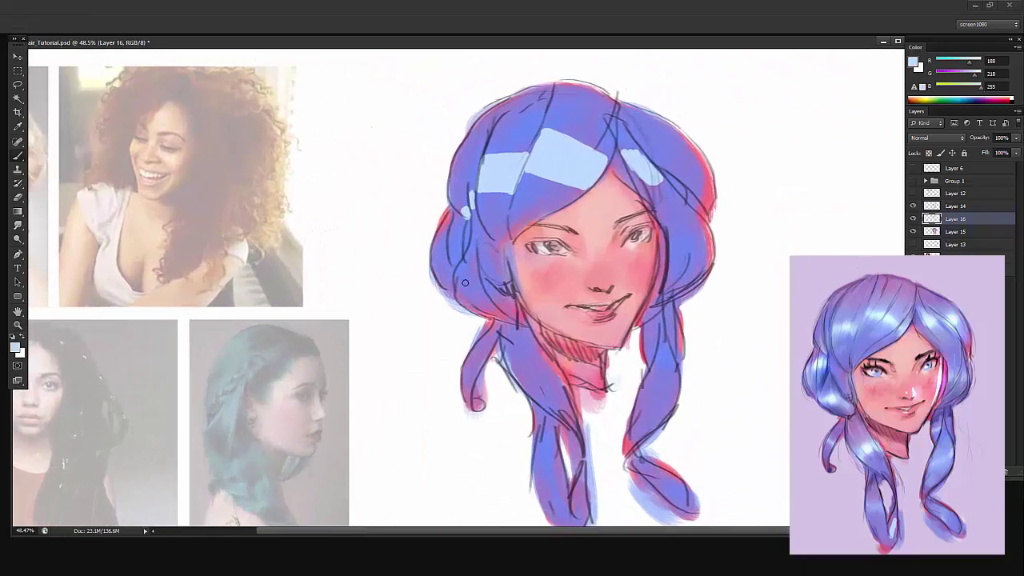
Paint flat light-blue highlight blocks on the side bun, the small curl and the upper part of the left lock
{"action": "mouse_move", "coordinate": [459, 275]}
{"action": "left_mouse_down"}
{"action": "mouse_move", "coordinate": [472, 286]}
{"action": "mouse_move", "coordinate": [456, 287]}
{"action": "mouse_move", "coordinate": [482, 299]}
{"action": "left_mouse_up"}
{"action": "mouse_move", "coordinate": [444, 252]}
{"action": "left_mouse_down"}
{"action": "mouse_move", "coordinate": [441, 241]}
{"action": "mouse_move", "coordinate": [458, 231]}
{"action": "left_mouse_up"}
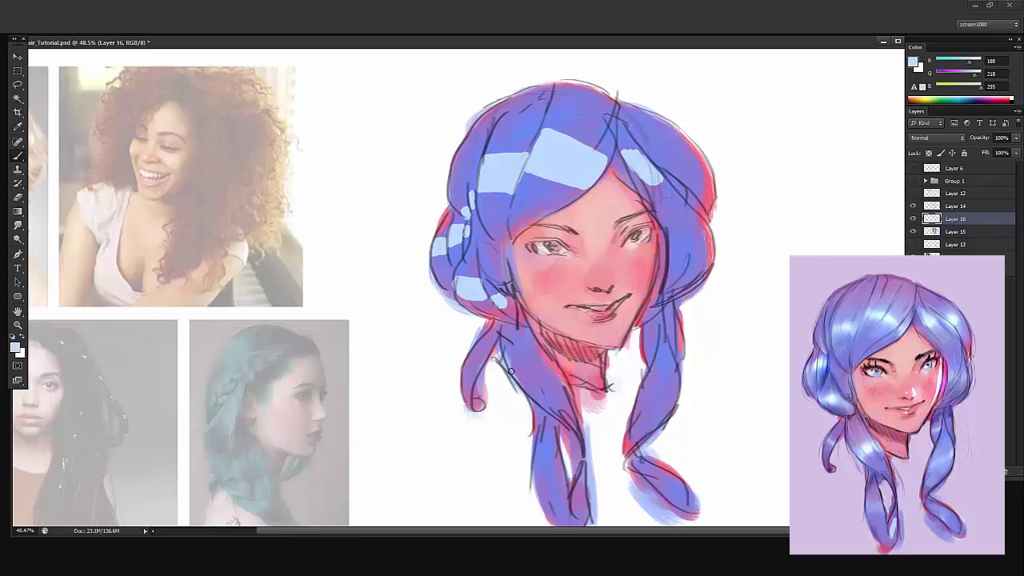
{"action": "mouse_move", "coordinate": [511, 370]}
{"action": "left_mouse_down"}
{"action": "mouse_move", "coordinate": [543, 361]}
{"action": "mouse_move", "coordinate": [556, 370]}
{"action": "mouse_move", "coordinate": [539, 365]}
{"action": "mouse_move", "coordinate": [550, 383]}
{"action": "mouse_move", "coordinate": [517, 377]}
{"action": "mouse_move", "coordinate": [527, 361]}
{"action": "mouse_move", "coordinate": [475, 371]}
{"action": "left_mouse_up"}
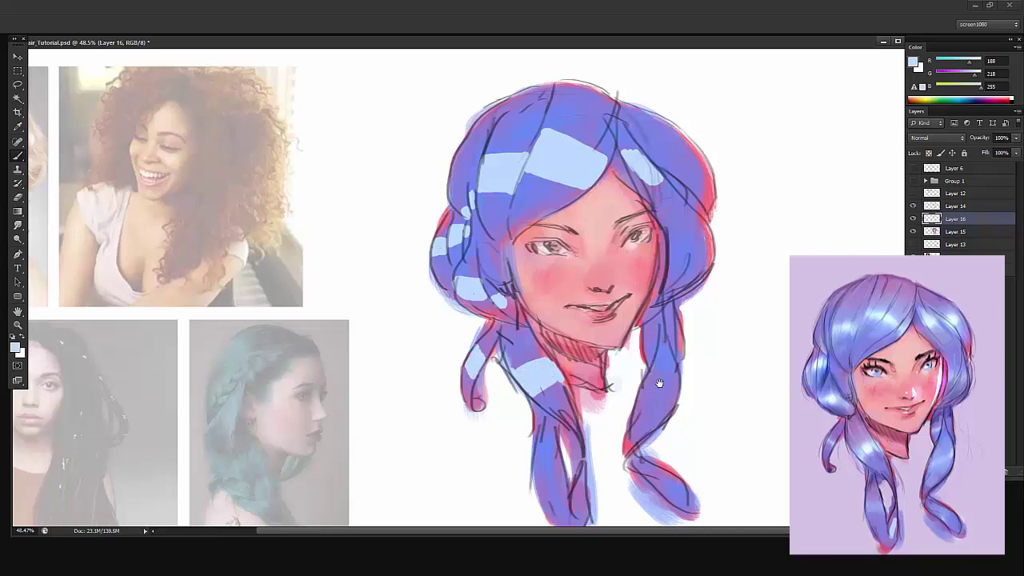
Paint flat light-blue highlight blocks on the upper and middle sections of the right lock
{"action": "left_click_drag", "start_coordinate": [659, 383], "coordinate": [656, 343]}
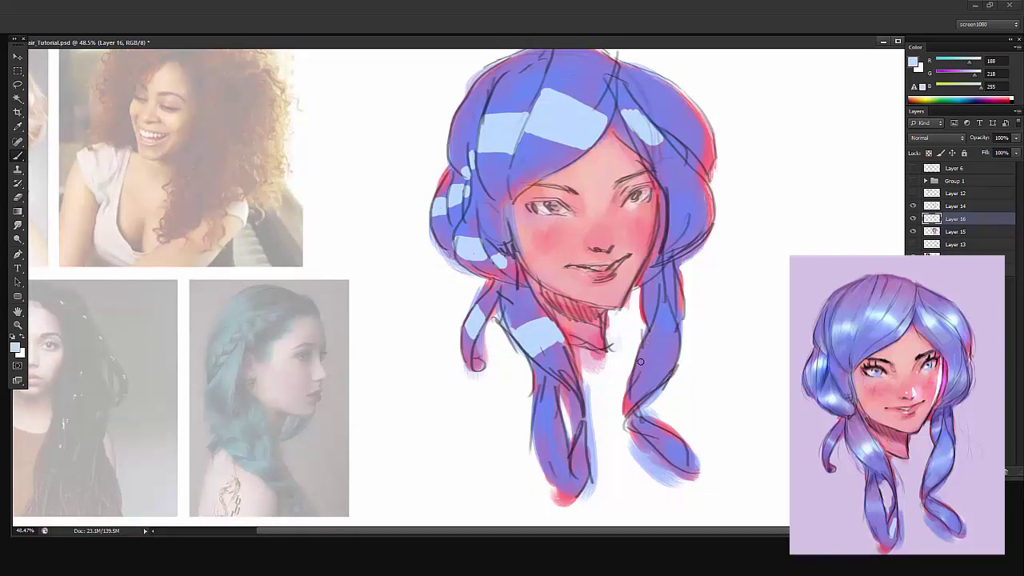
{"action": "mouse_move", "coordinate": [640, 362]}
{"action": "left_mouse_down"}
{"action": "mouse_move", "coordinate": [679, 330]}
{"action": "mouse_move", "coordinate": [649, 360]}
{"action": "mouse_move", "coordinate": [670, 345]}
{"action": "left_mouse_up"}
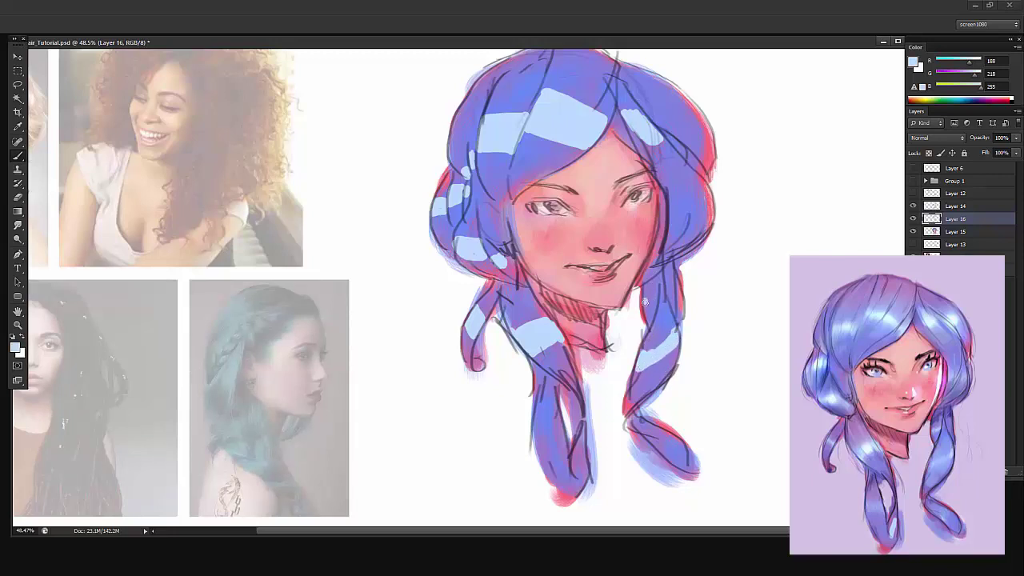
{"action": "left_click_drag", "start_coordinate": [645, 302], "coordinate": [653, 291]}
{"action": "left_click_drag", "start_coordinate": [645, 307], "coordinate": [651, 293]}
Add light-blue highlight blocks to the lower strands of the left lock and trim their edges with the Eraser
{"action": "left_click_drag", "start_coordinate": [575, 468], "coordinate": [578, 449]}
{"action": "left_click_drag", "start_coordinate": [537, 429], "coordinate": [541, 405]}
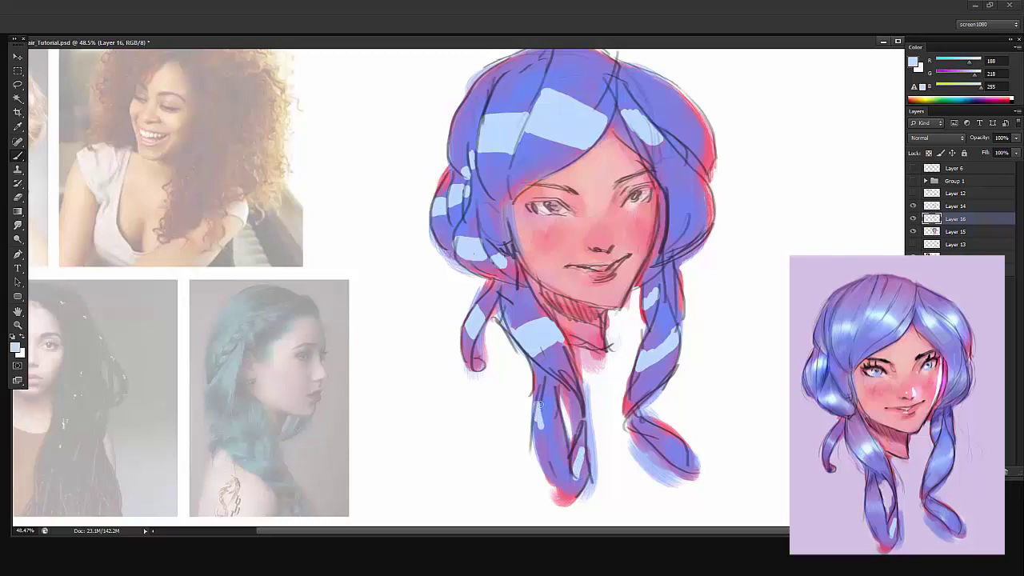
{"action": "left_click_drag", "start_coordinate": [540, 404], "coordinate": [549, 438]}
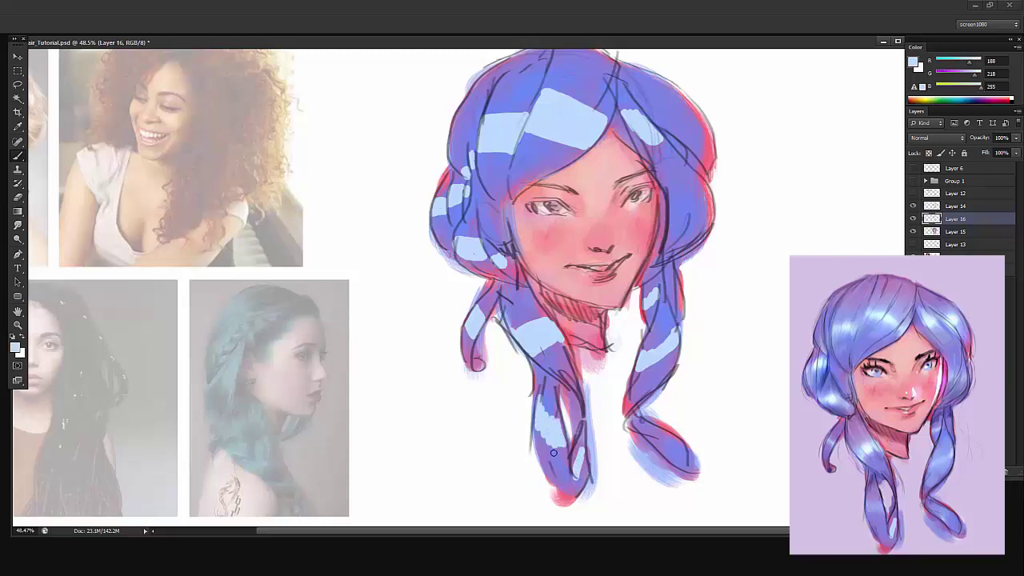
{"action": "key", "text": "e"}
{"action": "left_click_drag", "start_coordinate": [560, 450], "coordinate": [541, 435]}
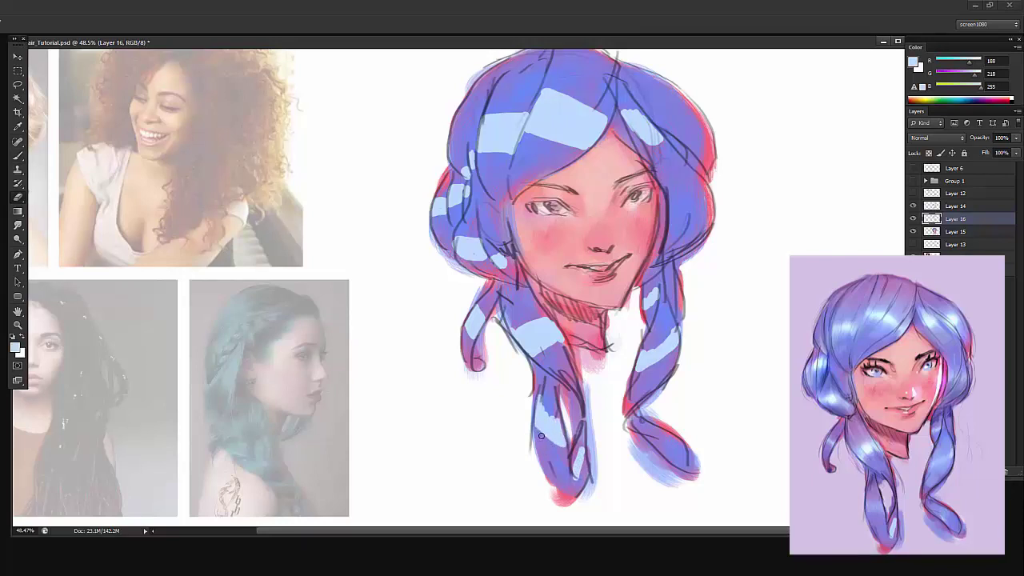
{"action": "left_click_drag", "start_coordinate": [541, 435], "coordinate": [552, 407]}
{"action": "key", "text": "b"}
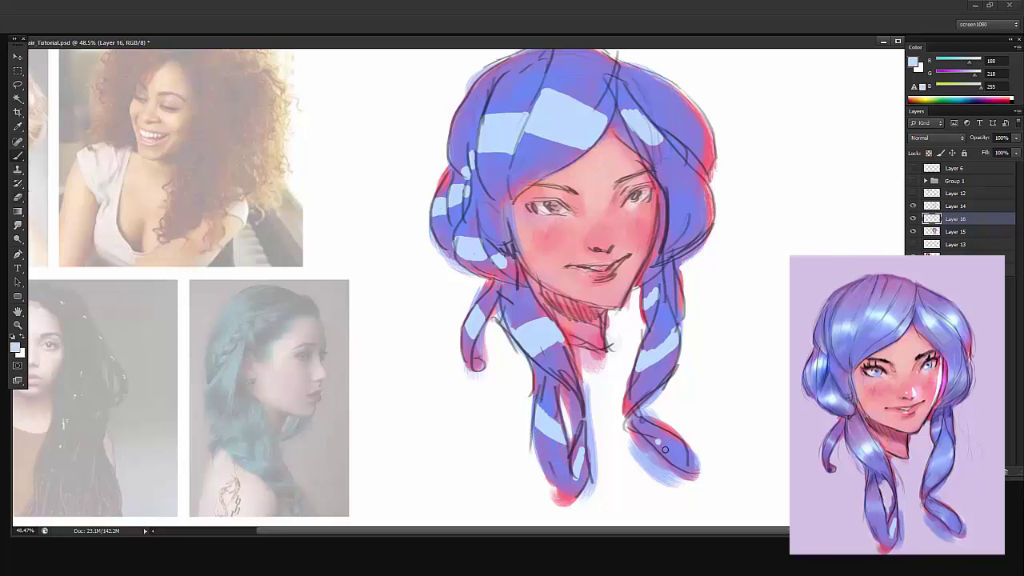
Paint light-blue highlight blocks on the curled end of the right lock and on the outer right side of the crown
{"action": "left_click_drag", "start_coordinate": [664, 450], "coordinate": [664, 432]}
{"action": "left_click_drag", "start_coordinate": [664, 431], "coordinate": [645, 422]}
{"action": "scroll", "coordinate": [728, 189], "scroll_direction": "up", "scroll_amount": 2}
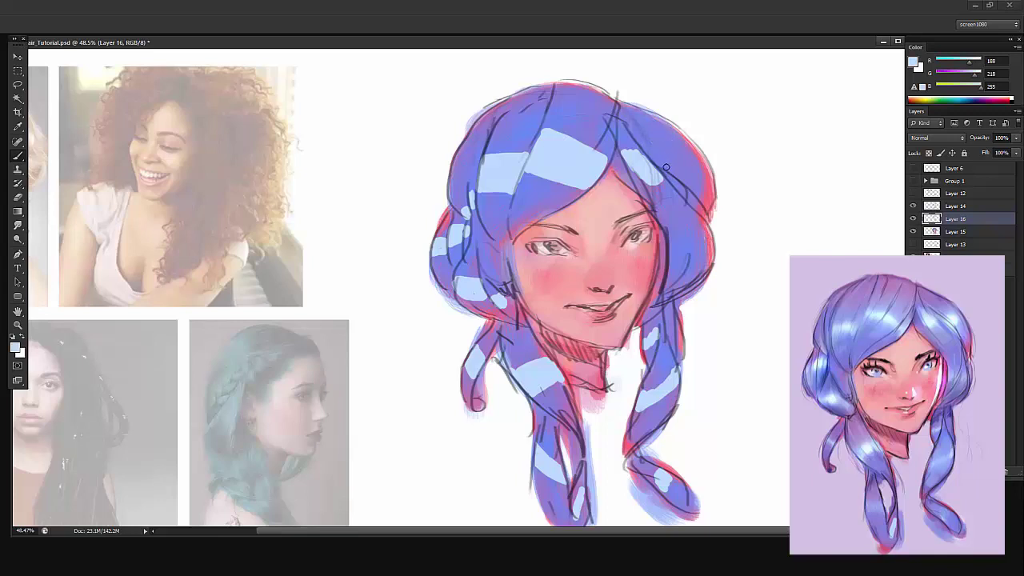
{"action": "mouse_move", "coordinate": [665, 167]}
{"action": "left_mouse_down"}
{"action": "mouse_move", "coordinate": [674, 133]}
{"action": "mouse_move", "coordinate": [667, 147]}
{"action": "mouse_move", "coordinate": [686, 177]}
{"action": "mouse_move", "coordinate": [691, 152]}
{"action": "left_mouse_up"}
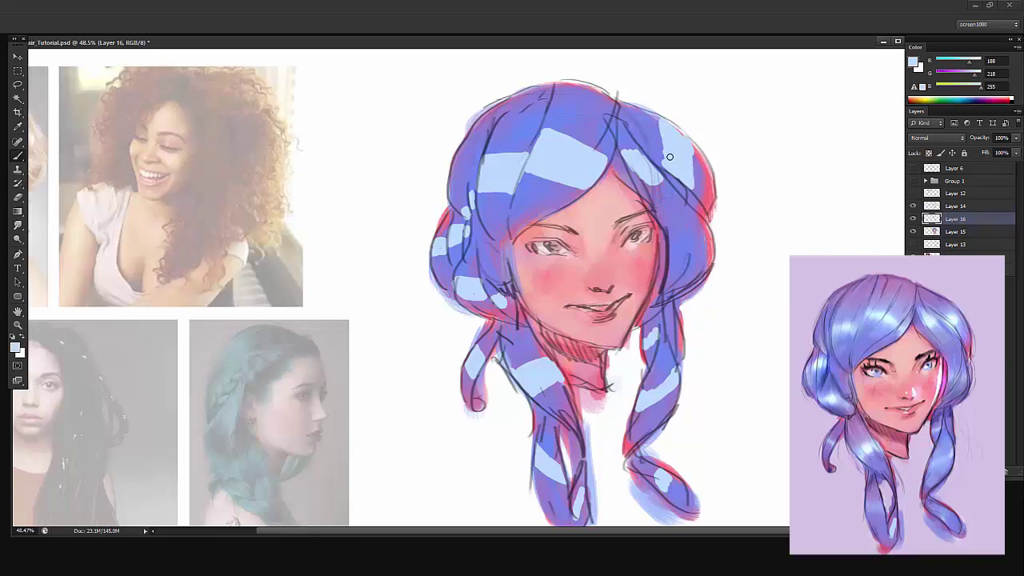
Blend the large highlight on the central bangs into the blue hair with a speckled textured brush and sampled hair colors
{"action": "right_click", "coordinate": [544, 159]}
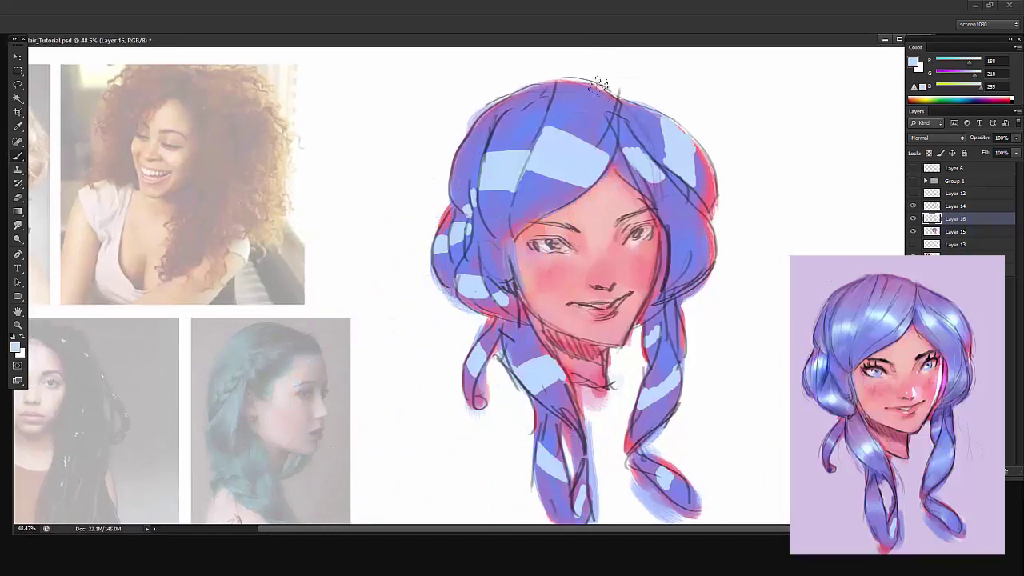
{"action": "key", "text": "z"}
{"action": "left_click_drag", "start_coordinate": [582, 162], "coordinate": [572, 140]}
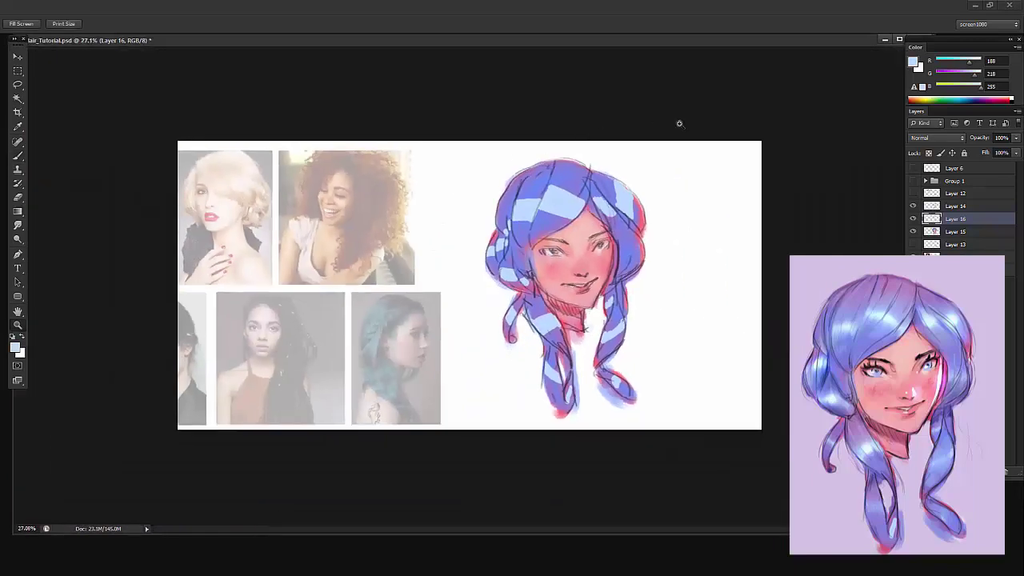
{"action": "left_click_drag", "start_coordinate": [545, 216], "coordinate": [555, 165]}
{"action": "key", "text": "b"}
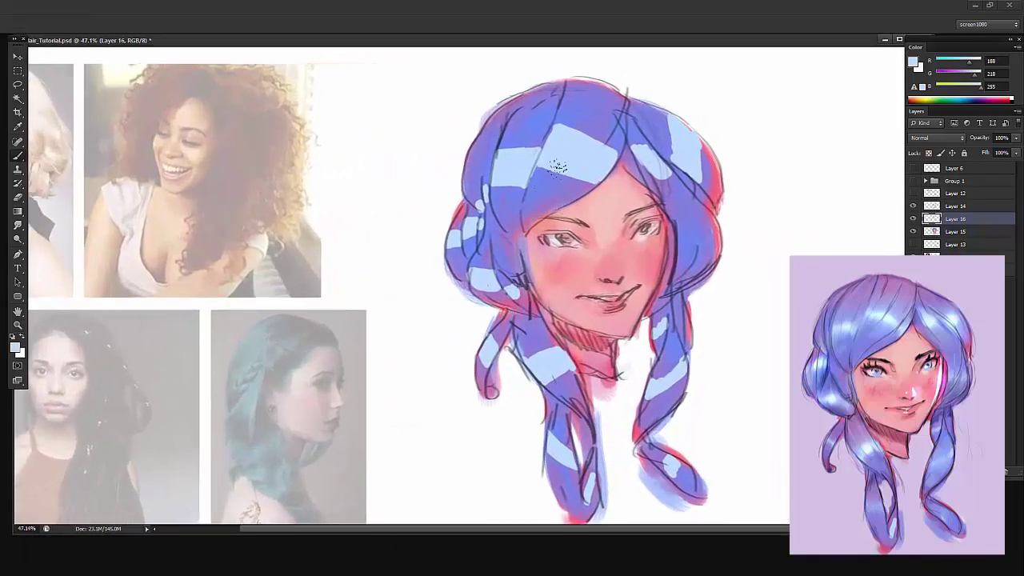
{"action": "left_click", "coordinate": [551, 169], "text": "alt"}
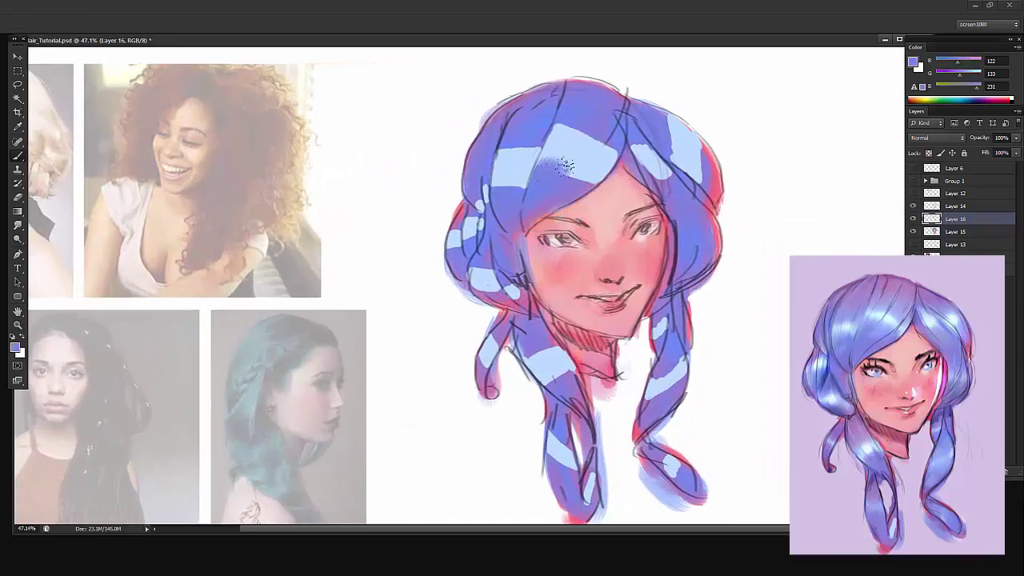
{"action": "left_click", "coordinate": [562, 168], "text": "alt"}
{"action": "left_click_drag", "start_coordinate": [576, 153], "coordinate": [569, 165]}
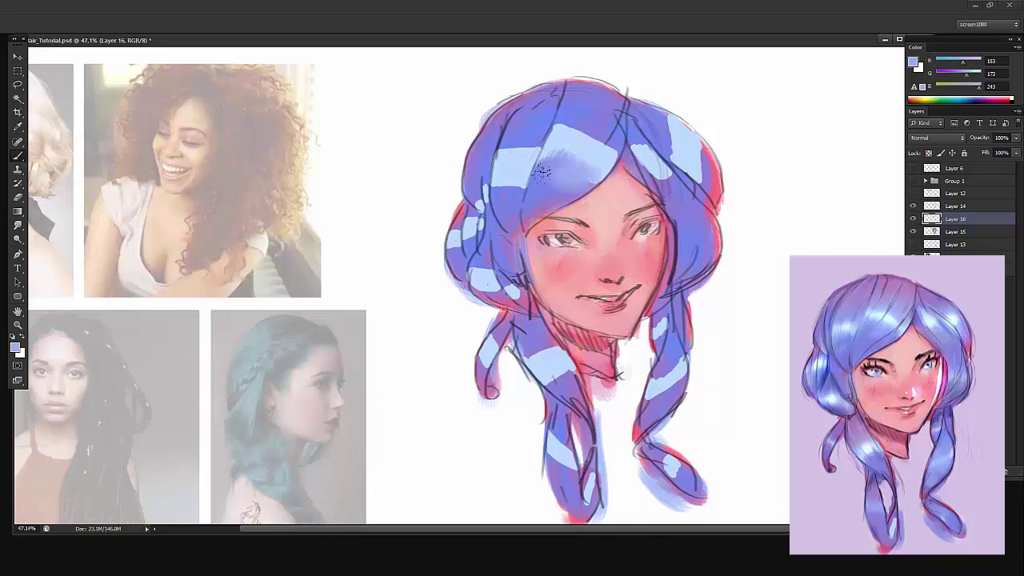
{"action": "mouse_move", "coordinate": [568, 123]}
{"action": "left_mouse_down"}
{"action": "mouse_move", "coordinate": [613, 126]}
{"action": "mouse_move", "coordinate": [610, 154]}
{"action": "left_mouse_up"}
{"action": "left_click", "coordinate": [575, 154], "text": "alt"}
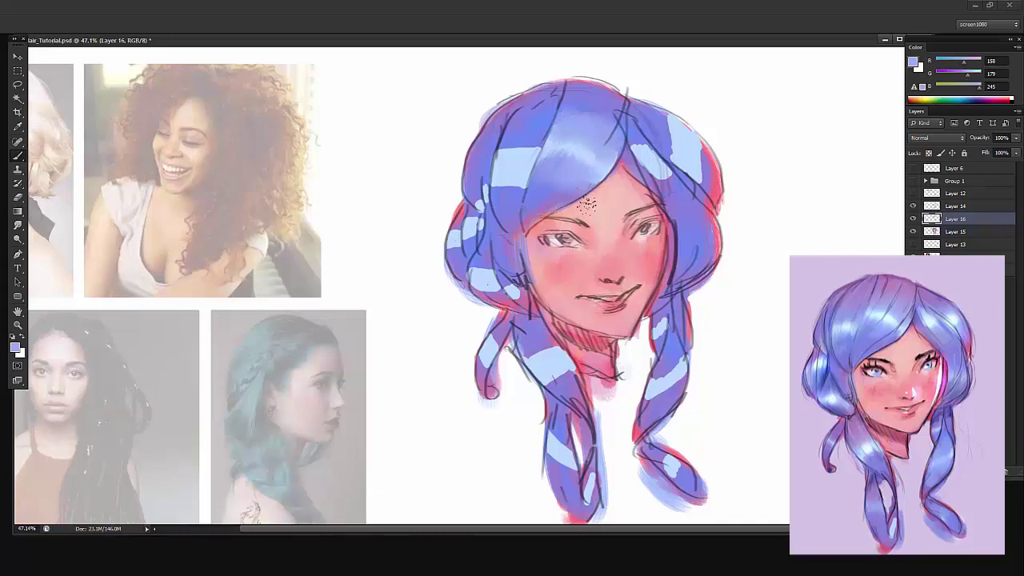
Soften the neighboring highlight on the left part of the bangs using sampled mid-blue tones
{"action": "left_click", "coordinate": [557, 168], "text": "alt"}
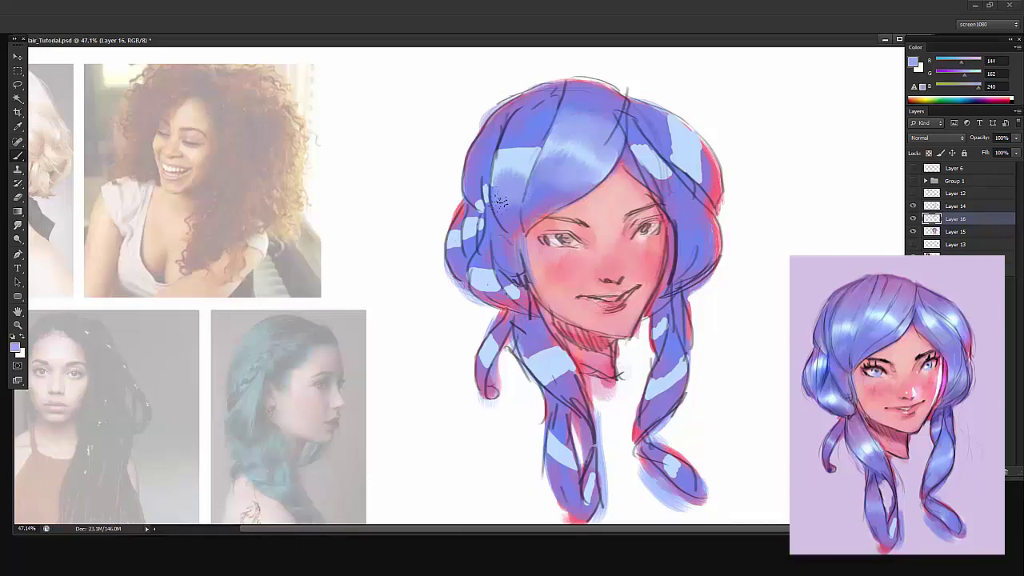
{"action": "mouse_move", "coordinate": [498, 201]}
{"action": "left_mouse_down"}
{"action": "mouse_move", "coordinate": [507, 144]}
{"action": "mouse_move", "coordinate": [501, 153]}
{"action": "mouse_move", "coordinate": [538, 127]}
{"action": "mouse_move", "coordinate": [532, 142]}
{"action": "mouse_move", "coordinate": [511, 143]}
{"action": "mouse_move", "coordinate": [519, 117]}
{"action": "left_mouse_up"}
{"action": "left_click", "coordinate": [535, 134], "text": "alt"}
Adjust the brush and blend the narrow highlight on the strand between the bangs and the side bun
{"action": "key", "text": "z"}
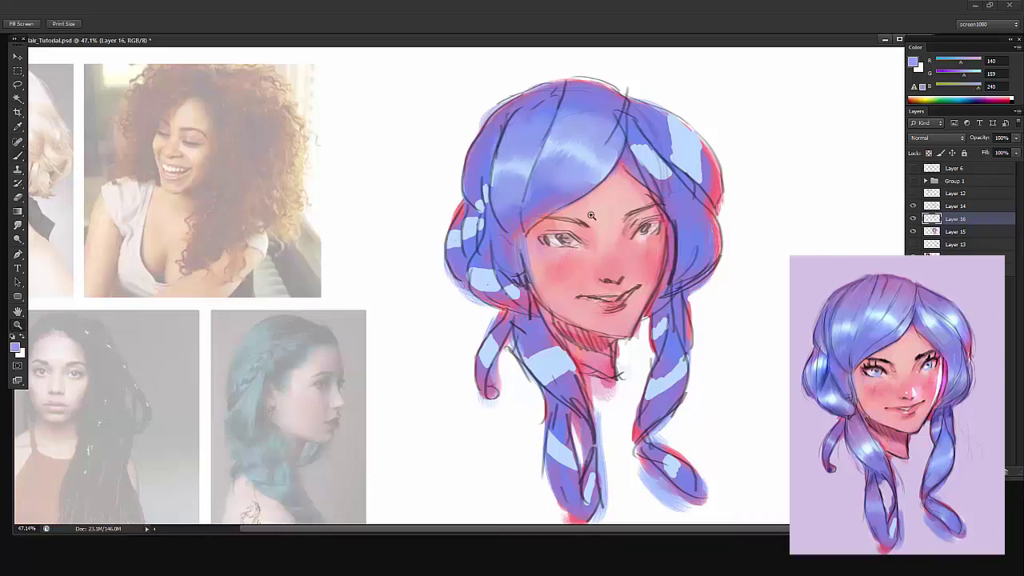
{"action": "left_click_drag", "start_coordinate": [603, 241], "coordinate": [501, 368]}
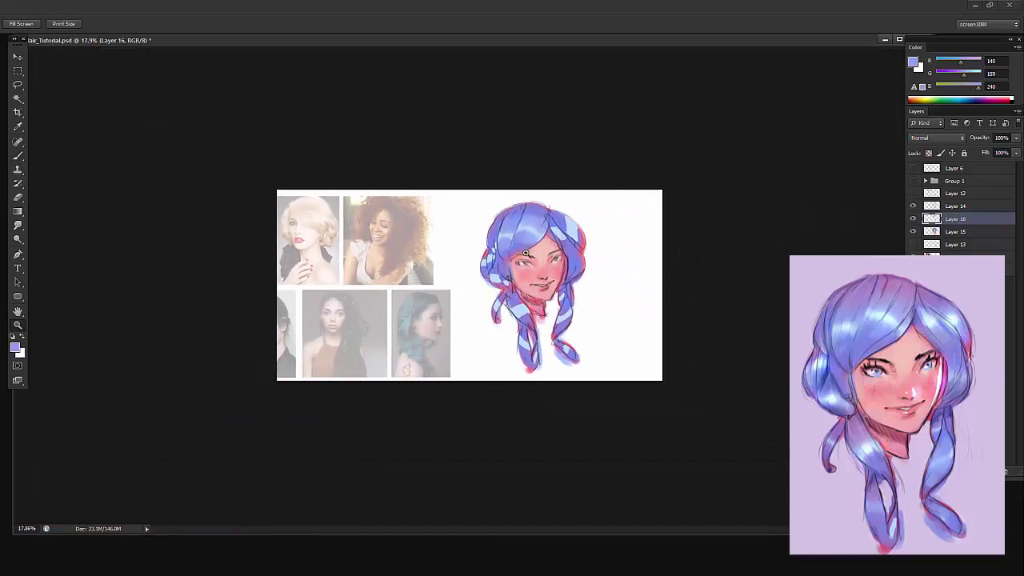
{"action": "mouse_move", "coordinate": [503, 261]}
{"action": "left_mouse_down"}
{"action": "mouse_move", "coordinate": [591, 150]}
{"action": "mouse_move", "coordinate": [585, 167]}
{"action": "left_mouse_up"}
{"action": "key", "text": "b"}
{"action": "right_click", "coordinate": [532, 144]}
{"action": "left_click", "coordinate": [482, 199], "text": "alt"}
{"action": "mouse_move", "coordinate": [482, 206]}
{"action": "left_mouse_down"}
{"action": "mouse_move", "coordinate": [484, 176]}
{"action": "mouse_move", "coordinate": [478, 213]}
{"action": "left_mouse_up"}
{"action": "left_click", "coordinate": [485, 174], "text": "alt"}
Blend the highlights on the upper lobe of the side bun with colors sampled from the surrounding hair
{"action": "mouse_move", "coordinate": [456, 268]}
{"action": "left_mouse_down"}
{"action": "mouse_move", "coordinate": [469, 229]}
{"action": "mouse_move", "coordinate": [450, 272]}
{"action": "mouse_move", "coordinate": [436, 261]}
{"action": "mouse_move", "coordinate": [445, 245]}
{"action": "mouse_move", "coordinate": [443, 291]}
{"action": "left_mouse_up"}
{"action": "left_click", "coordinate": [470, 251], "text": "alt"}
{"action": "left_click", "coordinate": [447, 245], "text": "alt"}
{"action": "left_click", "coordinate": [470, 206], "text": "alt"}
{"action": "left_click", "coordinate": [440, 279], "text": "alt"}
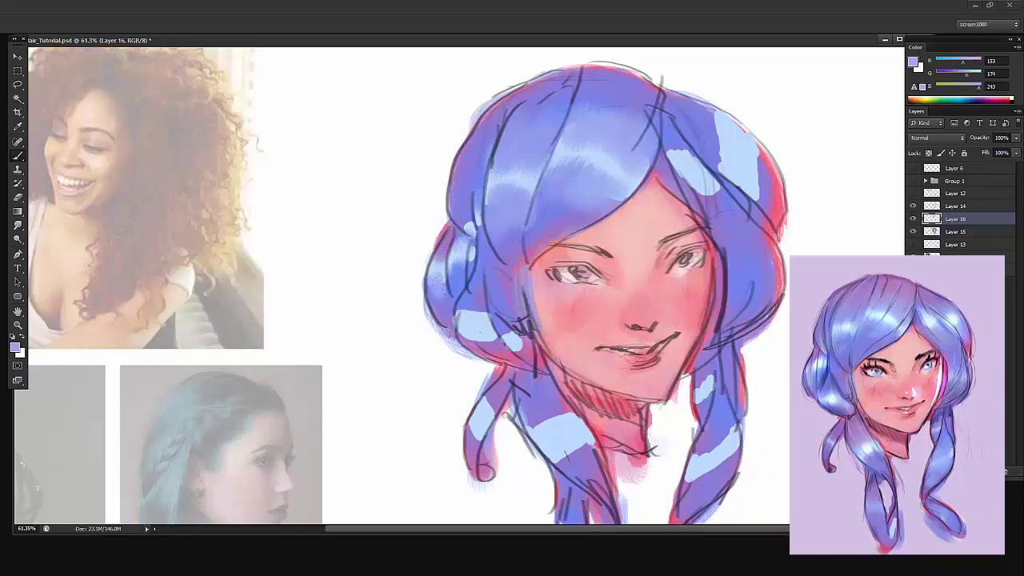
Blend the two highlight patches on the lower lobe of the side bun with sampled light and mid blues
{"action": "left_click", "coordinate": [470, 300], "text": "alt"}
{"action": "left_click", "coordinate": [464, 313], "text": "alt"}
{"action": "mouse_move", "coordinate": [462, 320]}
{"action": "left_mouse_down"}
{"action": "mouse_move", "coordinate": [464, 301]}
{"action": "mouse_move", "coordinate": [480, 299]}
{"action": "left_mouse_up"}
{"action": "left_click", "coordinate": [475, 338], "text": "alt"}
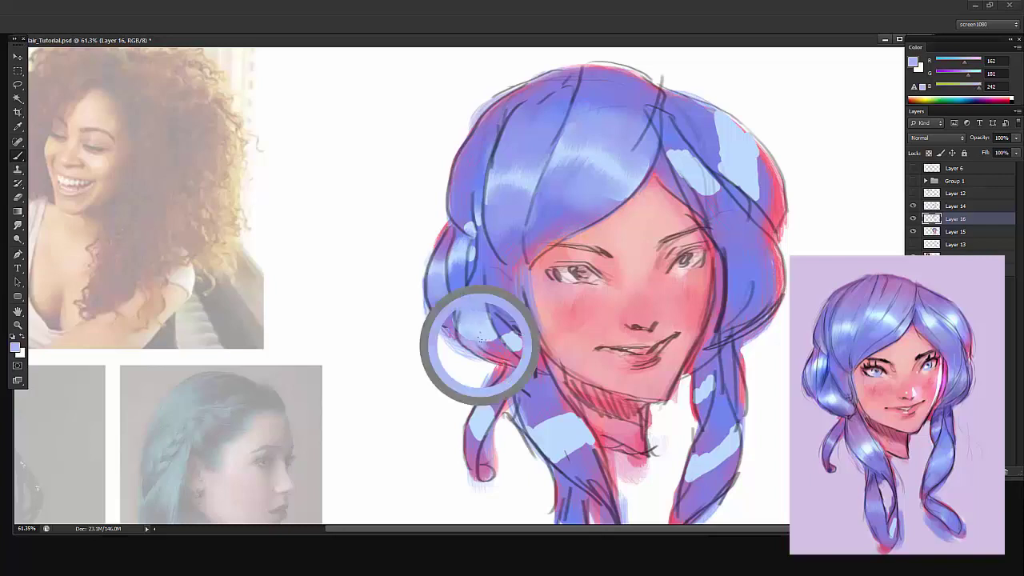
{"action": "left_click", "coordinate": [509, 336], "text": "alt"}
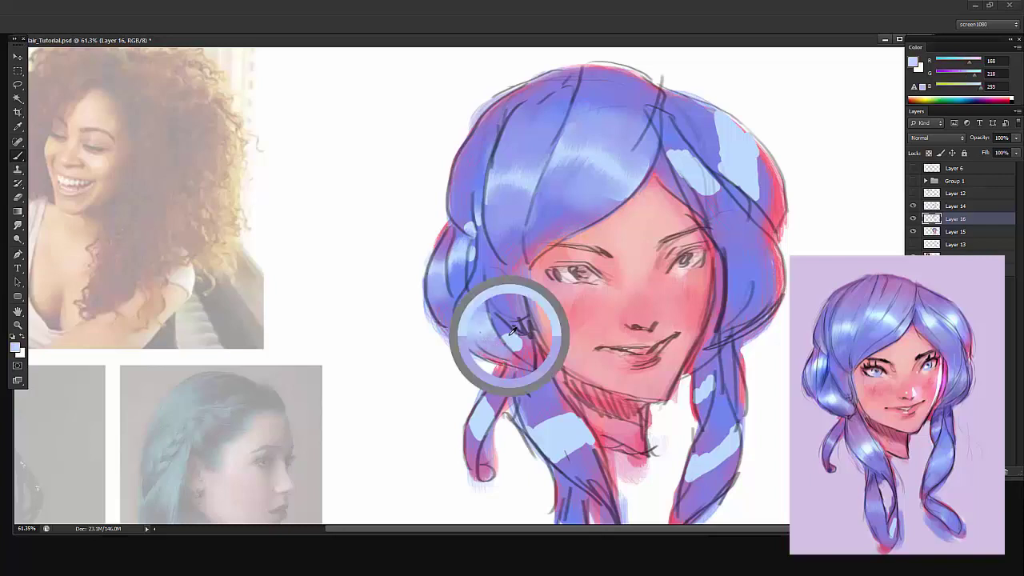
{"action": "mouse_move", "coordinate": [508, 334]}
{"action": "left_mouse_down"}
{"action": "mouse_move", "coordinate": [501, 327]}
{"action": "mouse_move", "coordinate": [530, 347]}
{"action": "left_mouse_up"}
{"action": "left_click", "coordinate": [502, 329], "text": "alt"}
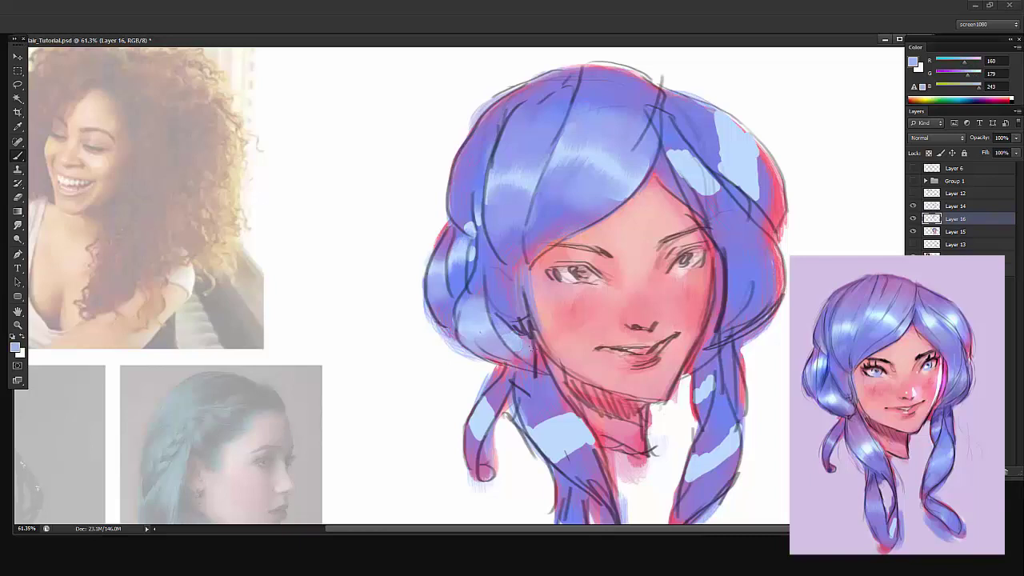
{"action": "left_click_drag", "start_coordinate": [489, 307], "coordinate": [468, 288]}
Blend the highlight just right of the parting into the hair using sampled colors and an adjusted brush
{"action": "left_click", "coordinate": [460, 189], "text": "alt"}
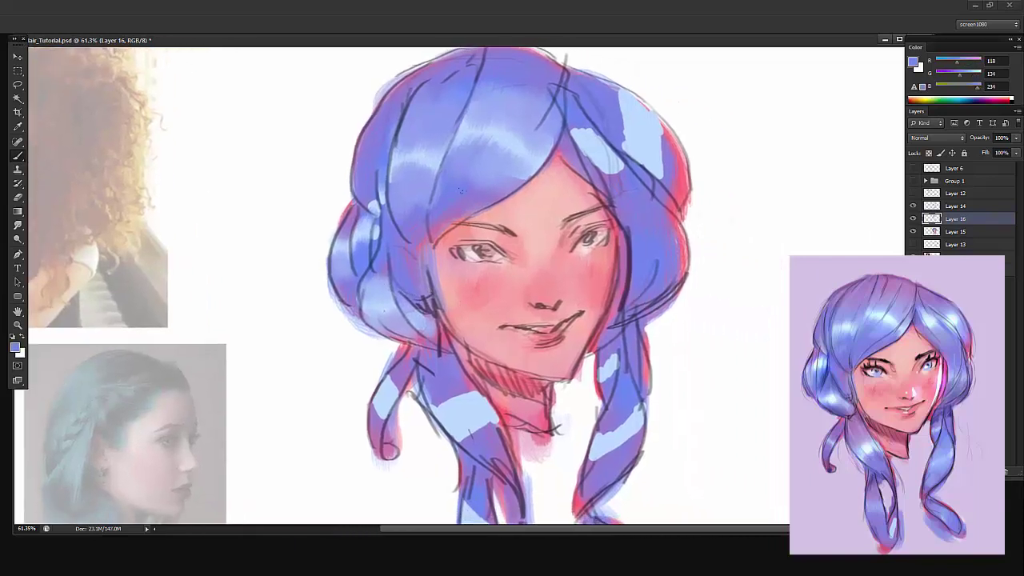
{"action": "left_click", "coordinate": [594, 144], "text": "alt"}
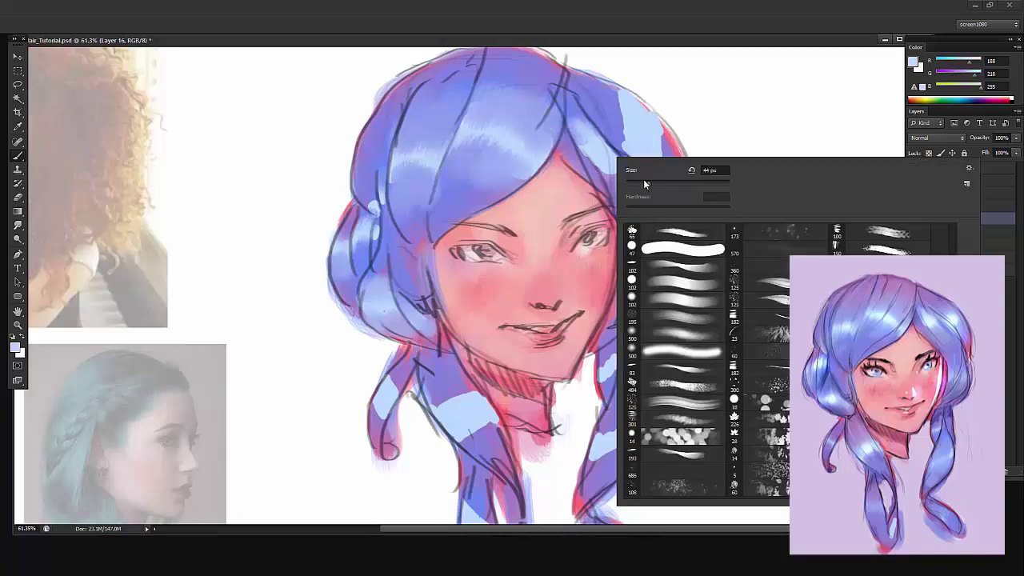
{"action": "left_click", "coordinate": [632, 171], "text": "alt"}
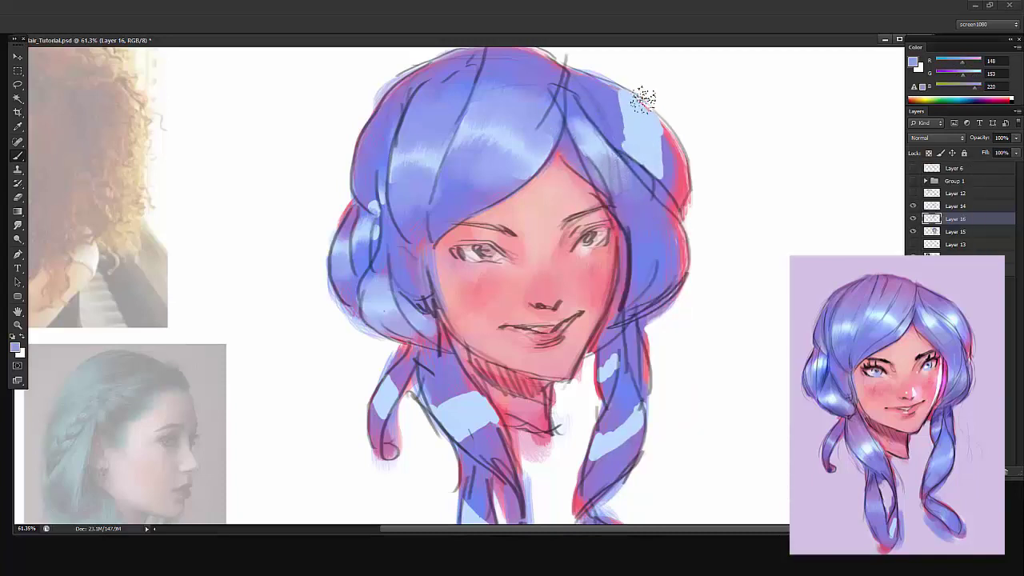
Blend the highlight on the outer right side of the crown into the surrounding blue hair
{"action": "left_click", "coordinate": [629, 136], "text": "alt"}
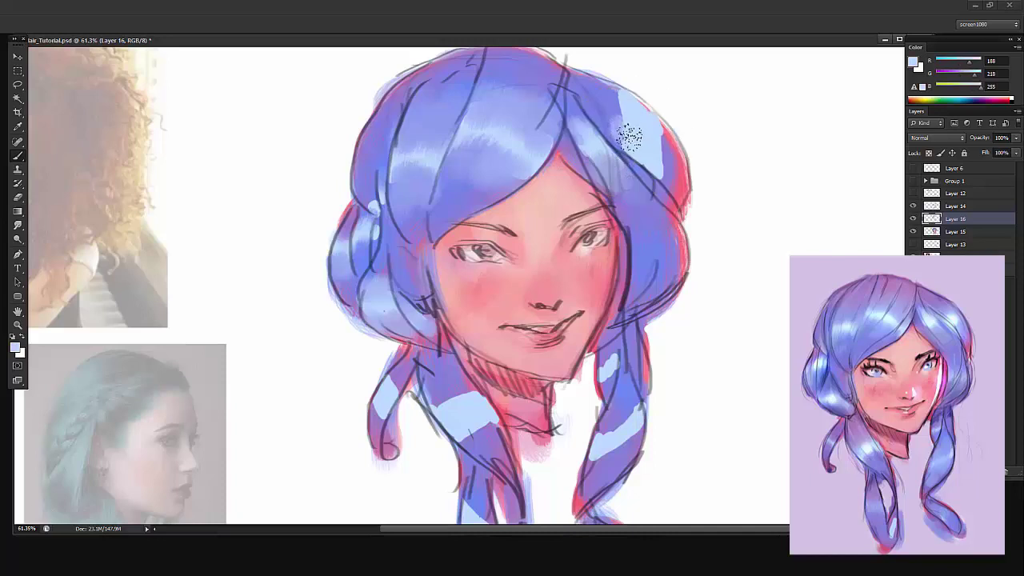
{"action": "left_click", "coordinate": [604, 116], "text": "alt"}
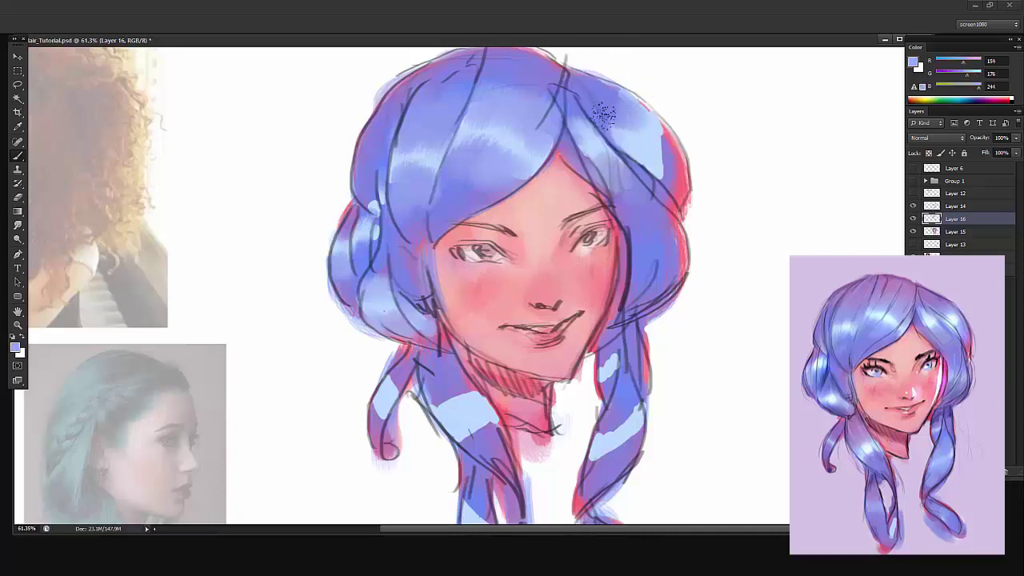
{"action": "left_click_drag", "start_coordinate": [654, 172], "coordinate": [660, 130]}
{"action": "left_click", "coordinate": [660, 130], "text": "alt"}
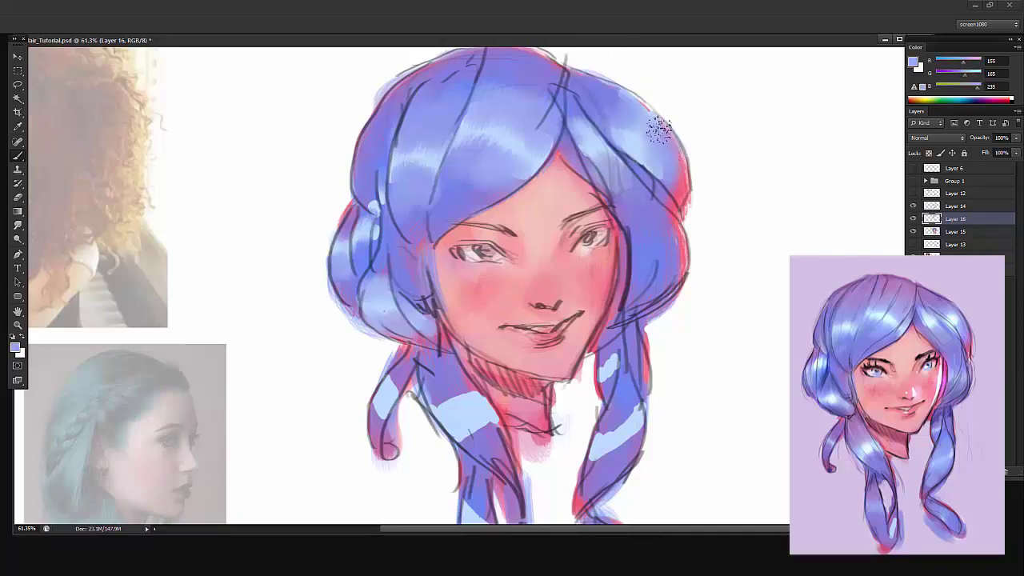
{"action": "right_click", "coordinate": [707, 119]}
{"action": "left_click", "coordinate": [732, 136]}
{"action": "mouse_move", "coordinate": [751, 77]}
{"action": "left_mouse_down"}
{"action": "mouse_move", "coordinate": [758, 416]}
{"action": "mouse_move", "coordinate": [736, 283]}
{"action": "mouse_move", "coordinate": [778, 374]}
{"action": "mouse_move", "coordinate": [771, 367]}
{"action": "left_mouse_up"}
{"action": "key", "text": "ctrl+z"}
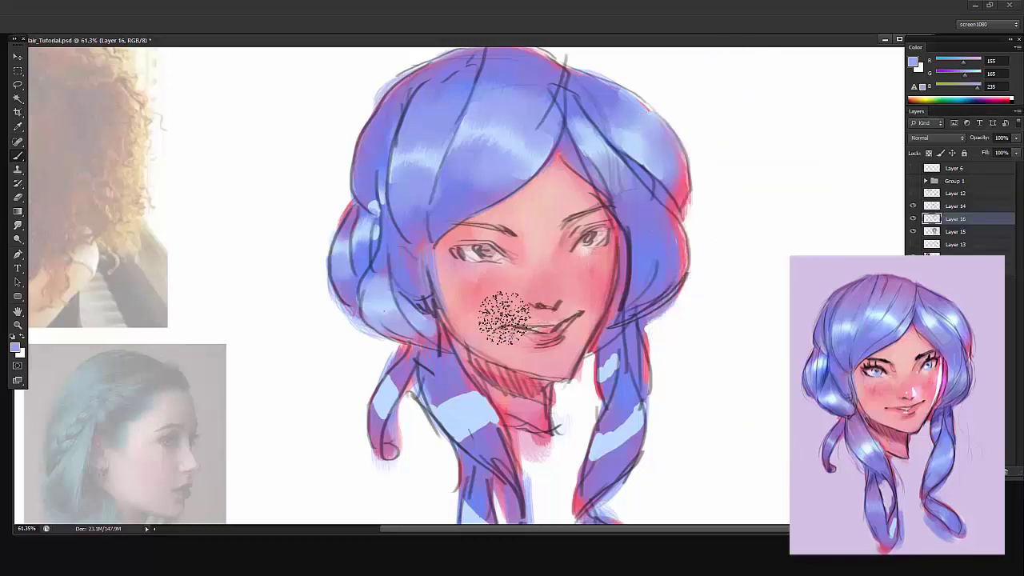
Reduce the brush size and blend the upper highlight of the left lock with sampled light blue and purple tones
{"action": "right_click", "coordinate": [583, 220]}
{"action": "left_click_drag", "start_coordinate": [622, 246], "coordinate": [612, 246]}
{"action": "left_click", "coordinate": [456, 390], "text": "alt"}
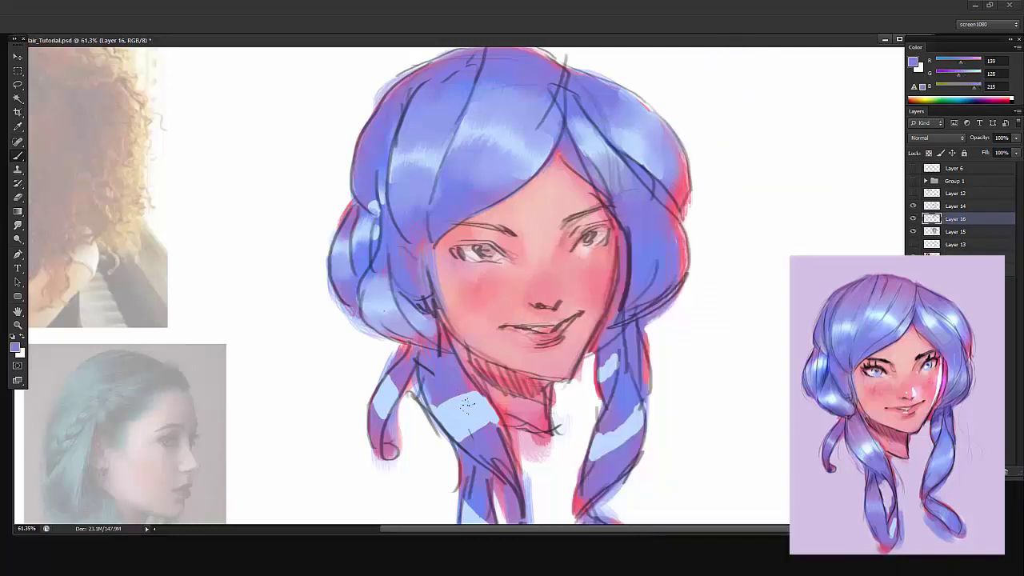
{"action": "left_click", "coordinate": [445, 406], "text": "alt"}
{"action": "mouse_move", "coordinate": [444, 401]}
{"action": "left_mouse_down"}
{"action": "mouse_move", "coordinate": [446, 409]}
{"action": "mouse_move", "coordinate": [457, 388]}
{"action": "mouse_move", "coordinate": [477, 409]}
{"action": "left_mouse_up"}
{"action": "left_click", "coordinate": [472, 411], "text": "alt"}
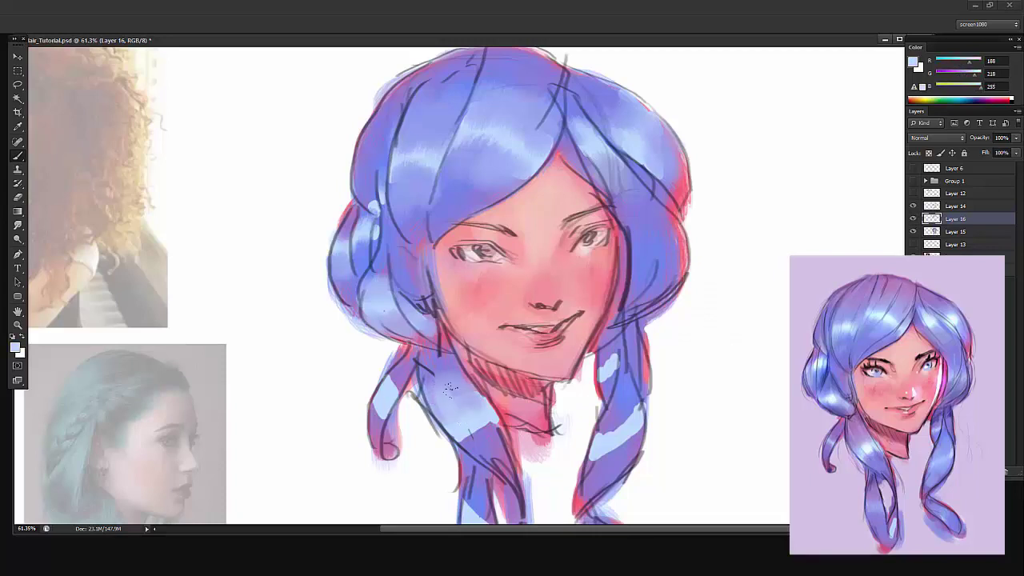
{"action": "left_click_drag", "start_coordinate": [450, 388], "coordinate": [480, 407]}
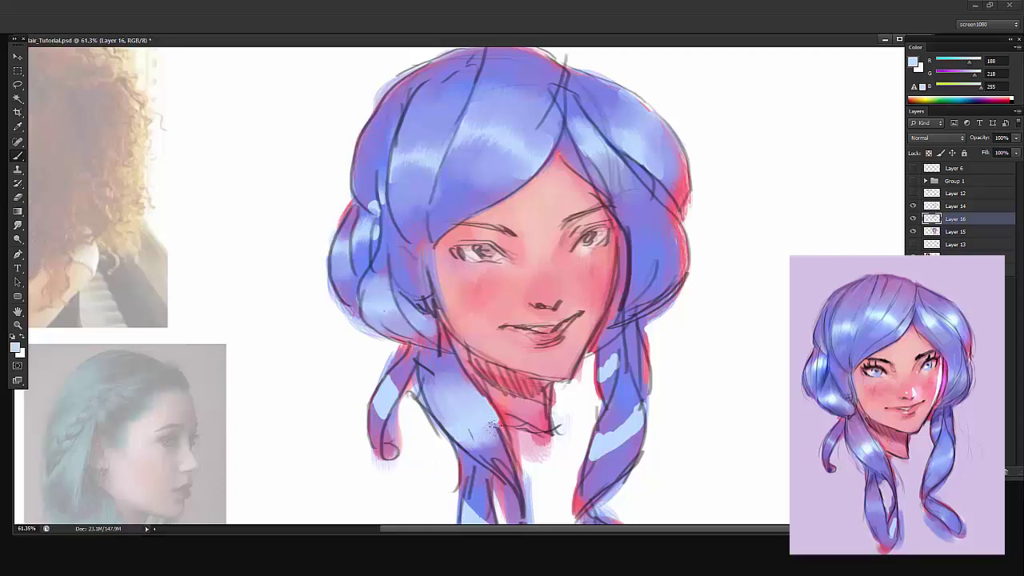
{"action": "left_click", "coordinate": [491, 450], "text": "alt"}
{"action": "left_click_drag", "start_coordinate": [462, 428], "coordinate": [501, 428]}
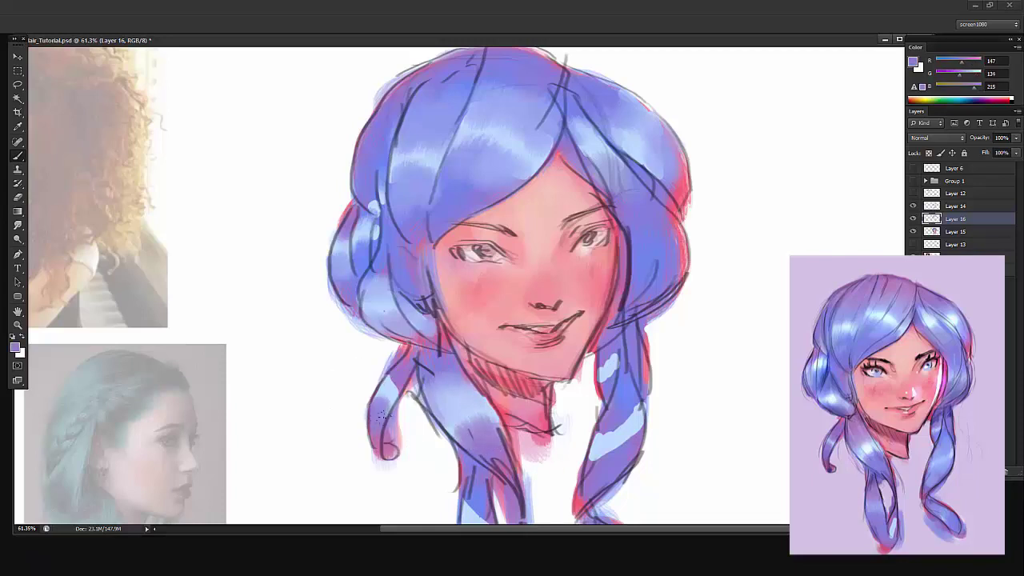
Soften the small left curl and blend the highlight in the middle of the right lock with sampled light and mid blues
{"action": "left_click_drag", "start_coordinate": [398, 374], "coordinate": [390, 392]}
{"action": "left_click", "coordinate": [610, 430], "text": "alt"}
{"action": "left_click_drag", "start_coordinate": [609, 429], "coordinate": [618, 422]}
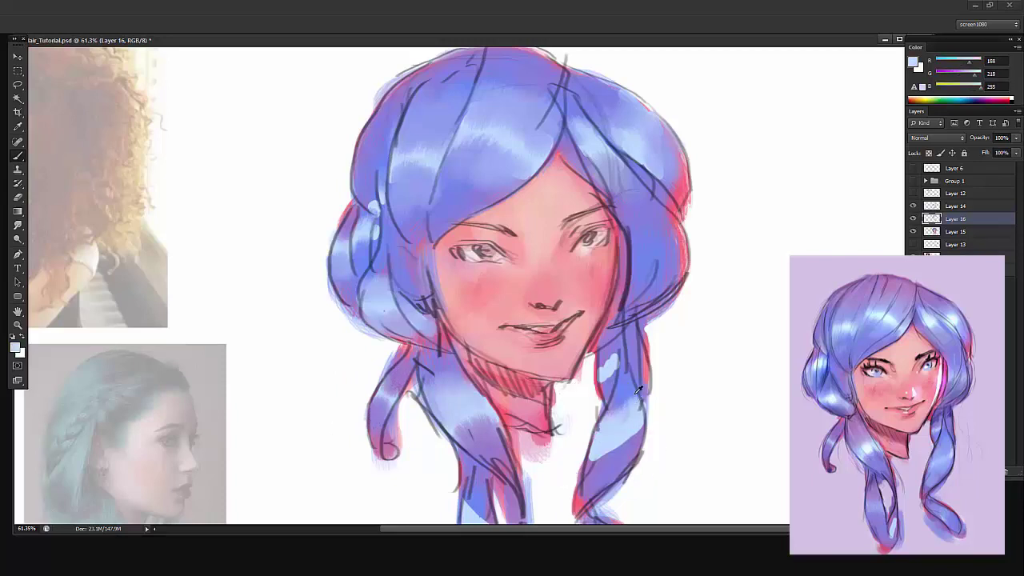
{"action": "left_click", "coordinate": [638, 391], "text": "alt"}
{"action": "mouse_move", "coordinate": [635, 394]}
{"action": "left_mouse_down"}
{"action": "mouse_move", "coordinate": [589, 470]}
{"action": "mouse_move", "coordinate": [618, 439]}
{"action": "mouse_move", "coordinate": [628, 448]}
{"action": "mouse_move", "coordinate": [590, 490]}
{"action": "left_mouse_up"}
Blend the highlight at the top of the right lock into the hair with sampled blue and purple tones
{"action": "left_click", "coordinate": [608, 347], "text": "alt"}
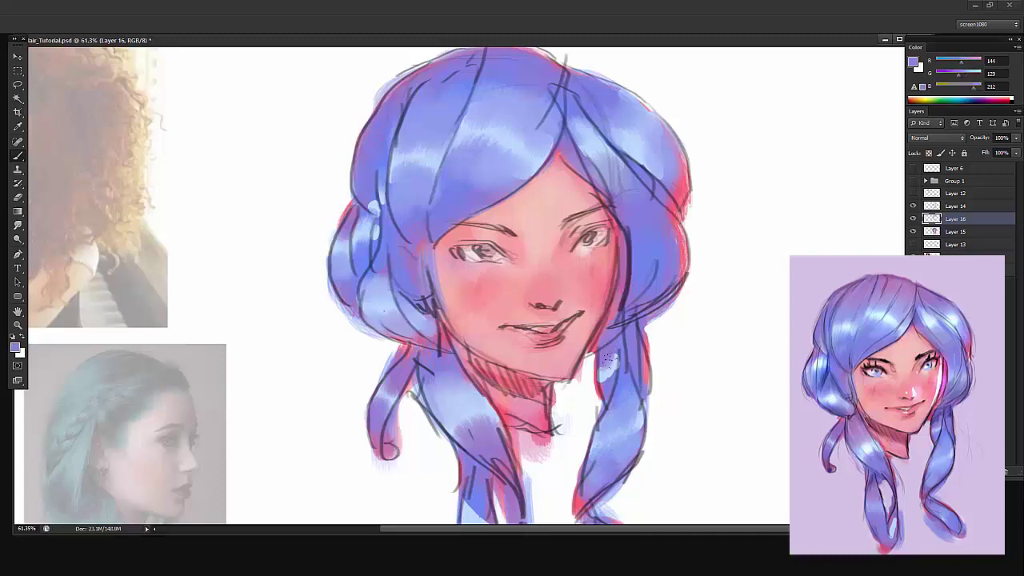
{"action": "left_click", "coordinate": [648, 357], "text": "alt"}
{"action": "left_click", "coordinate": [605, 385], "text": "alt"}
{"action": "left_click_drag", "start_coordinate": [608, 373], "coordinate": [609, 382]}
{"action": "mouse_move", "coordinate": [668, 362]}
{"action": "left_mouse_down"}
{"action": "mouse_move", "coordinate": [608, 361]}
{"action": "mouse_move", "coordinate": [632, 361]}
{"action": "left_mouse_up"}
{"action": "key", "text": "b"}
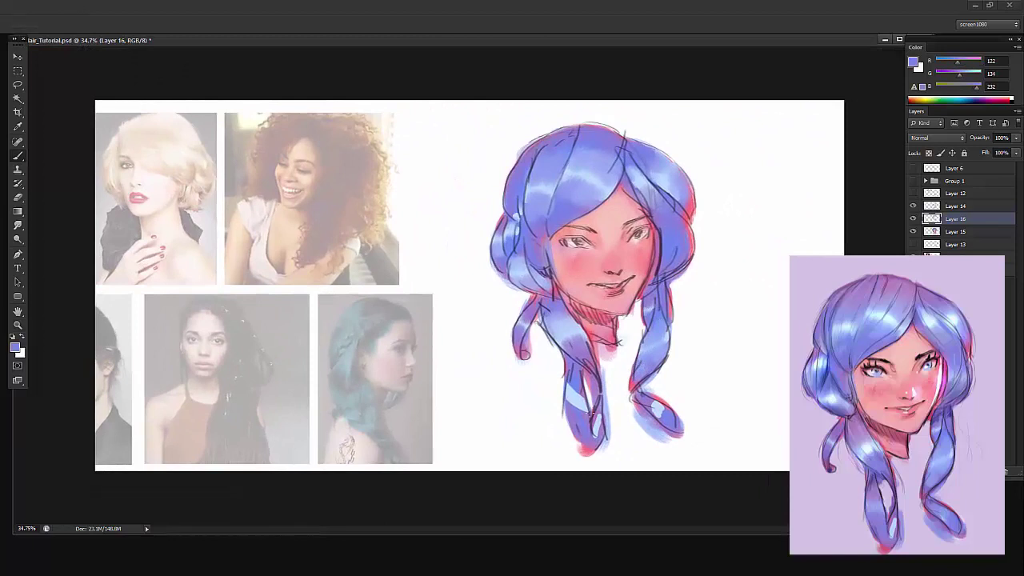
Blend the highlight on the lower twist of the left lock with sampled blues, adjusting the brush size
{"action": "left_click", "coordinate": [571, 389], "text": "alt"}
{"action": "left_click", "coordinate": [578, 398], "text": "alt"}
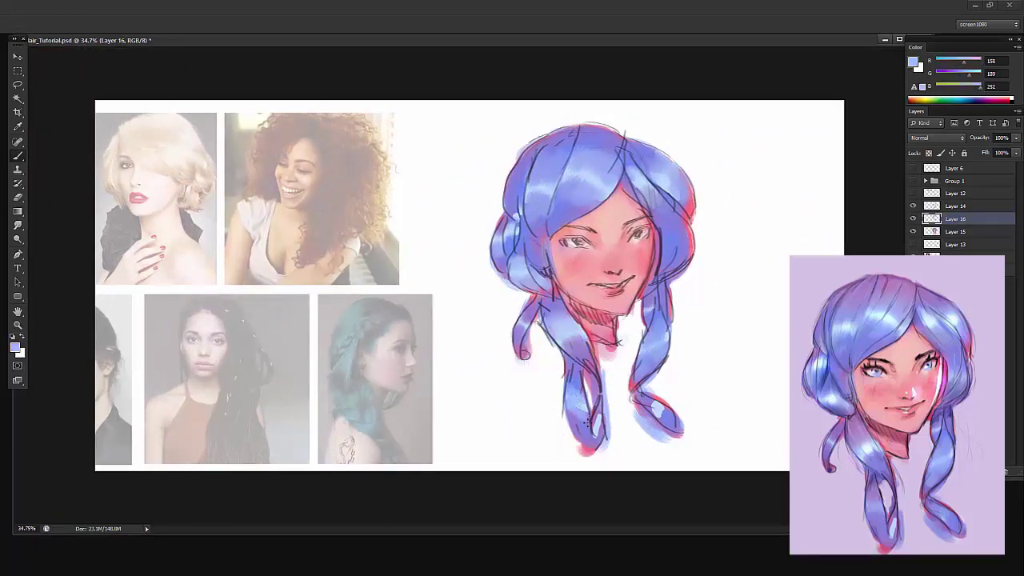
{"action": "left_click", "coordinate": [583, 431], "text": "alt"}
{"action": "right_click", "coordinate": [661, 300]}
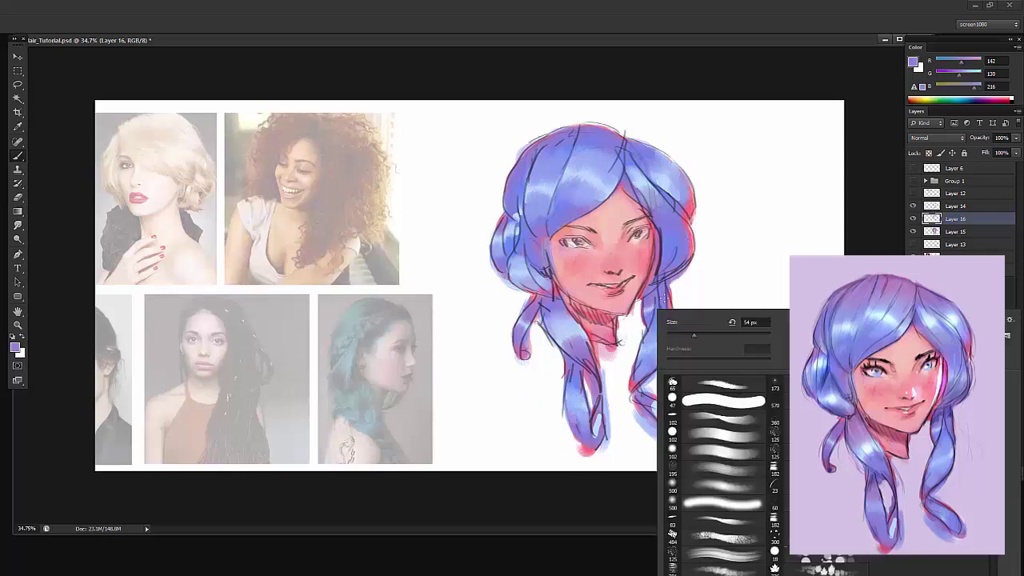
{"action": "left_click", "coordinate": [696, 334]}
{"action": "left_click", "coordinate": [587, 434], "text": "alt"}
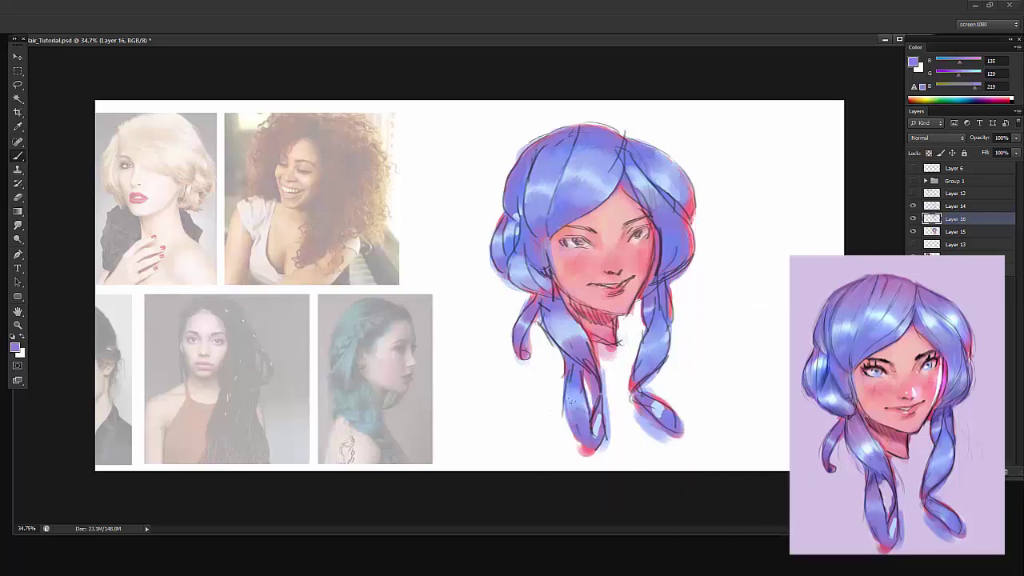
Blend the highlight on the curled tip of the right lock using sampled light and mid blues
{"action": "left_click", "coordinate": [663, 409], "text": "alt"}
{"action": "mouse_move", "coordinate": [660, 410]}
{"action": "left_mouse_down"}
{"action": "mouse_move", "coordinate": [669, 415]}
{"action": "mouse_move", "coordinate": [645, 400]}
{"action": "left_mouse_up"}
{"action": "left_click", "coordinate": [673, 418], "text": "alt"}
{"action": "left_click", "coordinate": [661, 406], "text": "alt"}
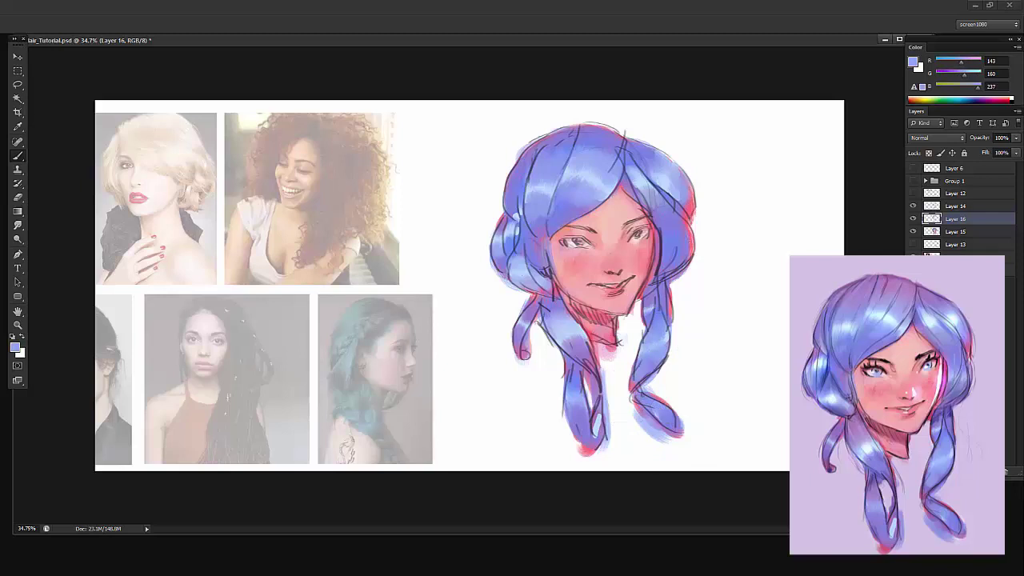
Reduce the brush size and refine the narrow highlight between the crown and the left bun with sampled tones
{"action": "left_click_drag", "start_coordinate": [541, 175], "coordinate": [549, 164]}
{"action": "right_click", "coordinate": [553, 188]}
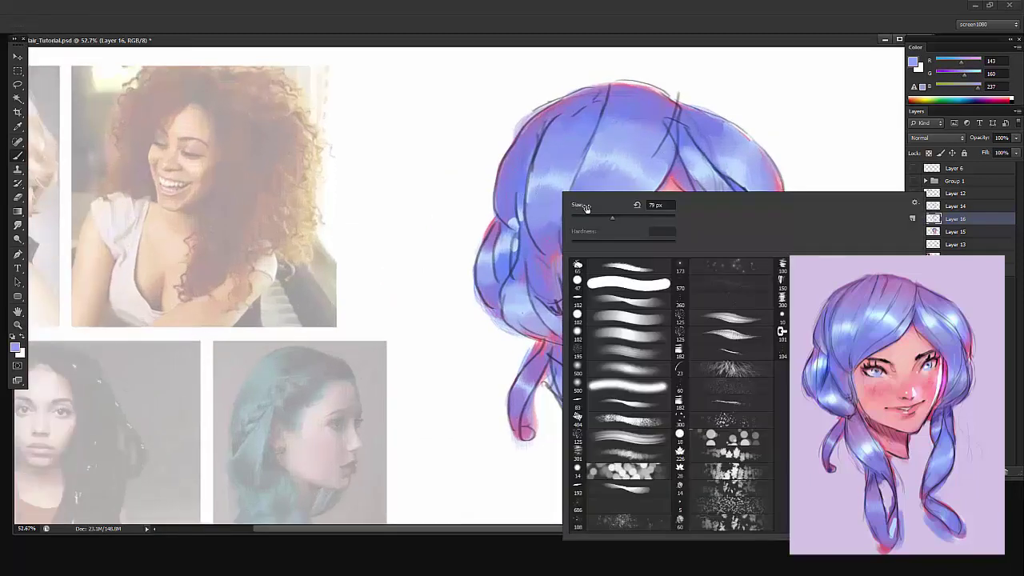
{"action": "left_click", "coordinate": [594, 217]}
{"action": "left_click", "coordinate": [514, 220], "text": "alt"}
{"action": "left_click", "coordinate": [511, 199], "text": "alt"}
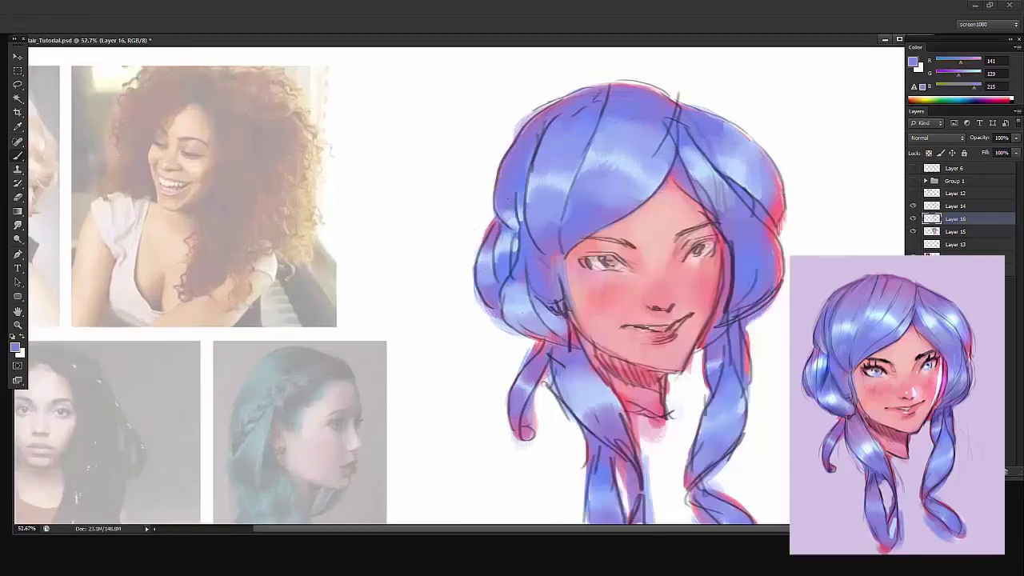
{"action": "left_click", "coordinate": [539, 183], "text": "alt"}
{"action": "left_click_drag", "start_coordinate": [669, 163], "coordinate": [582, 162]}
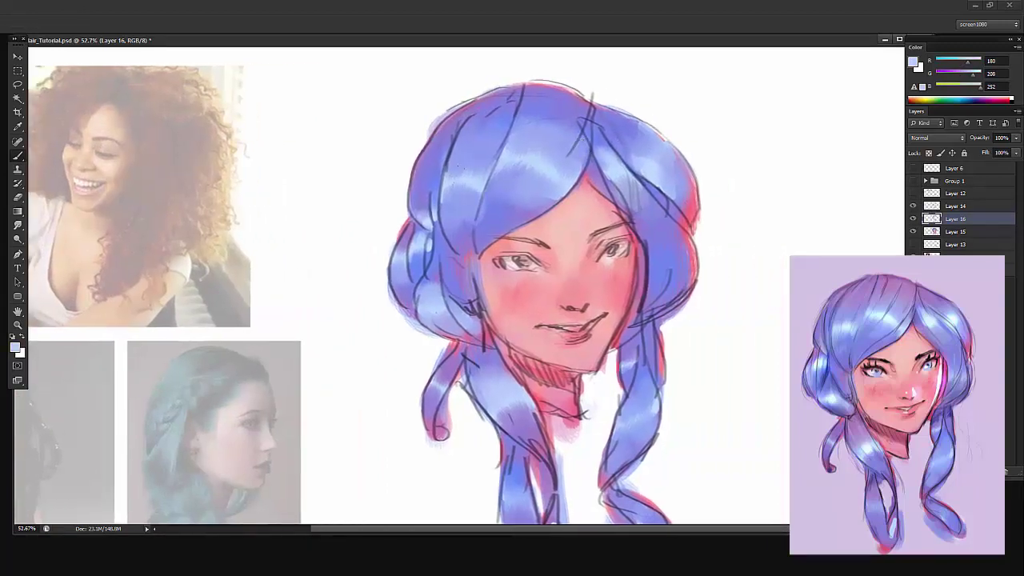
{"action": "mouse_move", "coordinate": [547, 155]}
{"action": "left_mouse_down"}
{"action": "mouse_move", "coordinate": [537, 134]}
{"action": "mouse_move", "coordinate": [552, 178]}
{"action": "mouse_move", "coordinate": [495, 192]}
{"action": "mouse_move", "coordinate": [547, 206]}
{"action": "left_mouse_up"}
{"action": "key", "text": "ctrl+z"}
{"action": "left_click", "coordinate": [512, 212], "text": "alt"}
{"action": "key", "text": "ctrl+z"}
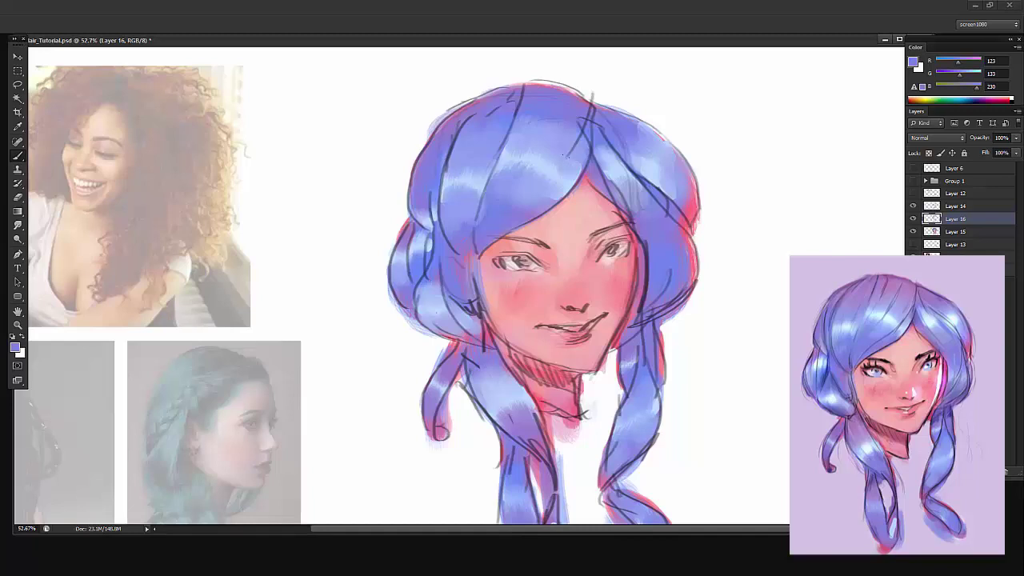
{"action": "mouse_move", "coordinate": [573, 86]}
{"action": "left_mouse_down"}
{"action": "mouse_move", "coordinate": [560, 123]}
{"action": "mouse_move", "coordinate": [530, 128]}
{"action": "left_mouse_up"}
{"action": "key", "text": "ctrl+z"}
{"action": "left_click_drag", "start_coordinate": [487, 197], "coordinate": [503, 131]}
{"action": "mouse_move", "coordinate": [563, 88]}
{"action": "left_mouse_down"}
{"action": "mouse_move", "coordinate": [592, 100]}
{"action": "mouse_move", "coordinate": [534, 82]}
{"action": "mouse_move", "coordinate": [587, 78]}
{"action": "left_mouse_up"}
{"action": "key", "text": "ctrl+alt+z"}
{"action": "key", "text": "ctrl+alt+z"}
{"action": "key", "text": "ctrl+alt+z"}
{"action": "key", "text": "ctrl+alt+z"}
Sample the pink rim color, set the brush to 99 px, and blend a pink-purple tint into the top of the crown
{"action": "left_click", "coordinate": [687, 203], "text": "alt"}
{"action": "right_click", "coordinate": [601, 144]}
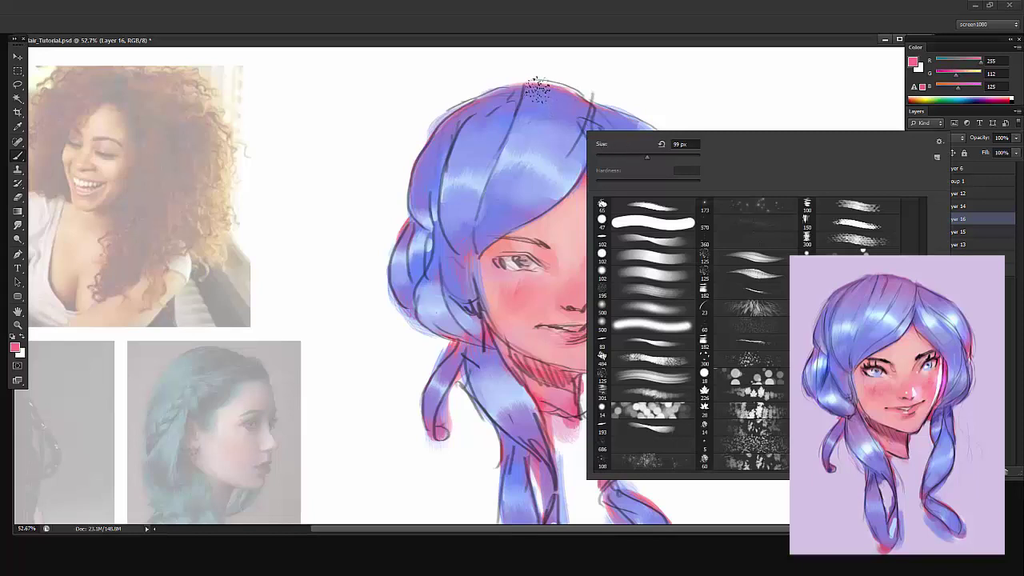
{"action": "mouse_move", "coordinate": [535, 90]}
{"action": "left_mouse_down"}
{"action": "mouse_move", "coordinate": [534, 115]}
{"action": "mouse_move", "coordinate": [546, 122]}
{"action": "mouse_move", "coordinate": [573, 128]}
{"action": "left_mouse_up"}
{"action": "left_click", "coordinate": [568, 119], "text": "alt"}
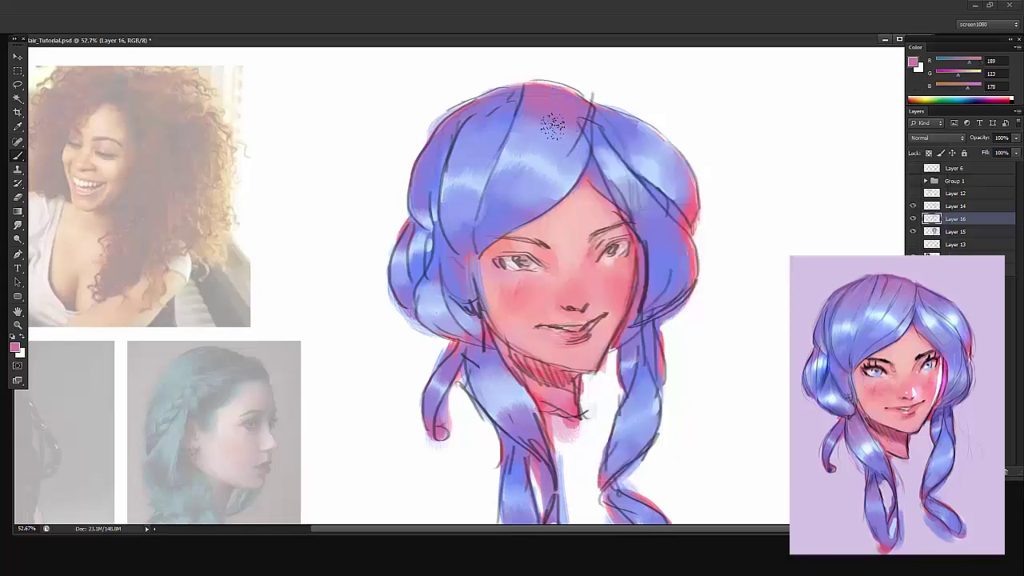
{"action": "left_click", "coordinate": [545, 116], "text": "alt"}
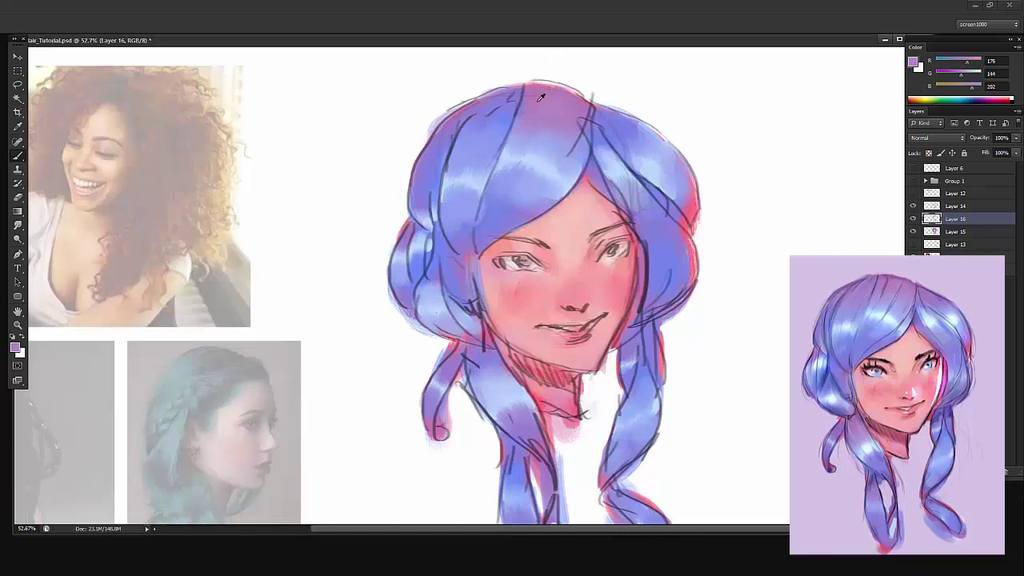
{"action": "left_click", "coordinate": [543, 116], "text": "alt"}
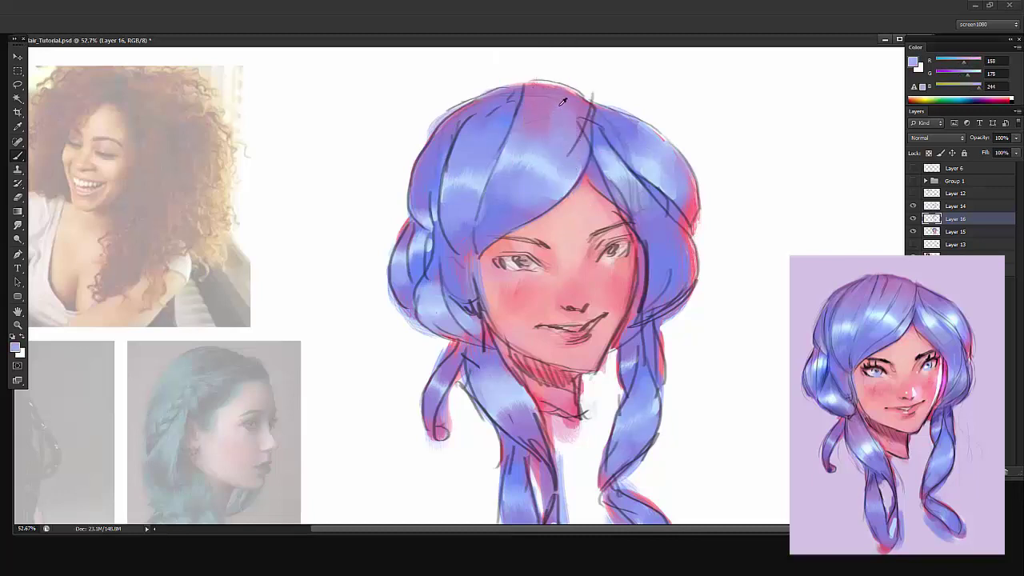
{"action": "left_click", "coordinate": [551, 106], "text": "alt"}
Extend the purple tint across both sides of the crown and onto the upper edge of the left bun
{"action": "left_click_drag", "start_coordinate": [514, 97], "coordinate": [463, 158]}
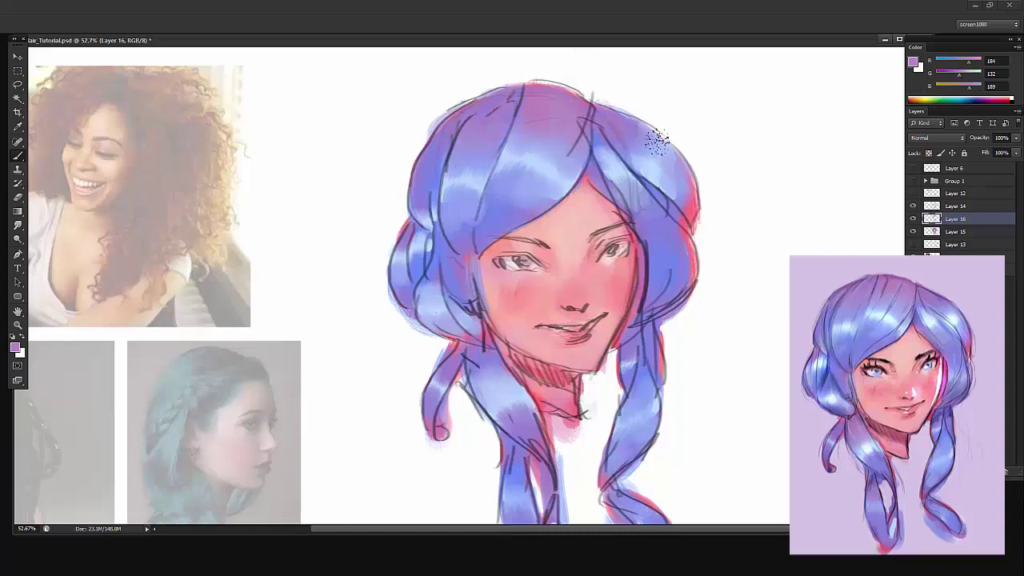
{"action": "key", "text": "z"}
{"action": "left_click", "coordinate": [593, 160], "text": "alt"}
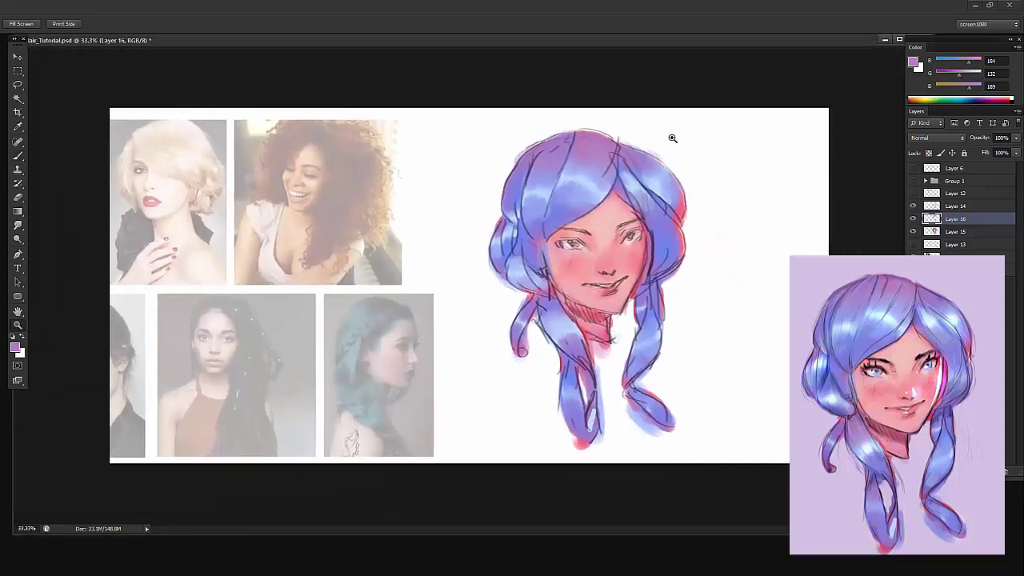
{"action": "left_click", "coordinate": [619, 132]}
{"action": "key", "text": "b"}
{"action": "left_click", "coordinate": [605, 119], "text": "alt"}
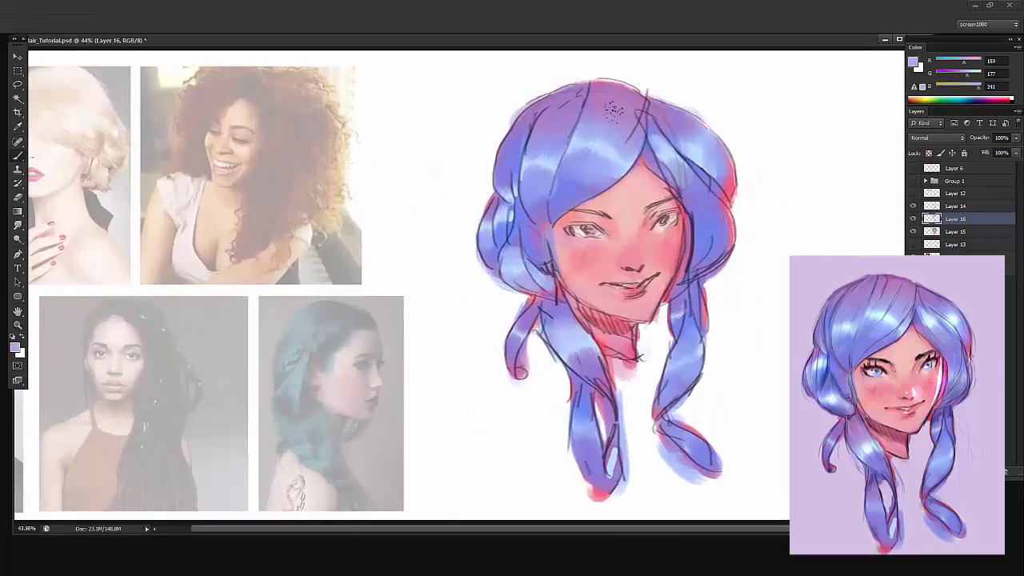
{"action": "left_click", "coordinate": [610, 105], "text": "alt"}
{"action": "left_click_drag", "start_coordinate": [500, 197], "coordinate": [478, 220]}
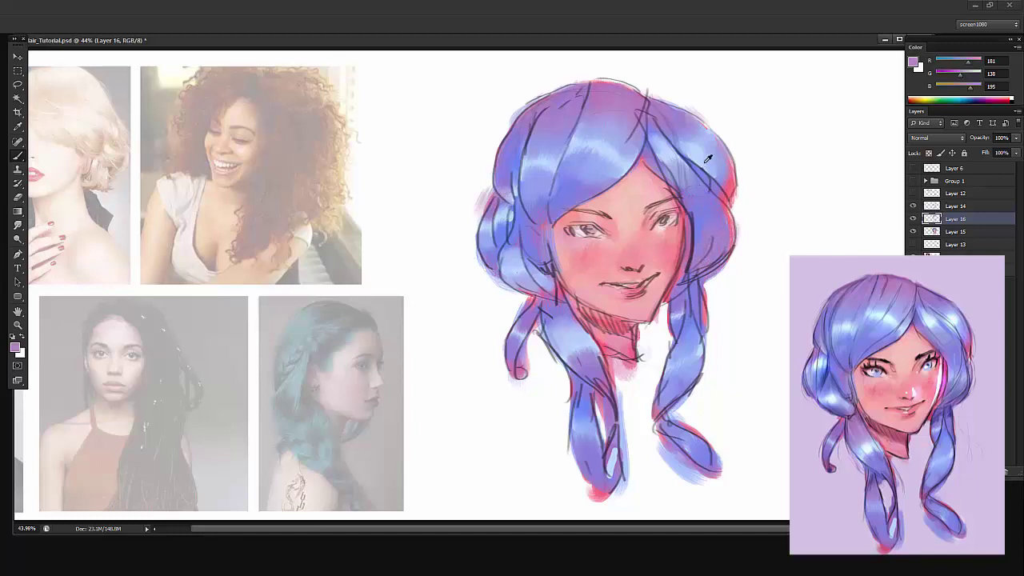
Add a light-blue highlight to the right bun and a sampled purple tint around the top of the left lock
{"action": "left_click", "coordinate": [704, 235], "text": "alt"}
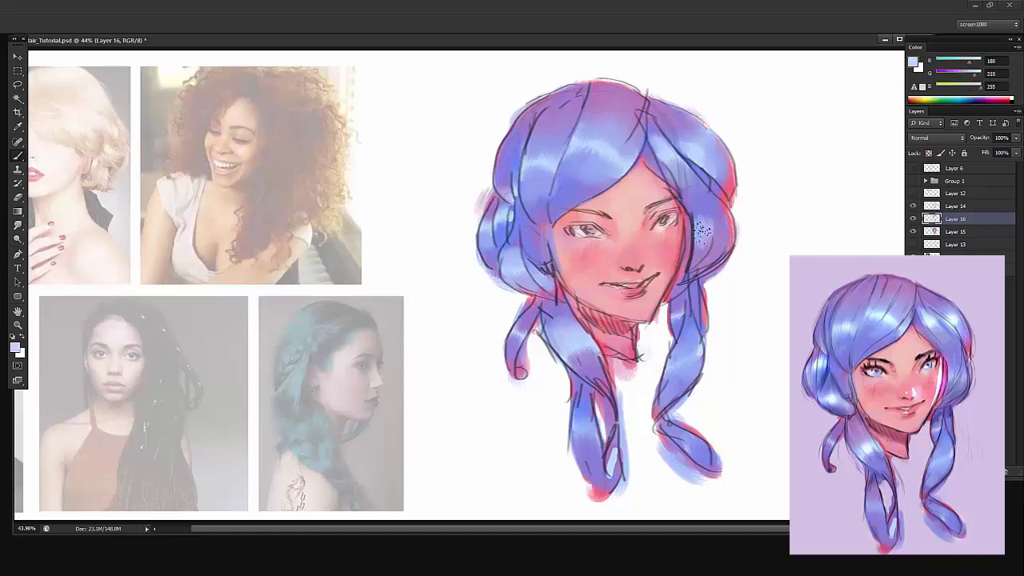
{"action": "left_click", "coordinate": [717, 228], "text": "alt"}
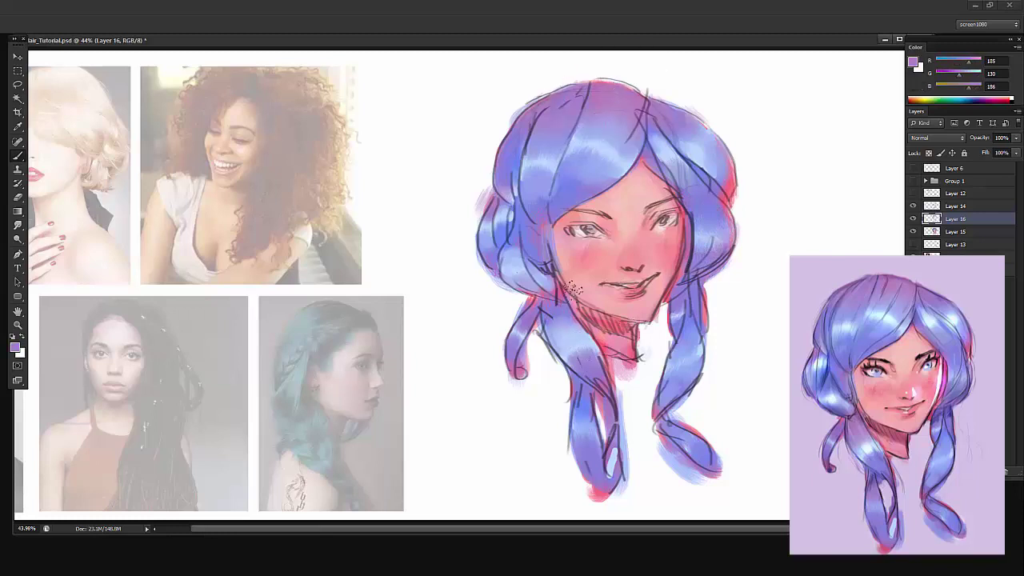
{"action": "left_click", "coordinate": [577, 183], "text": "alt"}
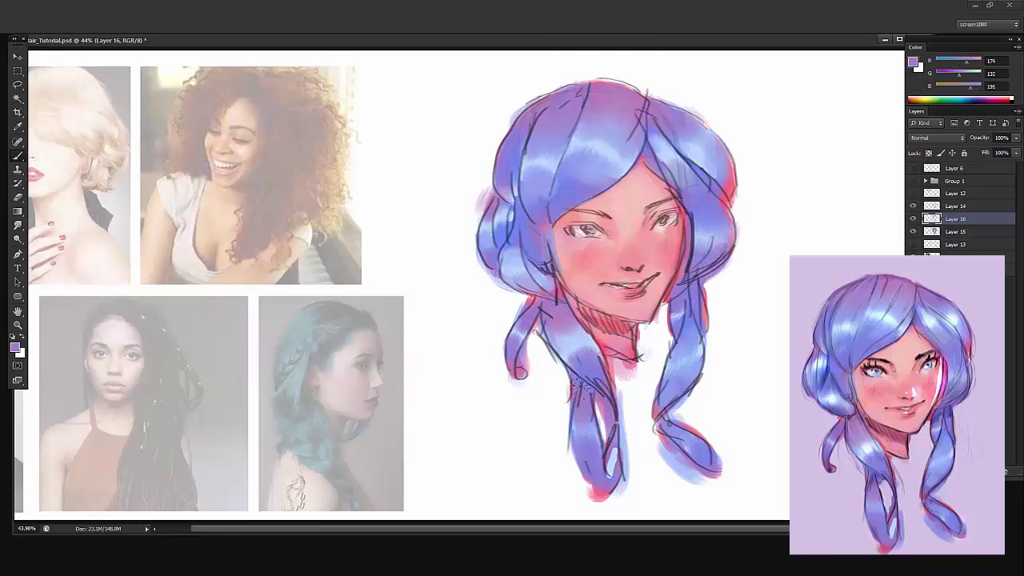
{"action": "left_click", "coordinate": [593, 356], "text": "alt"}
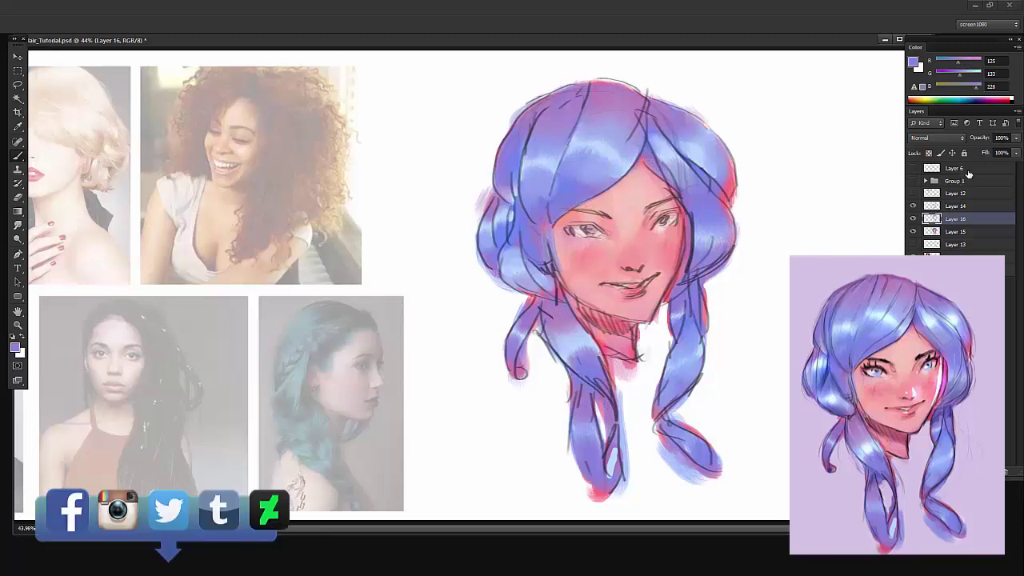
Fade the sketch lines by setting Layer 14's opacity to 38%
{"action": "left_click", "coordinate": [957, 206]}
{"action": "left_click_drag", "start_coordinate": [981, 138], "coordinate": [984, 137]}
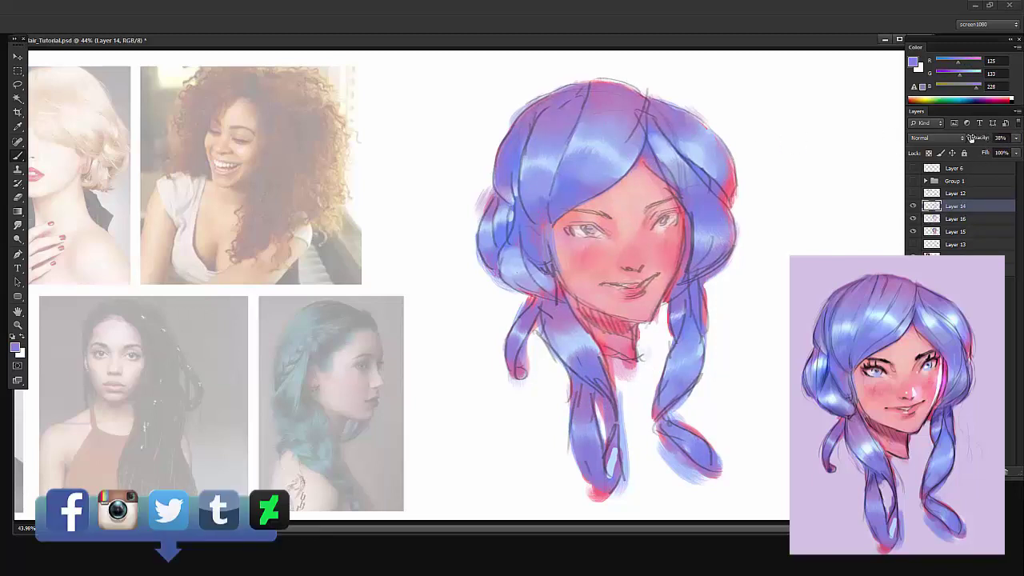
{"action": "key", "text": "z"}
{"action": "left_click_drag", "start_coordinate": [758, 193], "coordinate": [745, 193]}
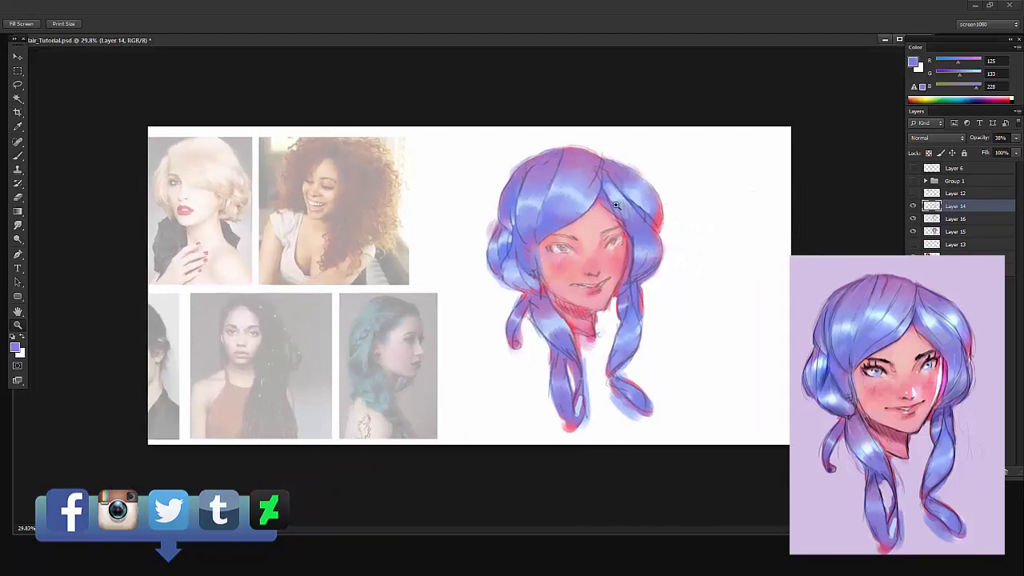
{"action": "left_click_drag", "start_coordinate": [616, 205], "coordinate": [661, 182]}
On Layer 16, touch up the lower edge of the fringe with sampled mid blue
{"action": "left_click", "coordinate": [965, 221]}
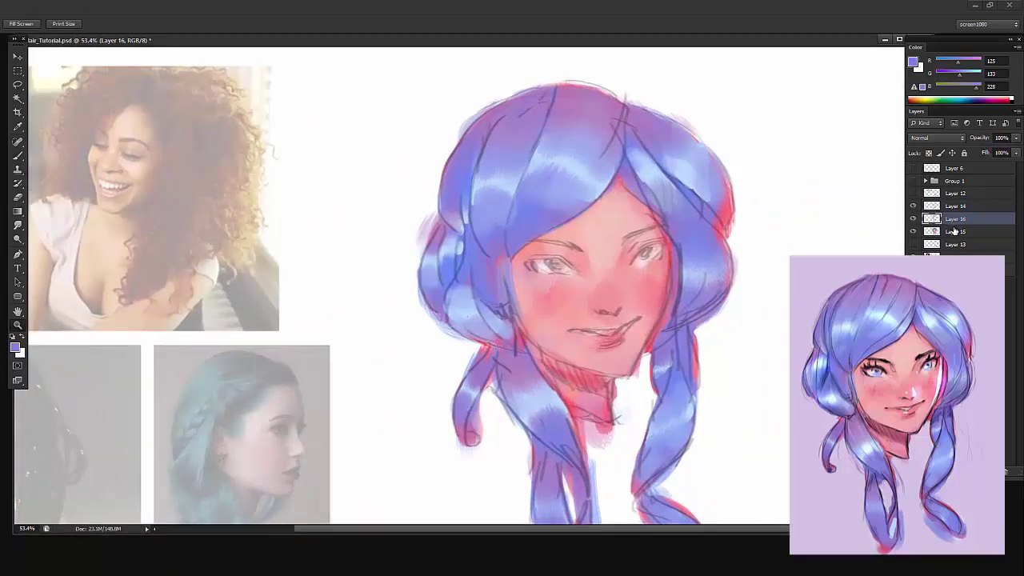
{"action": "key", "text": "b"}
{"action": "left_click_drag", "start_coordinate": [526, 208], "coordinate": [515, 221]}
{"action": "left_click", "coordinate": [532, 215], "text": "alt"}
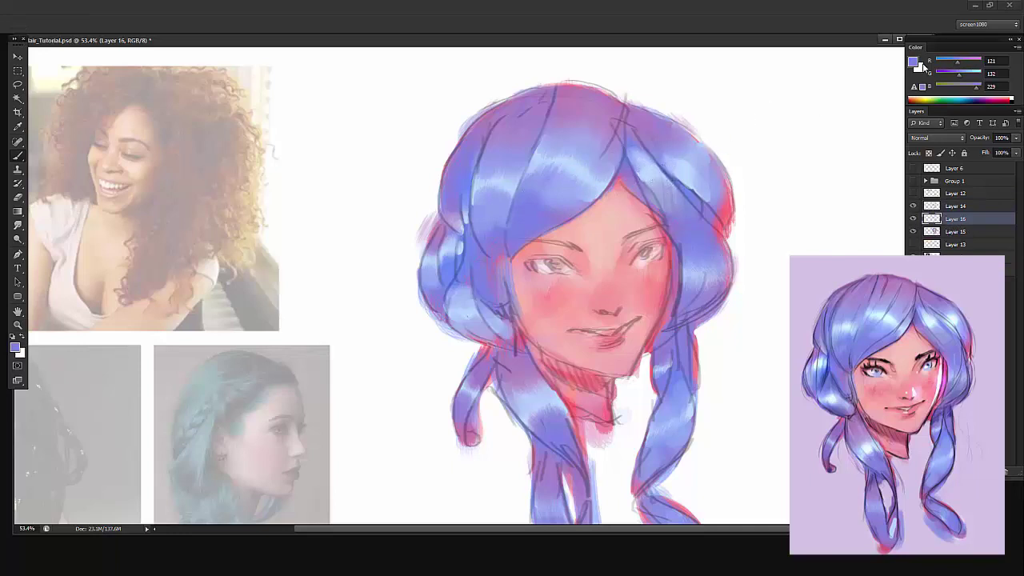
Pick a dark blue (RGB 36, 46, 136), adjust the brush size, and paint shadows at the parting and the left bun's fold
{"action": "left_click", "coordinate": [913, 61]}
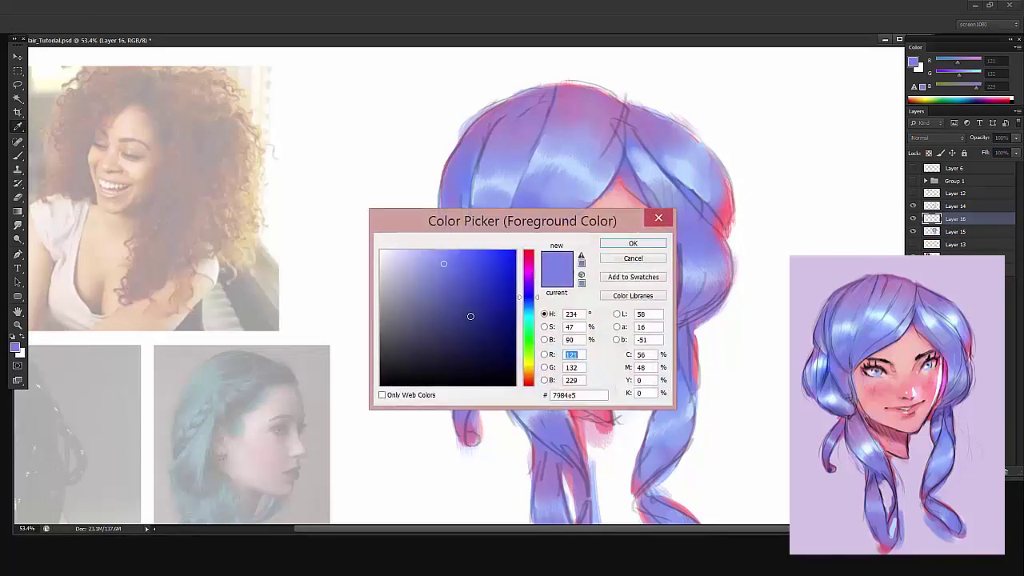
{"action": "mouse_move", "coordinate": [470, 314]}
{"action": "left_mouse_down"}
{"action": "mouse_move", "coordinate": [477, 322]}
{"action": "mouse_move", "coordinate": [480, 314]}
{"action": "left_mouse_up"}
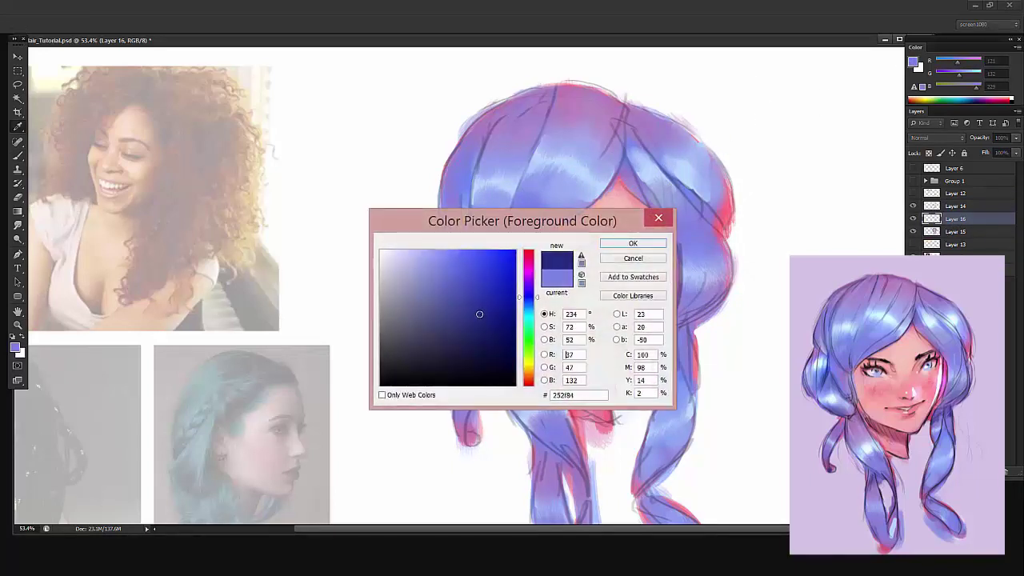
{"action": "left_click", "coordinate": [633, 243]}
{"action": "right_click", "coordinate": [599, 181]}
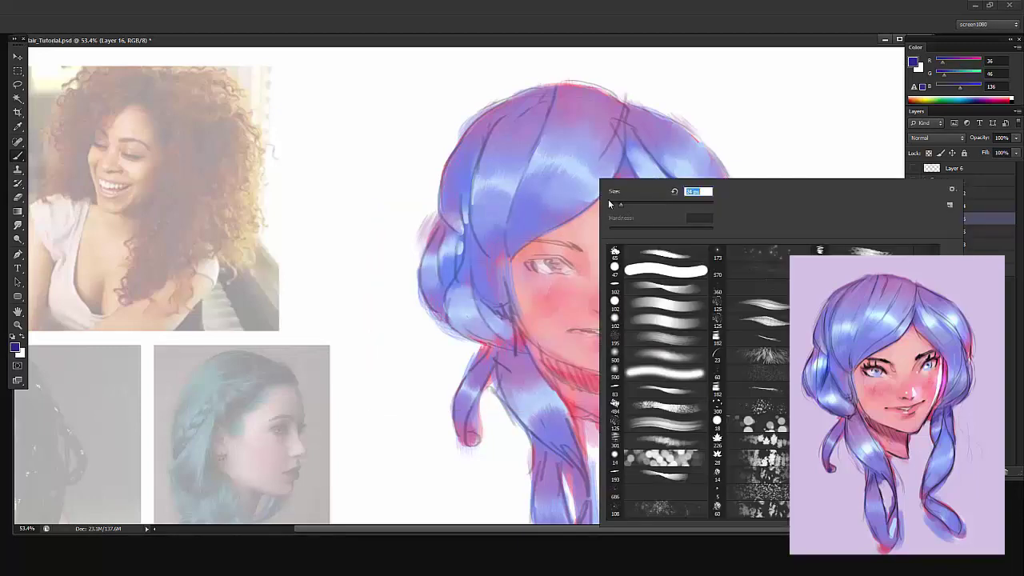
{"action": "left_click", "coordinate": [620, 171]}
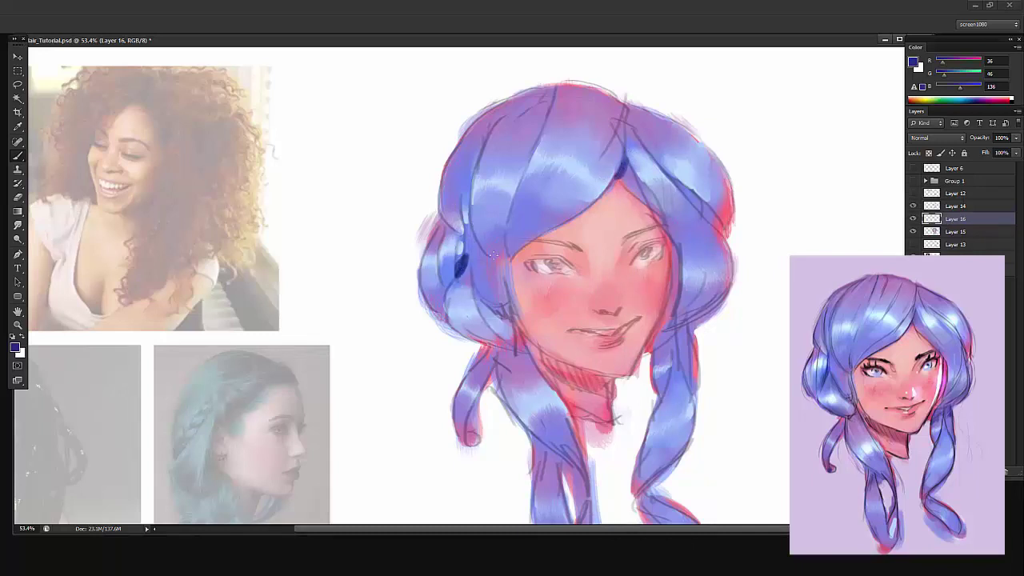
Paint dark-blue shadows beneath the left bun near the ear and where the right lock meets the right bun
{"action": "scroll", "coordinate": [493, 256], "scroll_direction": "down", "scroll_amount": 3}
{"action": "scroll", "coordinate": [566, 288], "scroll_direction": "up", "scroll_amount": 4}
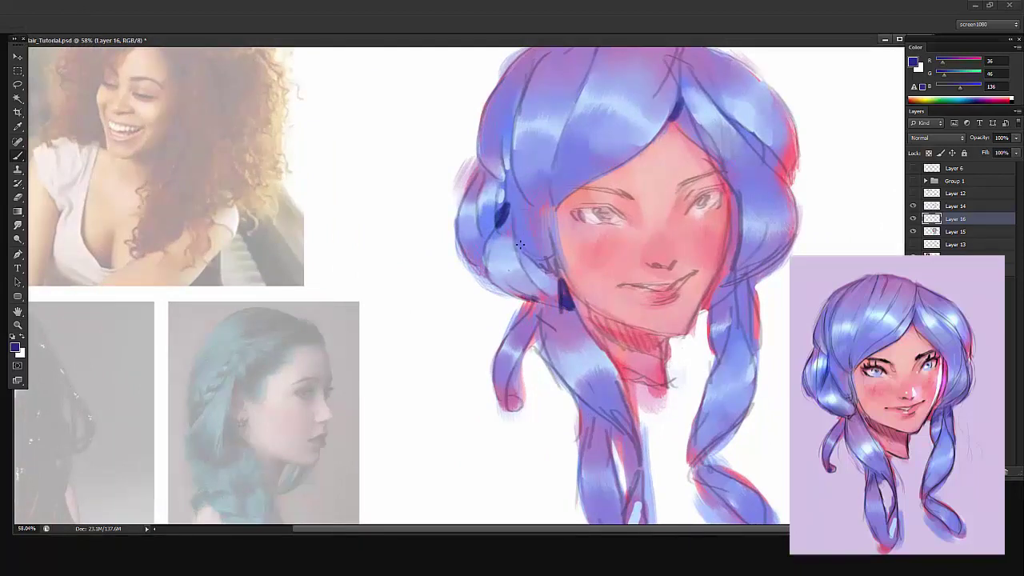
{"action": "left_click_drag", "start_coordinate": [595, 196], "coordinate": [545, 242]}
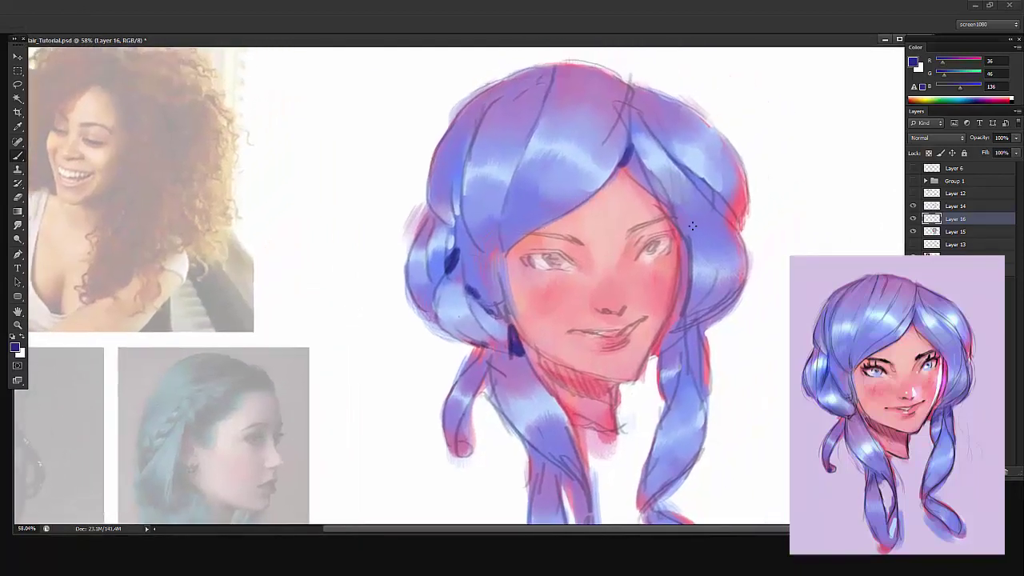
{"action": "mouse_move", "coordinate": [672, 336]}
{"action": "left_mouse_down"}
{"action": "mouse_move", "coordinate": [700, 327]}
{"action": "mouse_move", "coordinate": [676, 340]}
{"action": "left_mouse_up"}
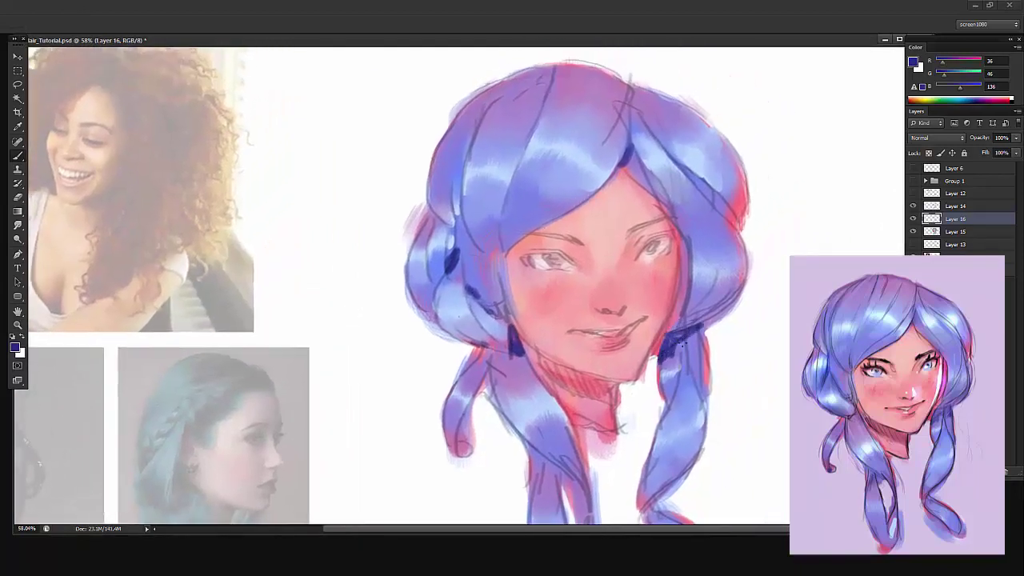
{"action": "left_click_drag", "start_coordinate": [727, 251], "coordinate": [594, 273]}
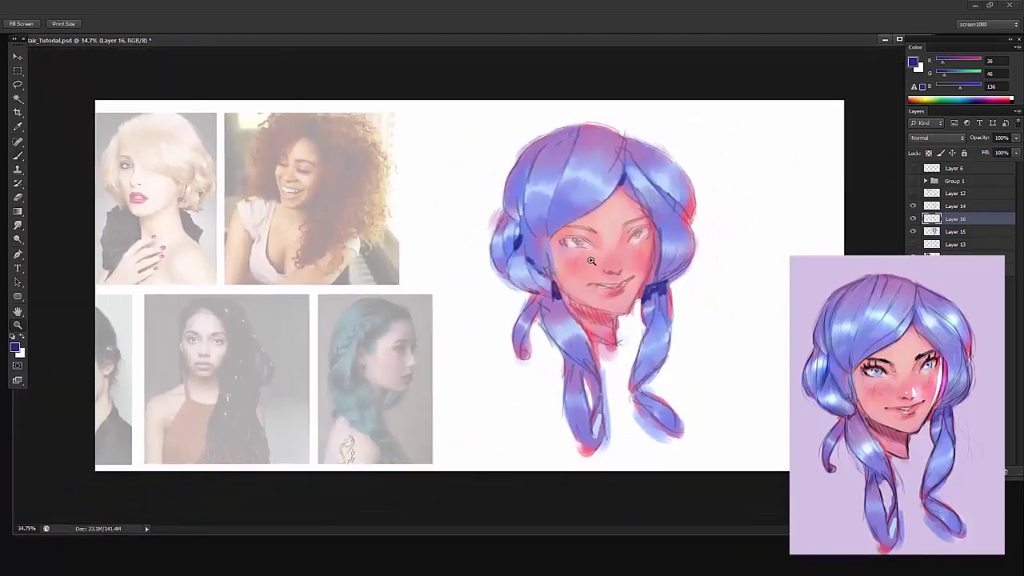
Resize the brush and paint dark-blue shadows at the small left curl's tip and the top of the lower left lock
{"action": "left_click_drag", "start_coordinate": [580, 322], "coordinate": [672, 320]}
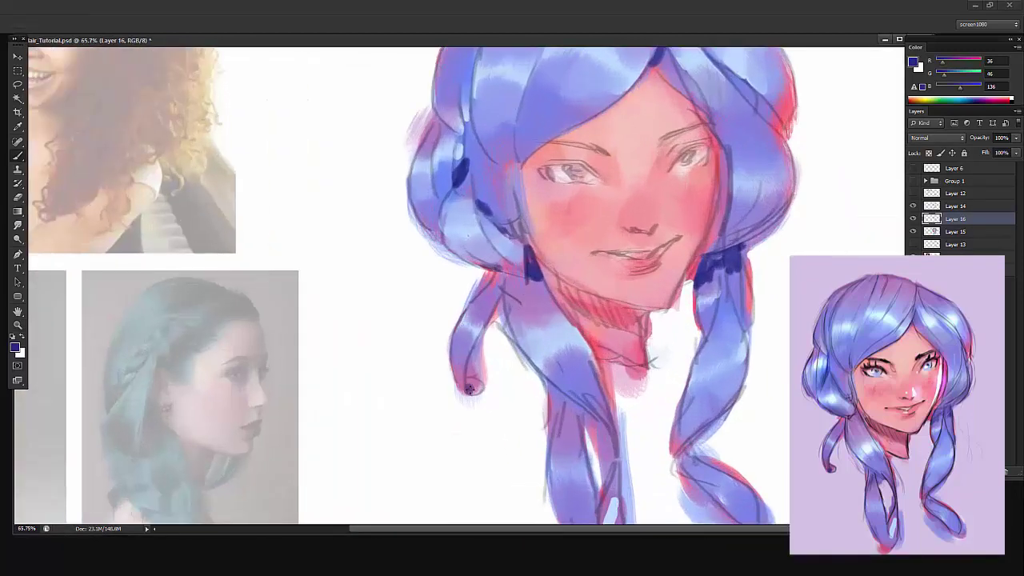
{"action": "right_click", "coordinate": [568, 410]}
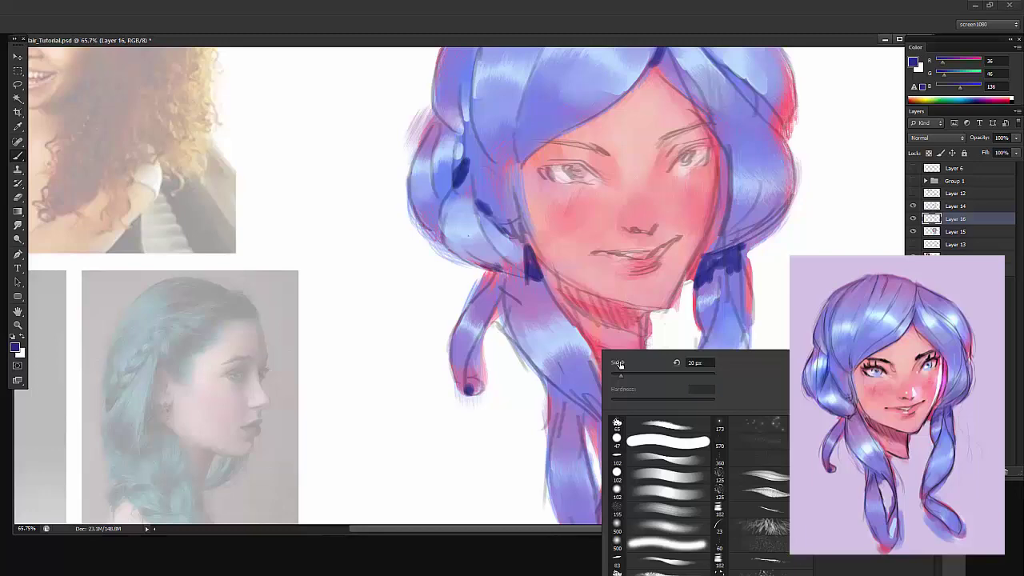
{"action": "mouse_move", "coordinate": [564, 400]}
{"action": "left_mouse_down"}
{"action": "mouse_move", "coordinate": [569, 439]}
{"action": "mouse_move", "coordinate": [574, 404]}
{"action": "left_mouse_up"}
{"action": "left_click_drag", "start_coordinate": [623, 362], "coordinate": [565, 367]}
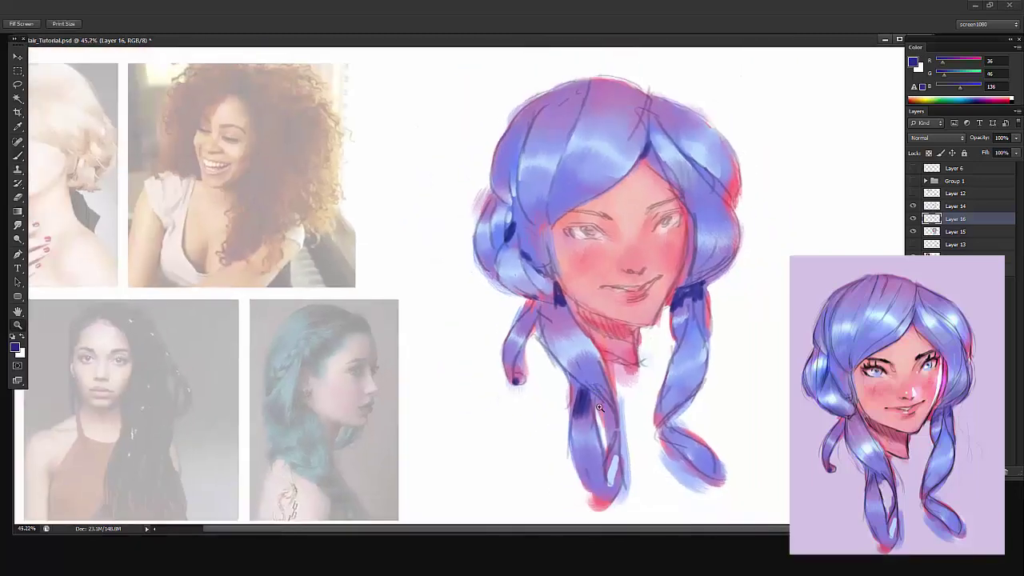
Soften the new dark-blue shadow on the lower left lock with the 195 px textured eraser
{"action": "key", "text": "e"}
{"action": "right_click", "coordinate": [647, 299]}
{"action": "left_click", "coordinate": [704, 459]}
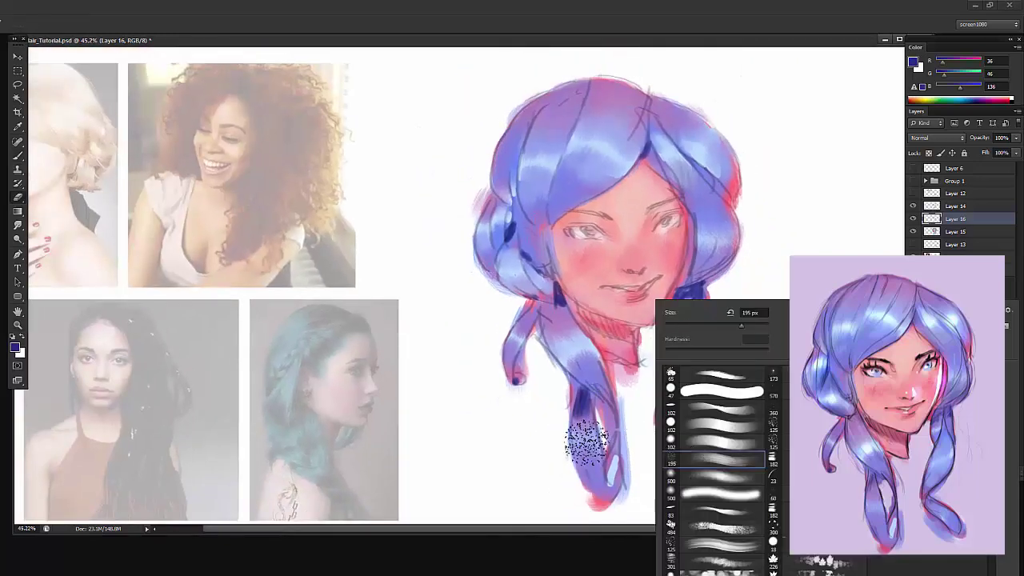
{"action": "left_click_drag", "start_coordinate": [588, 443], "coordinate": [592, 414]}
{"action": "key", "text": "ctrl+z"}
{"action": "key", "text": "z"}
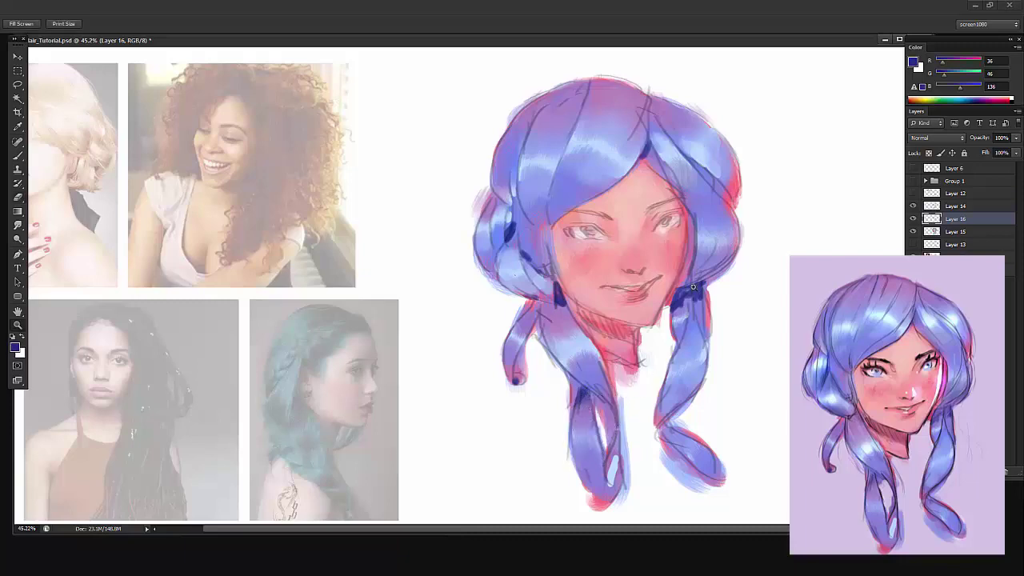
Adjust the brush size and paint dark-blue shadows directly below the highlight band across the fringe and the hair's left side
{"action": "left_click_drag", "start_coordinate": [695, 128], "coordinate": [724, 129]}
{"action": "key", "text": "b"}
{"action": "right_click", "coordinate": [528, 174]}
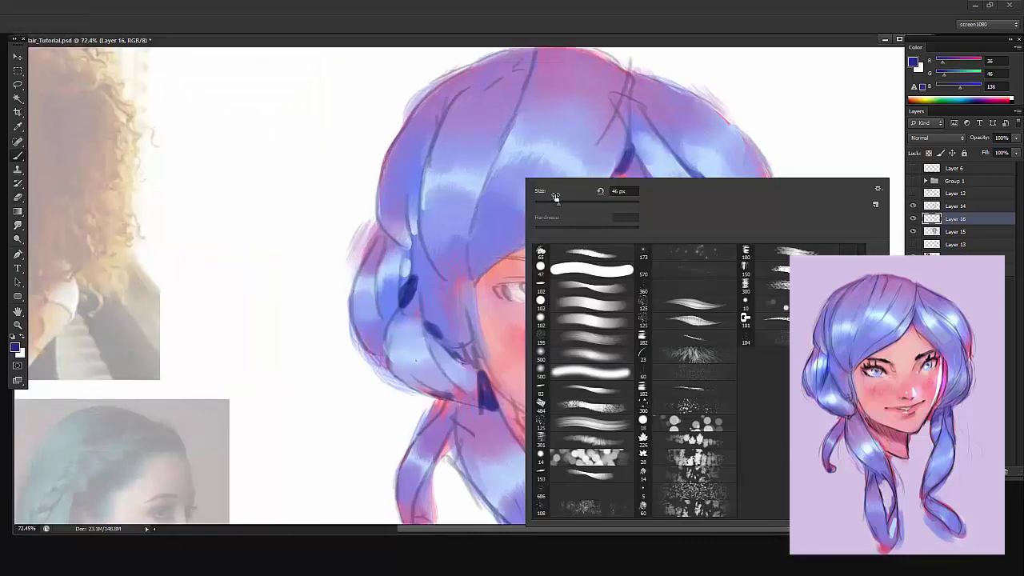
{"action": "left_click_drag", "start_coordinate": [551, 193], "coordinate": [565, 195]}
{"action": "left_click", "coordinate": [501, 176]}
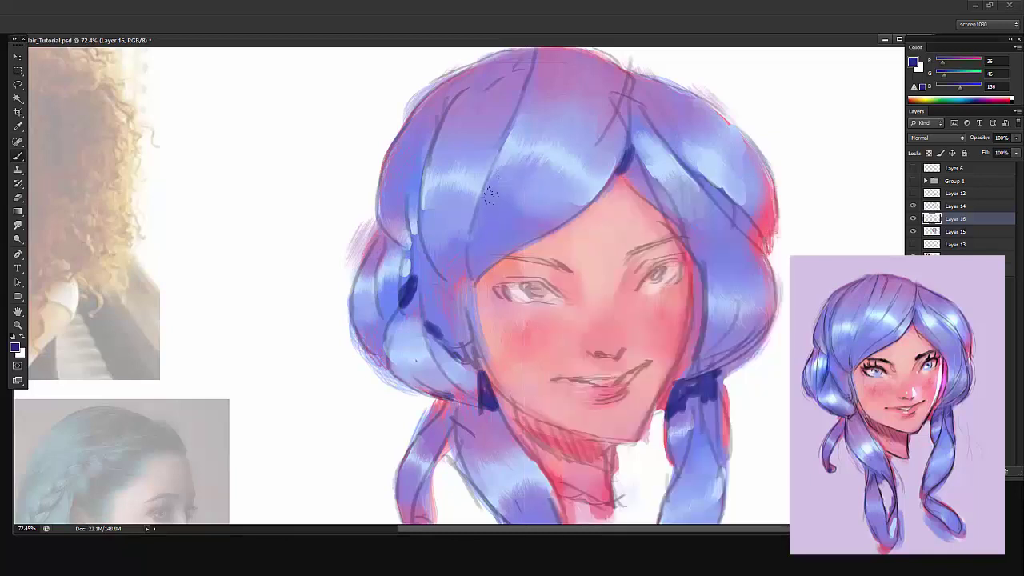
{"action": "mouse_move", "coordinate": [501, 180]}
{"action": "left_mouse_down"}
{"action": "mouse_move", "coordinate": [491, 192]}
{"action": "mouse_move", "coordinate": [526, 171]}
{"action": "mouse_move", "coordinate": [539, 198]}
{"action": "mouse_move", "coordinate": [572, 201]}
{"action": "mouse_move", "coordinate": [587, 216]}
{"action": "mouse_move", "coordinate": [570, 210]}
{"action": "left_mouse_up"}
{"action": "mouse_move", "coordinate": [424, 214]}
{"action": "left_mouse_down"}
{"action": "mouse_move", "coordinate": [460, 206]}
{"action": "mouse_move", "coordinate": [466, 230]}
{"action": "mouse_move", "coordinate": [459, 213]}
{"action": "mouse_move", "coordinate": [403, 232]}
{"action": "mouse_move", "coordinate": [418, 256]}
{"action": "mouse_move", "coordinate": [385, 224]}
{"action": "left_mouse_up"}
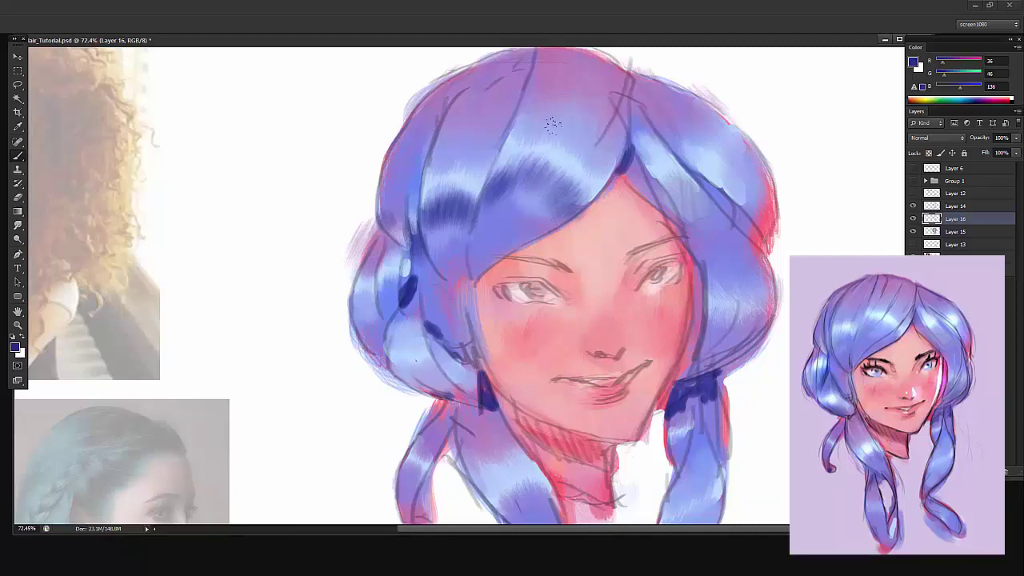
Paint dark-blue shadows on the right bun, along the right side of the face, beneath the left bun's highlight and at the left temple
{"action": "left_click_drag", "start_coordinate": [708, 345], "coordinate": [764, 336]}
{"action": "left_click_drag", "start_coordinate": [696, 271], "coordinate": [694, 340]}
{"action": "left_click_drag", "start_coordinate": [428, 377], "coordinate": [454, 384]}
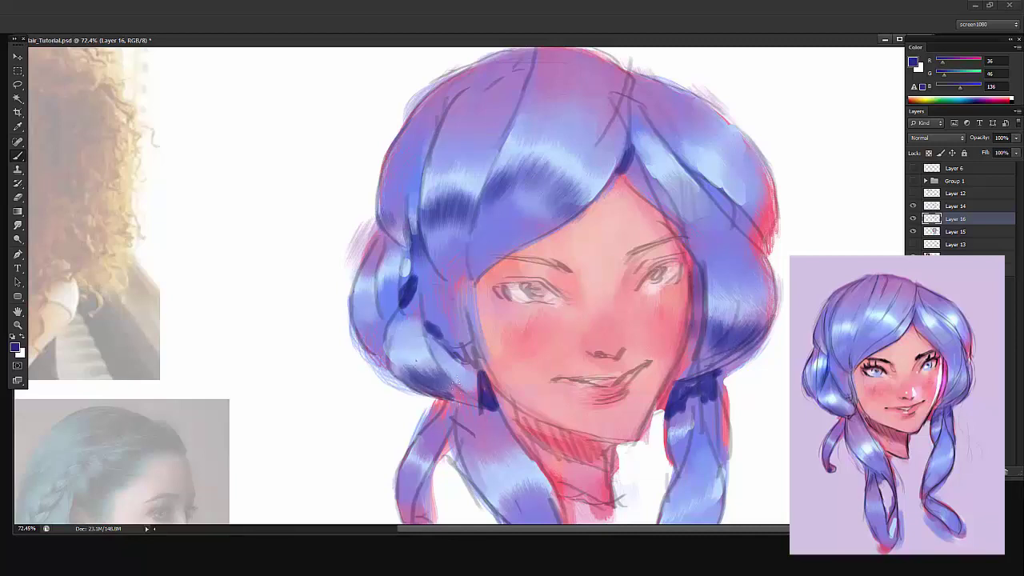
{"action": "mouse_move", "coordinate": [432, 324]}
{"action": "left_mouse_down"}
{"action": "mouse_move", "coordinate": [434, 302]}
{"action": "mouse_move", "coordinate": [470, 310]}
{"action": "mouse_move", "coordinate": [468, 288]}
{"action": "left_mouse_up"}
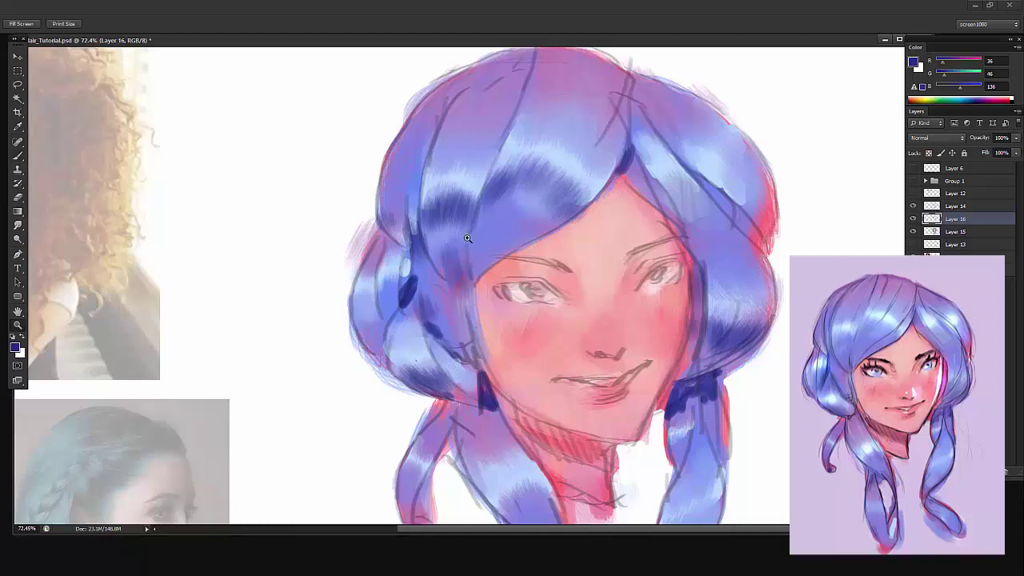
Blend the fringe shadows with blues sampled from the hair, and soften the dark-blue shadows around the locks with the eraser
{"action": "left_click", "coordinate": [460, 216], "text": "alt"}
{"action": "left_click_drag", "start_coordinate": [448, 240], "coordinate": [432, 233]}
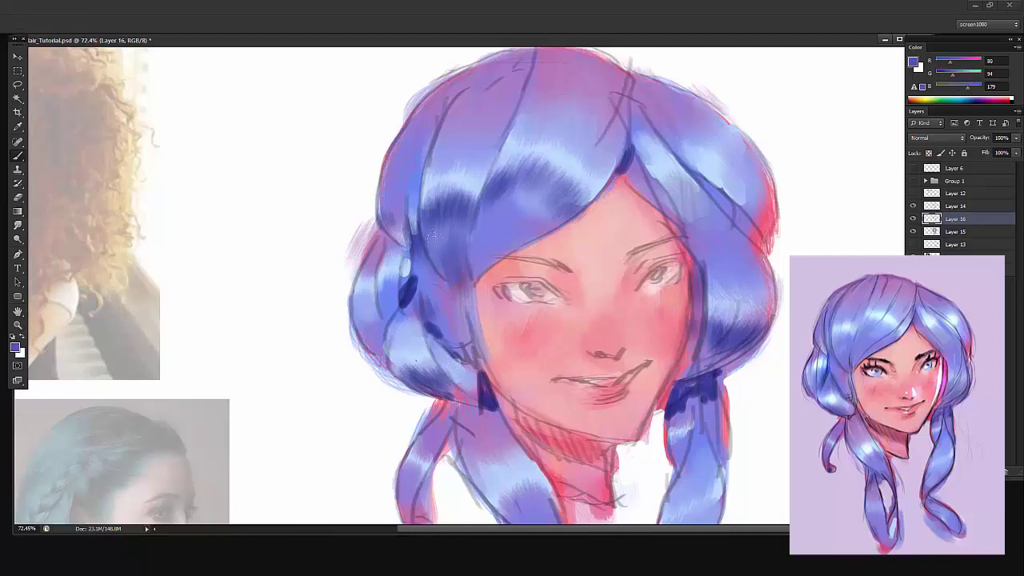
{"action": "left_click", "coordinate": [496, 229], "text": "alt"}
{"action": "left_click_drag", "start_coordinate": [456, 276], "coordinate": [444, 244]}
{"action": "left_click_drag", "start_coordinate": [444, 244], "coordinate": [475, 204]}
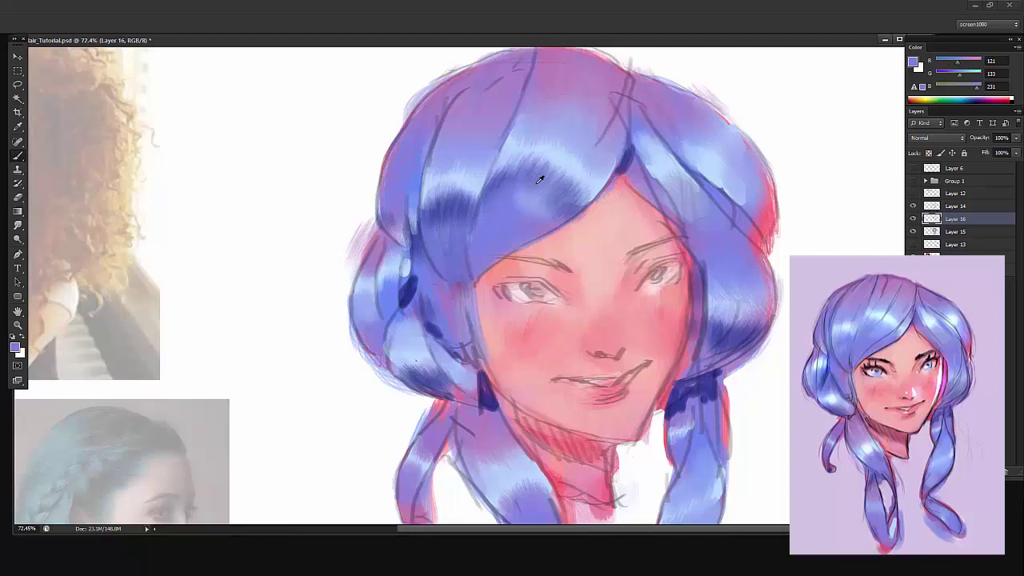
{"action": "left_click", "coordinate": [572, 188], "text": "alt"}
{"action": "left_click_drag", "start_coordinate": [596, 202], "coordinate": [508, 198]}
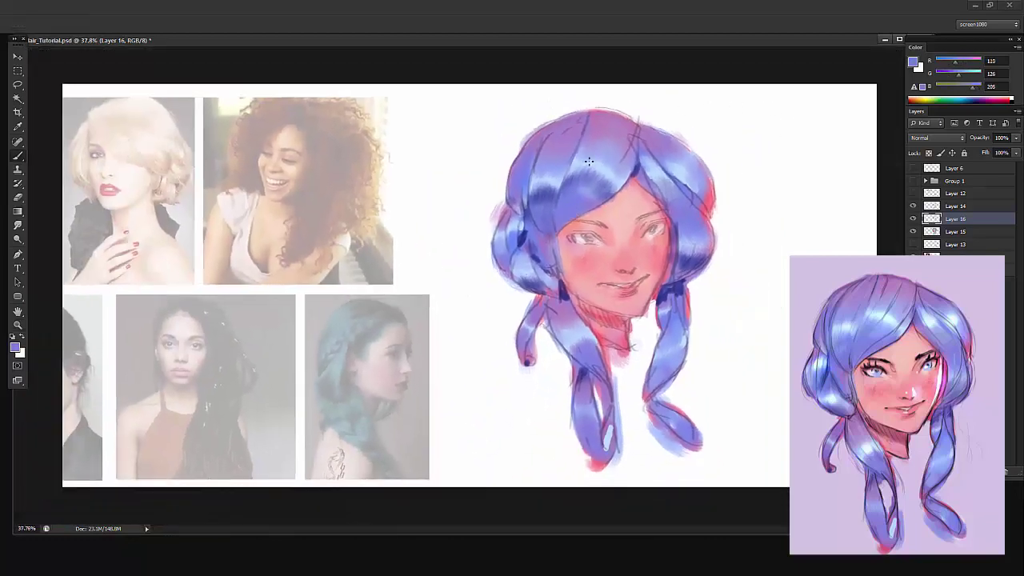
{"action": "key", "text": "e"}
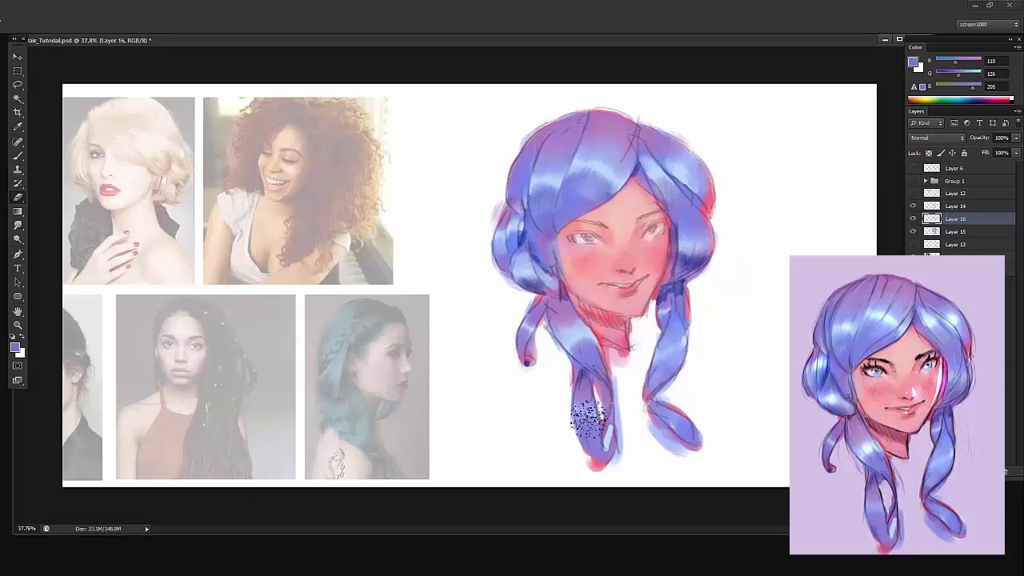
Merge Layer 16 and Layer 14 down into Layer 15
{"action": "key", "text": "v"}
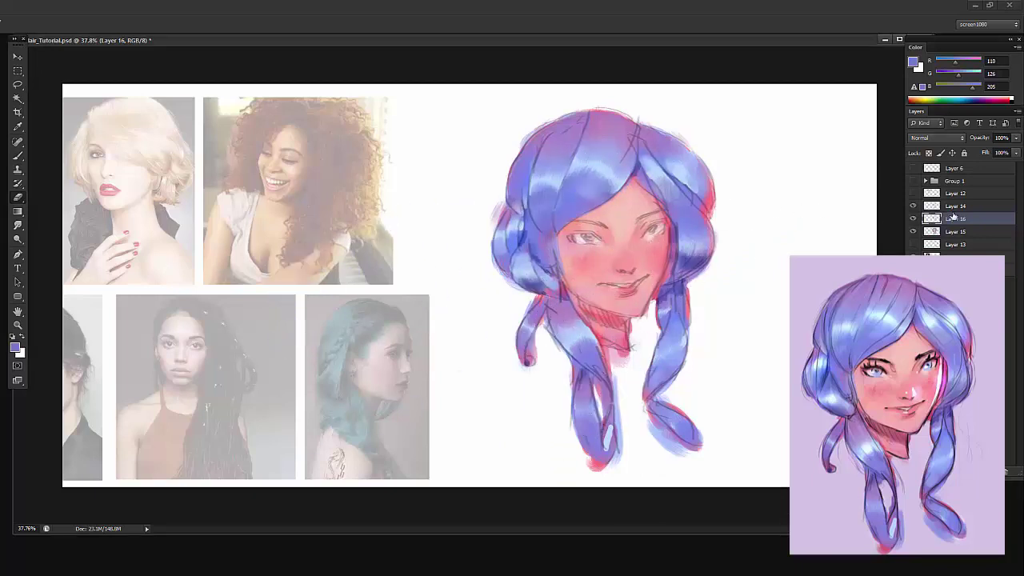
{"action": "key", "text": "ctrl+e"}
{"action": "left_click", "coordinate": [953, 207]}
{"action": "key", "text": "ctrl+e"}
{"action": "left_click_drag", "start_coordinate": [663, 219], "coordinate": [611, 242]}
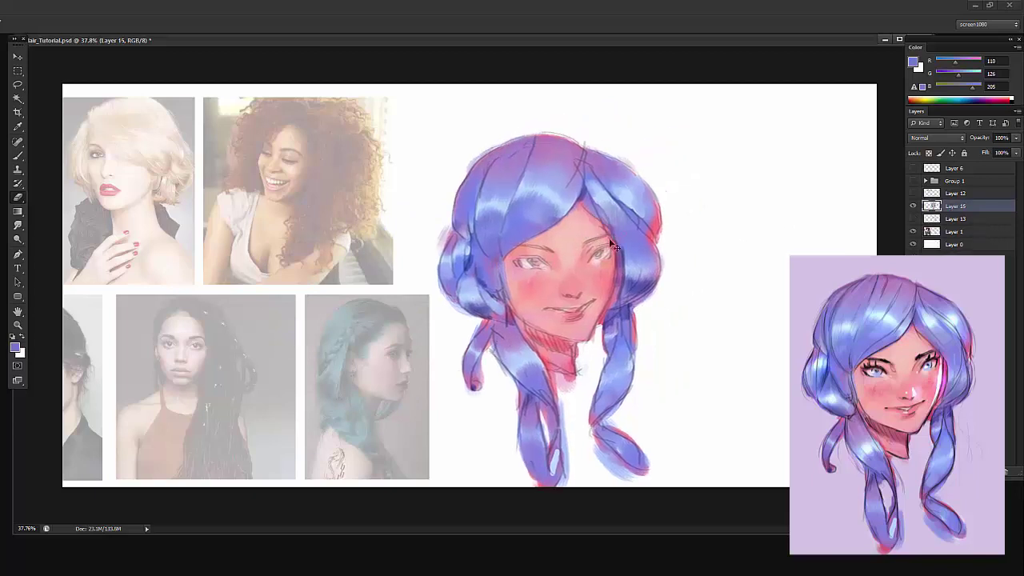
{"action": "key", "text": "ctrl+z"}
Set up the Mixer Brush with the 125 px textured preset at a reduced size and blend the fringe's highlights and shadows
{"action": "key", "text": "b"}
{"action": "scroll", "coordinate": [600, 154], "scroll_direction": "up", "scroll_amount": 3}
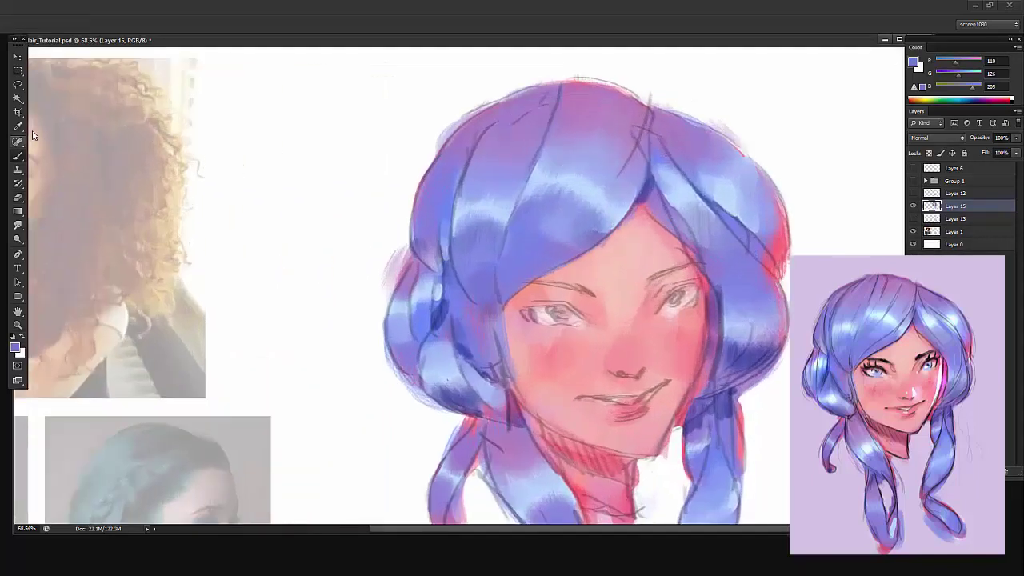
{"action": "left_click", "coordinate": [20, 157]}
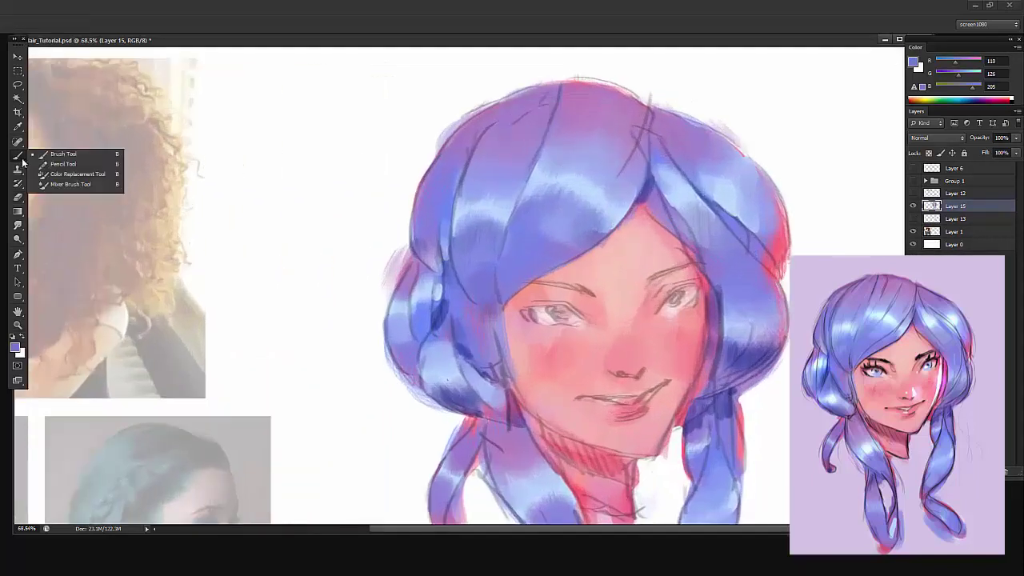
{"action": "left_click", "coordinate": [55, 184]}
{"action": "right_click", "coordinate": [606, 223]}
{"action": "left_click", "coordinate": [650, 461]}
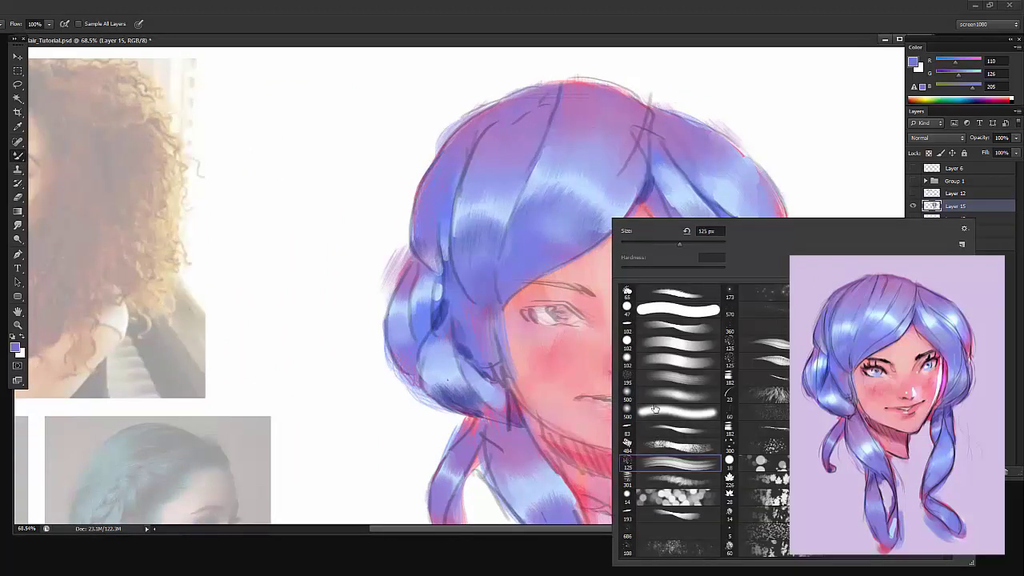
{"action": "left_click", "coordinate": [665, 244]}
{"action": "mouse_move", "coordinate": [551, 162]}
{"action": "left_mouse_down"}
{"action": "mouse_move", "coordinate": [541, 190]}
{"action": "mouse_move", "coordinate": [550, 220]}
{"action": "mouse_move", "coordinate": [582, 232]}
{"action": "left_mouse_up"}
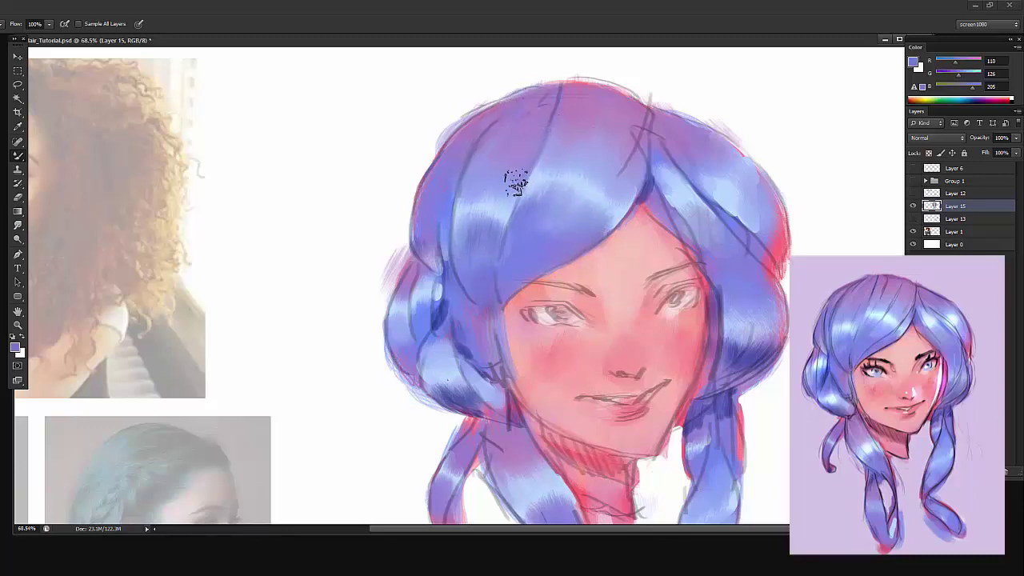
Smooth the strand division between the fringe's two highlight areas with the Mixer Brush
{"action": "left_click_drag", "start_coordinate": [535, 171], "coordinate": [564, 173]}
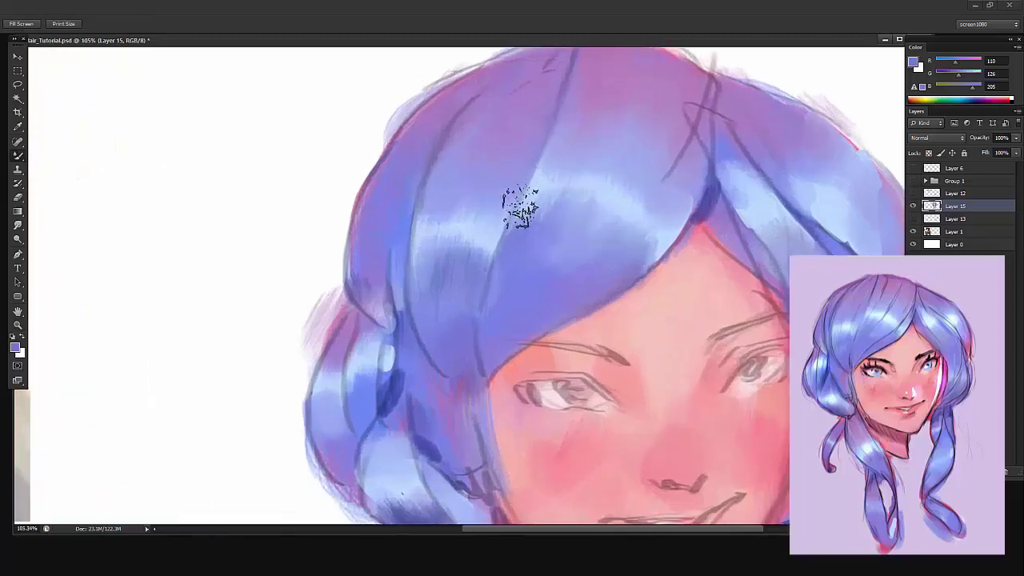
{"action": "scroll", "coordinate": [565, 182], "scroll_direction": "down", "scroll_amount": 2}
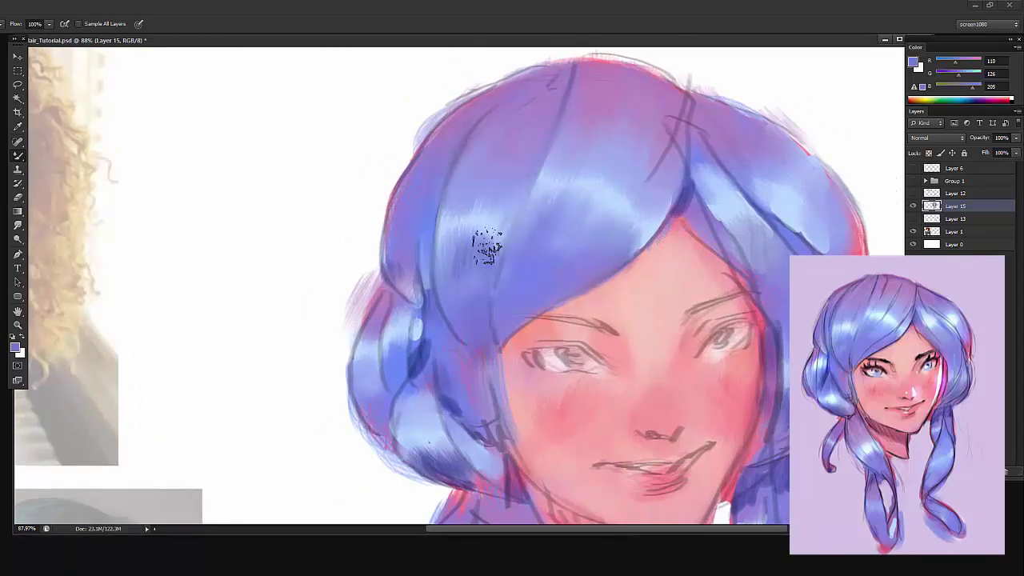
{"action": "key", "text": "ctrl+space"}
{"action": "left_click_drag", "start_coordinate": [616, 237], "coordinate": [565, 237]}
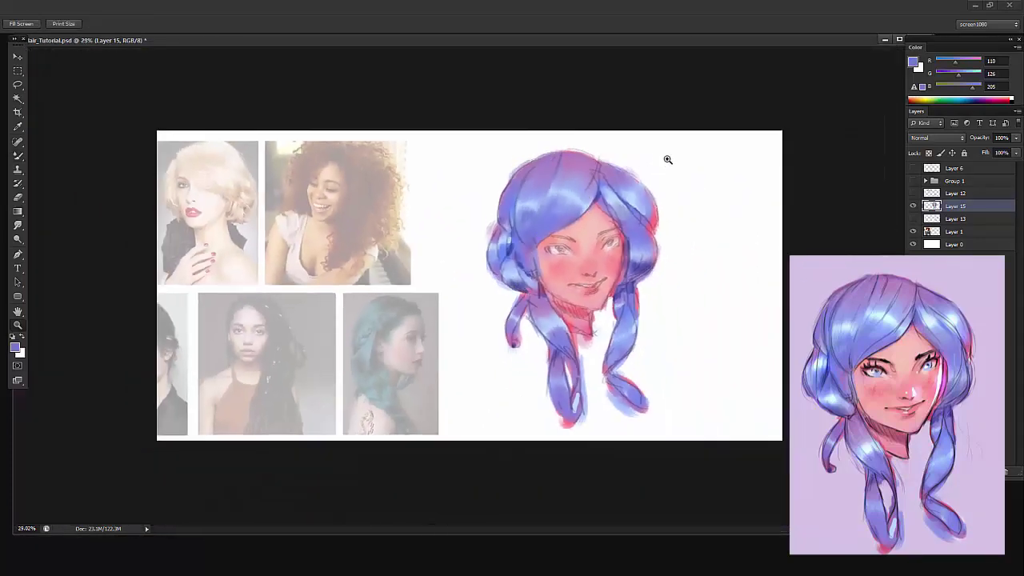
Lock Layer 15's transparent pixels and blend the hair's left outer side and both buns with the Mixer Brush
{"action": "scroll", "coordinate": [573, 169], "scroll_direction": "up", "scroll_amount": 3}
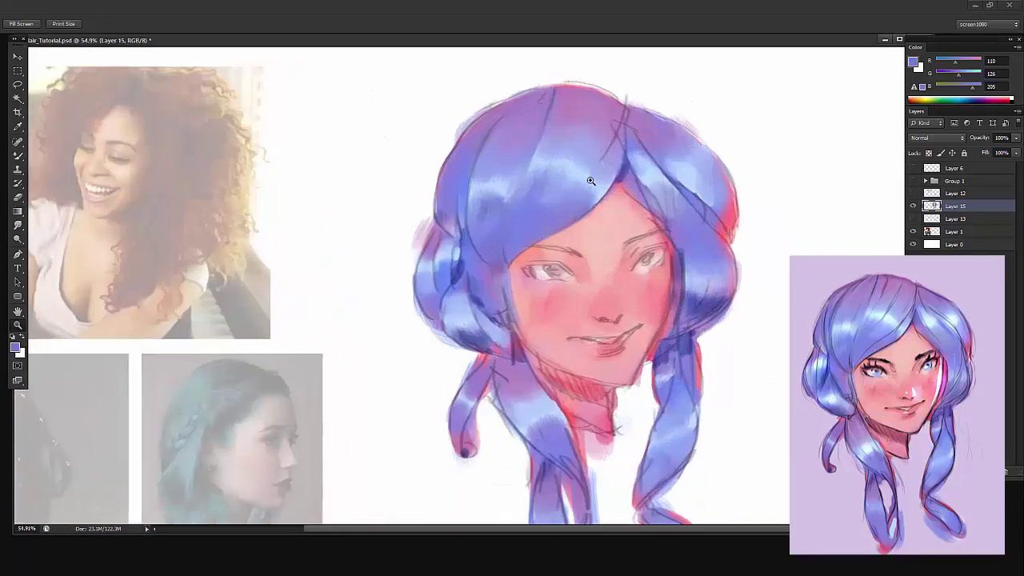
{"action": "key", "text": "b"}
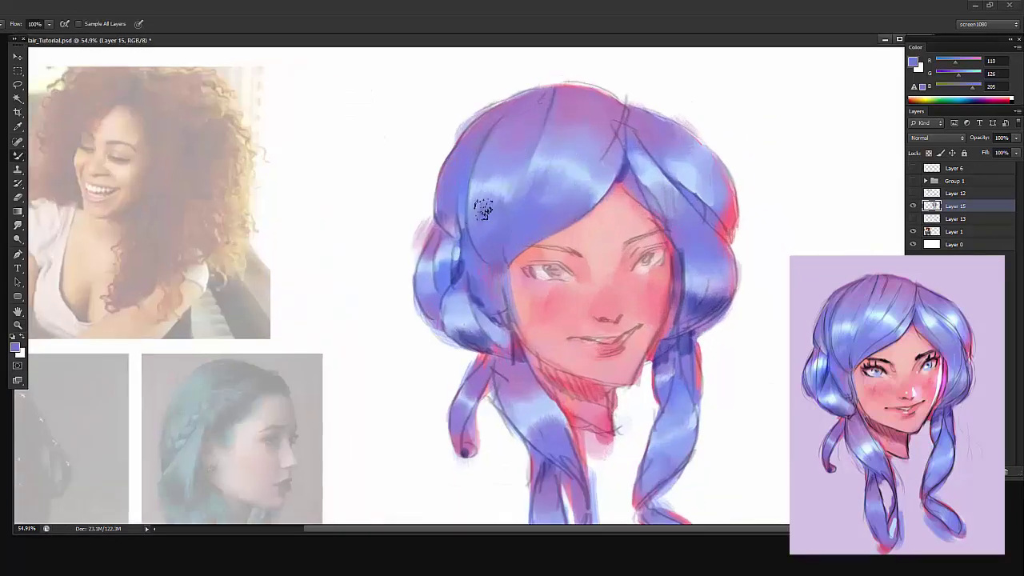
{"action": "mouse_move", "coordinate": [462, 226]}
{"action": "left_mouse_down"}
{"action": "mouse_move", "coordinate": [449, 203]}
{"action": "mouse_move", "coordinate": [453, 170]}
{"action": "mouse_move", "coordinate": [446, 190]}
{"action": "left_mouse_up"}
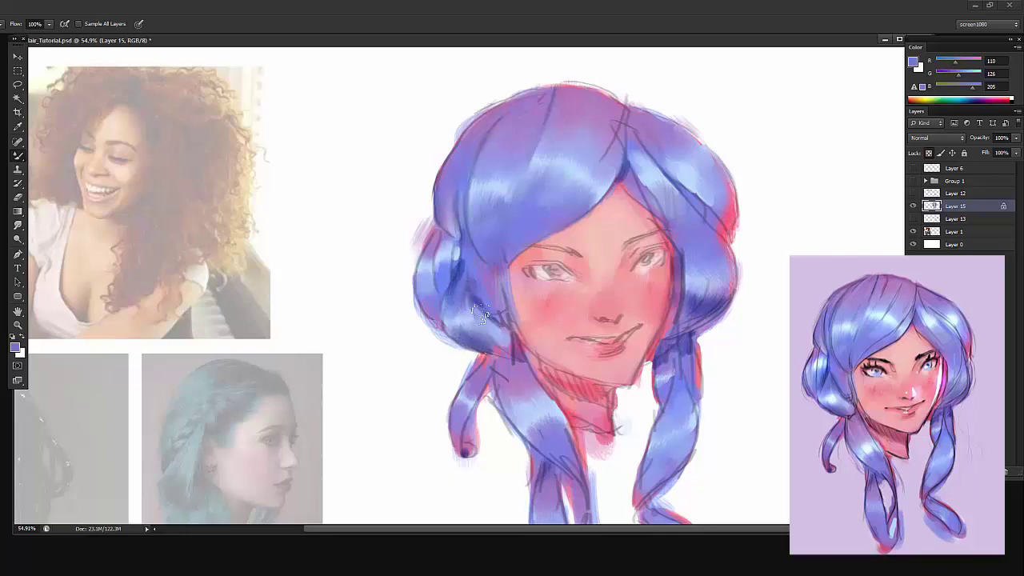
{"action": "mouse_move", "coordinate": [445, 292]}
{"action": "left_mouse_down"}
{"action": "mouse_move", "coordinate": [438, 269]}
{"action": "mouse_move", "coordinate": [440, 287]}
{"action": "mouse_move", "coordinate": [448, 261]}
{"action": "left_mouse_up"}
{"action": "mouse_move", "coordinate": [694, 298]}
{"action": "left_mouse_down"}
{"action": "mouse_move", "coordinate": [676, 304]}
{"action": "mouse_move", "coordinate": [687, 323]}
{"action": "mouse_move", "coordinate": [709, 315]}
{"action": "mouse_move", "coordinate": [717, 243]}
{"action": "mouse_move", "coordinate": [702, 293]}
{"action": "left_mouse_up"}
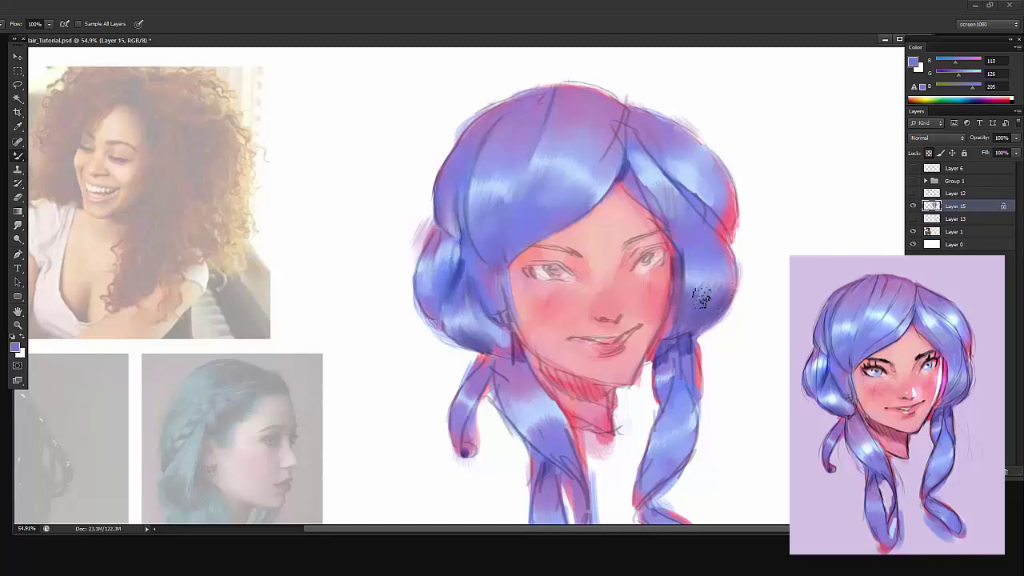
Blend the hair section right of the parting and smooth away the sketch lines around the parting
{"action": "mouse_move", "coordinate": [632, 188]}
{"action": "left_mouse_down"}
{"action": "mouse_move", "coordinate": [669, 180]}
{"action": "mouse_move", "coordinate": [645, 157]}
{"action": "mouse_move", "coordinate": [655, 157]}
{"action": "mouse_move", "coordinate": [684, 204]}
{"action": "mouse_move", "coordinate": [695, 205]}
{"action": "mouse_move", "coordinate": [690, 181]}
{"action": "mouse_move", "coordinate": [679, 182]}
{"action": "mouse_move", "coordinate": [710, 216]}
{"action": "mouse_move", "coordinate": [711, 178]}
{"action": "left_mouse_up"}
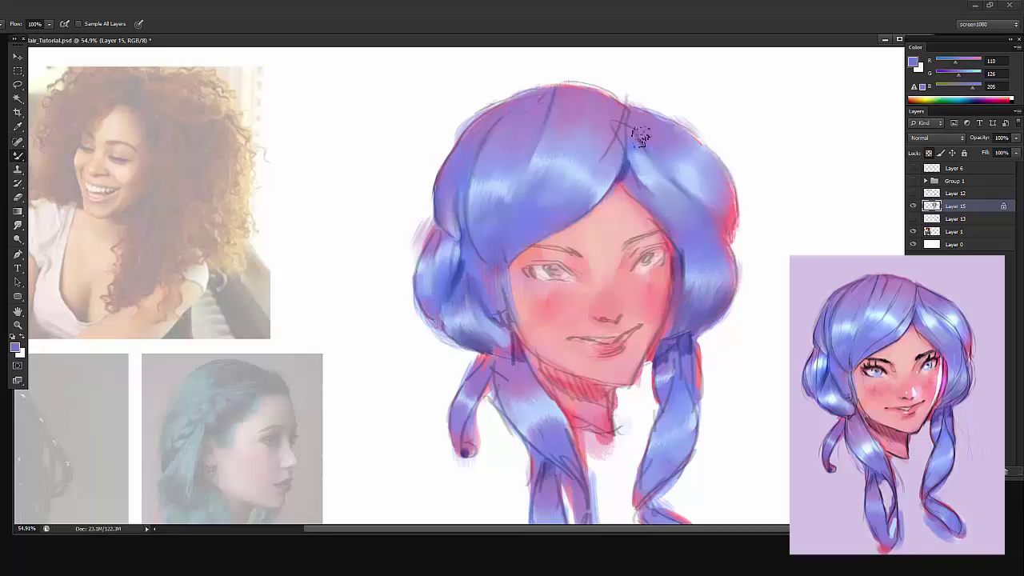
{"action": "mouse_move", "coordinate": [644, 141]}
{"action": "left_mouse_down"}
{"action": "mouse_move", "coordinate": [607, 131]}
{"action": "mouse_move", "coordinate": [607, 122]}
{"action": "mouse_move", "coordinate": [614, 141]}
{"action": "mouse_move", "coordinate": [619, 120]}
{"action": "mouse_move", "coordinate": [611, 140]}
{"action": "mouse_move", "coordinate": [631, 129]}
{"action": "left_mouse_up"}
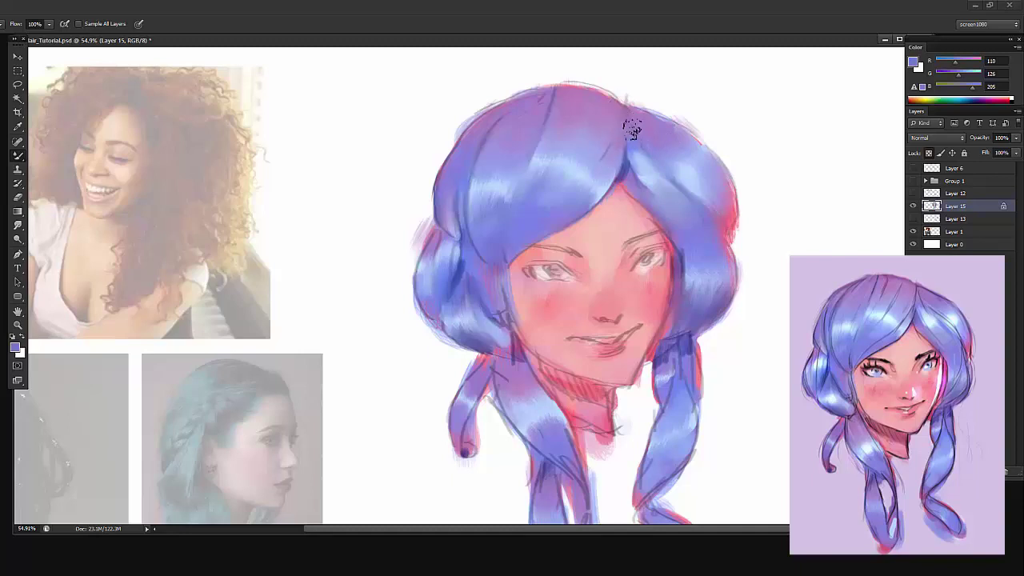
{"action": "left_click_drag", "start_coordinate": [628, 168], "coordinate": [622, 181]}
Blend the sketch lines and shading on the upper left lock, beneath the left bun and at the small curl's root
{"action": "left_click_drag", "start_coordinate": [510, 360], "coordinate": [524, 355]}
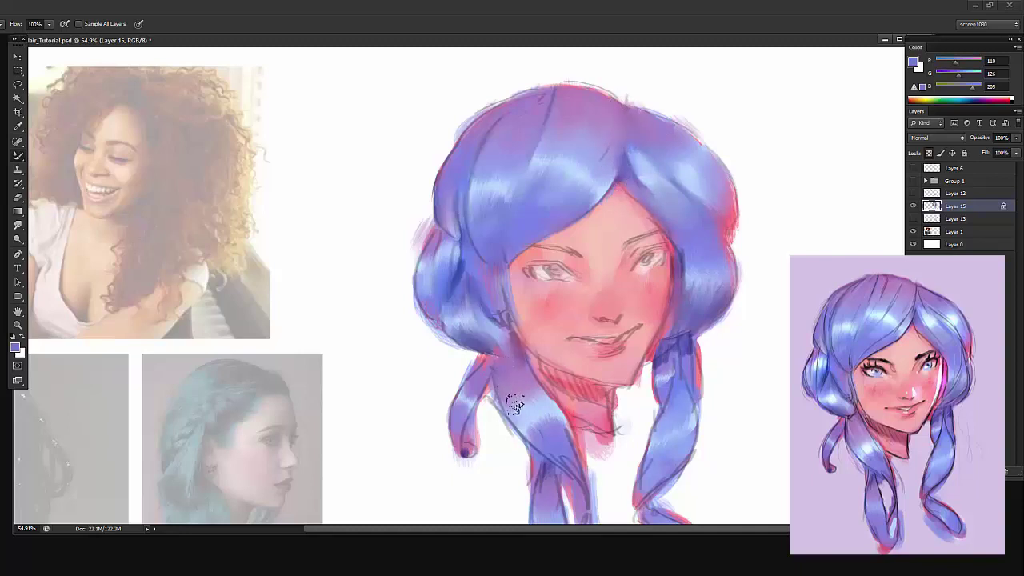
{"action": "left_click_drag", "start_coordinate": [536, 427], "coordinate": [494, 347]}
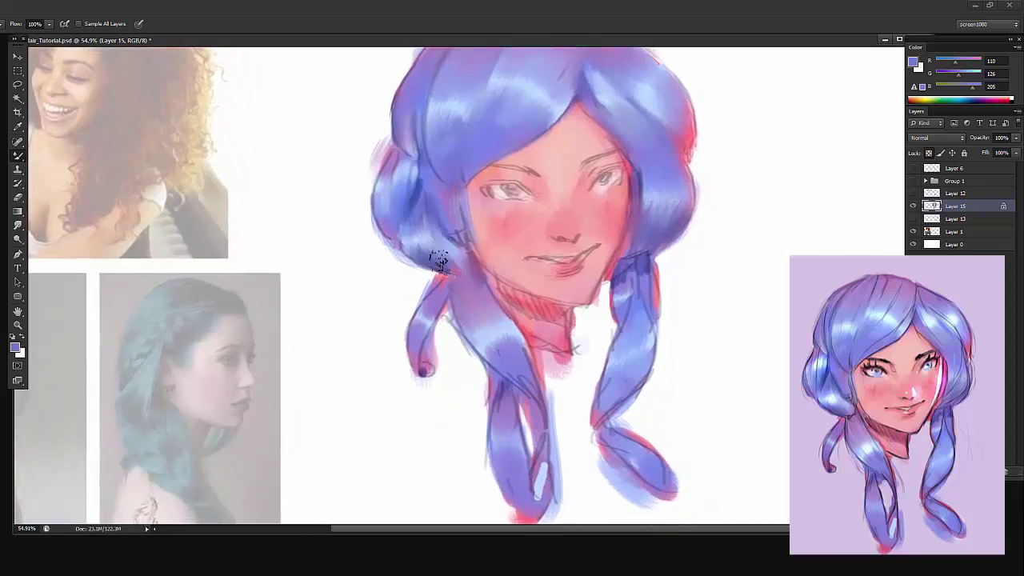
{"action": "left_click_drag", "start_coordinate": [430, 293], "coordinate": [441, 291]}
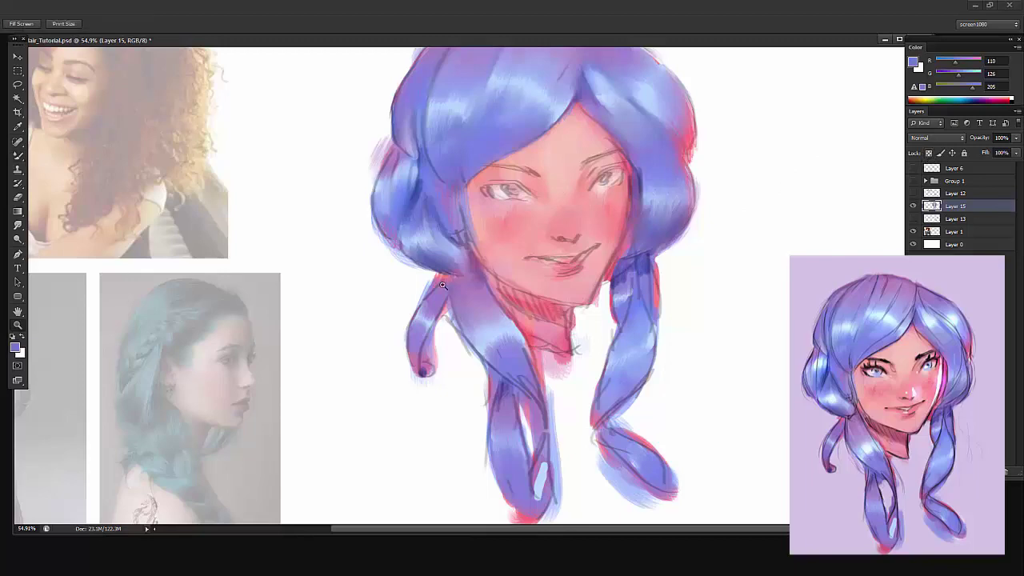
Unlock Layer 15's transparent pixels and erase stray paint along the left bun's lower edge and the small curl's outer edge
{"action": "scroll", "coordinate": [404, 288], "scroll_direction": "up", "scroll_amount": 3}
{"action": "right_click", "coordinate": [533, 212]}
{"action": "left_click", "coordinate": [558, 282]}
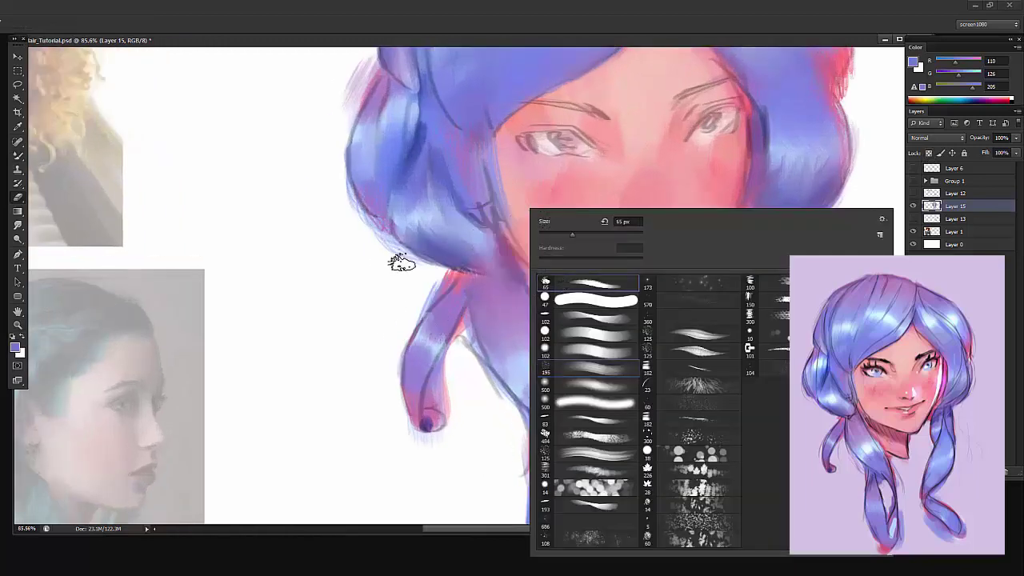
{"action": "mouse_move", "coordinate": [361, 225]}
{"action": "left_mouse_down"}
{"action": "mouse_move", "coordinate": [396, 259]}
{"action": "mouse_move", "coordinate": [441, 279]}
{"action": "left_mouse_up"}
{"action": "right_click", "coordinate": [430, 279]}
{"action": "left_click", "coordinate": [492, 283]}
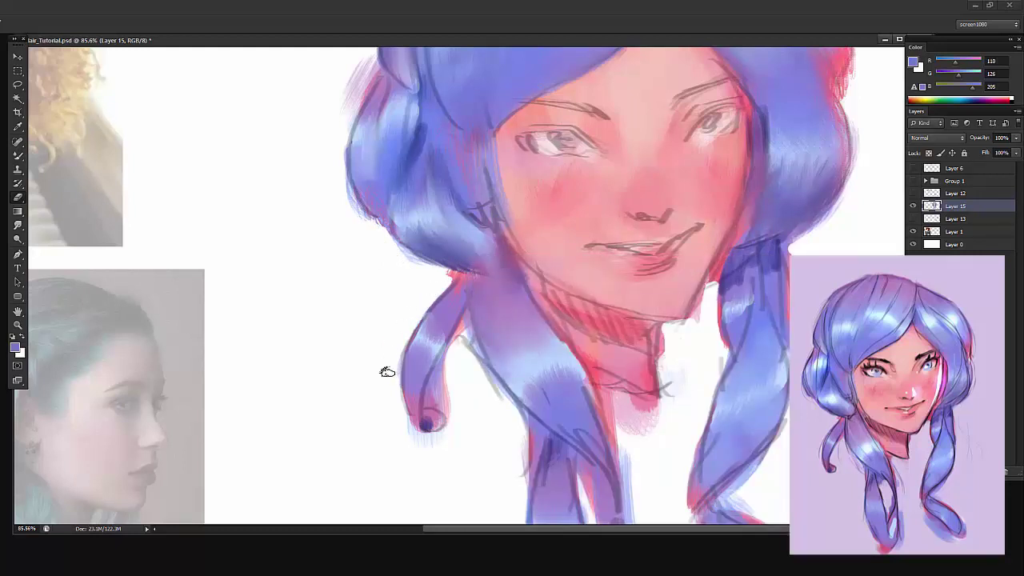
{"action": "mouse_move", "coordinate": [400, 334]}
{"action": "left_mouse_down"}
{"action": "mouse_move", "coordinate": [394, 397]}
{"action": "mouse_move", "coordinate": [405, 438]}
{"action": "left_mouse_up"}
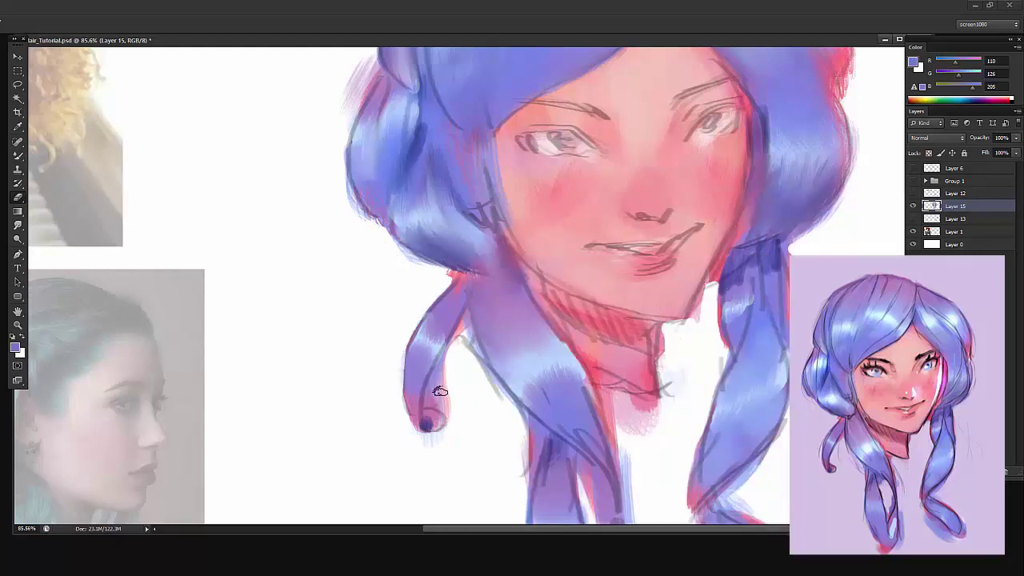
Erase stray paint around the small curl's tip and along the left bun's upper outer edge
{"action": "mouse_move", "coordinate": [440, 391]}
{"action": "left_mouse_down"}
{"action": "mouse_move", "coordinate": [435, 403]}
{"action": "mouse_move", "coordinate": [451, 407]}
{"action": "left_mouse_up"}
{"action": "key", "text": "z"}
{"action": "left_click_drag", "start_coordinate": [494, 338], "coordinate": [488, 360]}
{"action": "scroll", "coordinate": [461, 369], "scroll_direction": "up", "scroll_amount": 3}
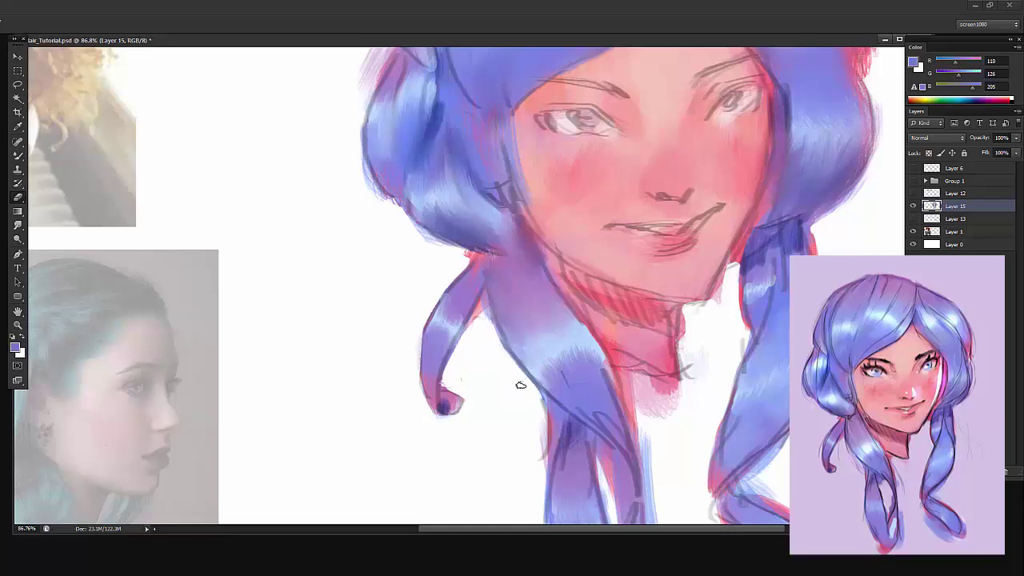
{"action": "key", "text": "z"}
{"action": "left_click_drag", "start_coordinate": [541, 325], "coordinate": [505, 258]}
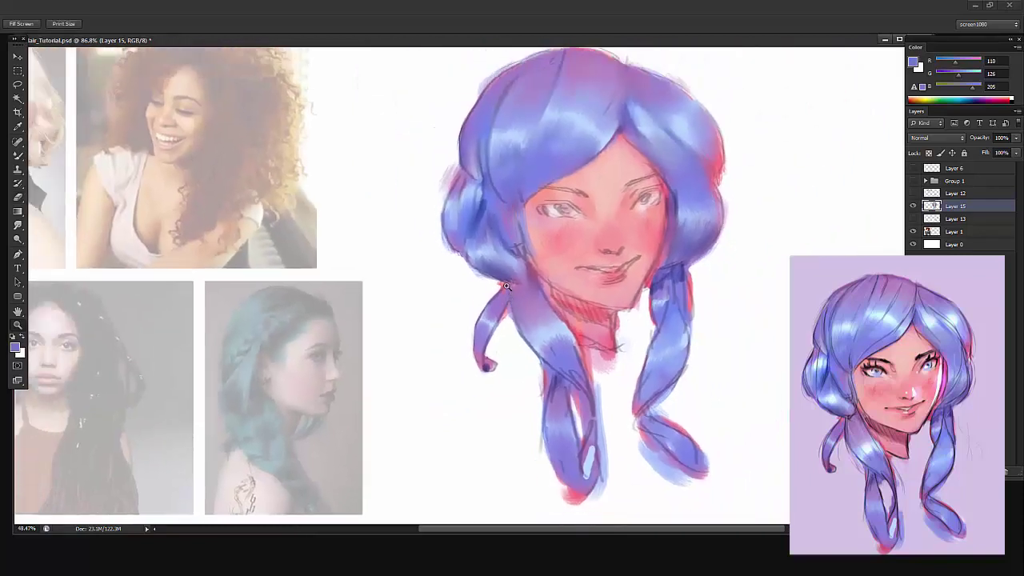
{"action": "key", "text": "e"}
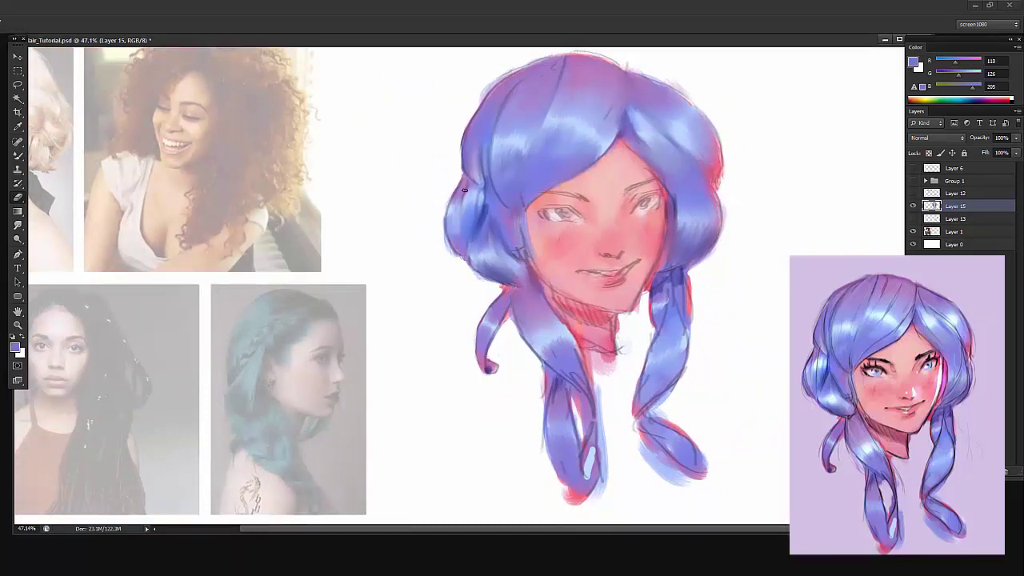
{"action": "right_click", "coordinate": [505, 169]}
{"action": "left_click", "coordinate": [437, 259]}
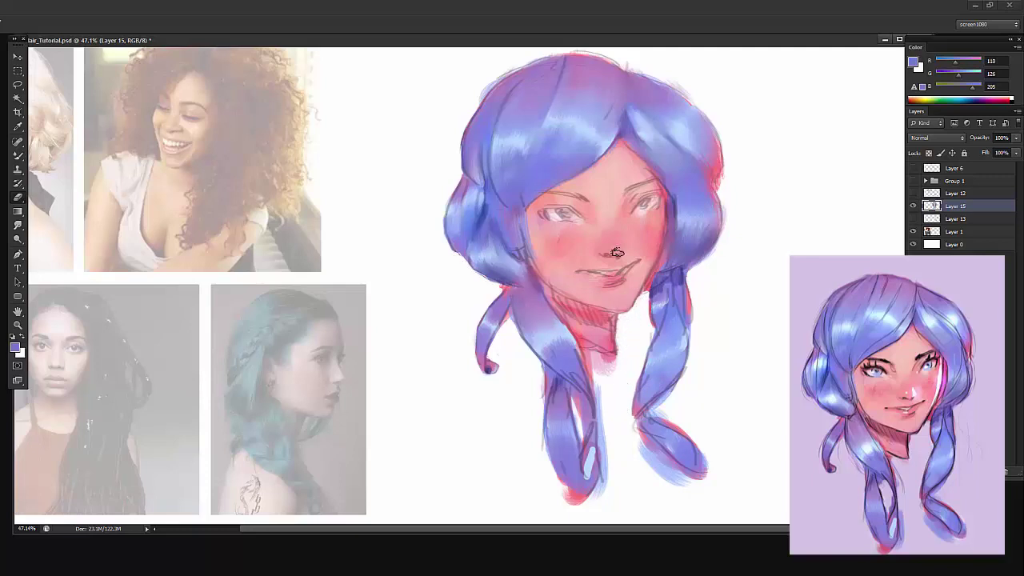
Set the Brush to the 65 px preset tip at 13 px and sample a muted violet-blue from the hair
{"action": "key", "text": "z"}
{"action": "mouse_move", "coordinate": [662, 117]}
{"action": "left_mouse_down"}
{"action": "mouse_move", "coordinate": [678, 119]}
{"action": "mouse_move", "coordinate": [599, 186]}
{"action": "left_mouse_up"}
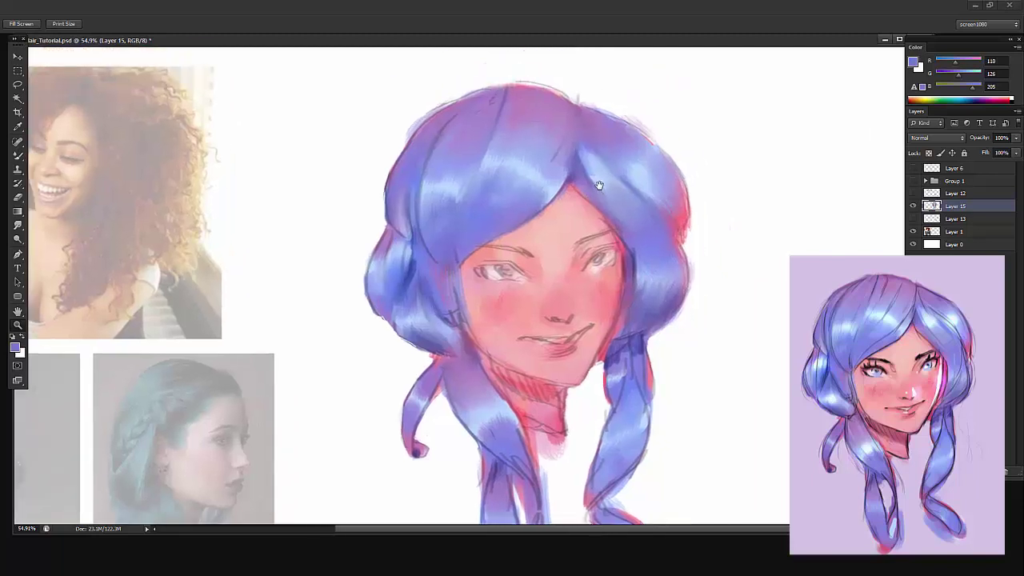
{"action": "key", "text": "b"}
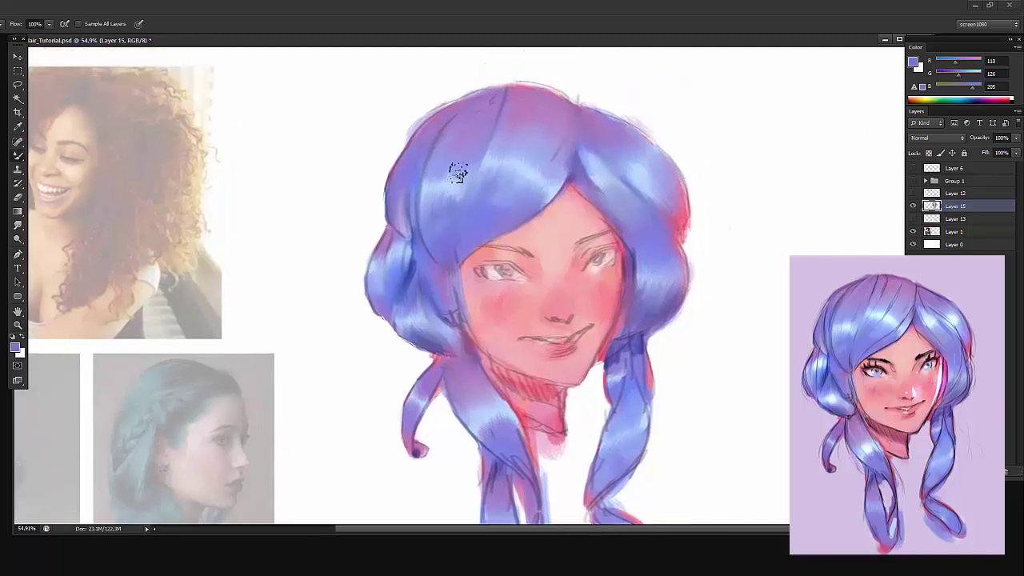
{"action": "key", "text": "d"}
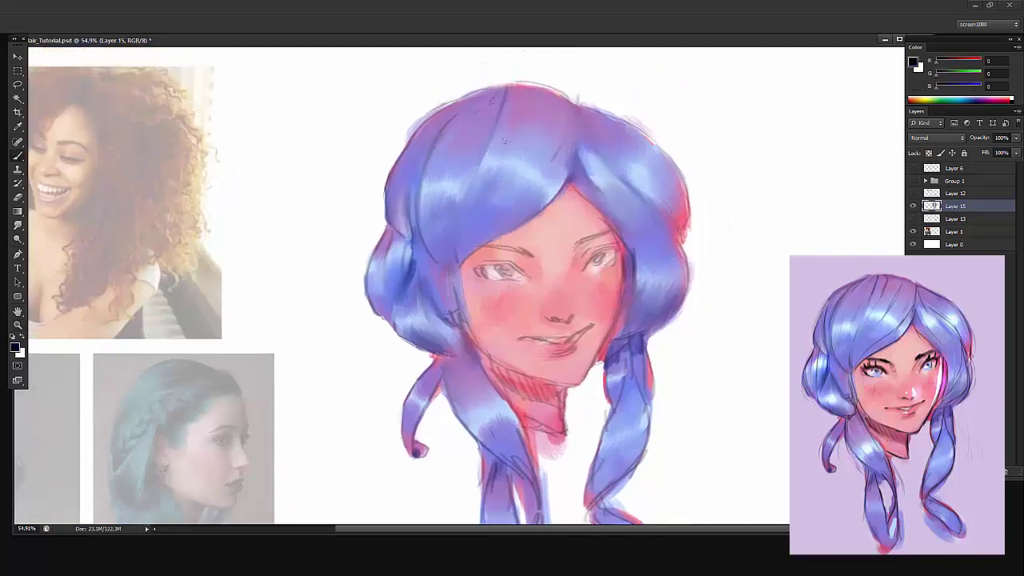
{"action": "left_click", "coordinate": [421, 261], "text": "alt"}
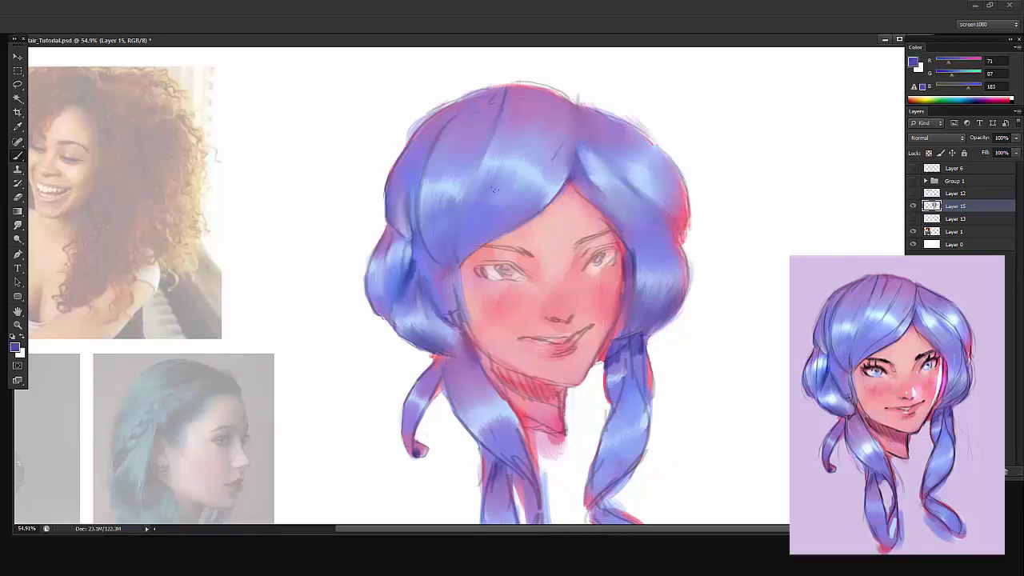
{"action": "right_click", "coordinate": [472, 206]}
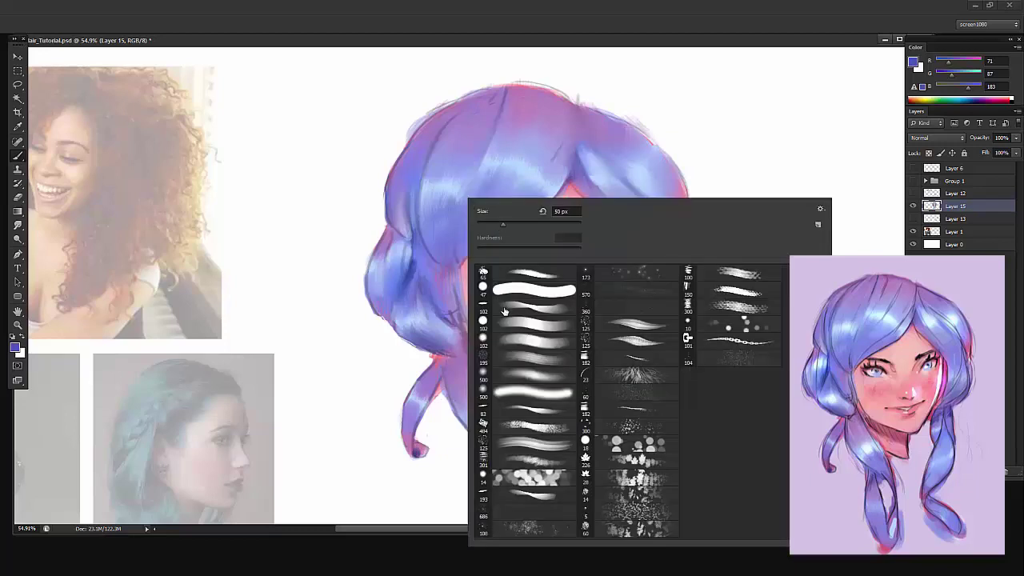
{"action": "left_click", "coordinate": [505, 276]}
{"action": "left_click", "coordinate": [484, 225]}
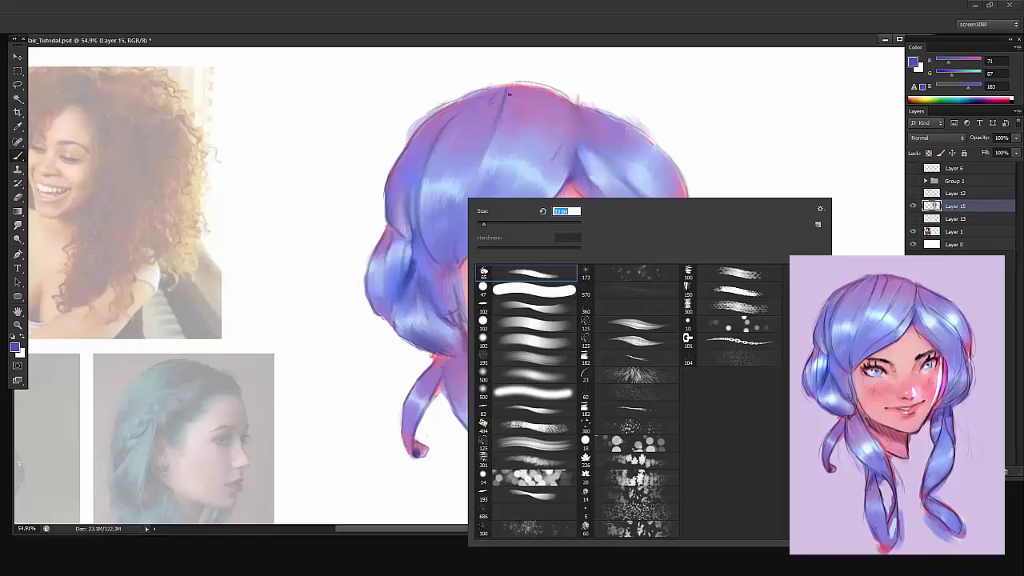
{"action": "key", "text": "Return"}
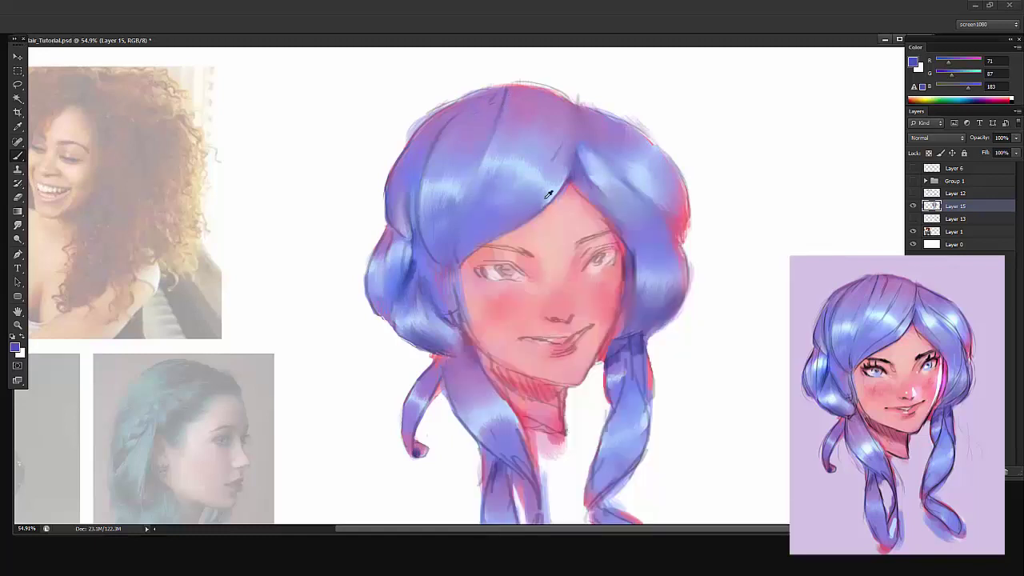
{"action": "left_click_drag", "start_coordinate": [574, 171], "coordinate": [589, 215]}
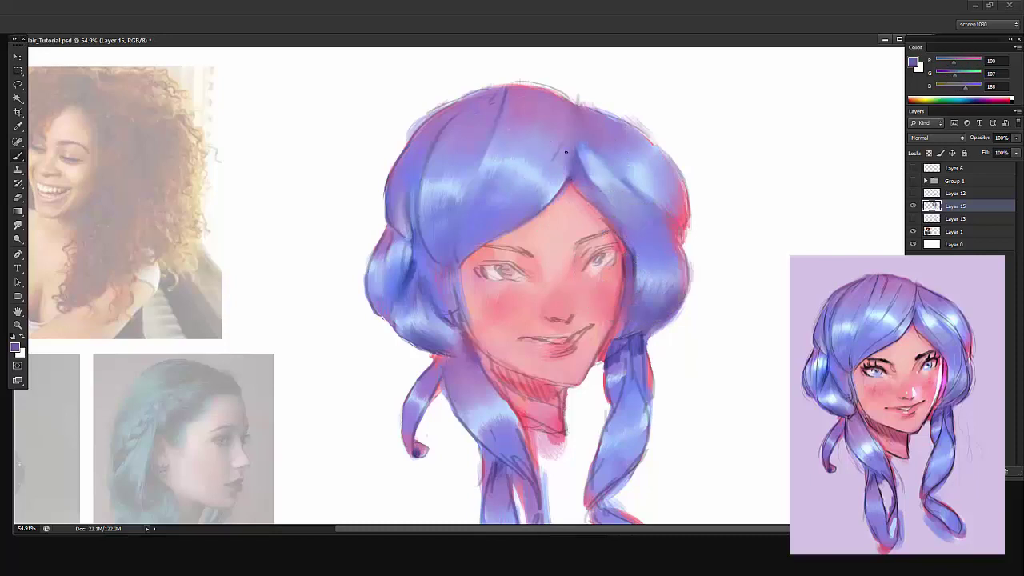
Add a new layer and draw thin dark strands over the crown left of the parting, following the hair's curve
{"action": "key", "text": "ctrl+shift+alt+n"}
{"action": "left_click_drag", "start_coordinate": [489, 191], "coordinate": [462, 238]}
{"action": "key", "text": "ctrl+z"}
{"action": "left_click_drag", "start_coordinate": [551, 102], "coordinate": [468, 232]}
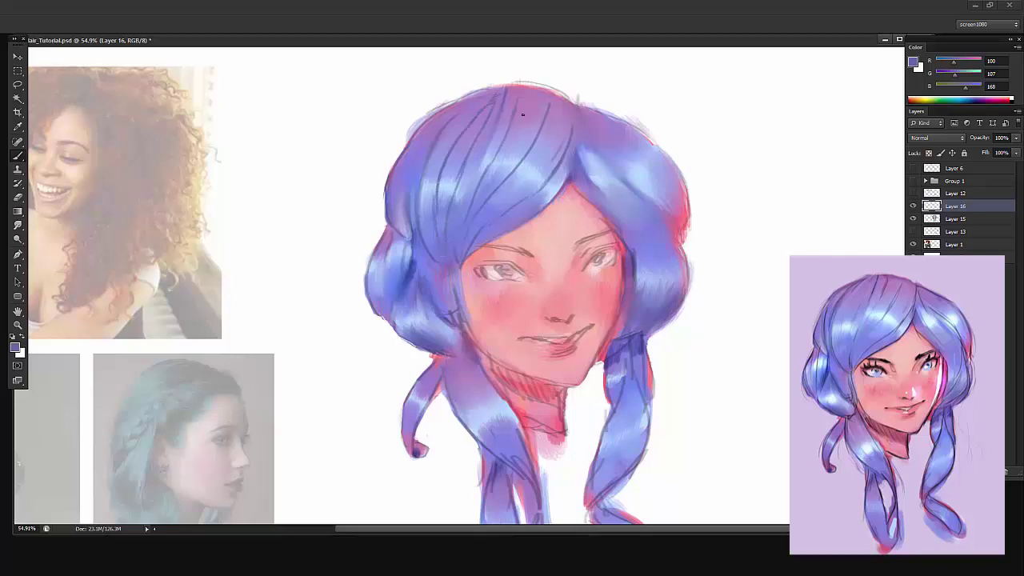
{"action": "key", "text": "e"}
{"action": "mouse_move", "coordinate": [468, 121]}
{"action": "left_mouse_down"}
{"action": "mouse_move", "coordinate": [479, 99]}
{"action": "mouse_move", "coordinate": [450, 152]}
{"action": "left_mouse_up"}
{"action": "key", "text": "b"}
{"action": "left_click_drag", "start_coordinate": [489, 92], "coordinate": [439, 173]}
{"action": "left_click_drag", "start_coordinate": [512, 128], "coordinate": [475, 117]}
Draw thin dark strands over the hair right of the parting and down the upper left lock
{"action": "left_click_drag", "start_coordinate": [683, 133], "coordinate": [704, 133]}
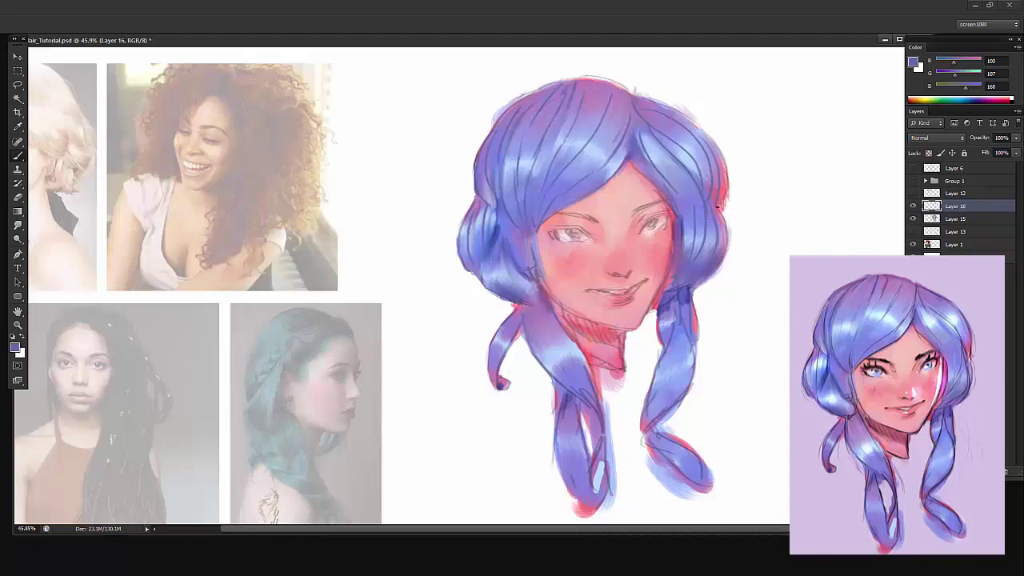
{"action": "left_click_drag", "start_coordinate": [528, 305], "coordinate": [576, 389]}
{"action": "left_click_drag", "start_coordinate": [788, 194], "coordinate": [760, 292]}
{"action": "key", "text": "ctrl+z"}
Choose the soft textured 195 px brush tip and lock the strand layer's transparent pixels
{"action": "key", "text": "z"}
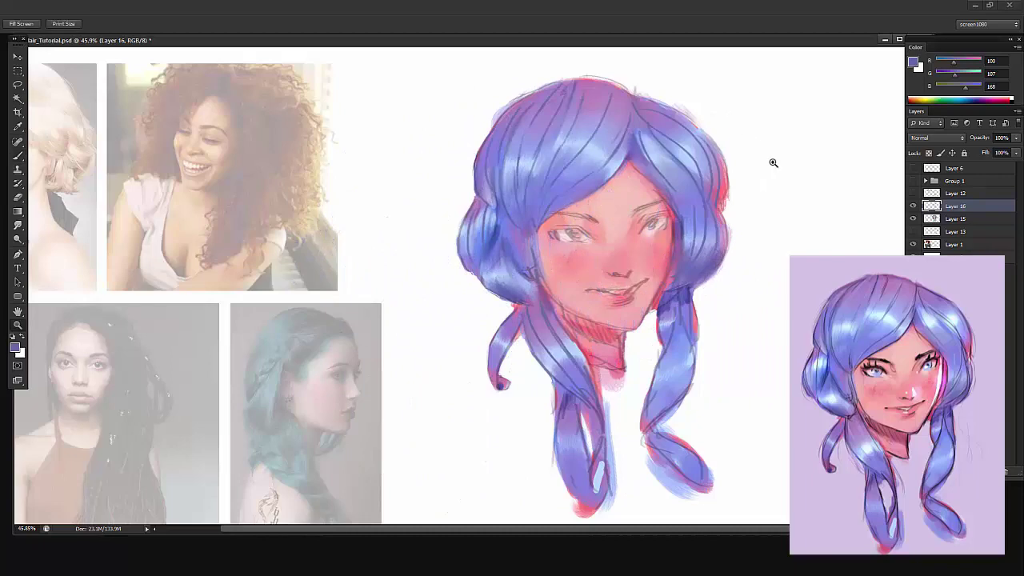
{"action": "left_click_drag", "start_coordinate": [773, 162], "coordinate": [724, 163]}
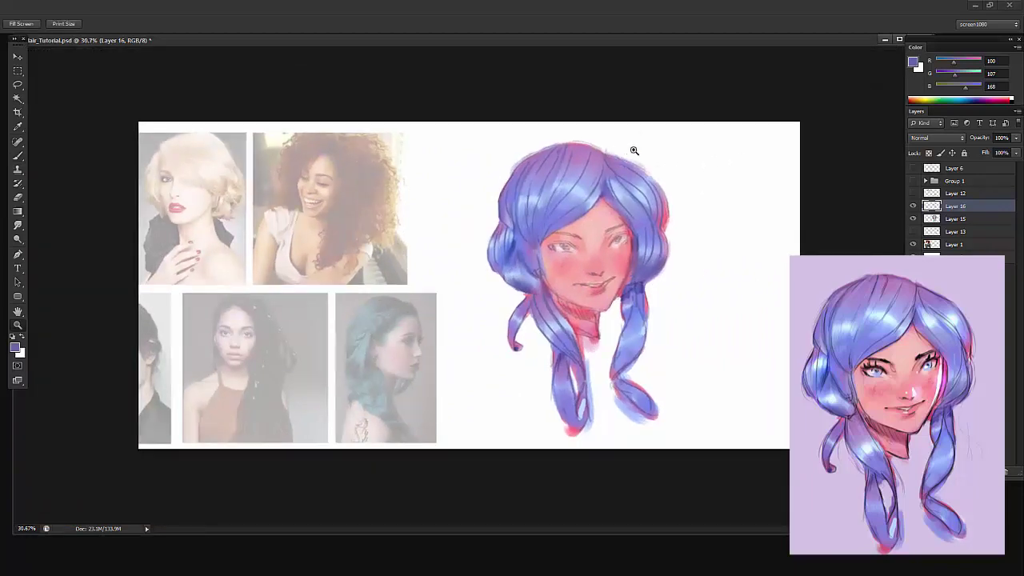
{"action": "left_click_drag", "start_coordinate": [634, 151], "coordinate": [672, 150]}
{"action": "key", "text": "b"}
{"action": "right_click", "coordinate": [553, 215]}
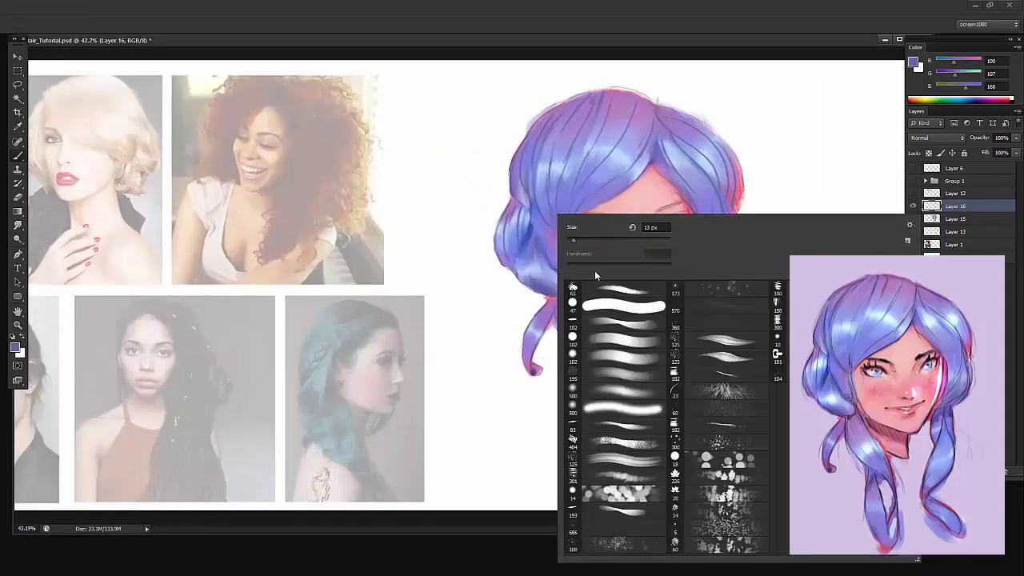
{"action": "left_click", "coordinate": [608, 375]}
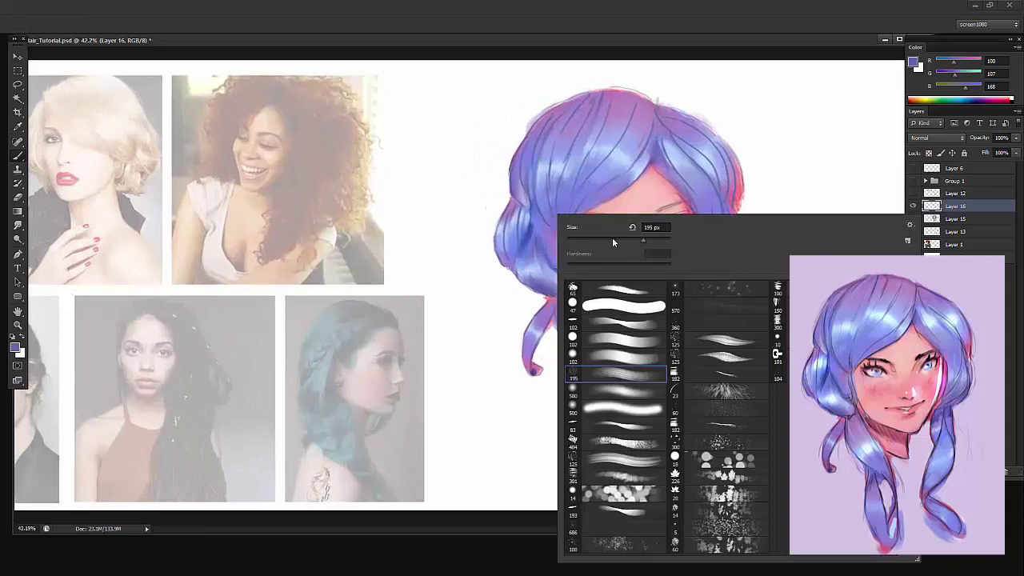
{"action": "left_click", "coordinate": [929, 153]}
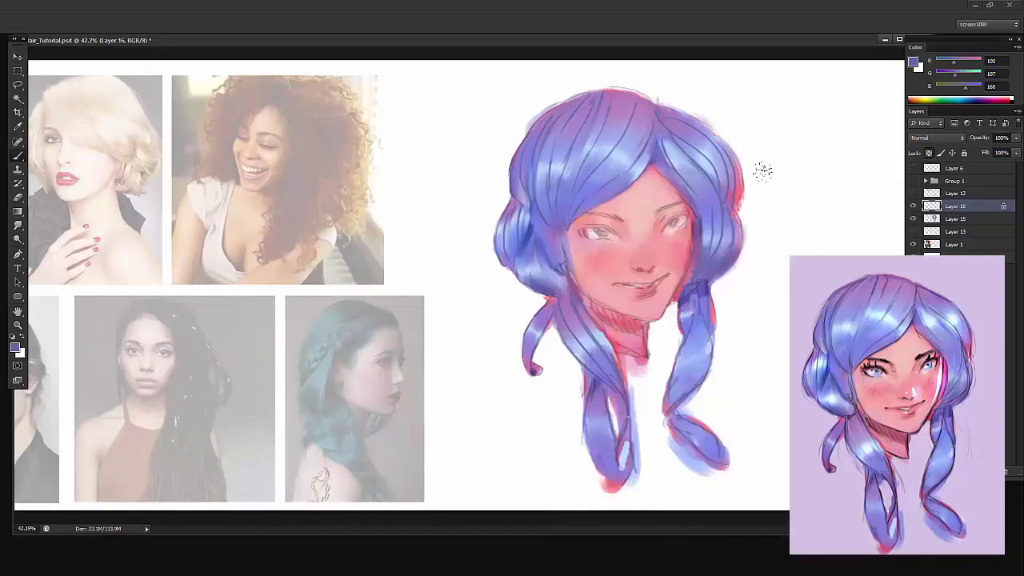
Try recolouring the strands black on both sides of the parting
{"action": "left_click", "coordinate": [803, 200], "text": "alt"}
{"action": "key", "text": "d"}
{"action": "left_click_drag", "start_coordinate": [647, 134], "coordinate": [622, 182]}
{"action": "left_click_drag", "start_coordinate": [714, 144], "coordinate": [733, 185]}
{"action": "left_click_drag", "start_coordinate": [663, 139], "coordinate": [688, 189]}
{"action": "left_click_drag", "start_coordinate": [554, 154], "coordinate": [548, 192]}
{"action": "left_click_drag", "start_coordinate": [552, 117], "coordinate": [529, 168]}
{"action": "left_click_drag", "start_coordinate": [595, 96], "coordinate": [570, 120]}
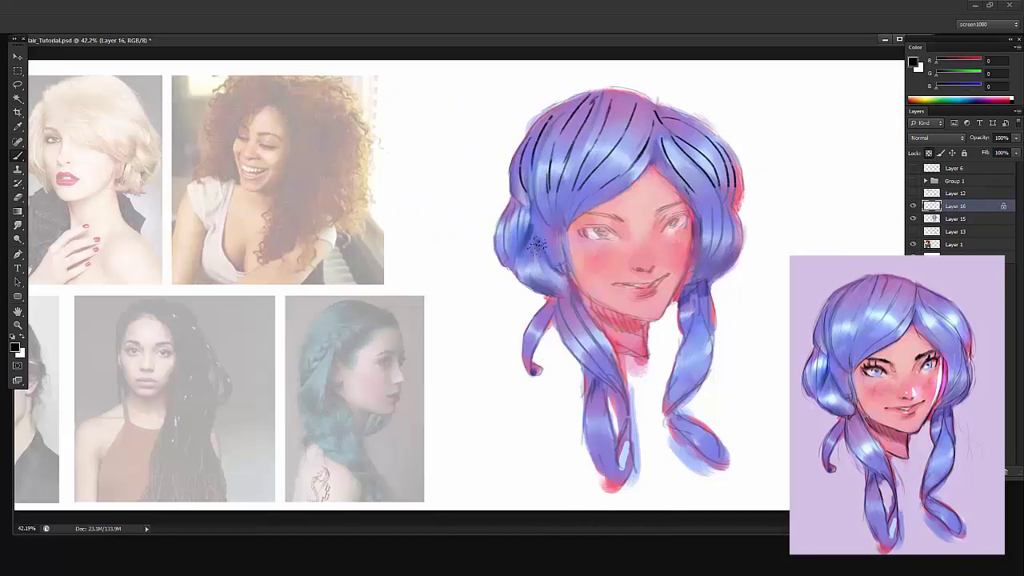
Sample a pale blue from the hair highlight and lighten the strand ends beside the left temple
{"action": "left_click_drag", "start_coordinate": [647, 120], "coordinate": [671, 119]}
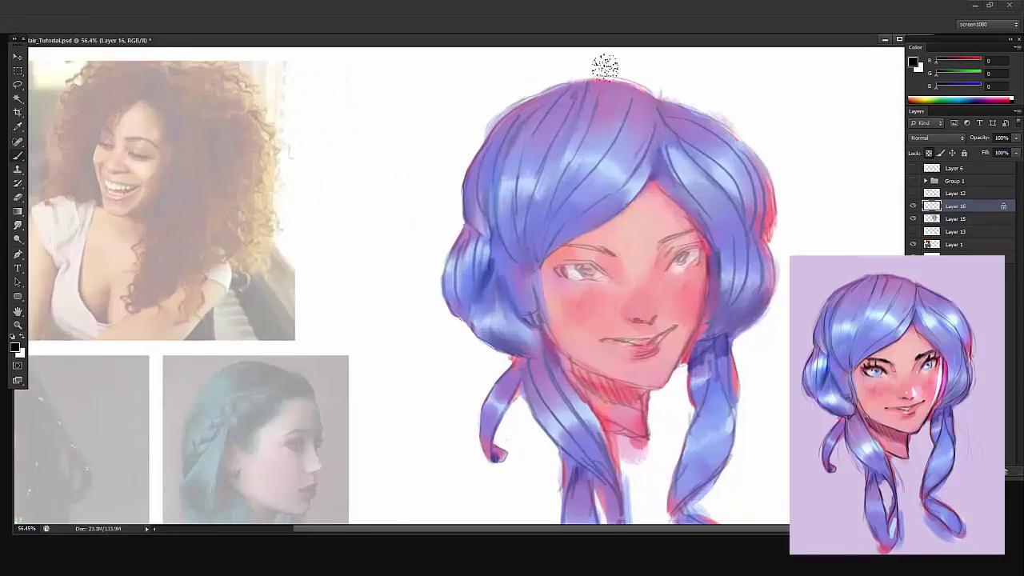
{"action": "left_click", "coordinate": [612, 164], "text": "alt"}
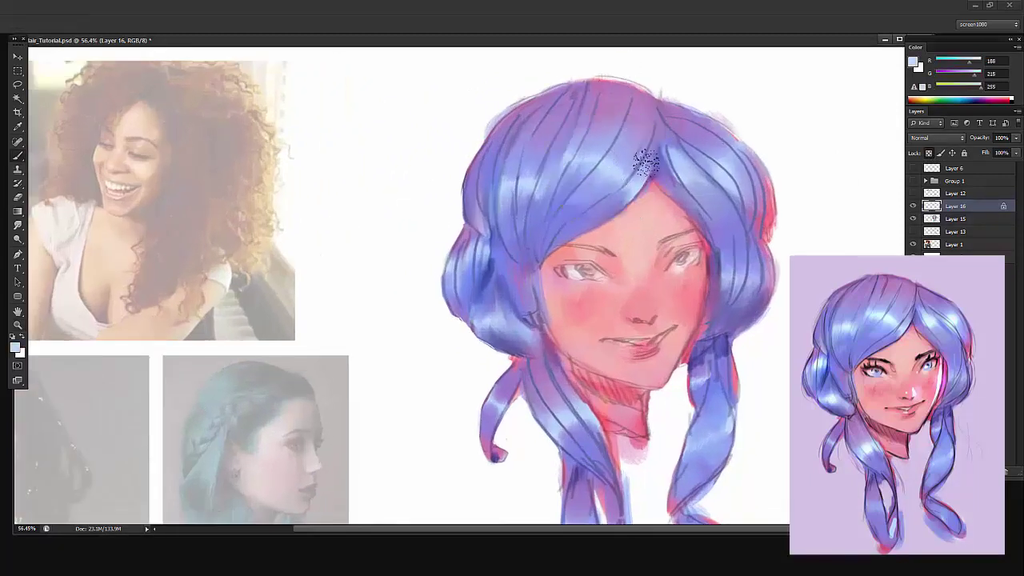
{"action": "key", "text": "z"}
{"action": "left_click_drag", "start_coordinate": [644, 128], "coordinate": [662, 124]}
{"action": "key", "text": "b"}
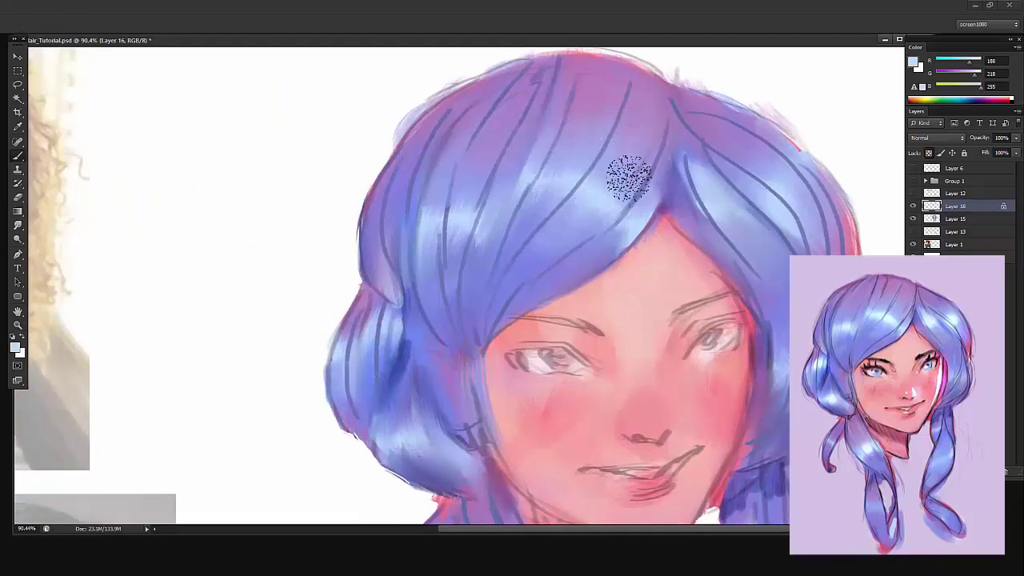
{"action": "scroll", "coordinate": [525, 304], "scroll_direction": "down", "scroll_amount": 3}
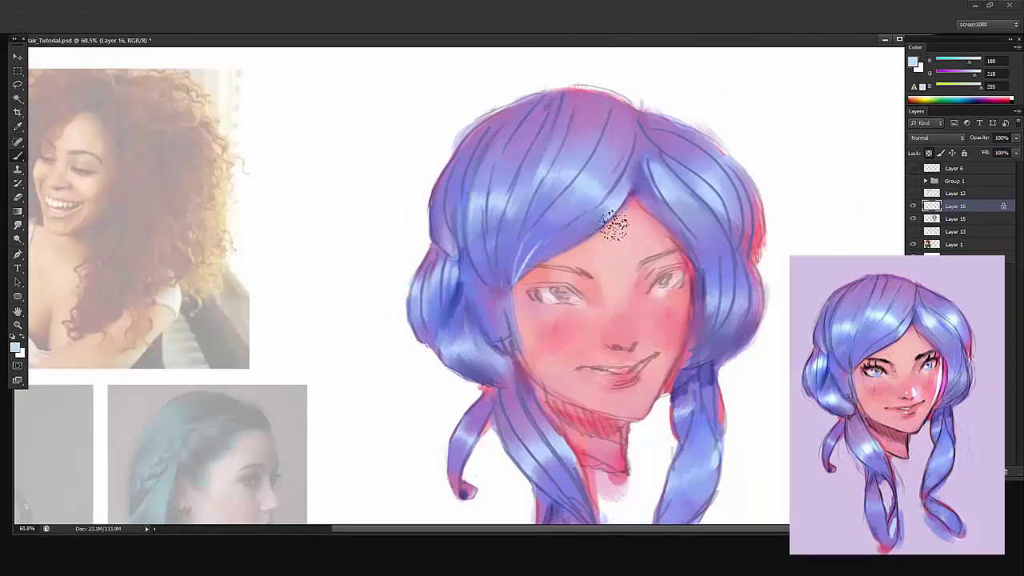
{"action": "left_click_drag", "start_coordinate": [478, 205], "coordinate": [498, 245]}
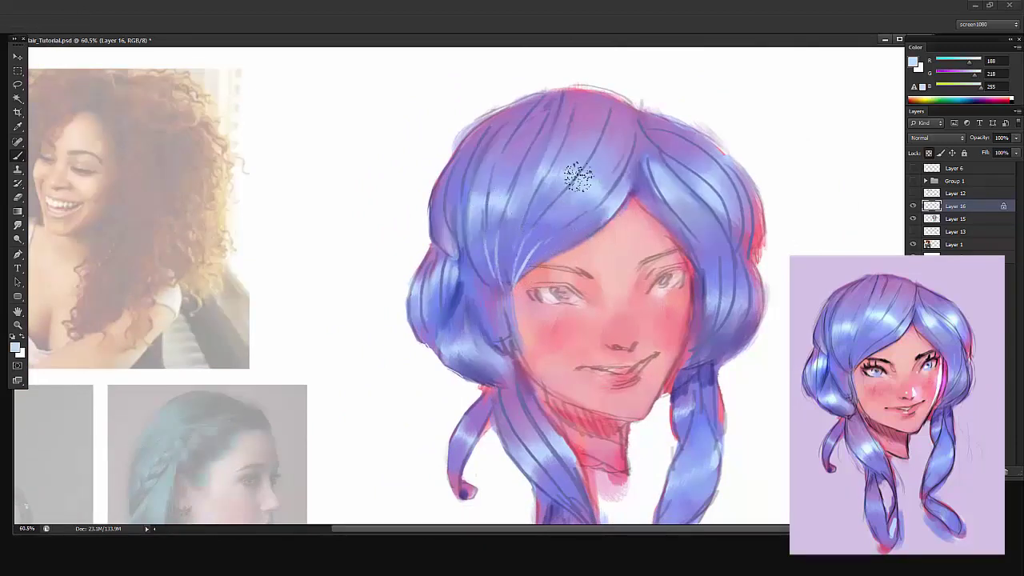
{"action": "left_click_drag", "start_coordinate": [581, 177], "coordinate": [532, 237]}
Lighten the upper ends of the strands across the crown and the hair's left outer side with pale blue
{"action": "left_click_drag", "start_coordinate": [613, 112], "coordinate": [589, 162]}
{"action": "left_click_drag", "start_coordinate": [656, 146], "coordinate": [669, 163]}
{"action": "key", "text": "ctrl+z"}
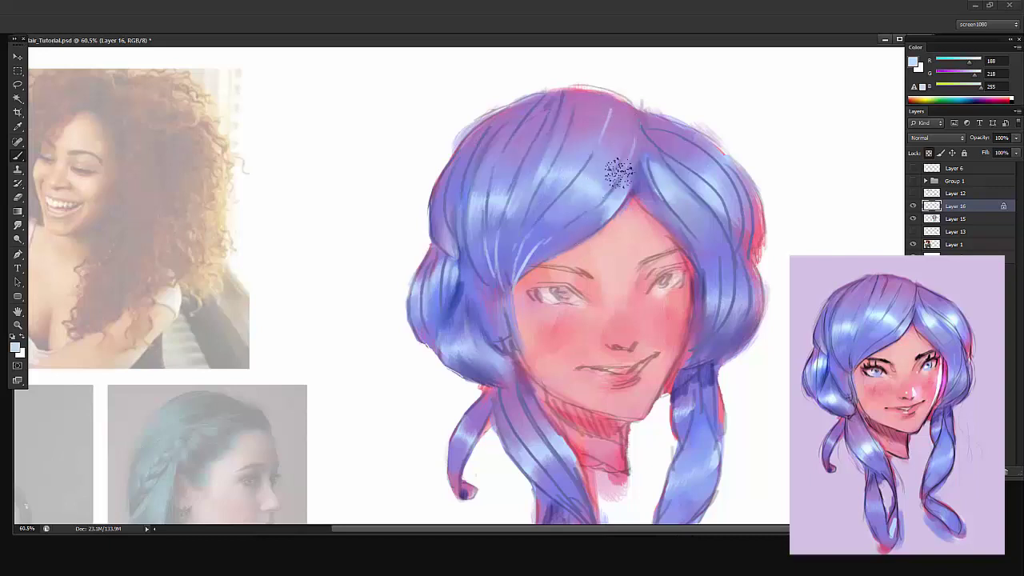
{"action": "mouse_move", "coordinate": [524, 112]}
{"action": "left_mouse_down"}
{"action": "mouse_move", "coordinate": [506, 150]}
{"action": "mouse_move", "coordinate": [468, 175]}
{"action": "left_mouse_up"}
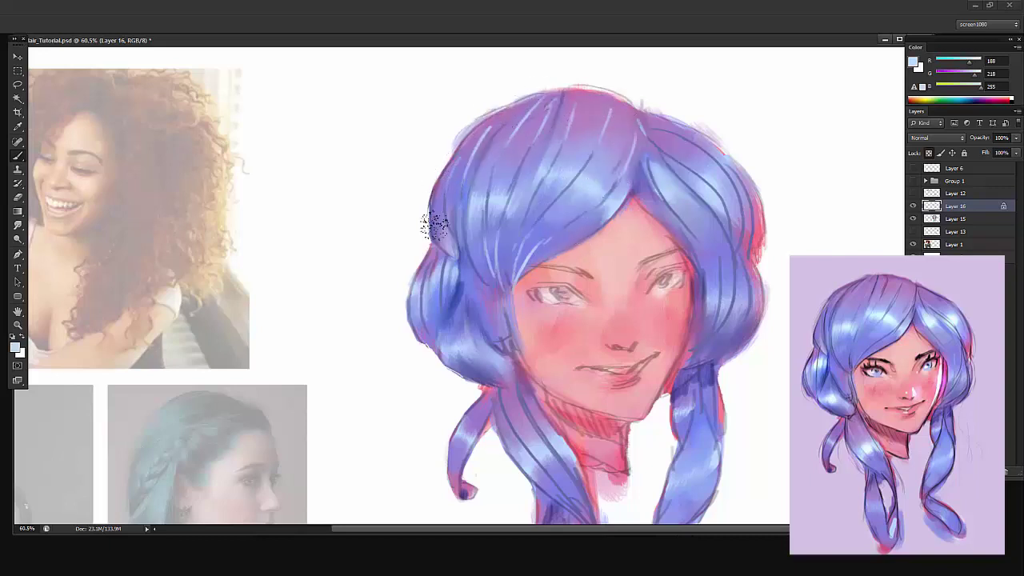
{"action": "left_click_drag", "start_coordinate": [435, 225], "coordinate": [436, 180]}
Lighten strand sections right of the parting, on the left lock and on the left bun with pale blue
{"action": "key", "text": "ctrl+space"}
{"action": "left_click_drag", "start_coordinate": [565, 178], "coordinate": [633, 87]}
{"action": "left_click", "coordinate": [701, 163]}
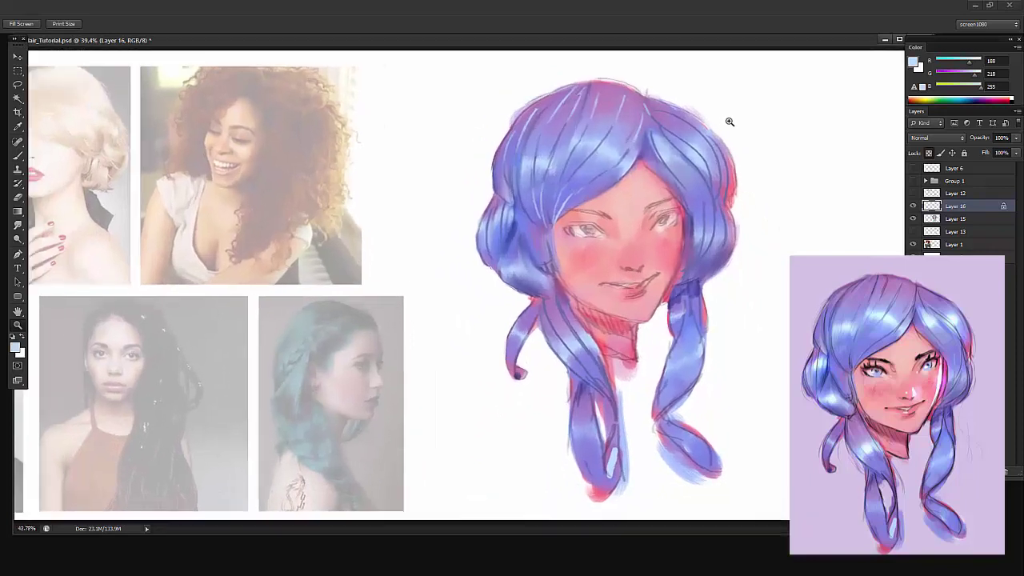
{"action": "key", "text": "b"}
{"action": "mouse_move", "coordinate": [714, 189]}
{"action": "left_mouse_down"}
{"action": "mouse_move", "coordinate": [703, 266]}
{"action": "mouse_move", "coordinate": [669, 319]}
{"action": "left_mouse_up"}
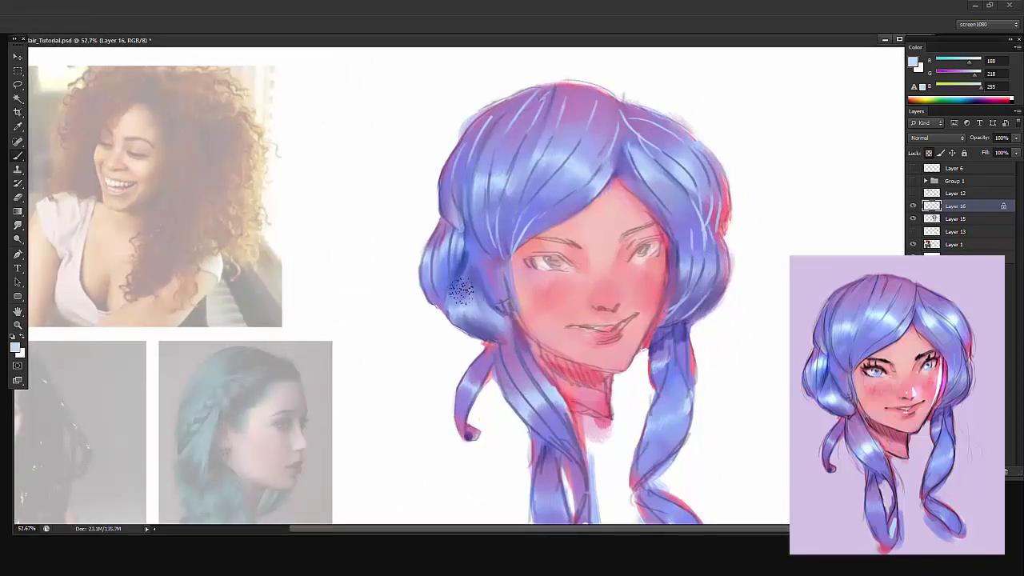
{"action": "mouse_move", "coordinate": [499, 344]}
{"action": "left_mouse_down"}
{"action": "mouse_move", "coordinate": [519, 393]}
{"action": "mouse_move", "coordinate": [531, 383]}
{"action": "left_mouse_up"}
{"action": "left_click_drag", "start_coordinate": [543, 422], "coordinate": [577, 457]}
{"action": "left_click_drag", "start_coordinate": [446, 264], "coordinate": [449, 285]}
Unlock the strand layer's transparent pixels and set its opacity to 58%
{"action": "key", "text": "ctrl+space"}
{"action": "left_click_drag", "start_coordinate": [748, 225], "coordinate": [686, 224]}
{"action": "key", "text": "e"}
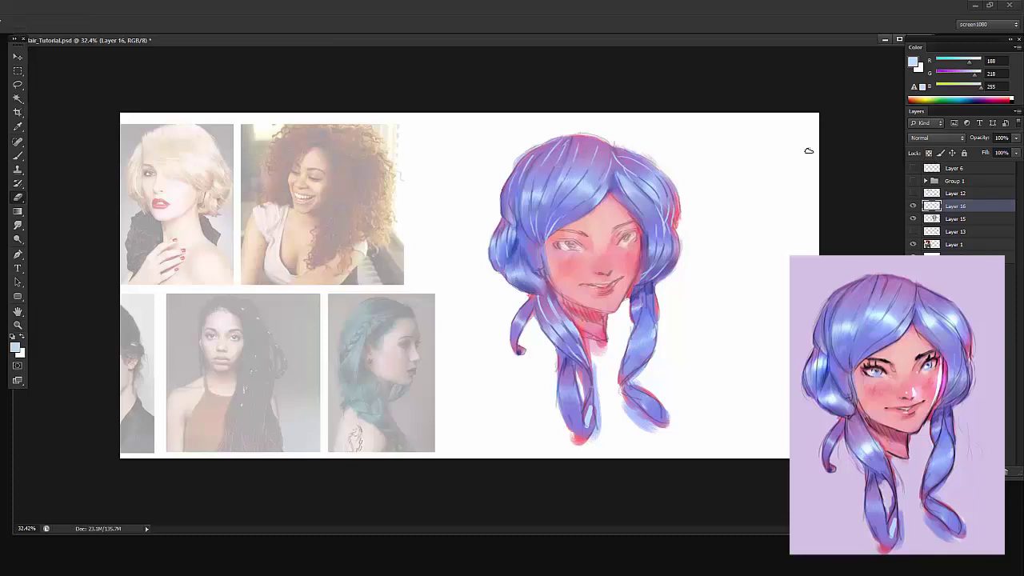
{"action": "left_click_drag", "start_coordinate": [981, 140], "coordinate": [977, 142]}
Soften the strands on the hair with the Eraser using the soft textured 195 px tip
{"action": "right_click", "coordinate": [655, 190]}
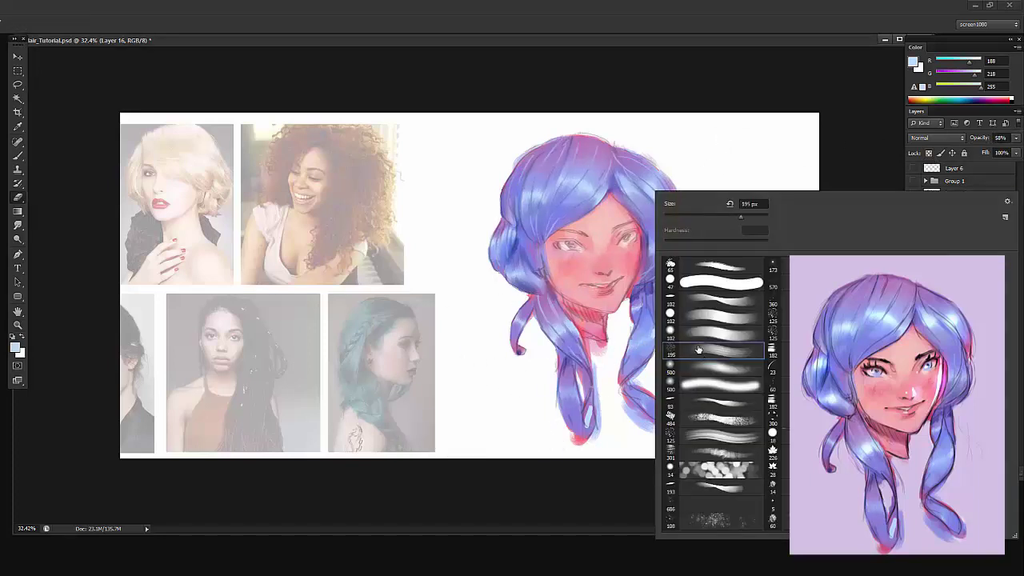
{"action": "left_click", "coordinate": [602, 124]}
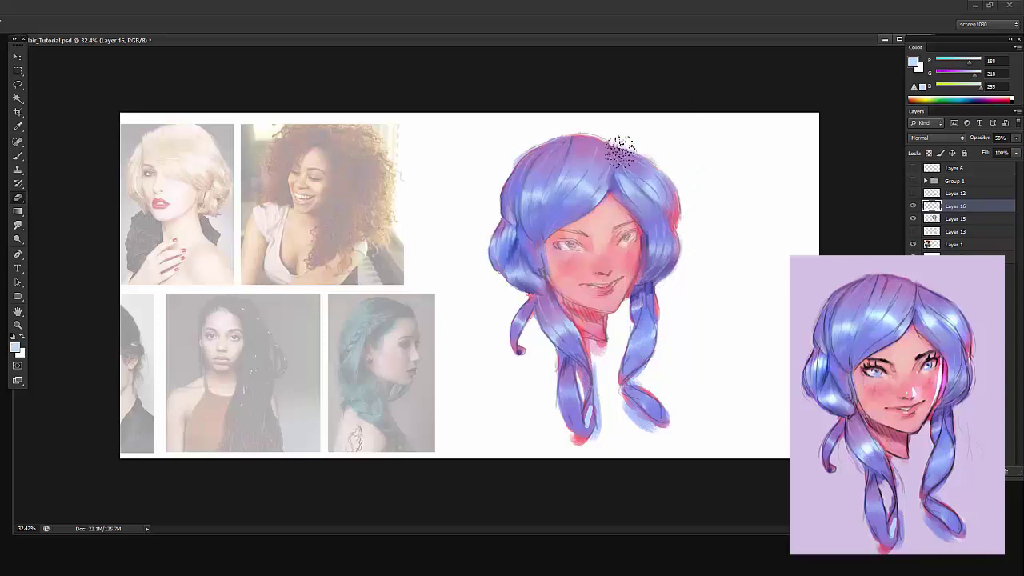
{"action": "key", "text": "z"}
{"action": "left_click_drag", "start_coordinate": [616, 150], "coordinate": [635, 150]}
Merge the strand layer down into Layer 15 and flip the canvas horizontally
{"action": "key", "text": "b"}
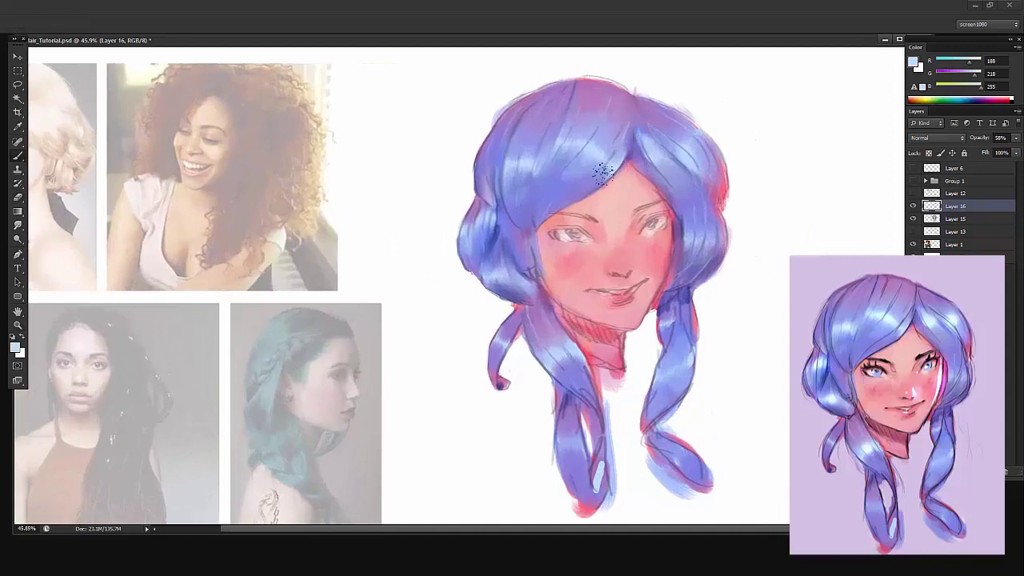
{"action": "key", "text": "ctrl+e"}
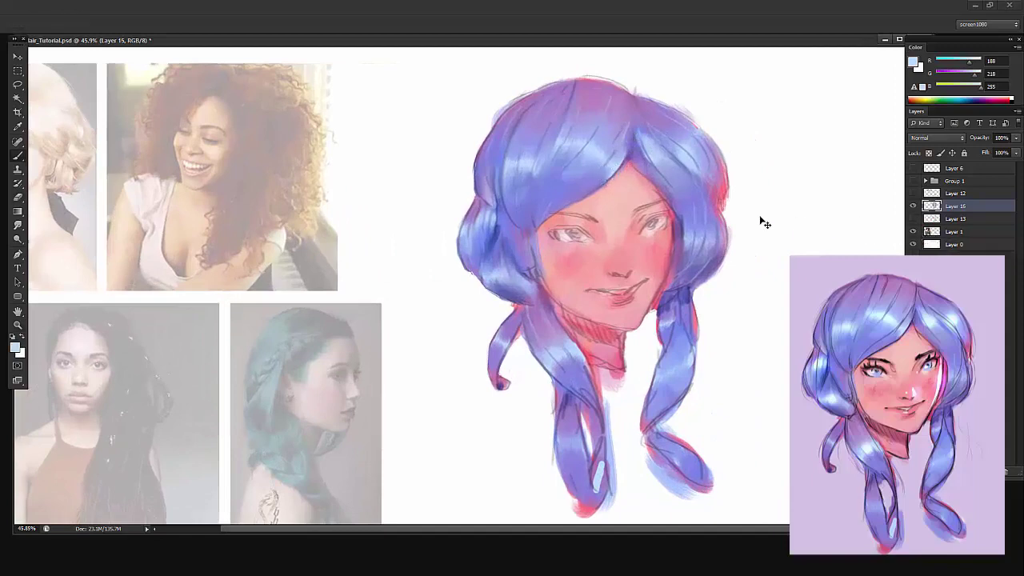
{"action": "key", "text": "ctrl+f"}
{"action": "left_click_drag", "start_coordinate": [294, 231], "coordinate": [454, 233]}
{"action": "key", "text": "z"}
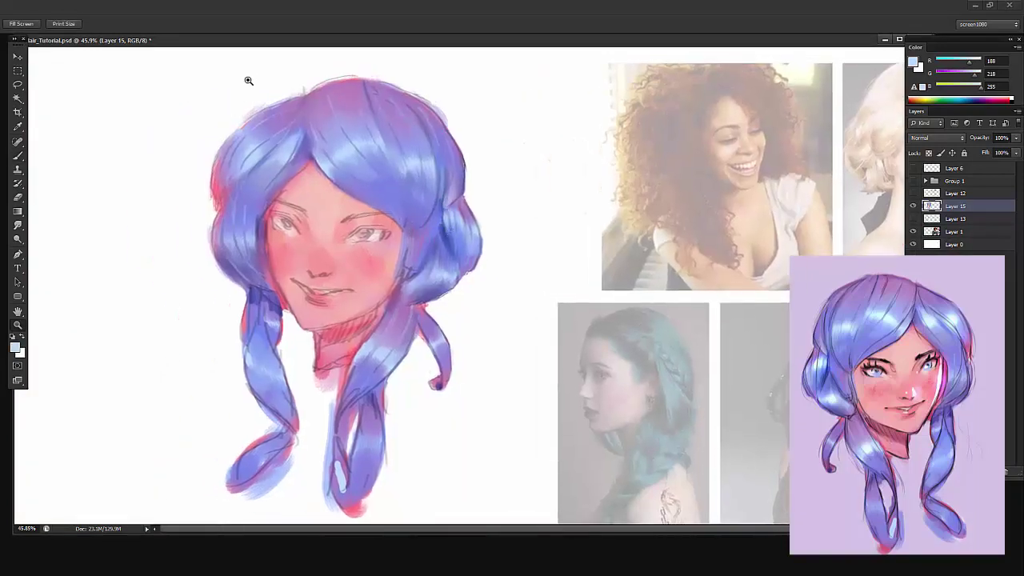
Clean up the hair's outer edge along the left side and the crown with the Eraser, and flip the canvas horizontally
{"action": "scroll", "coordinate": [248, 80], "scroll_direction": "up", "scroll_amount": 2}
{"action": "key", "text": "e"}
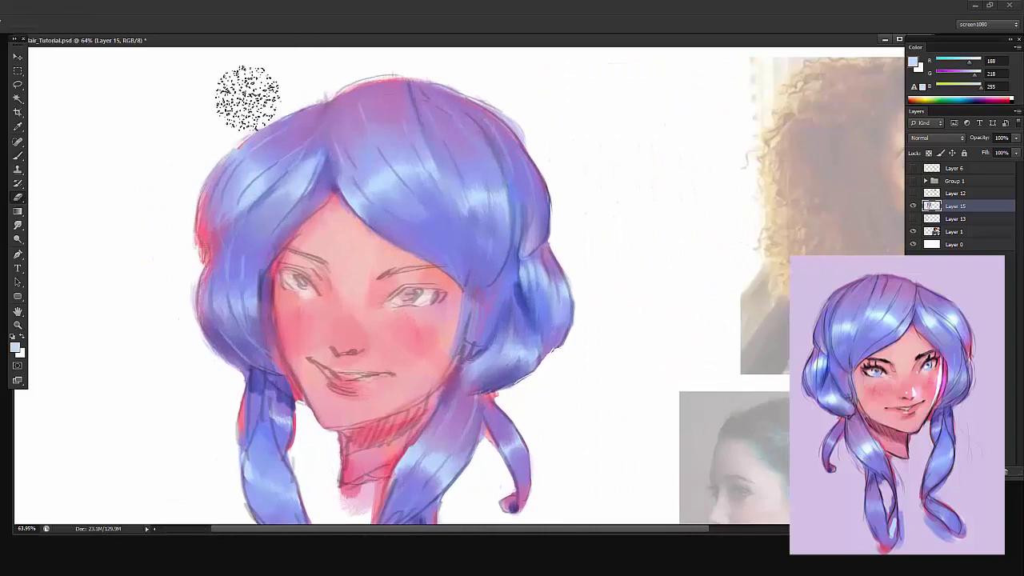
{"action": "left_click", "coordinate": [267, 196]}
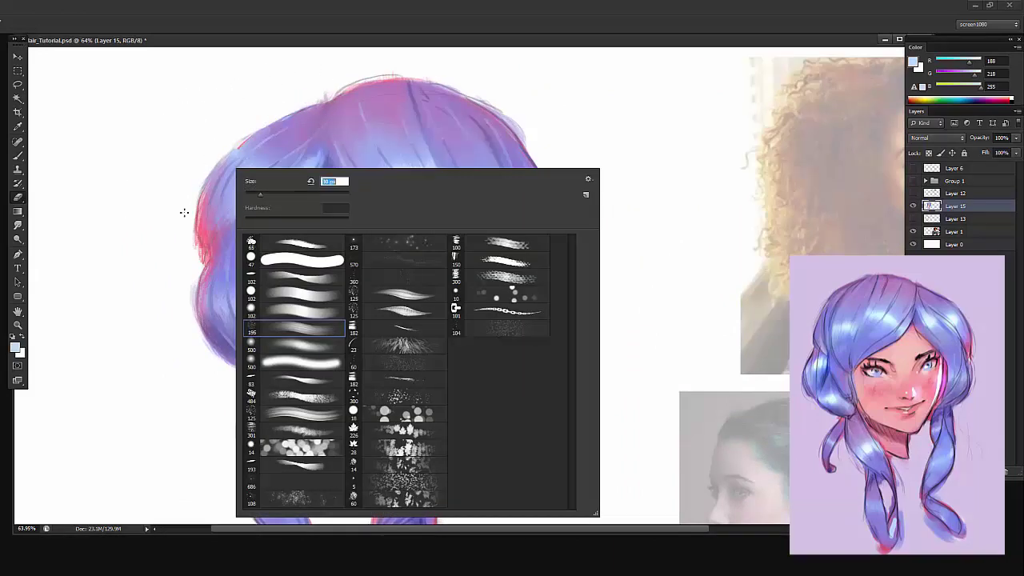
{"action": "mouse_move", "coordinate": [186, 213]}
{"action": "left_mouse_down"}
{"action": "mouse_move", "coordinate": [201, 249]}
{"action": "mouse_move", "coordinate": [201, 204]}
{"action": "mouse_move", "coordinate": [193, 225]}
{"action": "mouse_move", "coordinate": [203, 191]}
{"action": "mouse_move", "coordinate": [263, 122]}
{"action": "left_mouse_up"}
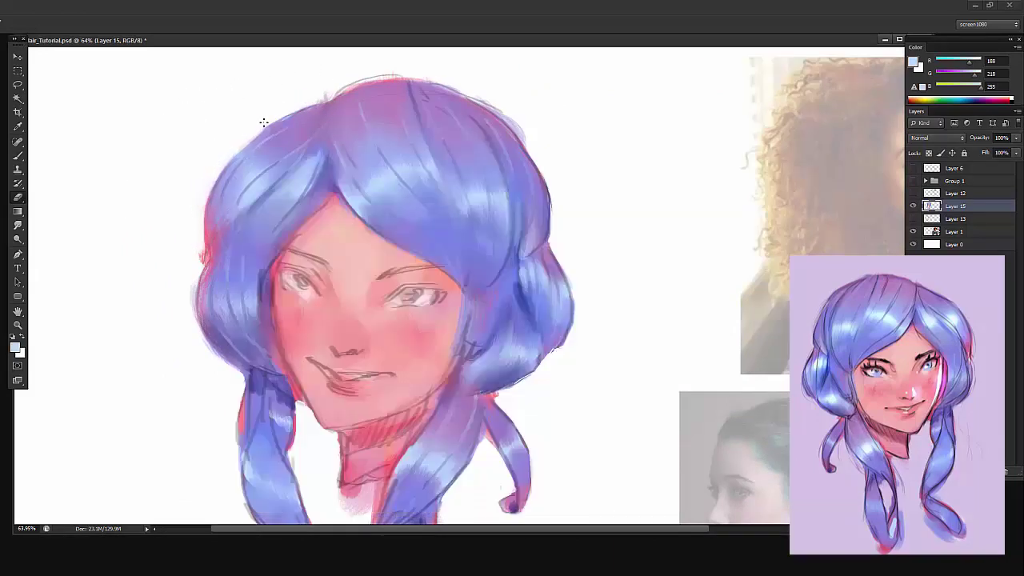
{"action": "left_click_drag", "start_coordinate": [329, 96], "coordinate": [384, 74]}
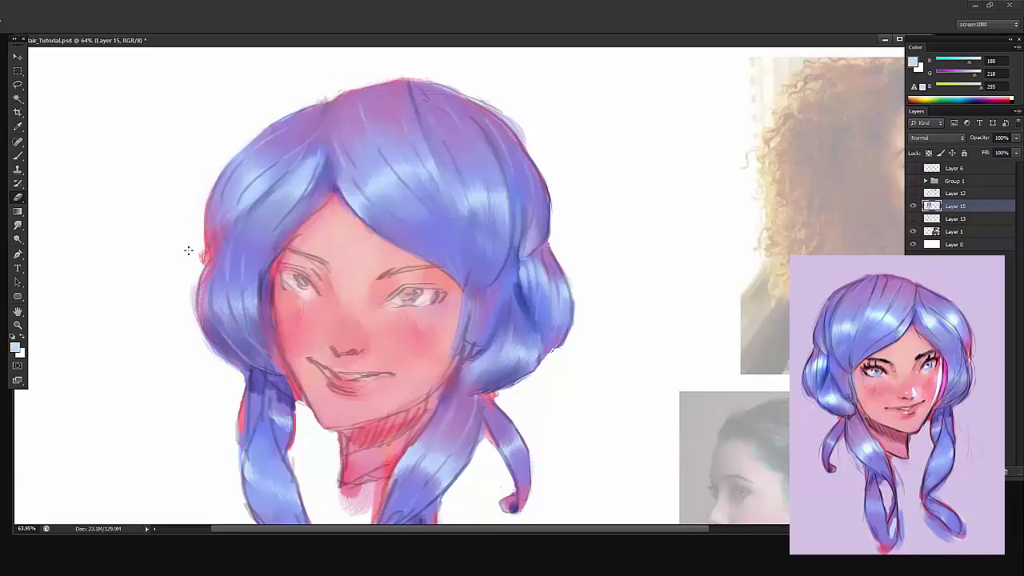
{"action": "key", "text": "b"}
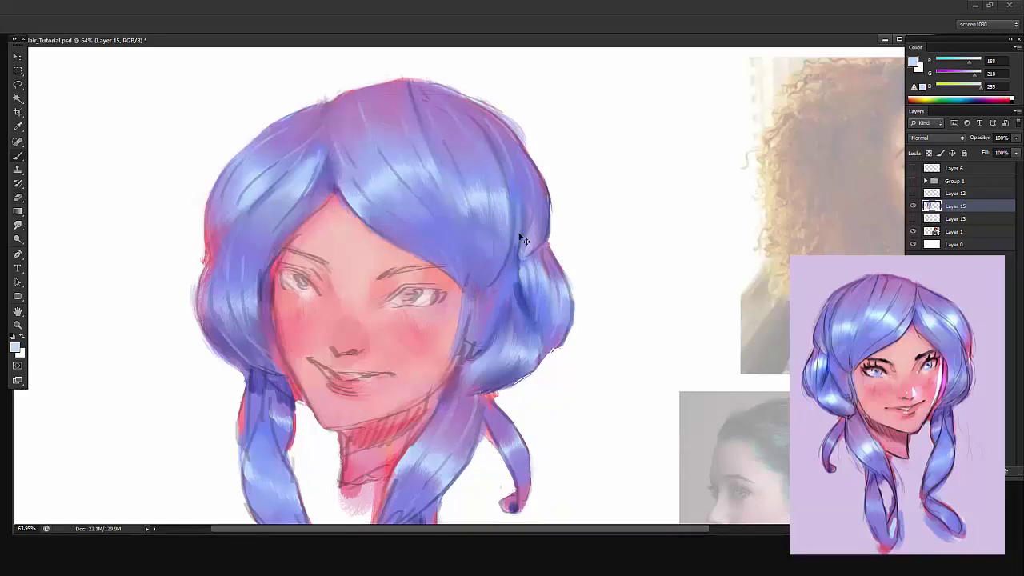
{"action": "key", "text": "ctrl+f"}
{"action": "mouse_move", "coordinate": [777, 244]}
{"action": "left_mouse_down"}
{"action": "mouse_move", "coordinate": [663, 217]}
{"action": "mouse_move", "coordinate": [633, 267]}
{"action": "left_mouse_up"}
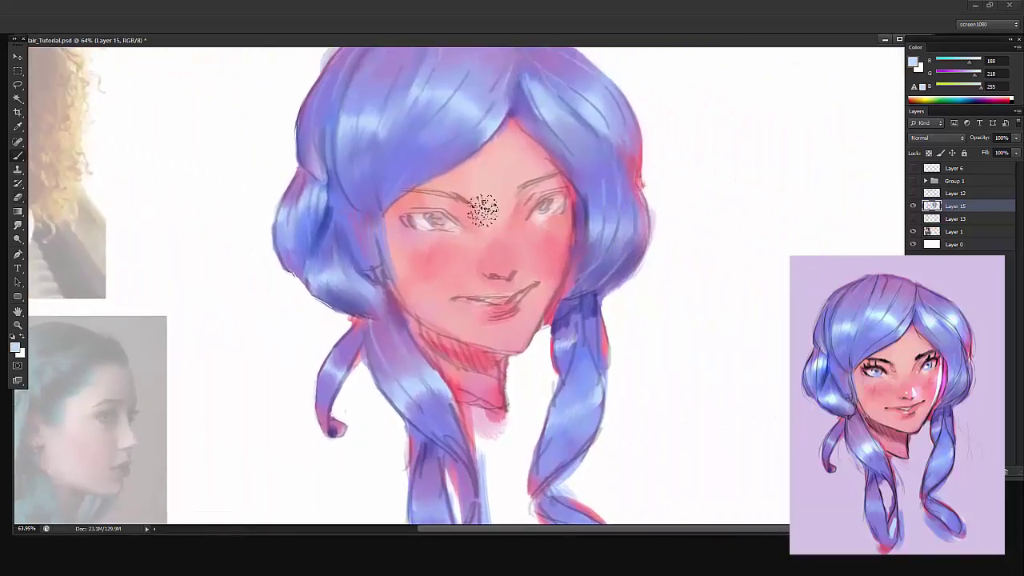
Add a new layer above Layer 15 and darken both upper lash lines with a mauve sampled beside the face
{"action": "left_click_drag", "start_coordinate": [406, 191], "coordinate": [419, 241]}
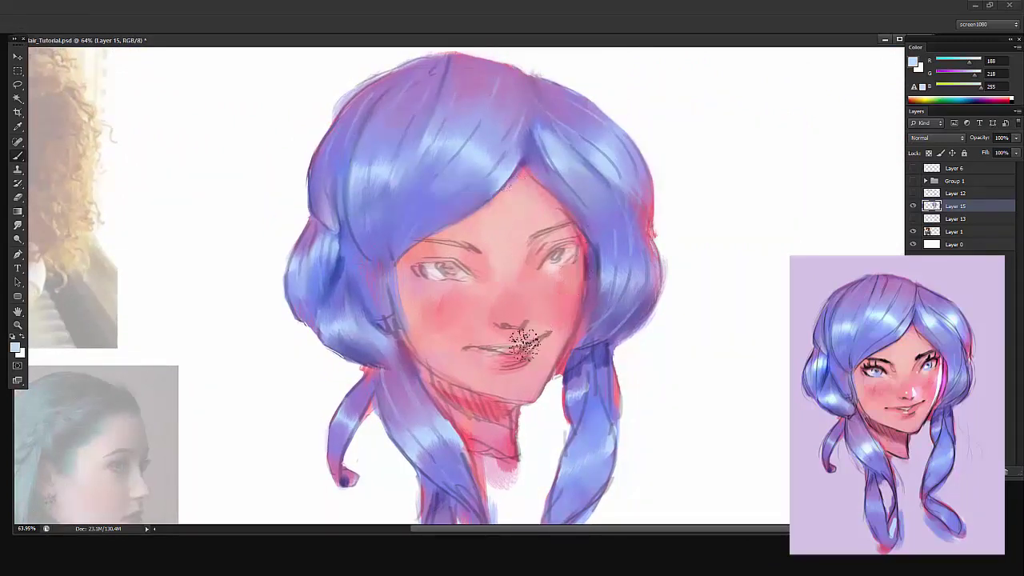
{"action": "right_click", "coordinate": [577, 225]}
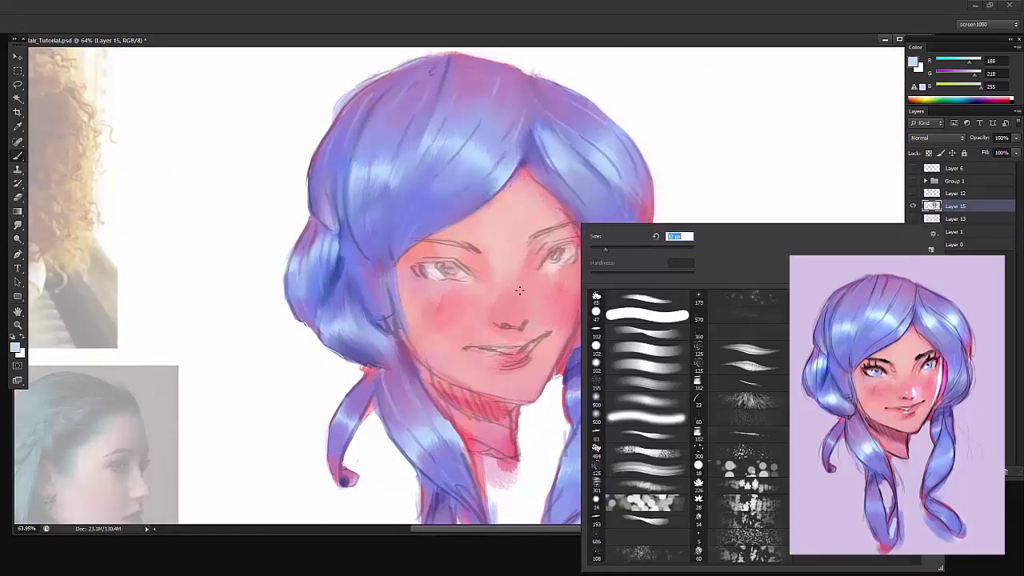
{"action": "left_click", "coordinate": [513, 317], "text": "alt"}
{"action": "key", "text": "ctrl+shift+alt+n"}
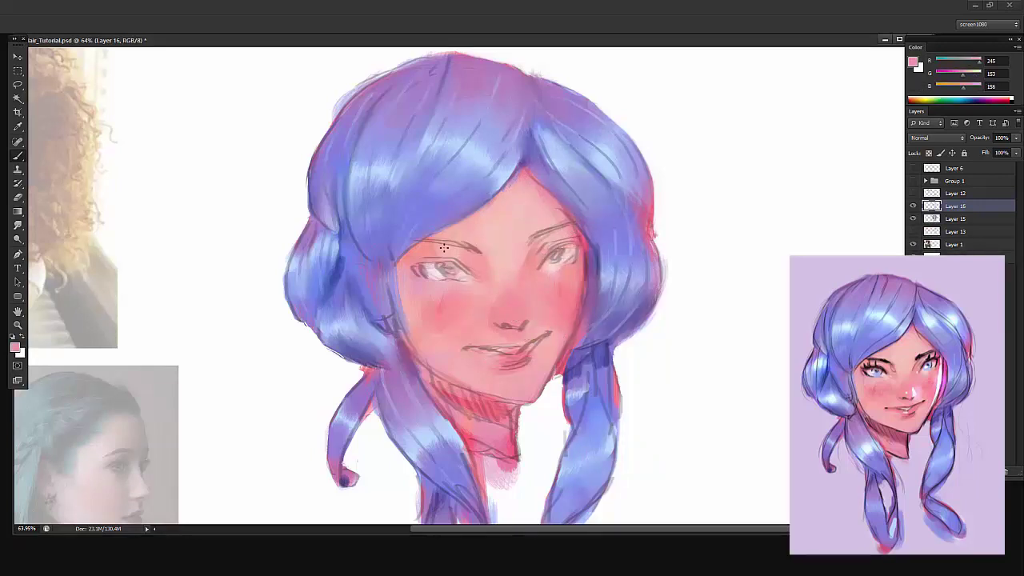
{"action": "left_click", "coordinate": [592, 243], "text": "alt"}
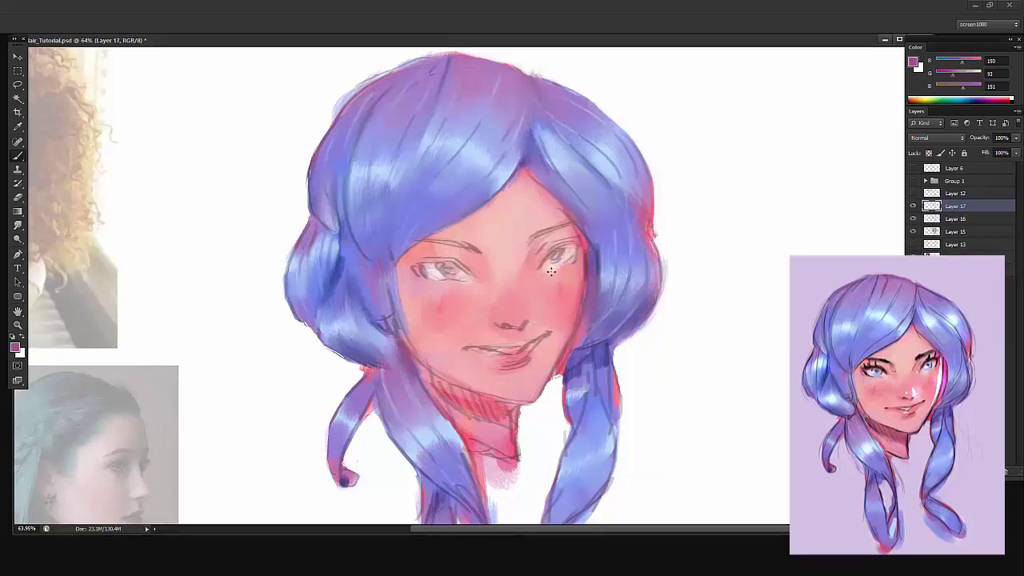
{"action": "left_click", "coordinate": [588, 257], "text": "alt"}
{"action": "scroll", "coordinate": [396, 262], "scroll_direction": "up", "scroll_amount": 3}
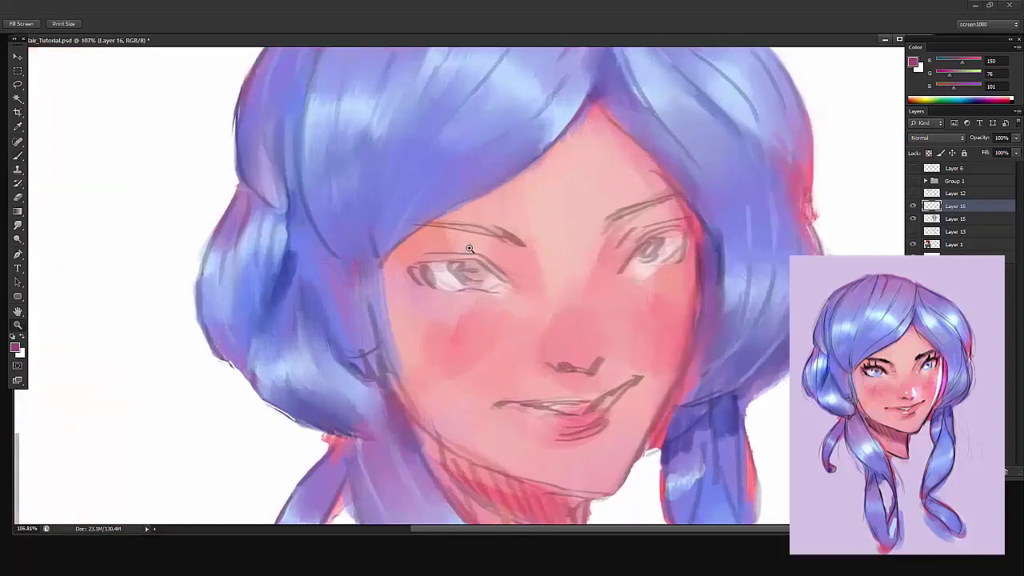
{"action": "mouse_move", "coordinate": [409, 265]}
{"action": "left_mouse_down"}
{"action": "mouse_move", "coordinate": [476, 254]}
{"action": "mouse_move", "coordinate": [508, 279]}
{"action": "left_mouse_up"}
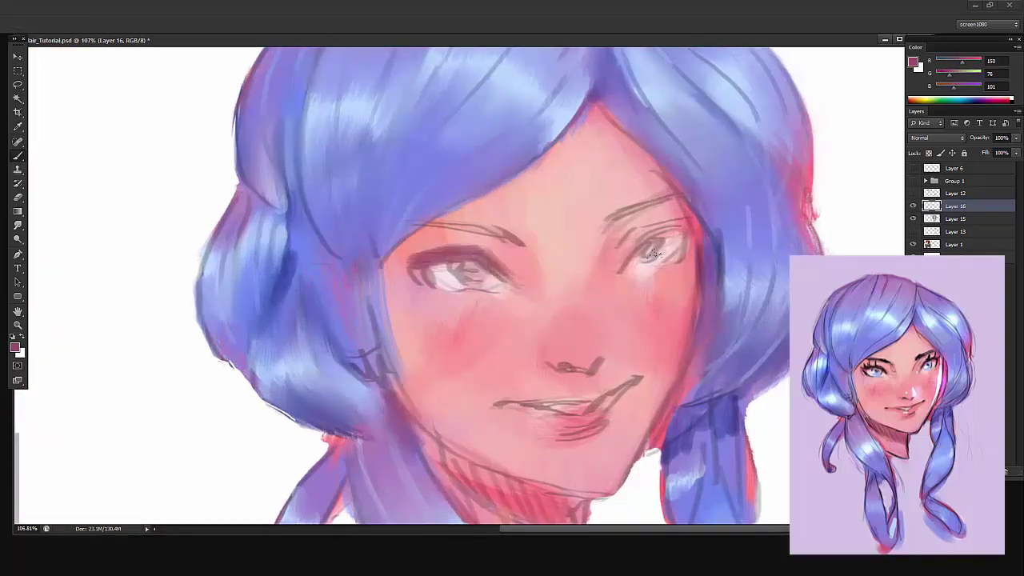
{"action": "mouse_move", "coordinate": [634, 236]}
{"action": "left_mouse_down"}
{"action": "mouse_move", "coordinate": [695, 218]}
{"action": "mouse_move", "coordinate": [677, 233]}
{"action": "mouse_move", "coordinate": [702, 234]}
{"action": "left_mouse_up"}
Paint over both eyebrows with dark mauve strokes to thicken them
{"action": "left_click_drag", "start_coordinate": [610, 211], "coordinate": [678, 195]}
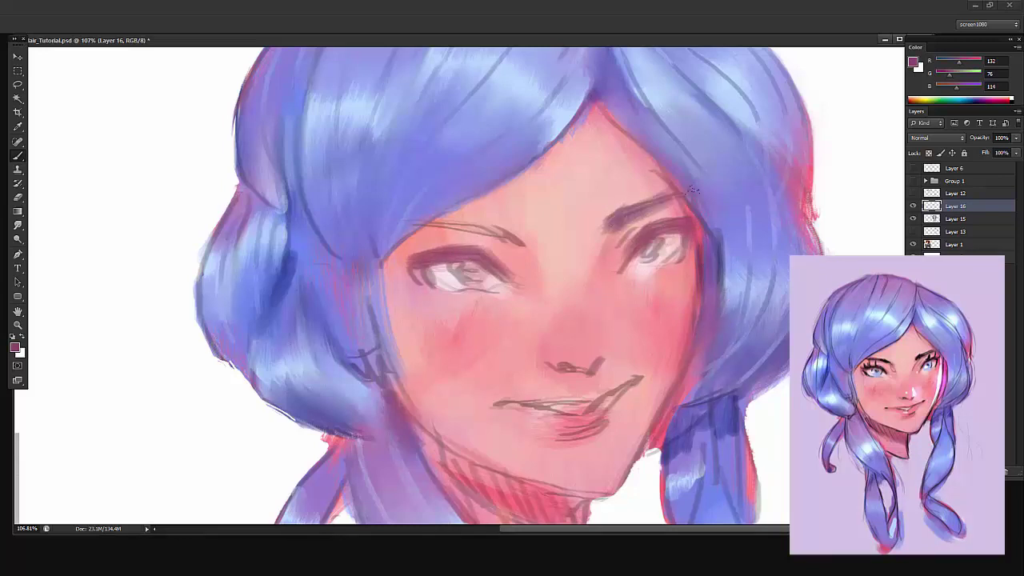
{"action": "left_click_drag", "start_coordinate": [445, 218], "coordinate": [519, 240]}
{"action": "scroll", "coordinate": [557, 269], "scroll_direction": "down", "scroll_amount": 3}
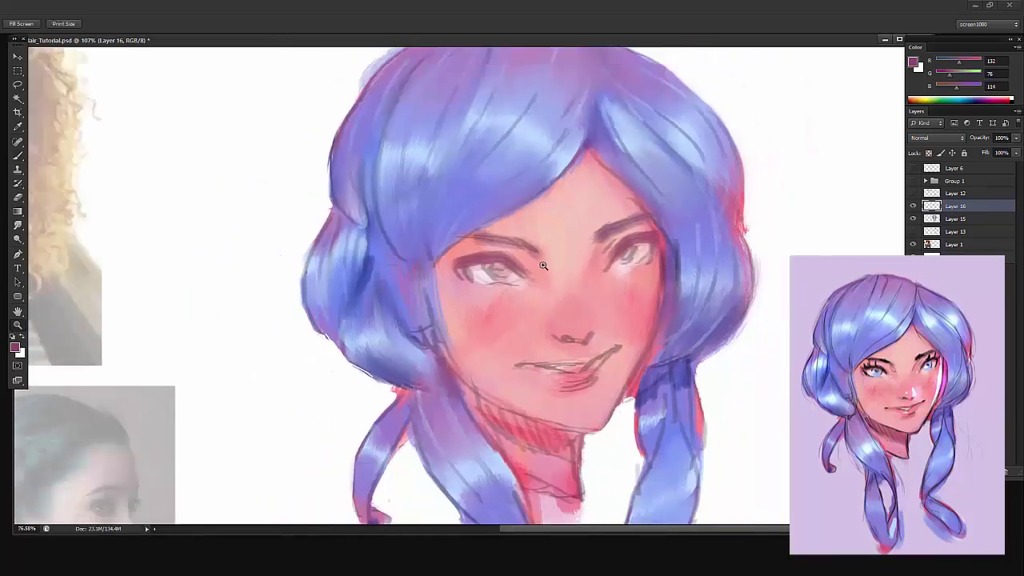
Paint a dark reddish shadow over the hatched area of the neck under the jaw
{"action": "left_click", "coordinate": [640, 249], "text": "alt"}
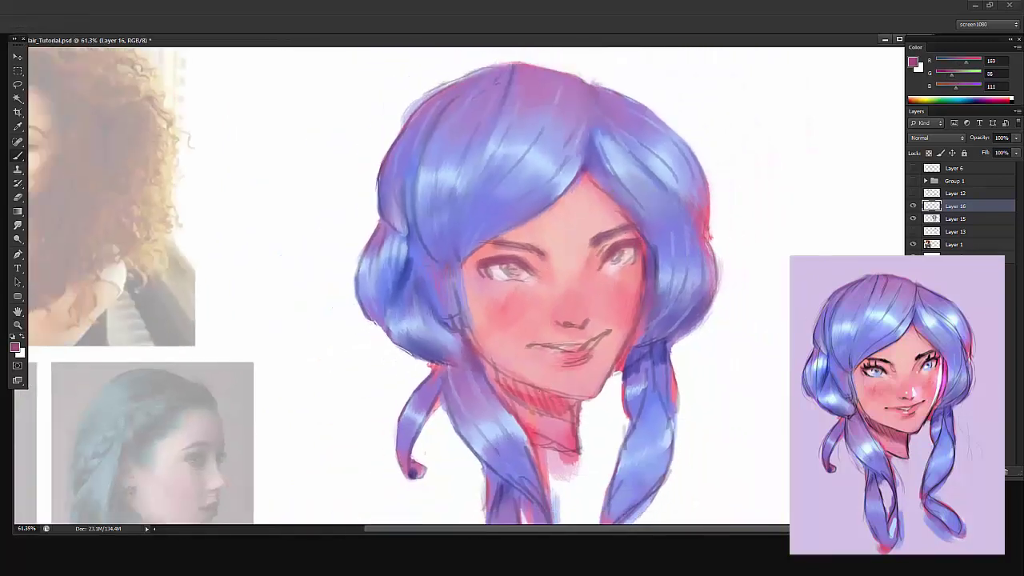
{"action": "mouse_move", "coordinate": [531, 398]}
{"action": "left_mouse_down"}
{"action": "mouse_move", "coordinate": [490, 370]}
{"action": "mouse_move", "coordinate": [573, 411]}
{"action": "left_mouse_up"}
{"action": "left_click", "coordinate": [566, 386], "text": "alt"}
Paint white teeth and pink lips over the mouth sketch, and colour the irises light blue
{"action": "scroll", "coordinate": [531, 428], "scroll_direction": "up", "scroll_amount": 3}
{"action": "key", "text": "x"}
{"action": "right_click", "coordinate": [659, 260]}
{"action": "left_click_drag", "start_coordinate": [591, 277], "coordinate": [635, 276]}
{"action": "left_click", "coordinate": [632, 288], "text": "alt"}
{"action": "left_click_drag", "start_coordinate": [557, 276], "coordinate": [629, 288]}
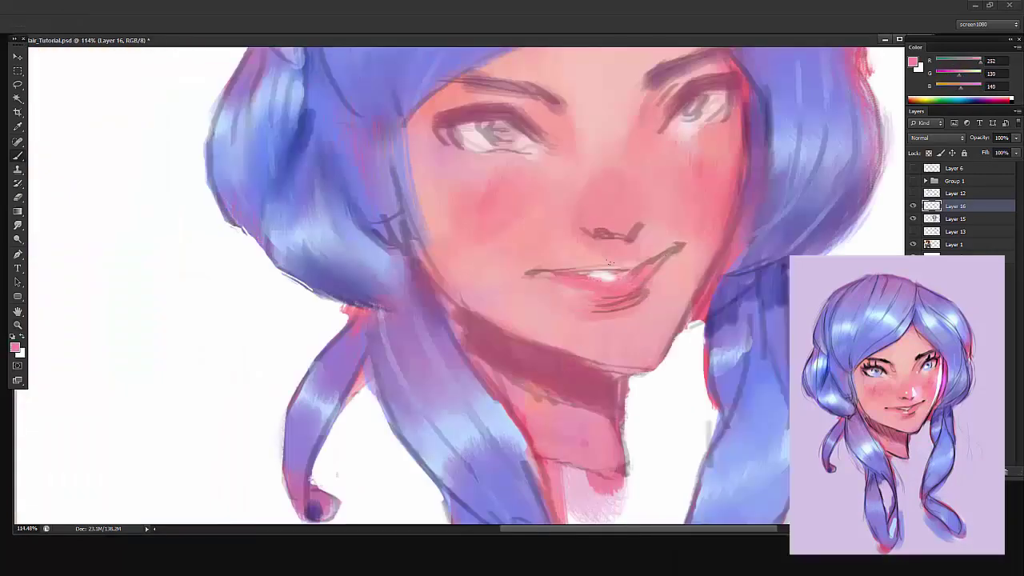
{"action": "left_click_drag", "start_coordinate": [664, 251], "coordinate": [608, 283]}
{"action": "left_click_drag", "start_coordinate": [530, 275], "coordinate": [564, 278]}
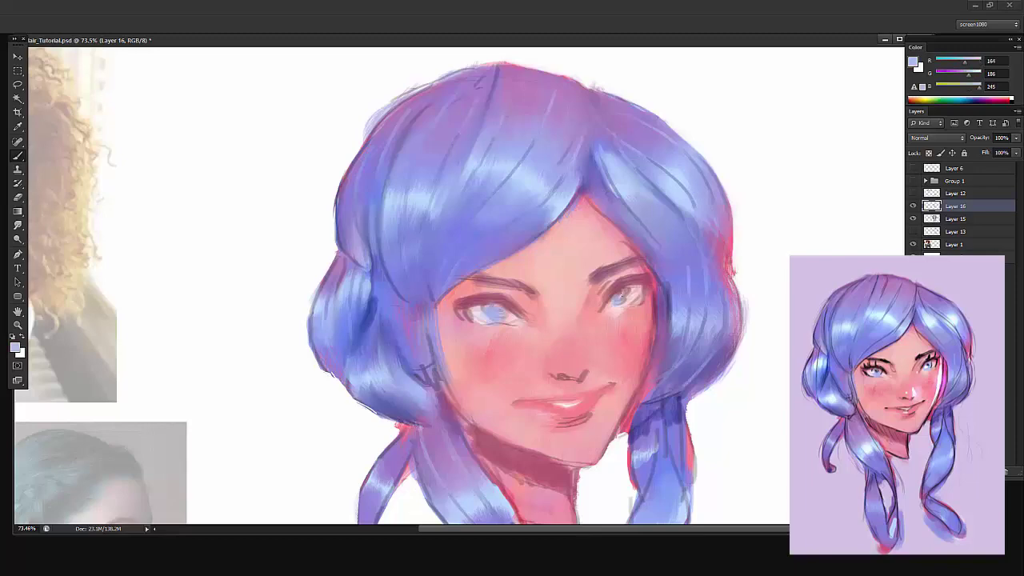
Add white highlights to the eyes and nose, and dot dark pink freckles on both cheeks
{"action": "scroll", "coordinate": [480, 430], "scroll_direction": "up", "scroll_amount": 2}
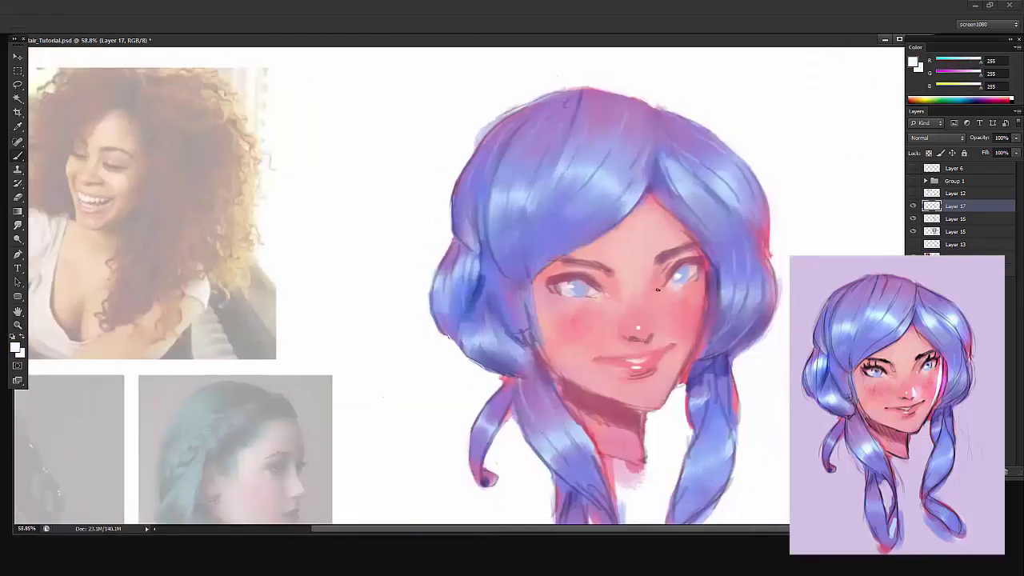
{"action": "left_click_drag", "start_coordinate": [568, 304], "coordinate": [680, 336]}
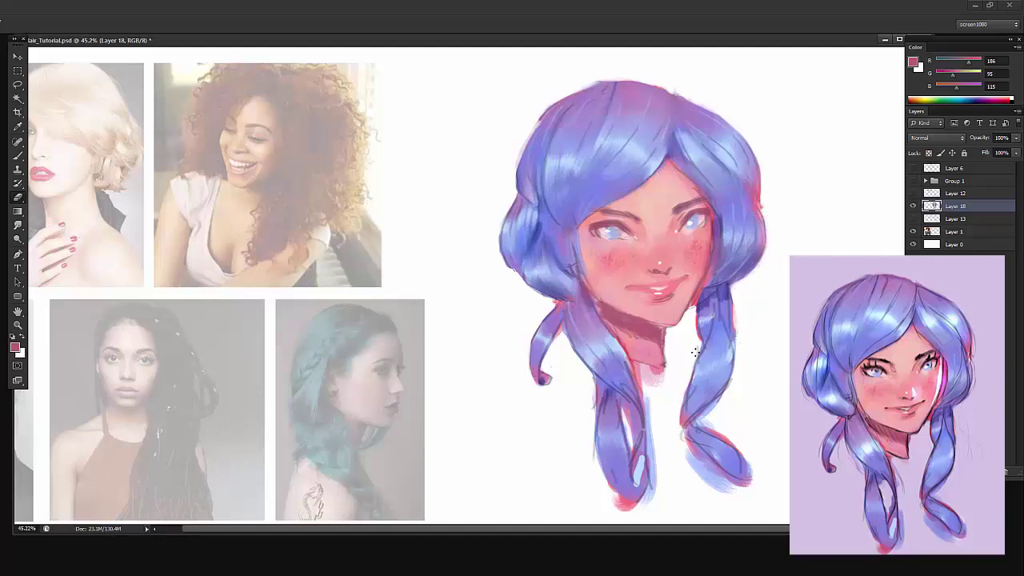
Erase the stray paint below the neck and around the opening in the left braid
{"action": "mouse_move", "coordinate": [666, 374]}
{"action": "left_mouse_down"}
{"action": "mouse_move", "coordinate": [638, 367]}
{"action": "mouse_move", "coordinate": [669, 368]}
{"action": "left_mouse_up"}
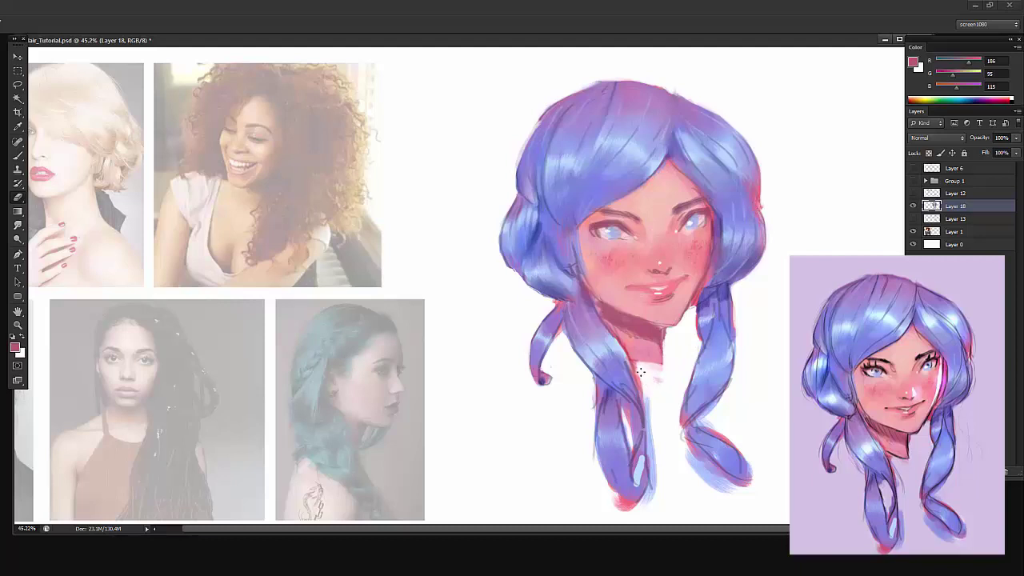
{"action": "mouse_move", "coordinate": [660, 417]}
{"action": "left_mouse_down"}
{"action": "mouse_move", "coordinate": [650, 441]}
{"action": "mouse_move", "coordinate": [627, 426]}
{"action": "left_mouse_up"}
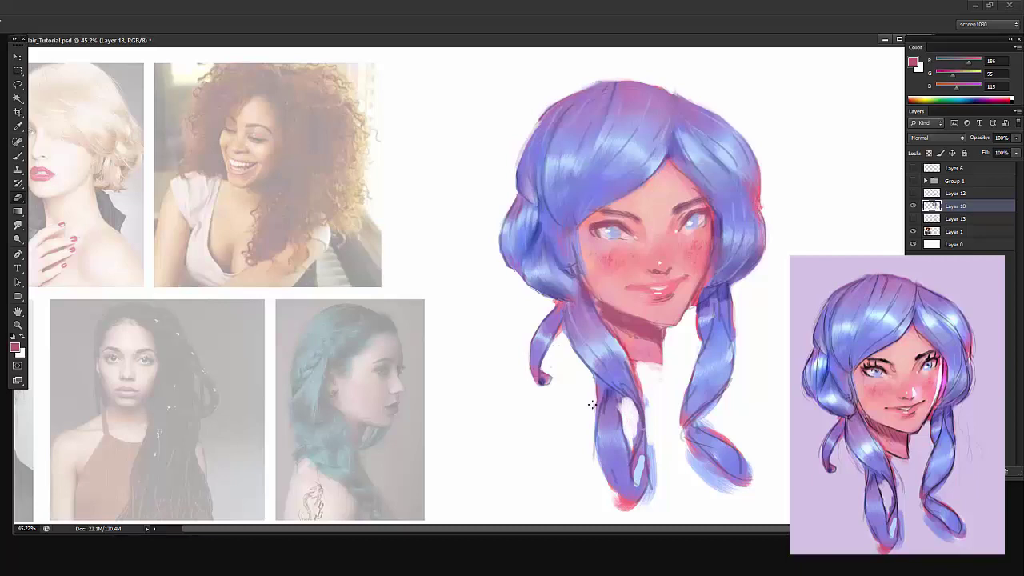
Set the Brush to the hard round 102 px tip reduced to 4 px, with a violet-blue sampled from the hair
{"action": "key", "text": "b"}
{"action": "right_click", "coordinate": [676, 255]}
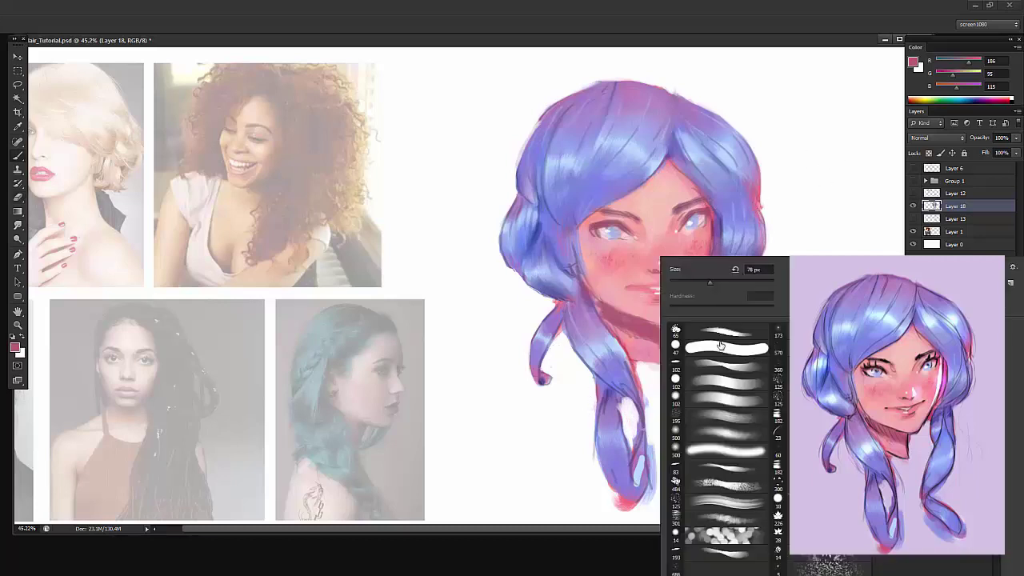
{"action": "left_click", "coordinate": [700, 380]}
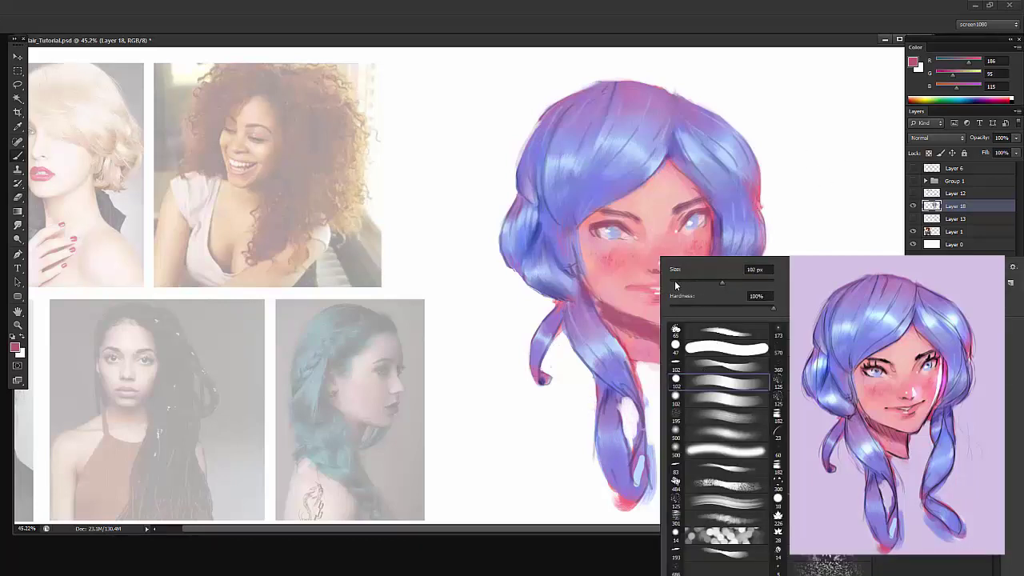
{"action": "left_click", "coordinate": [674, 282]}
{"action": "left_click", "coordinate": [730, 165], "text": "alt"}
{"action": "left_click_drag", "start_coordinate": [774, 138], "coordinate": [828, 180]}
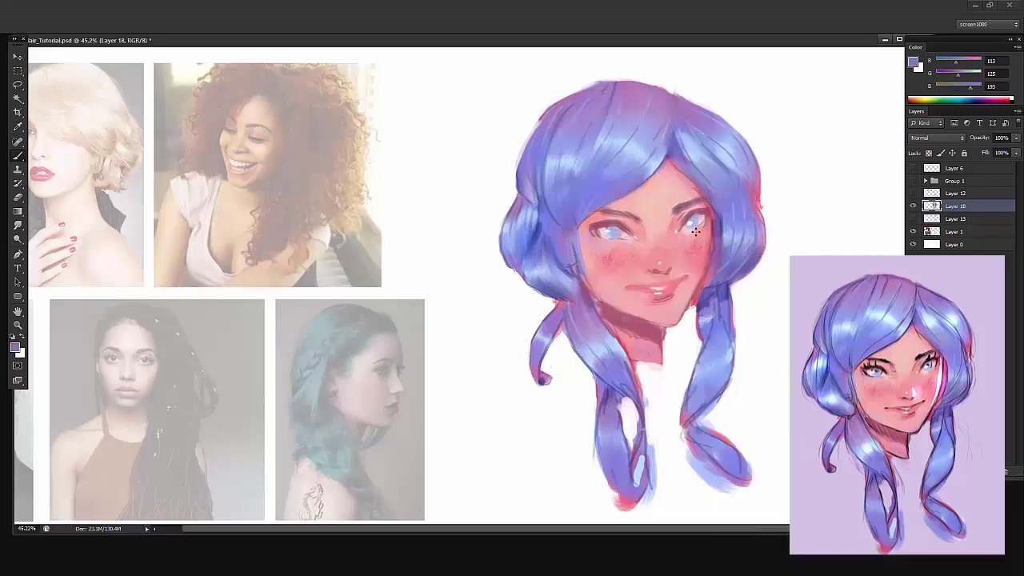
{"action": "right_click", "coordinate": [737, 209]}
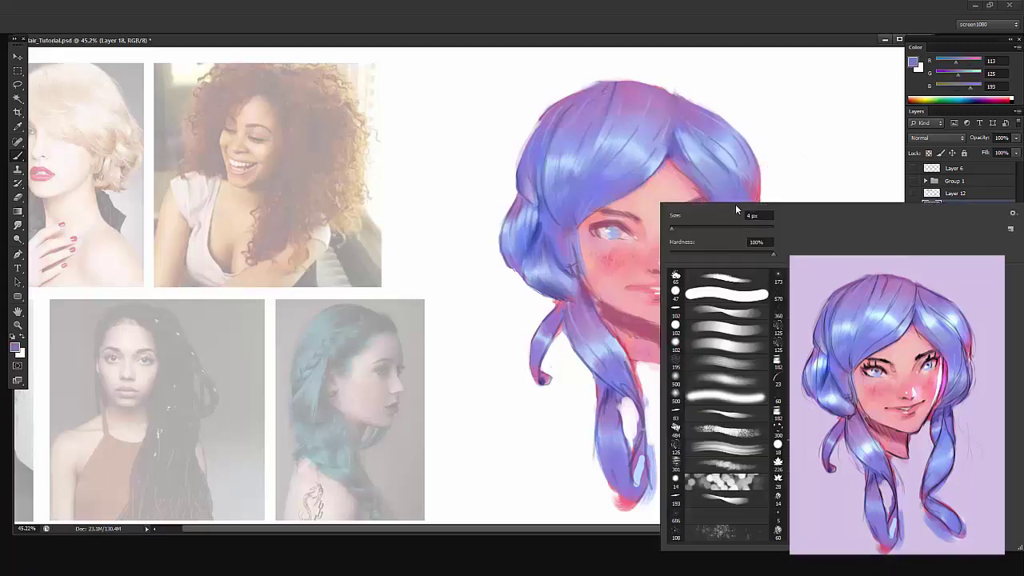
{"action": "left_click_drag", "start_coordinate": [794, 139], "coordinate": [779, 217]}
{"action": "key", "text": "ctrl+z"}
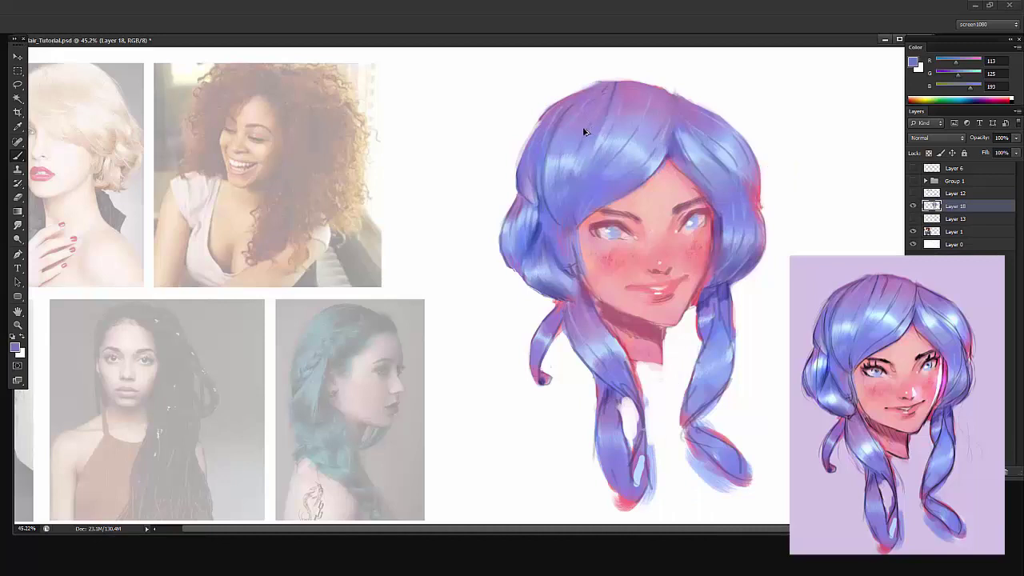
On a new layer, draw thin flyaway strands beside the crown's left edge and lavender ones hanging below the right bun
{"action": "key", "text": "ctrl+shift+alt+n"}
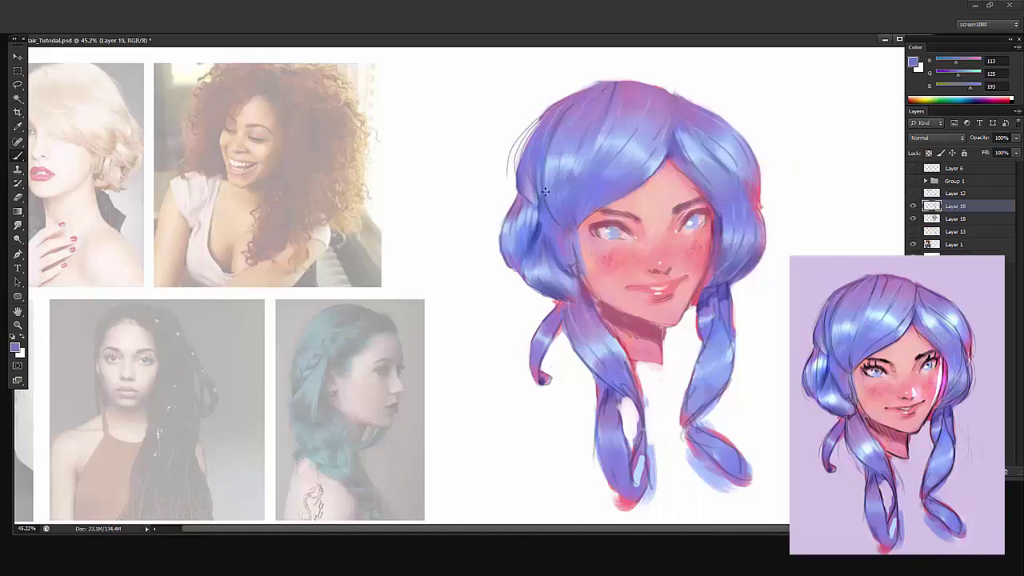
{"action": "left_click", "coordinate": [521, 182], "text": "alt"}
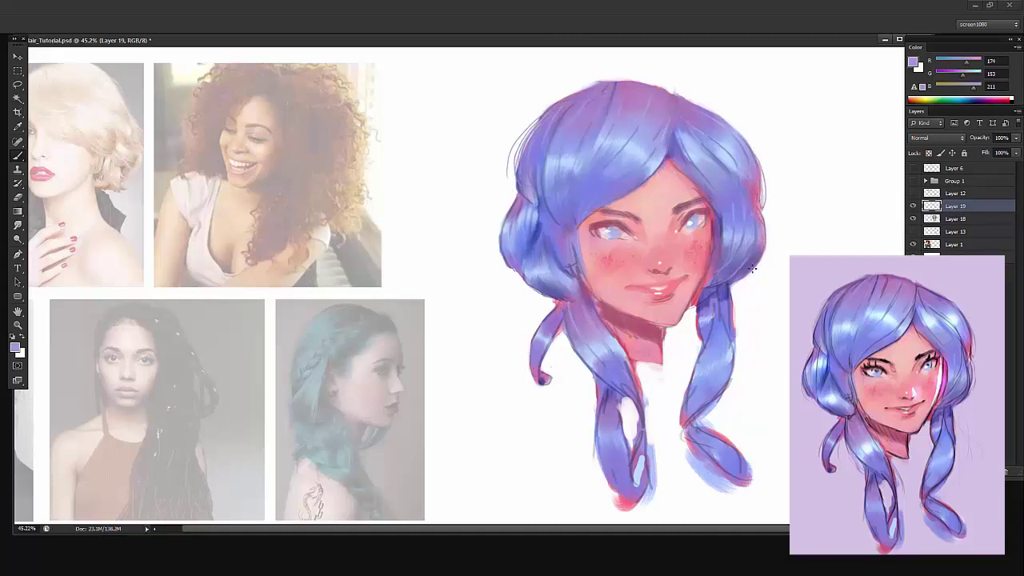
{"action": "left_click_drag", "start_coordinate": [730, 276], "coordinate": [774, 366]}
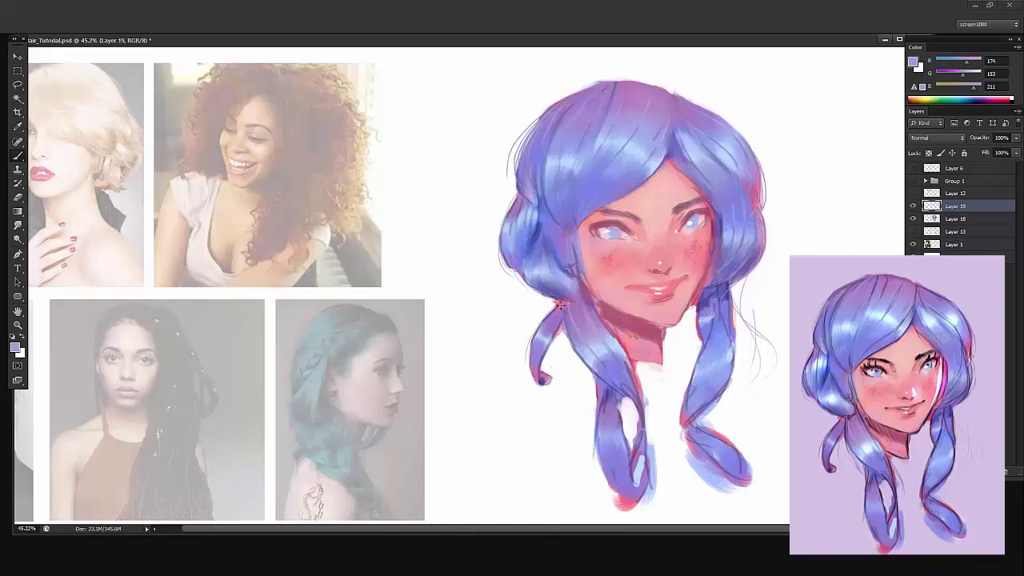
Undo the last stroke and draw thin lavender strands hanging beside the left braid
{"action": "key", "text": "ctrl+z"}
{"action": "left_click_drag", "start_coordinate": [559, 320], "coordinate": [572, 355]}
{"action": "key", "text": "e"}
{"action": "key", "text": "b"}
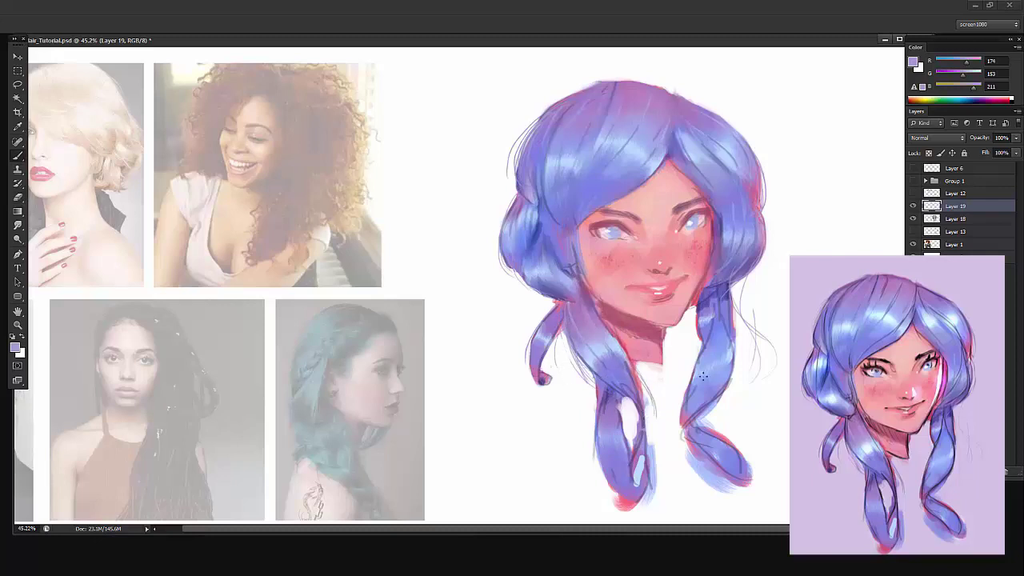
Soften the flyaway strands around the hair using the textured Eraser tip at a larger size
{"action": "key", "text": "e"}
{"action": "right_click", "coordinate": [529, 174]}
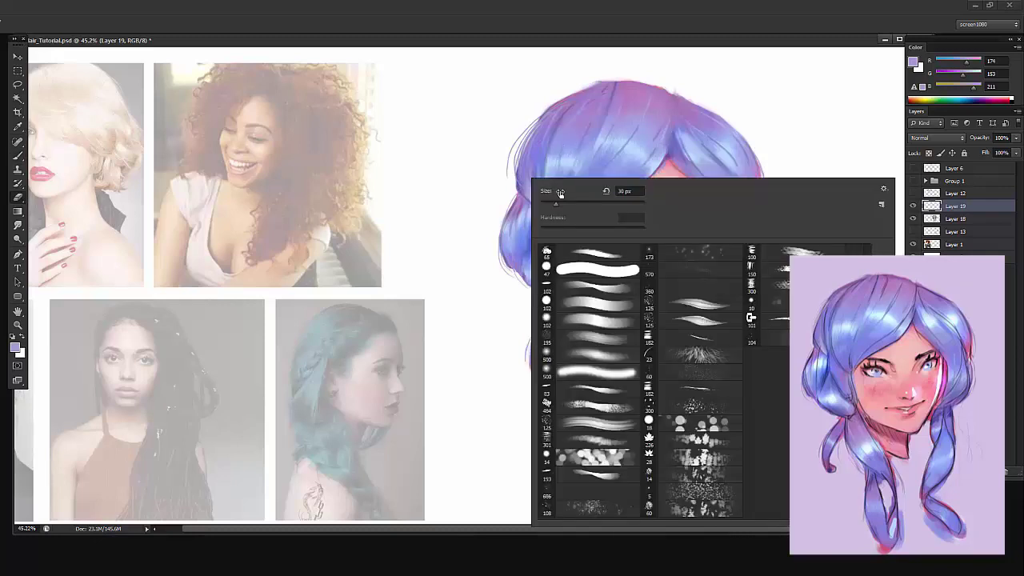
{"action": "left_click", "coordinate": [561, 206]}
{"action": "left_click", "coordinate": [506, 169]}
{"action": "mouse_move", "coordinate": [521, 131]}
{"action": "left_mouse_down"}
{"action": "mouse_move", "coordinate": [504, 153]}
{"action": "mouse_move", "coordinate": [510, 181]}
{"action": "left_mouse_up"}
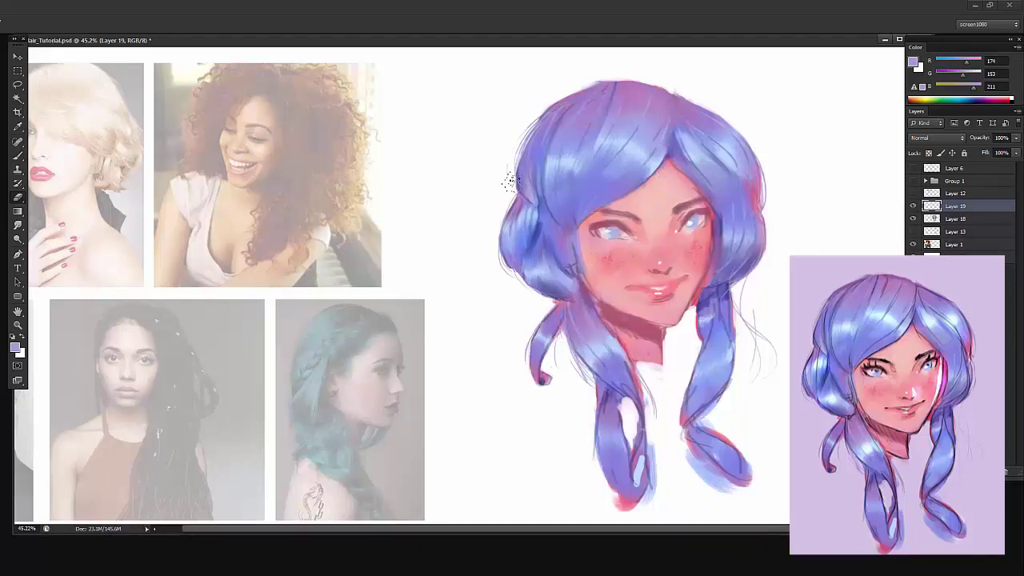
{"action": "left_click_drag", "start_coordinate": [539, 113], "coordinate": [515, 154]}
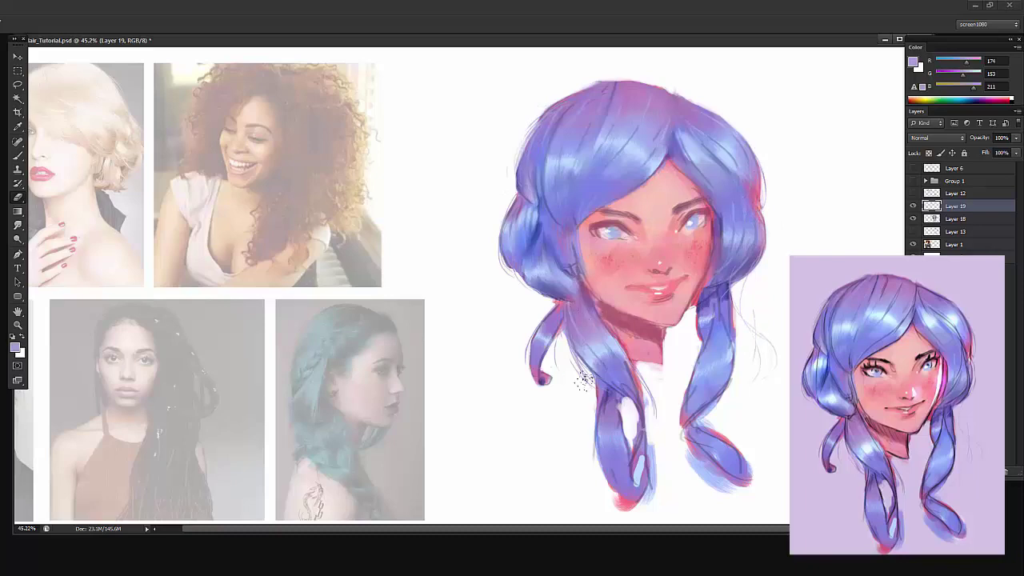
Merge the flyaway strand layer down into Layer 18 and flip the canvas horizontally
{"action": "key", "text": "z"}
{"action": "mouse_move", "coordinate": [810, 286]}
{"action": "left_mouse_down"}
{"action": "mouse_move", "coordinate": [781, 287]}
{"action": "mouse_move", "coordinate": [834, 254]}
{"action": "left_mouse_up"}
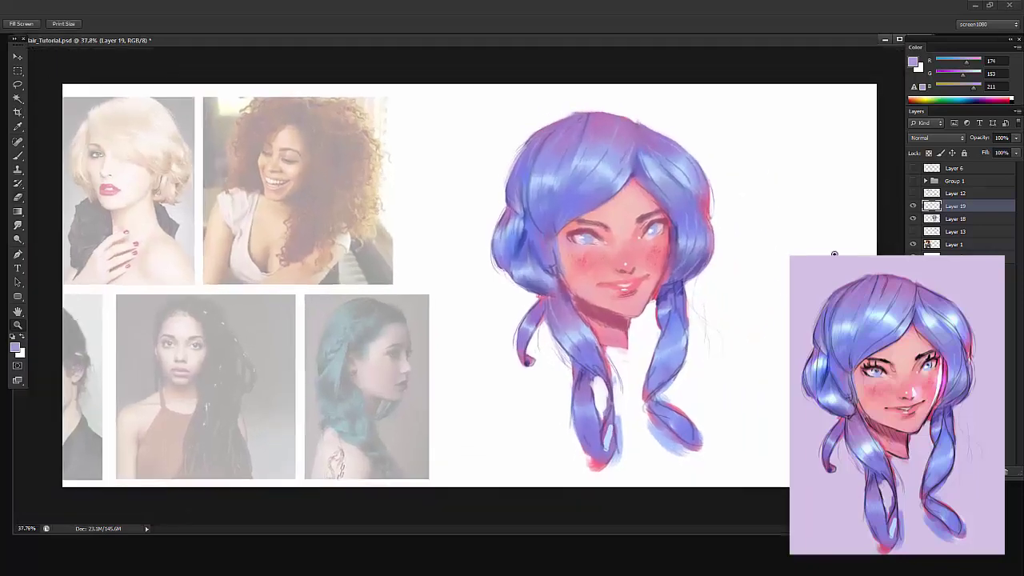
{"action": "key", "text": "ctrl+e"}
{"action": "key", "text": "ctrl+h"}
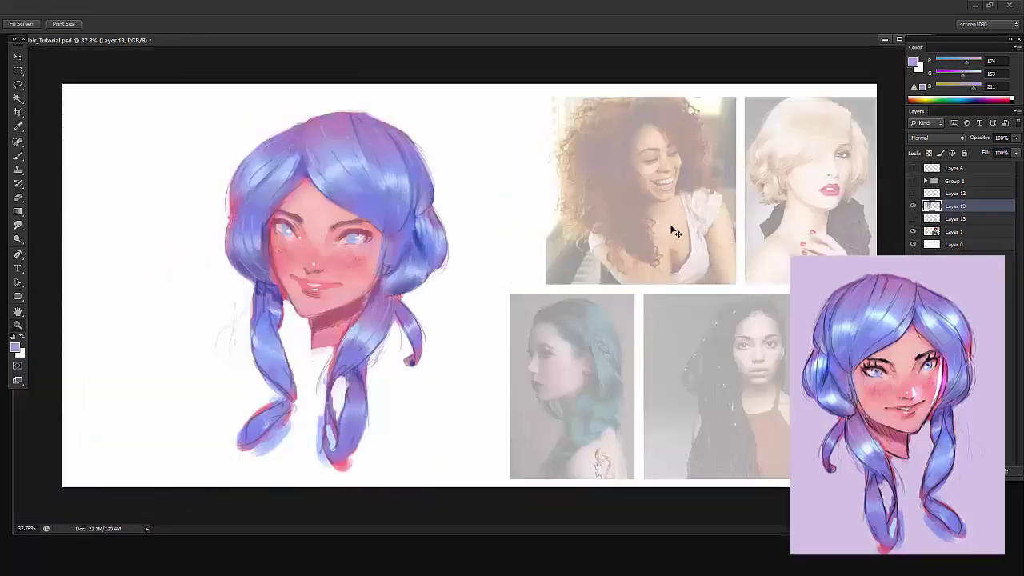
Flip the canvas back horizontally and create a new layer above Layer 18
{"action": "key", "text": "h"}
{"action": "key", "text": "ctrl+shift+alt+n"}
{"action": "scroll", "coordinate": [708, 232], "scroll_direction": "up", "scroll_amount": 3}
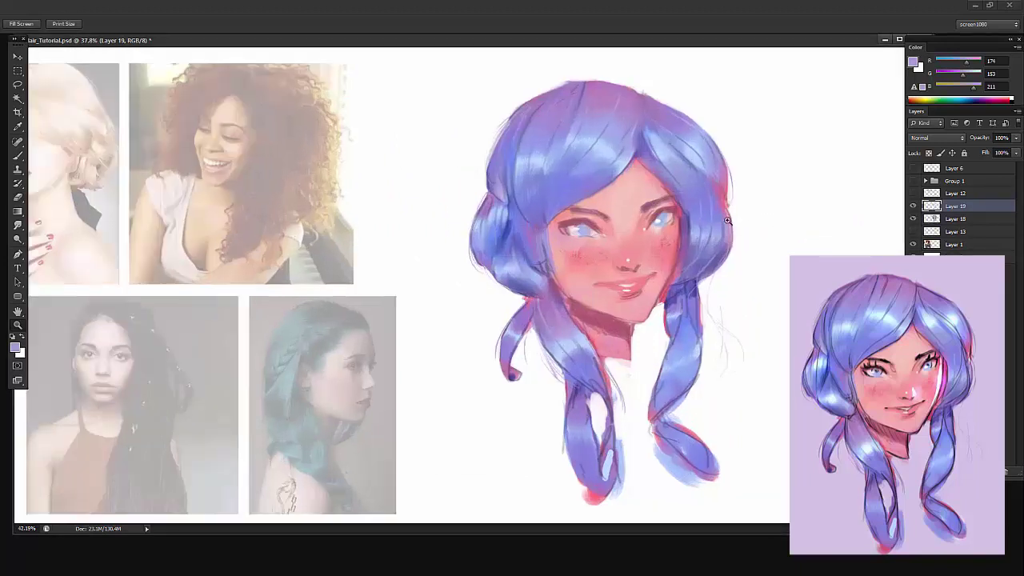
Paint a thin white rim light down the cheek edge beside the hair and a white highlight on the nose with a small brush
{"action": "key", "text": "b"}
{"action": "left_click", "coordinate": [779, 222], "text": "alt"}
{"action": "right_click", "coordinate": [722, 256]}
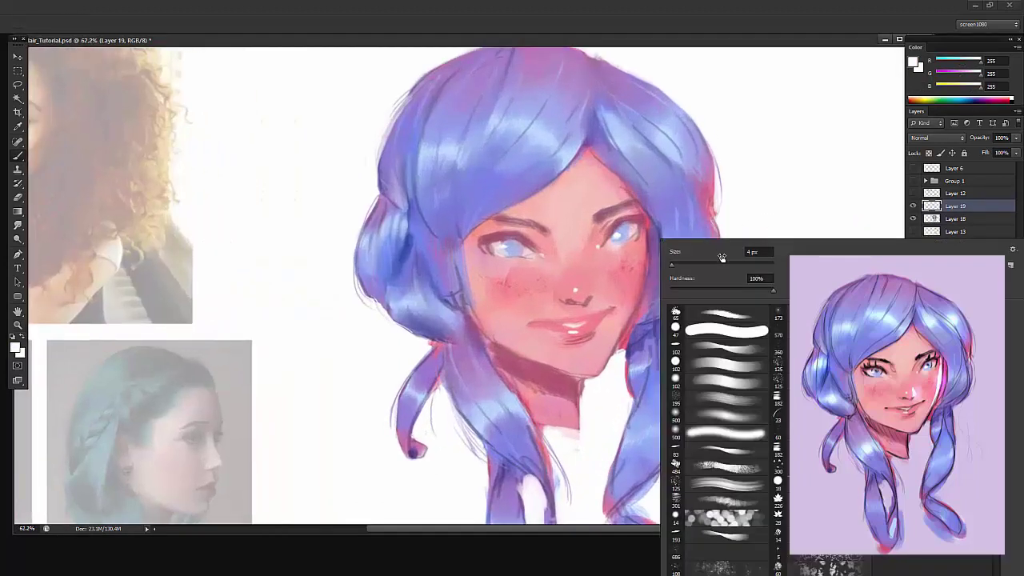
{"action": "left_click", "coordinate": [688, 317]}
{"action": "left_click_drag", "start_coordinate": [682, 267], "coordinate": [675, 267]}
{"action": "left_click", "coordinate": [699, 213]}
{"action": "left_click_drag", "start_coordinate": [647, 231], "coordinate": [641, 289]}
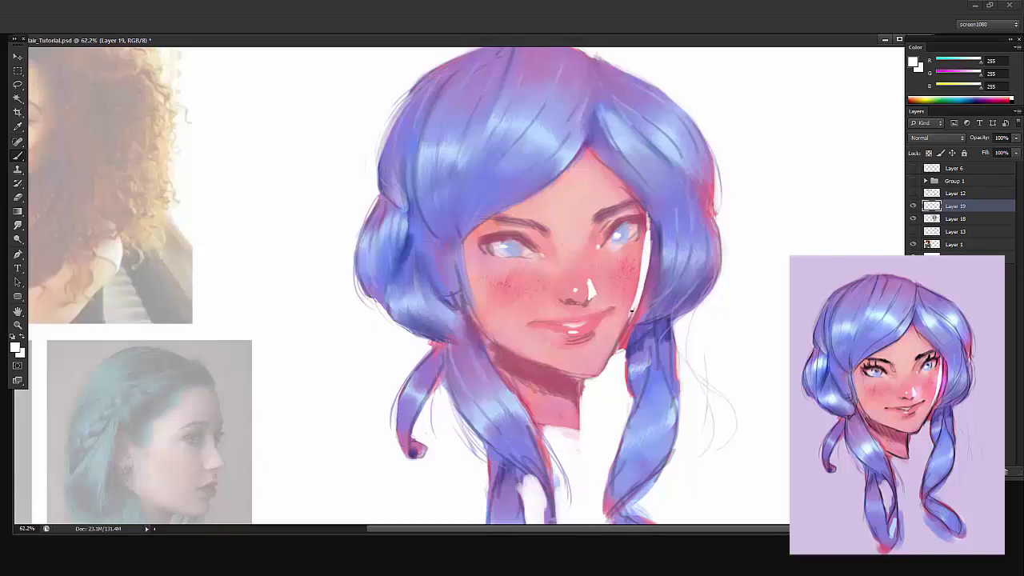
{"action": "left_click_drag", "start_coordinate": [712, 225], "coordinate": [710, 288]}
{"action": "left_click_drag", "start_coordinate": [710, 212], "coordinate": [708, 293]}
{"action": "left_click_drag", "start_coordinate": [734, 247], "coordinate": [711, 296], "text": "ctrl"}
Add another new layer above the white highlights and set its blend mode to Color Dodge
{"action": "key", "text": "ctrl+shift+alt+n"}
{"action": "right_click", "coordinate": [674, 246]}
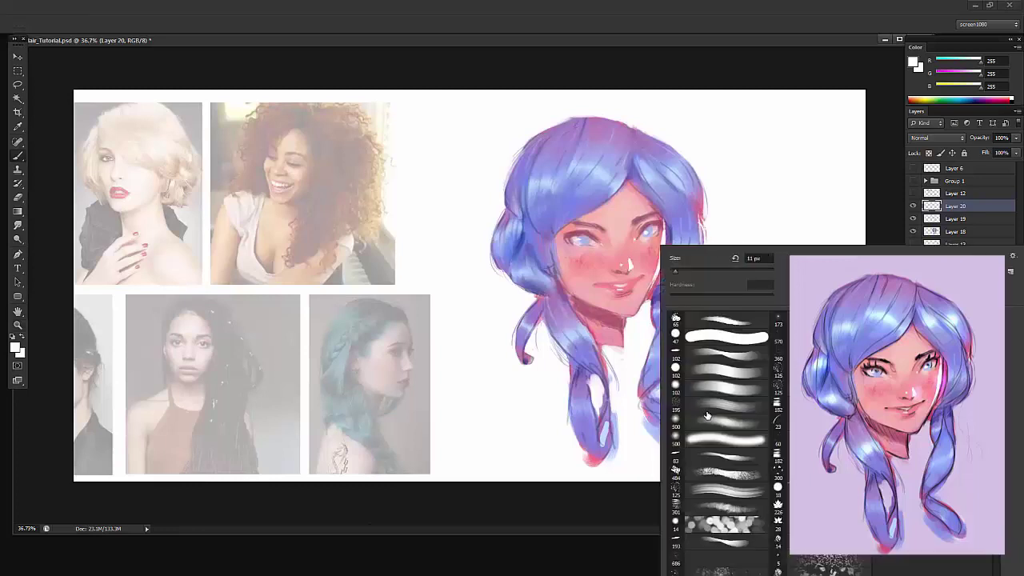
{"action": "left_click", "coordinate": [930, 142]}
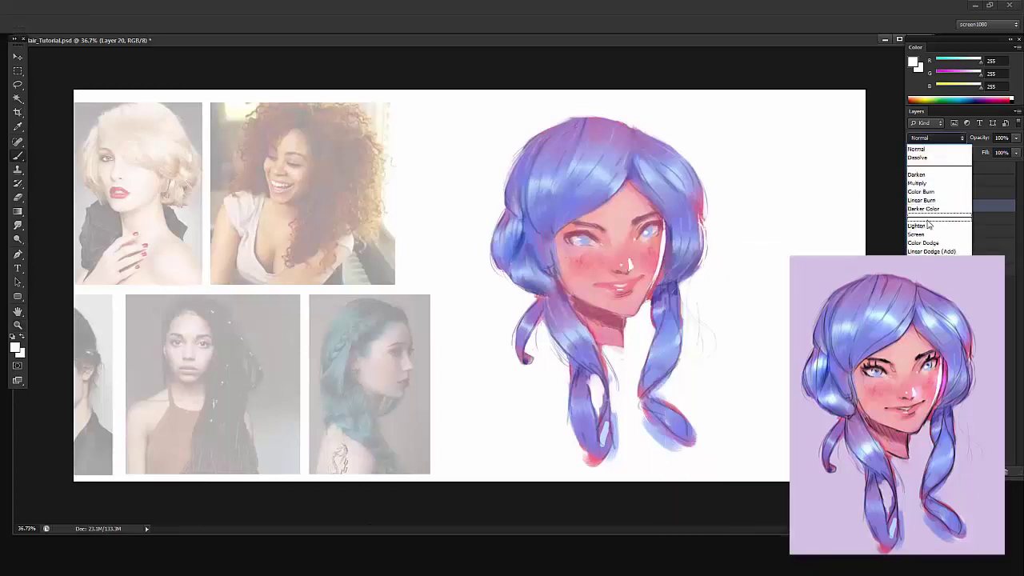
{"action": "left_click", "coordinate": [932, 244]}
Try a saturated red glow, #ff000b, along the hair and cheek edge beside the white rim light
{"action": "left_click", "coordinate": [654, 256], "text": "alt"}
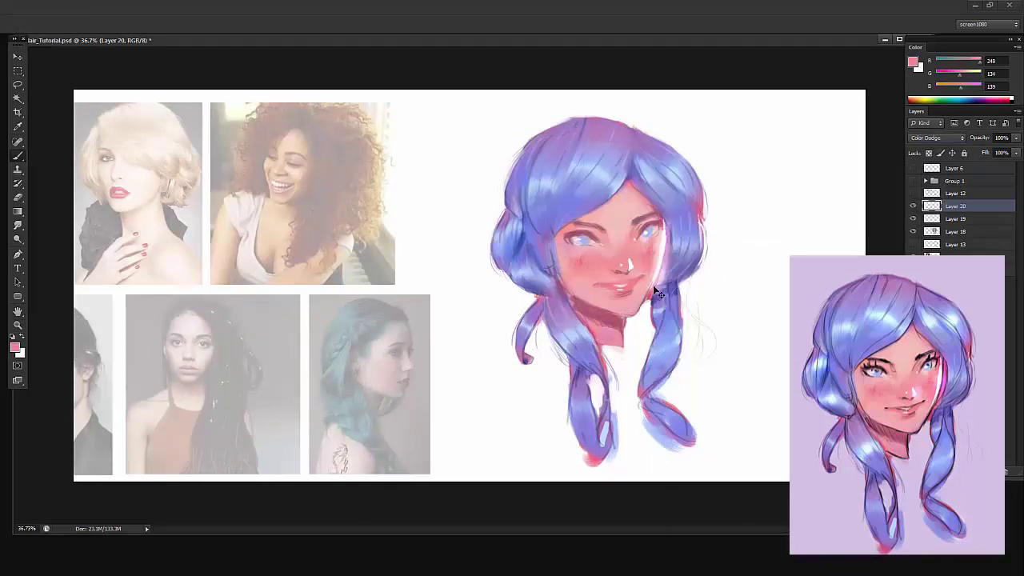
{"action": "left_click", "coordinate": [912, 62]}
{"action": "left_click", "coordinate": [516, 285]}
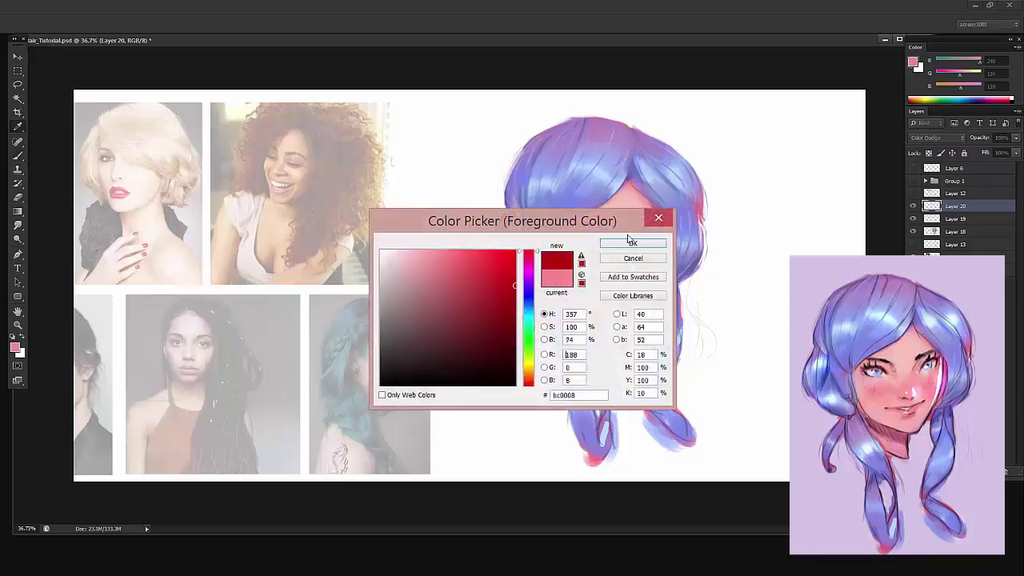
{"action": "left_click", "coordinate": [640, 243]}
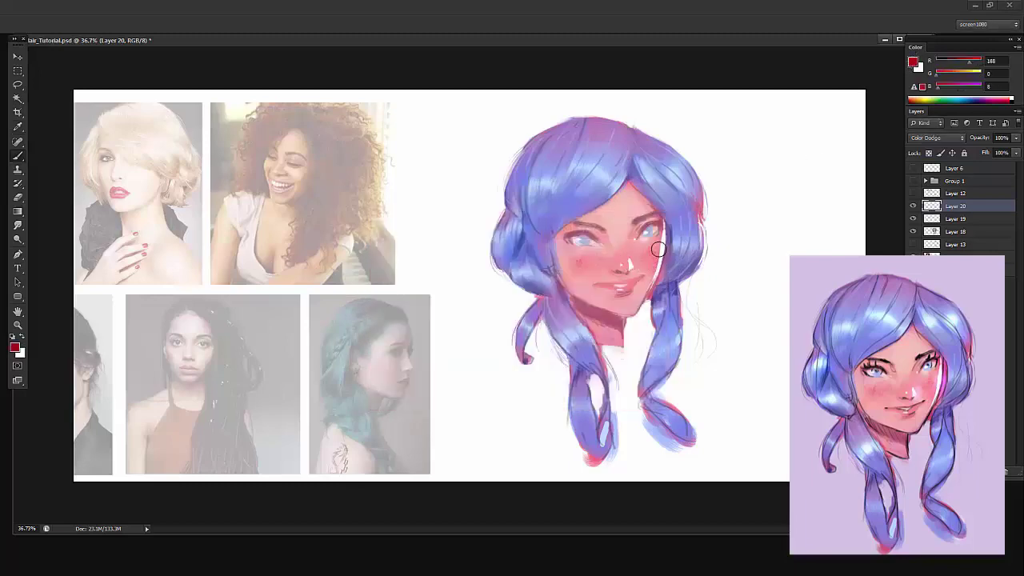
{"action": "left_click", "coordinate": [913, 62]}
{"action": "left_click", "coordinate": [516, 252]}
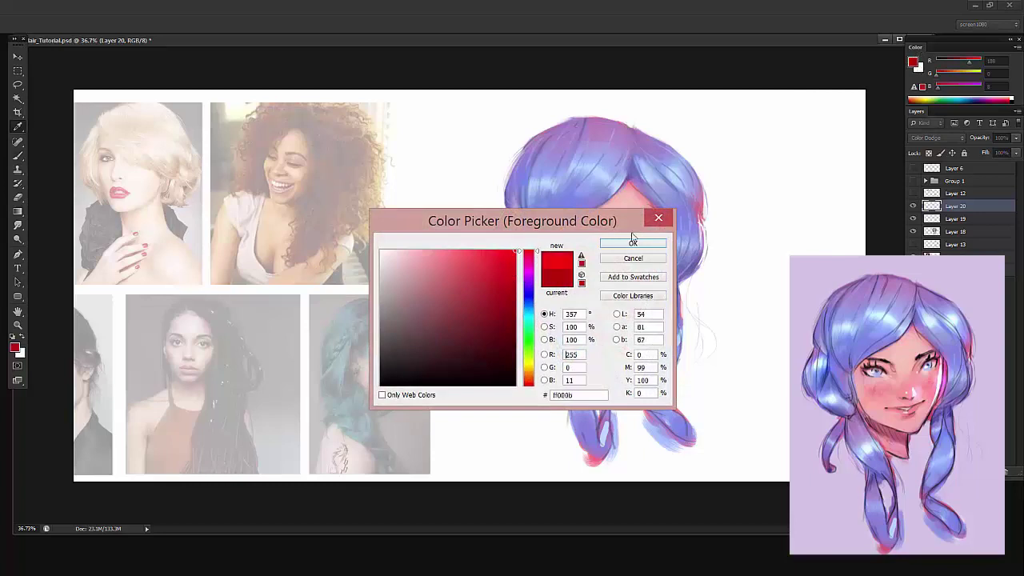
{"action": "left_click", "coordinate": [630, 244]}
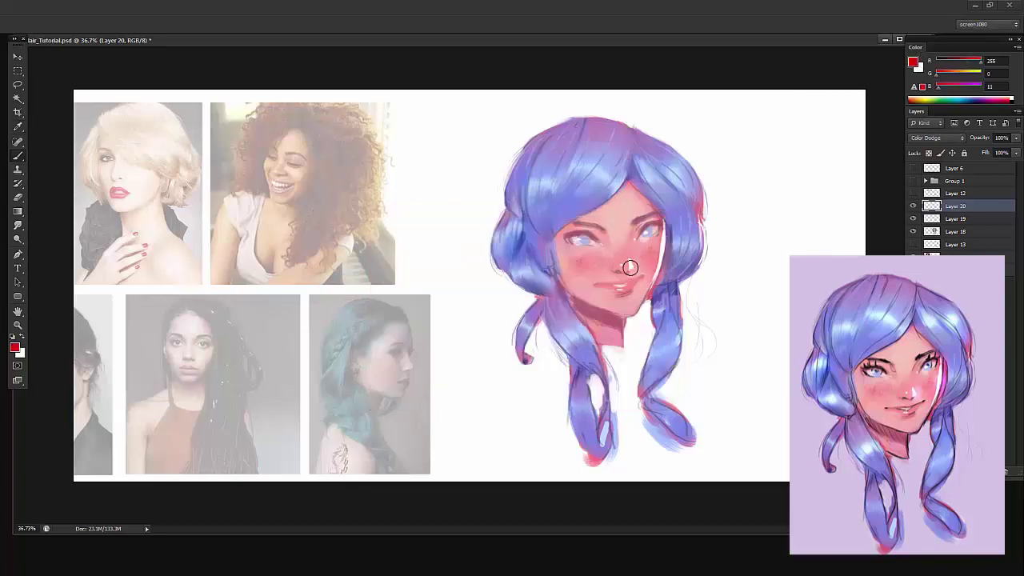
{"action": "mouse_move", "coordinate": [694, 188]}
{"action": "left_mouse_down"}
{"action": "mouse_move", "coordinate": [725, 278]}
{"action": "mouse_move", "coordinate": [653, 299]}
{"action": "left_mouse_up"}
{"action": "key", "text": "ctrl+z"}
{"action": "key", "text": "ctrl+z"}
Sample a pink from the face edge and paint a magenta glow along the white rim light
{"action": "left_click_drag", "start_coordinate": [666, 225], "coordinate": [663, 262]}
{"action": "left_click", "coordinate": [663, 251], "text": "alt"}
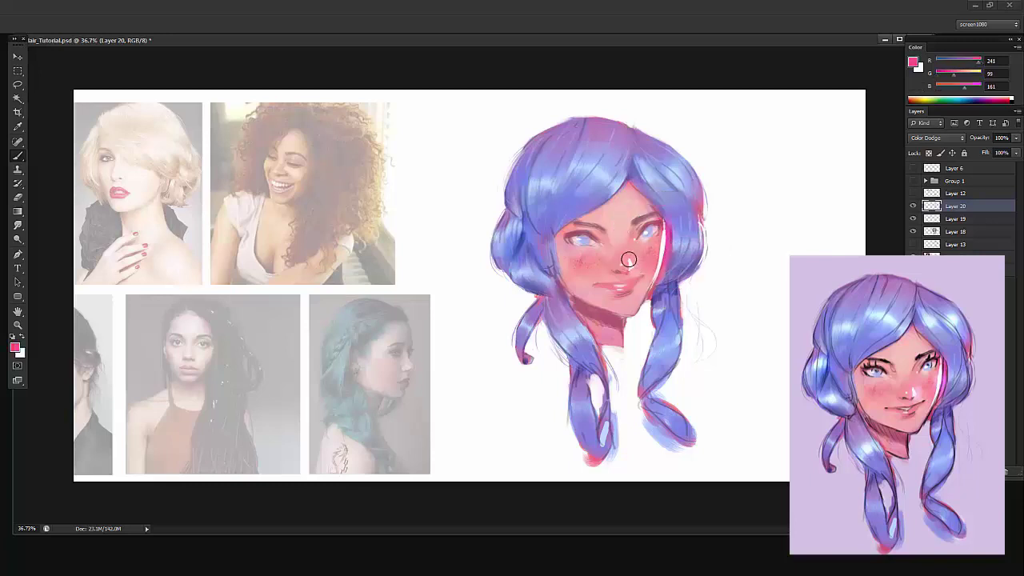
{"action": "key", "text": "ctrl+z"}
{"action": "left_click_drag", "start_coordinate": [669, 225], "coordinate": [655, 285]}
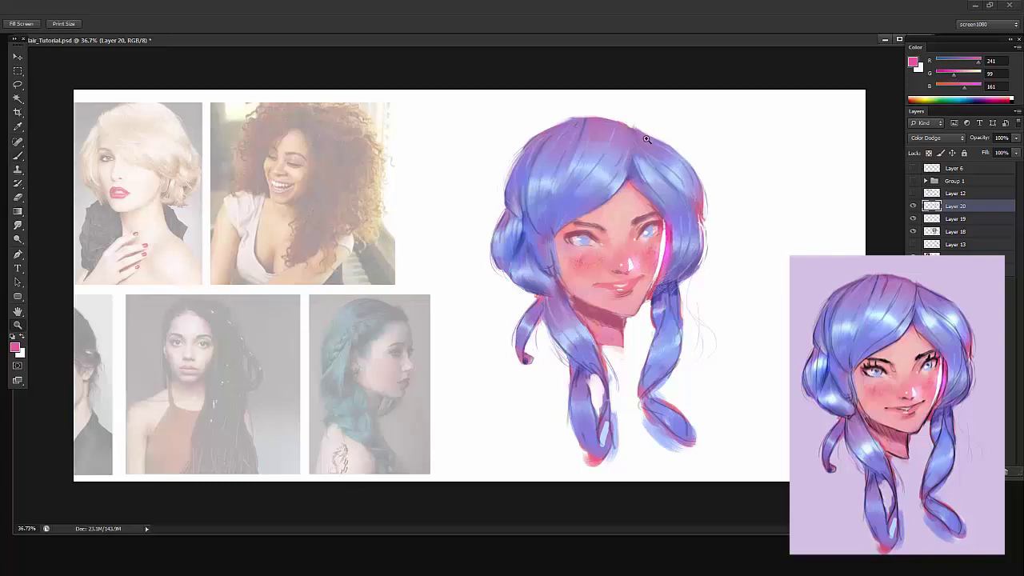
Try a saturated purple dodge stroke over the crown's highlight and undo it
{"action": "scroll", "coordinate": [664, 180], "scroll_direction": "up", "scroll_amount": 3}
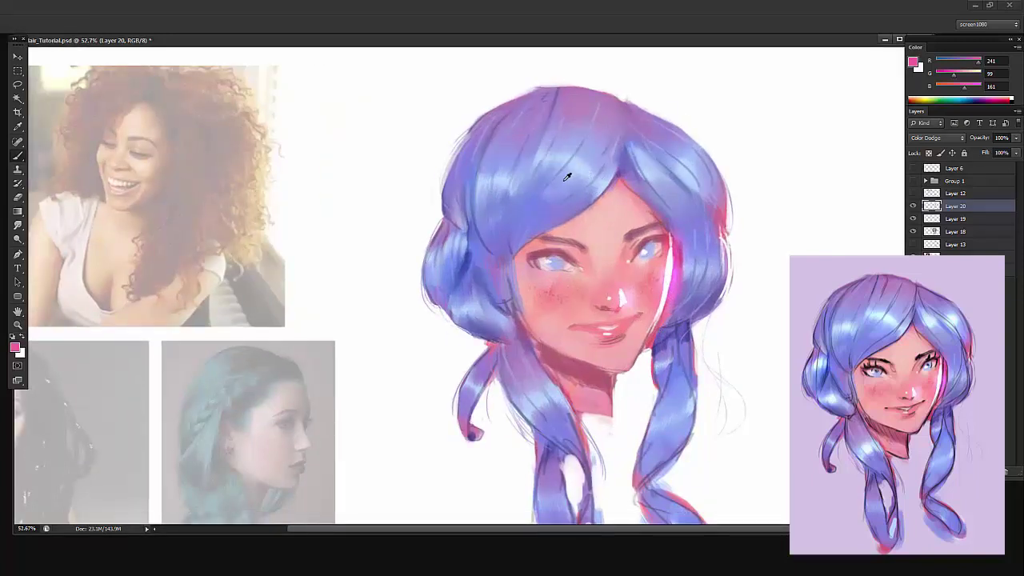
{"action": "left_click", "coordinate": [562, 167], "text": "alt"}
{"action": "left_click", "coordinate": [950, 76]}
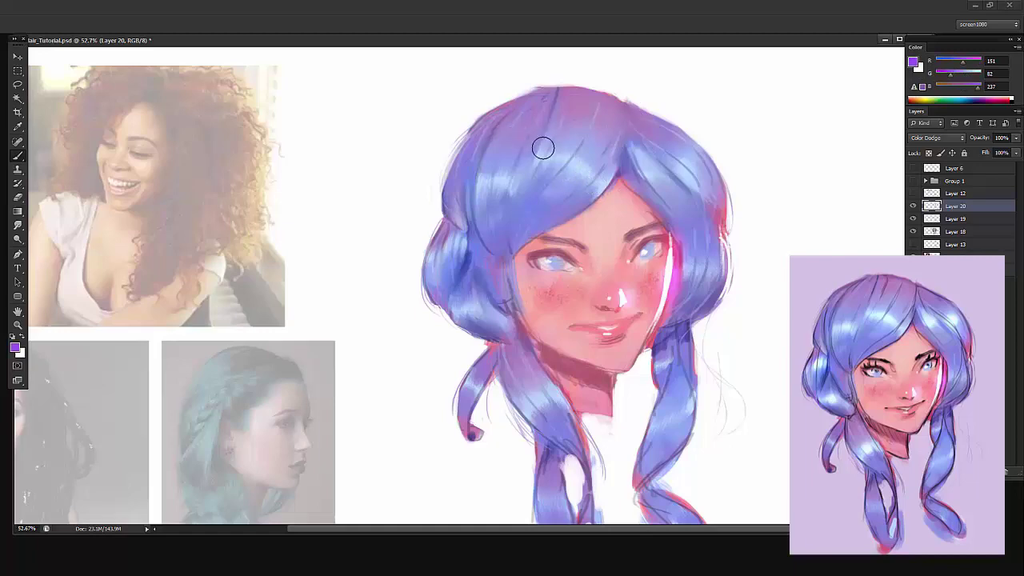
{"action": "left_click_drag", "start_coordinate": [543, 150], "coordinate": [566, 166]}
{"action": "key", "text": "ctrl+z"}
Pick dark blue #00075f and a light blue sampled from the hair, and brighten the highlight bands on the front hair
{"action": "left_click", "coordinate": [913, 63]}
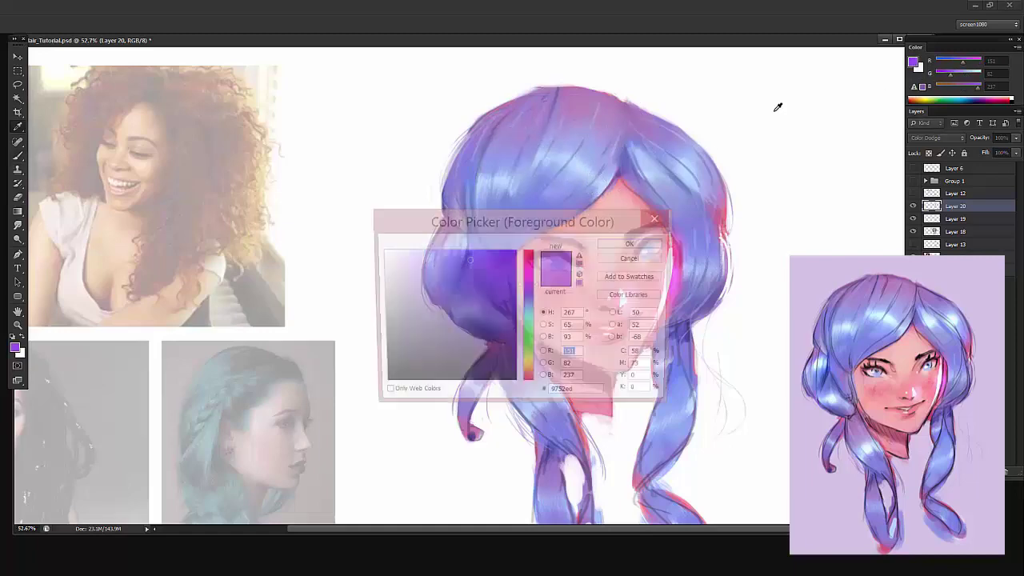
{"action": "left_click", "coordinate": [526, 297]}
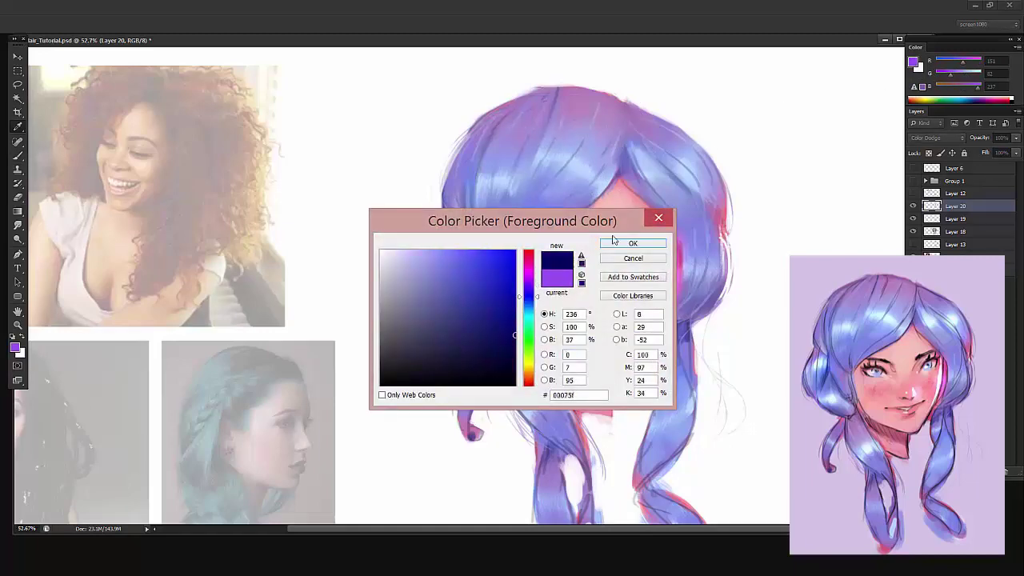
{"action": "left_click", "coordinate": [632, 244]}
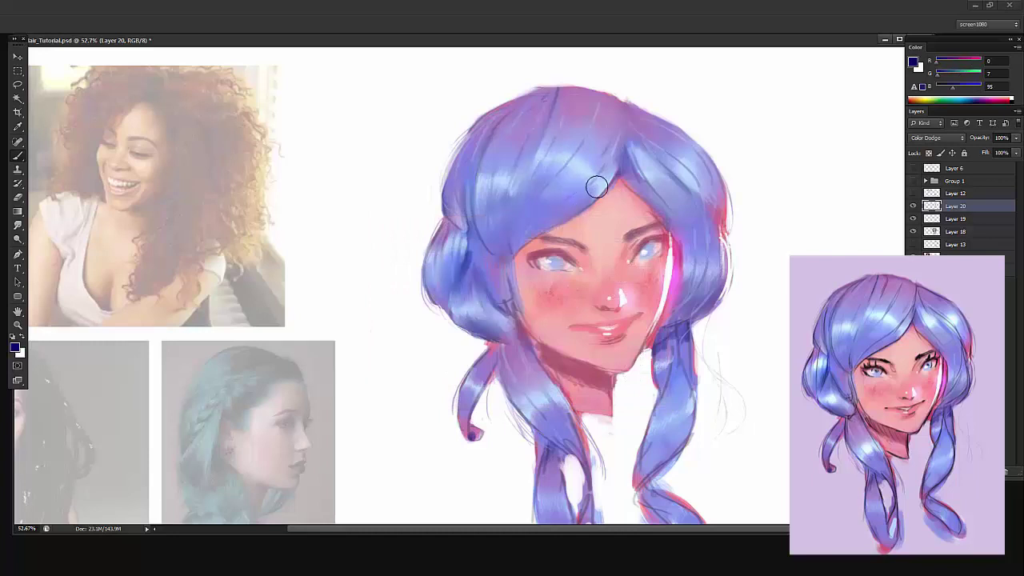
{"action": "left_click", "coordinate": [583, 168], "text": "alt"}
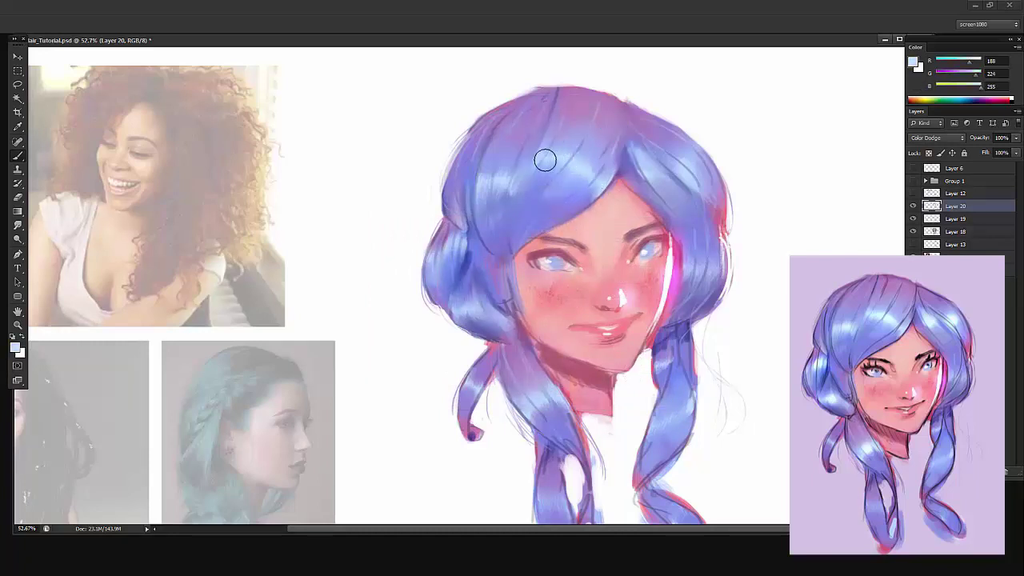
{"action": "left_click_drag", "start_coordinate": [578, 168], "coordinate": [600, 190]}
{"action": "mouse_move", "coordinate": [492, 191]}
{"action": "left_mouse_down"}
{"action": "mouse_move", "coordinate": [515, 205]}
{"action": "mouse_move", "coordinate": [525, 186]}
{"action": "left_mouse_up"}
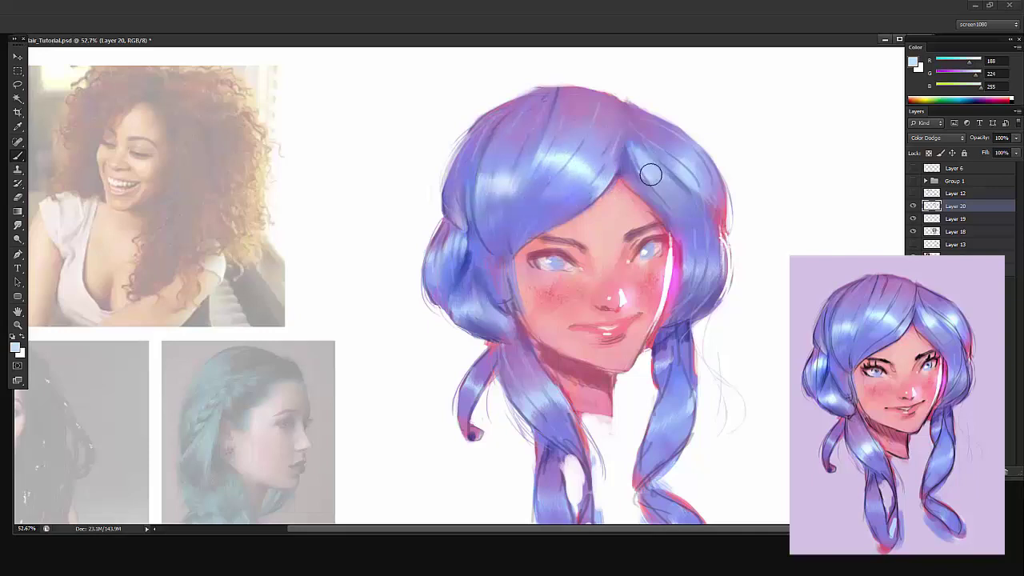
Try light blue dodge strokes on the hair section right of the parting and undo them
{"action": "mouse_move", "coordinate": [651, 175]}
{"action": "left_mouse_down"}
{"action": "mouse_move", "coordinate": [695, 172]}
{"action": "mouse_move", "coordinate": [664, 184]}
{"action": "left_mouse_up"}
{"action": "key", "text": "ctrl+alt+z"}
{"action": "key", "text": "ctrl+alt+z"}
{"action": "left_click", "coordinate": [677, 189], "text": "alt"}
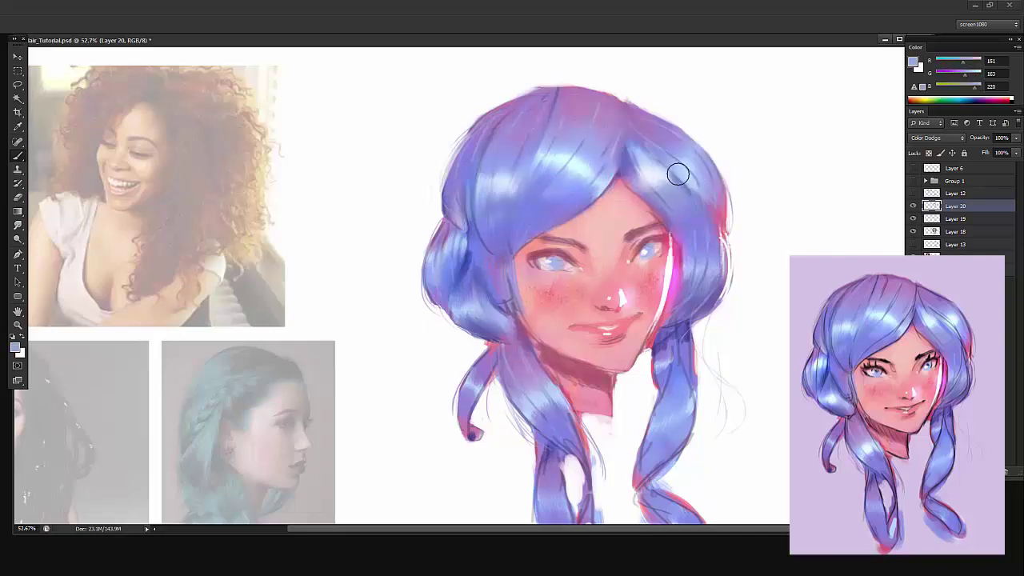
{"action": "key", "text": "ctrl+alt+z"}
Set the colour to dark blue RGB 0, 8, 133 and add glow to the highlights beside the parting, on the left bun and lower lock
{"action": "left_click", "coordinate": [684, 326], "text": "alt"}
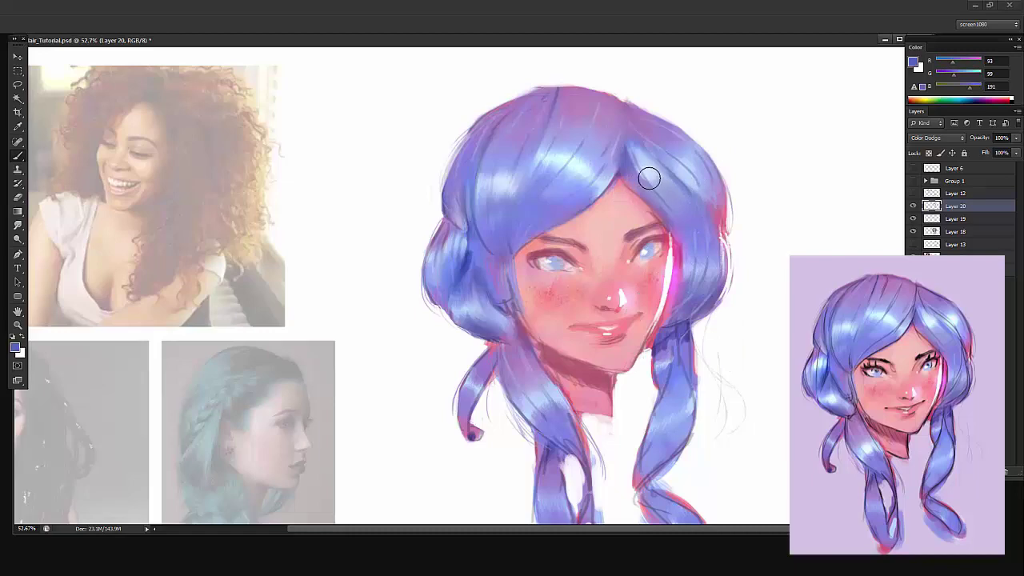
{"action": "left_click", "coordinate": [913, 61]}
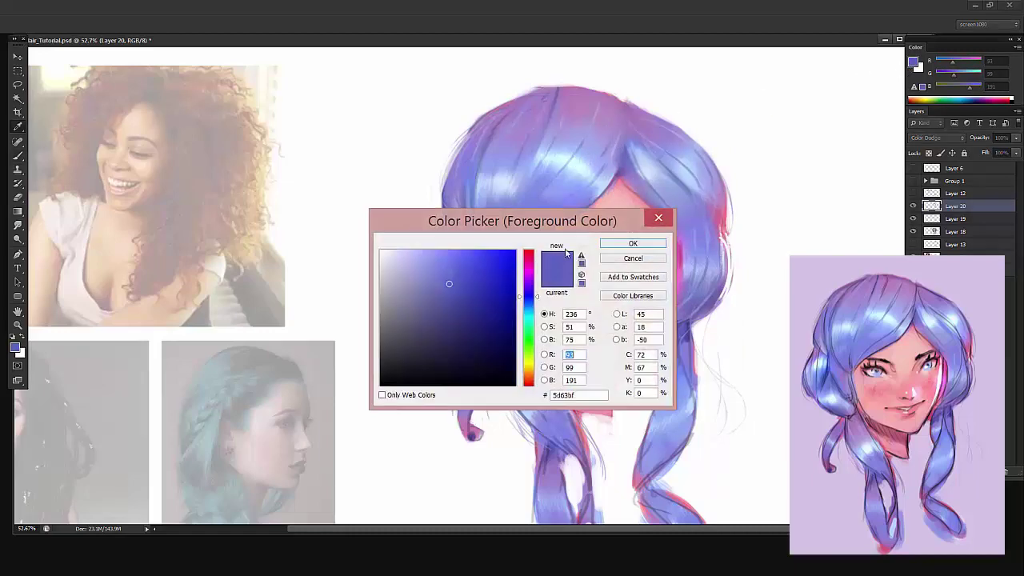
{"action": "left_click", "coordinate": [515, 315]}
{"action": "left_click", "coordinate": [633, 244]}
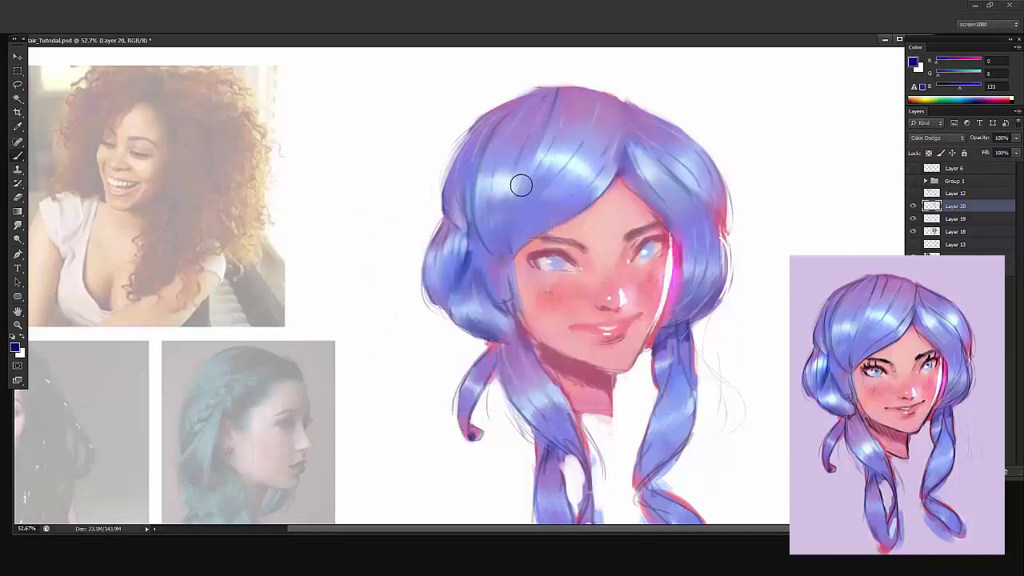
{"action": "left_click_drag", "start_coordinate": [661, 166], "coordinate": [663, 179]}
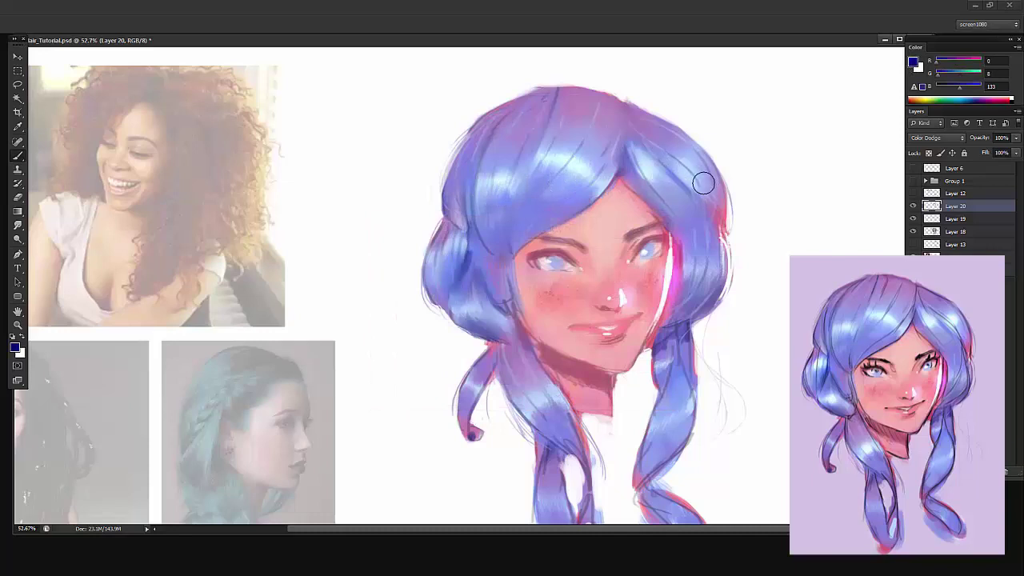
{"action": "left_click_drag", "start_coordinate": [499, 295], "coordinate": [454, 294]}
{"action": "left_click_drag", "start_coordinate": [439, 255], "coordinate": [457, 230]}
{"action": "left_click_drag", "start_coordinate": [653, 187], "coordinate": [612, 189]}
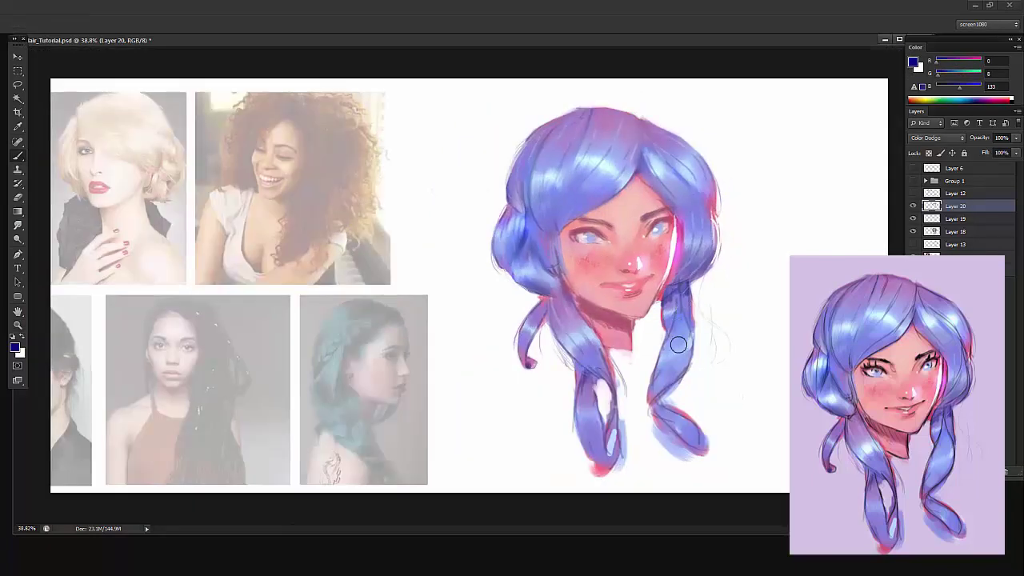
{"action": "left_click_drag", "start_coordinate": [577, 336], "coordinate": [573, 351]}
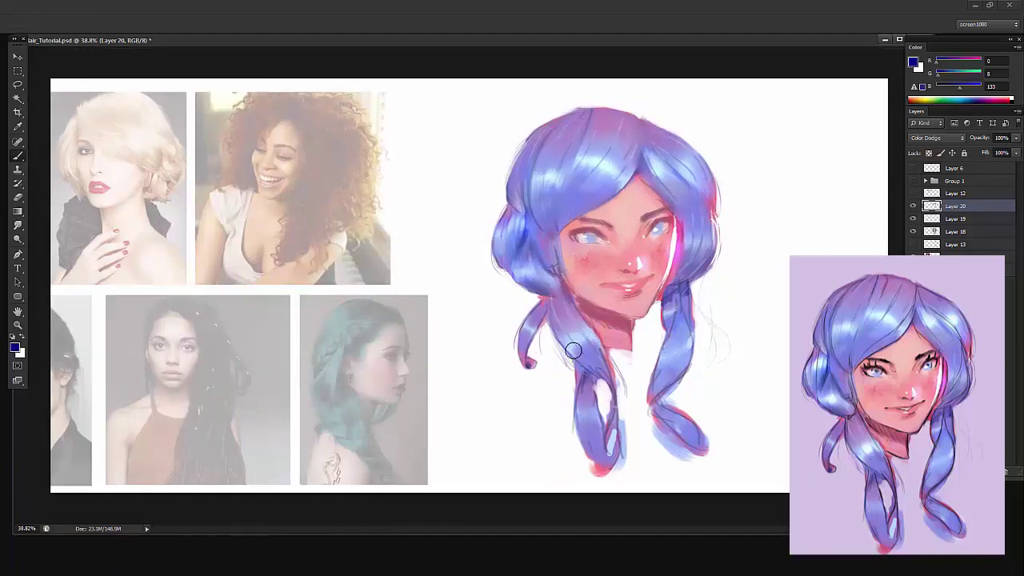
Sample the pale blue crown highlight and intensify the shine on the left bun, the lock below it and the hair right of the parting
{"action": "left_click", "coordinate": [596, 163], "text": "alt"}
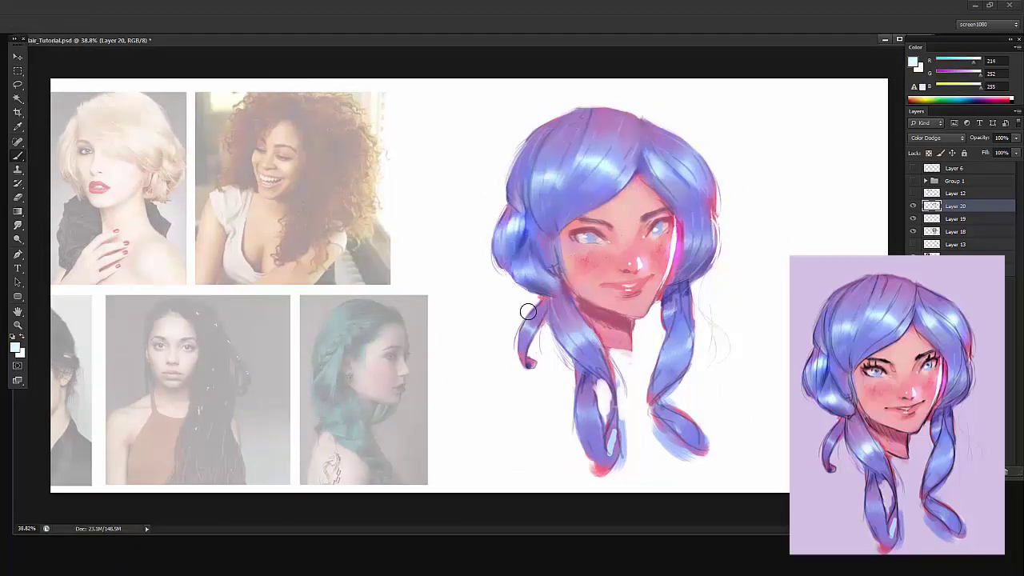
{"action": "left_click_drag", "start_coordinate": [530, 271], "coordinate": [535, 291]}
{"action": "left_click_drag", "start_coordinate": [570, 346], "coordinate": [585, 337]}
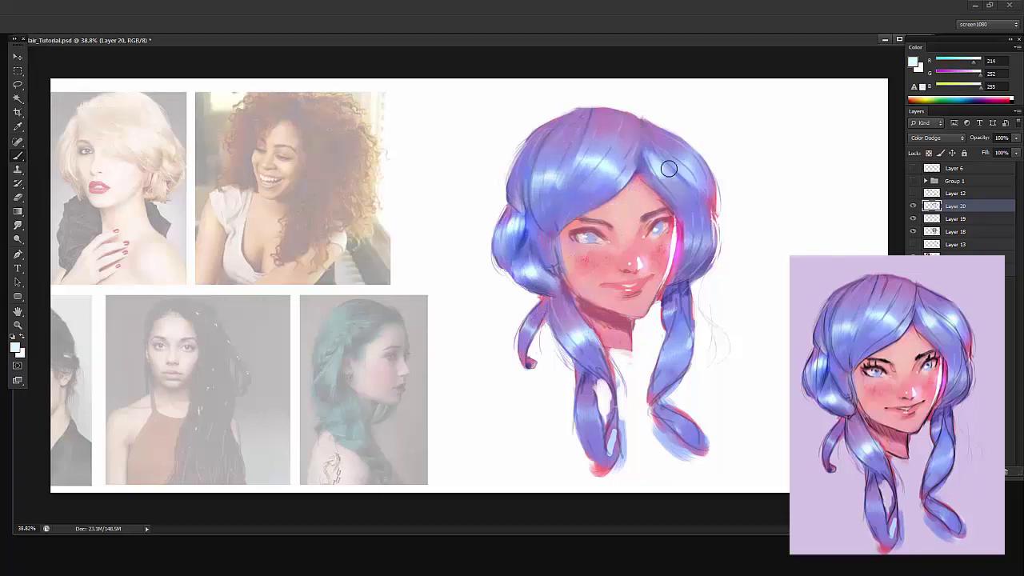
{"action": "left_click_drag", "start_coordinate": [668, 169], "coordinate": [694, 168]}
{"action": "key", "text": "z"}
{"action": "mouse_move", "coordinate": [752, 309]}
{"action": "left_mouse_down"}
{"action": "mouse_move", "coordinate": [734, 308]}
{"action": "mouse_move", "coordinate": [750, 311]}
{"action": "left_mouse_up"}
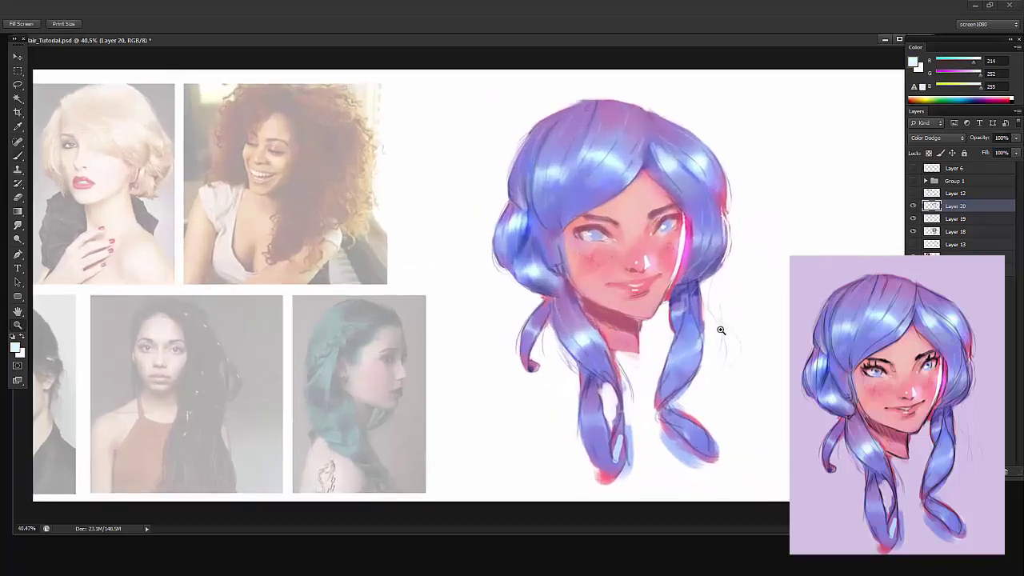
{"action": "key", "text": "b"}
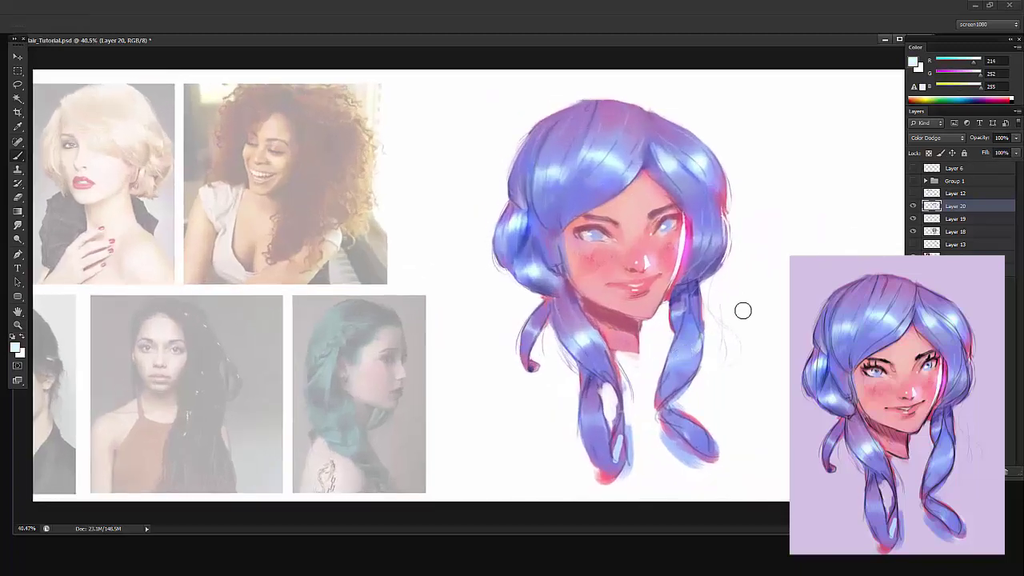
Add a white-filled layer directly beneath Layer 18 and merge it with Layers 18, 19 and 20
{"action": "left_click", "coordinate": [962, 232], "text": "shift"}
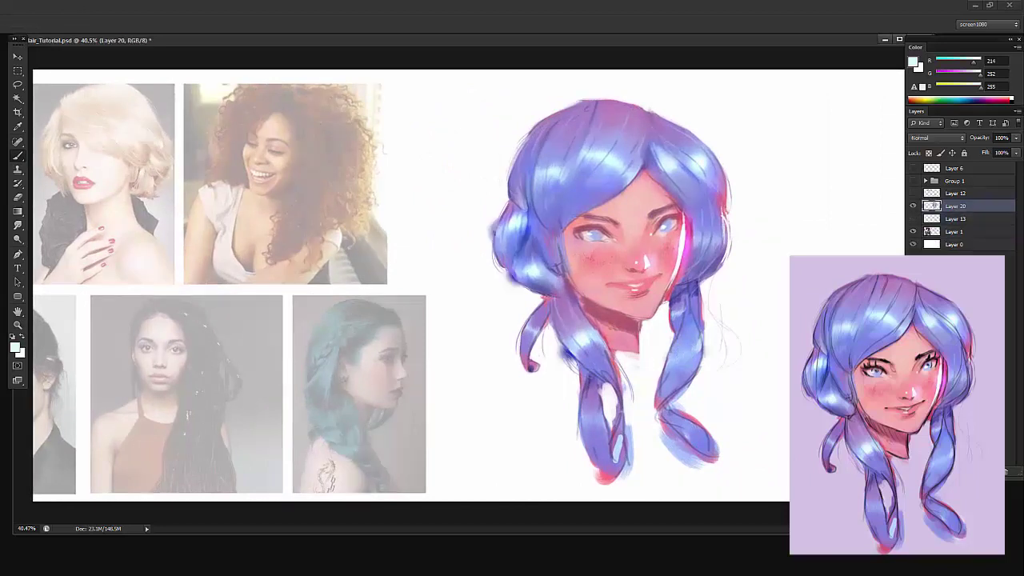
{"action": "left_click", "coordinate": [958, 246]}
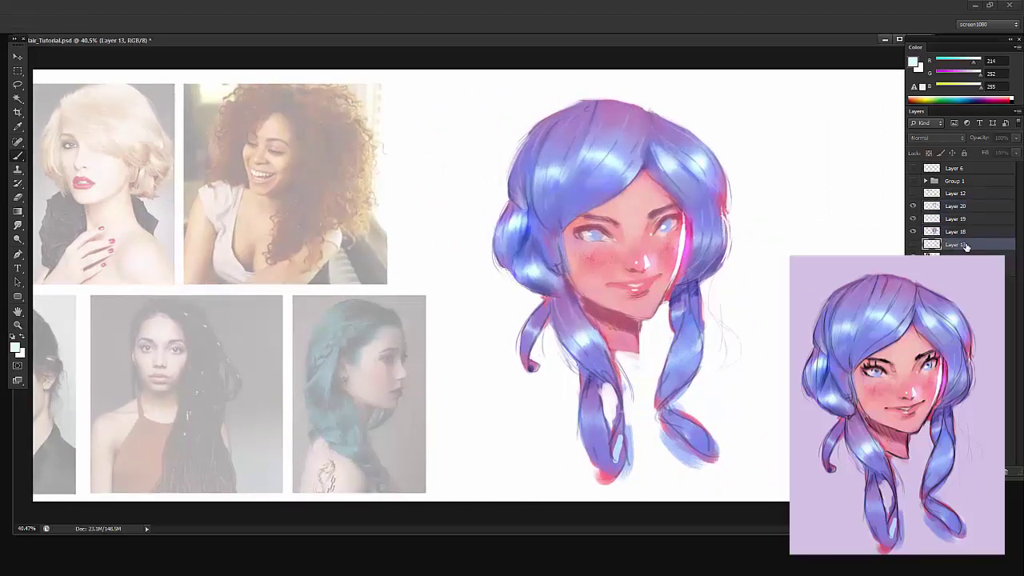
{"action": "key", "text": "ctrl+shift+alt+n"}
{"action": "key", "text": "ctrl+BackSpace"}
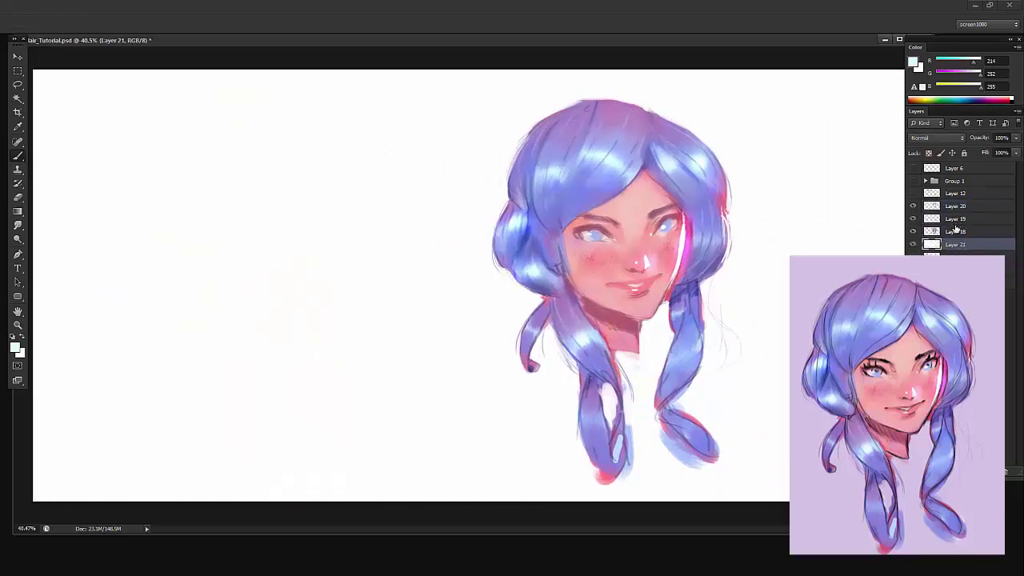
{"action": "left_click", "coordinate": [954, 208], "text": "ctrl"}
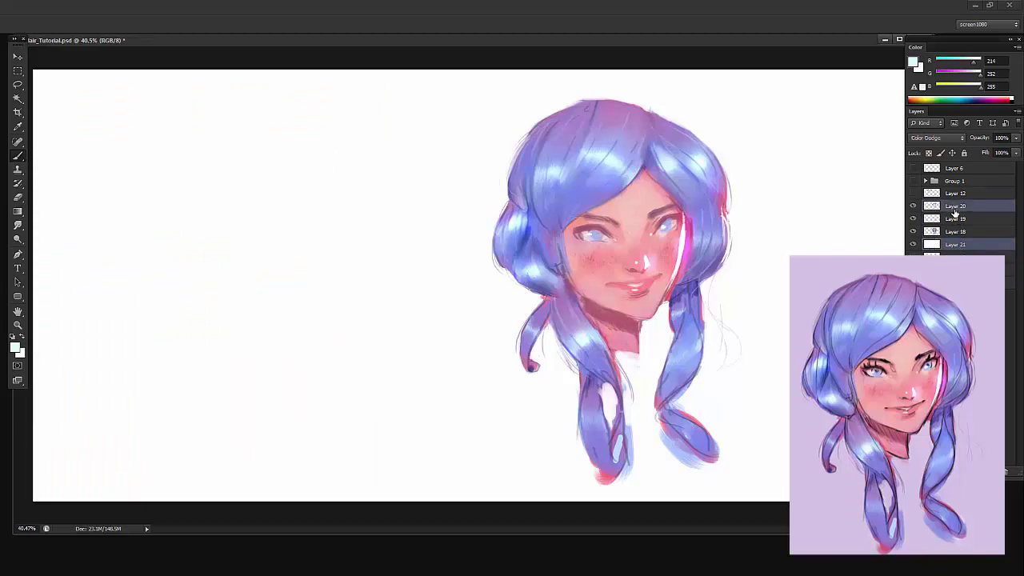
{"action": "key", "text": "ctrl+e"}
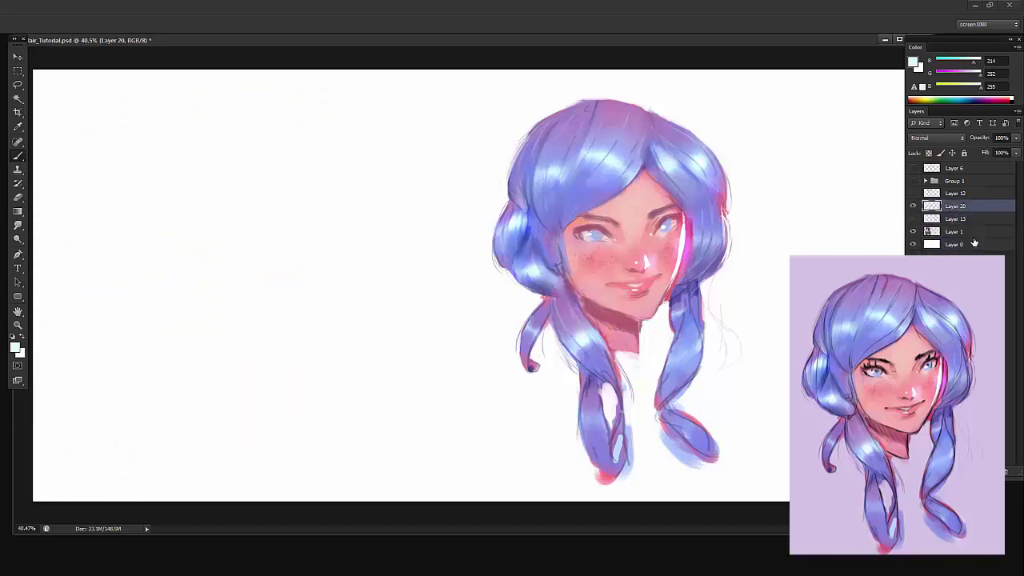
Cut the rectangular area around the portrait onto its own layer and delete the leftover Layer 20
{"action": "key", "text": "m"}
{"action": "left_click_drag", "start_coordinate": [457, 71], "coordinate": [791, 501]}
{"action": "right_click", "coordinate": [645, 212]}
{"action": "left_click", "coordinate": [686, 309]}
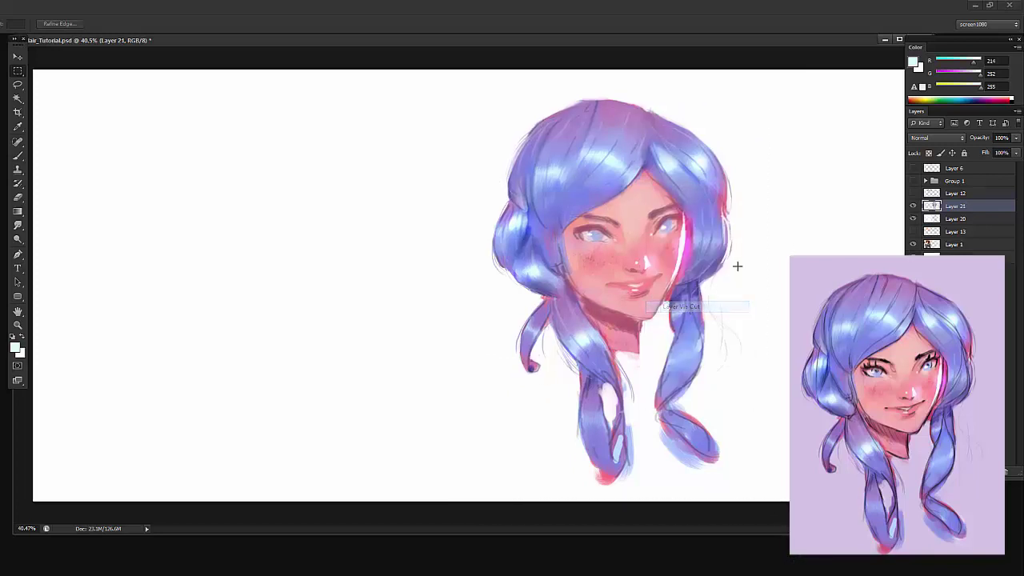
{"action": "left_click", "coordinate": [957, 220]}
{"action": "key", "text": "Delete"}
{"action": "left_click", "coordinate": [961, 208]}
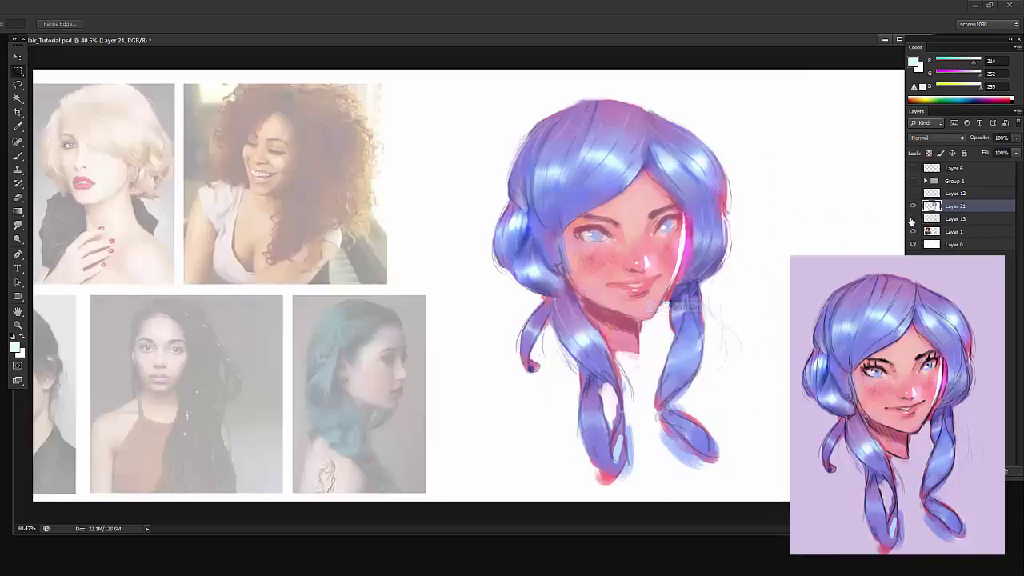
Hide the reference photos on Layer 1 and move the portrait to the middle of the white canvas
{"action": "left_click", "coordinate": [914, 234]}
{"action": "key", "text": "z"}
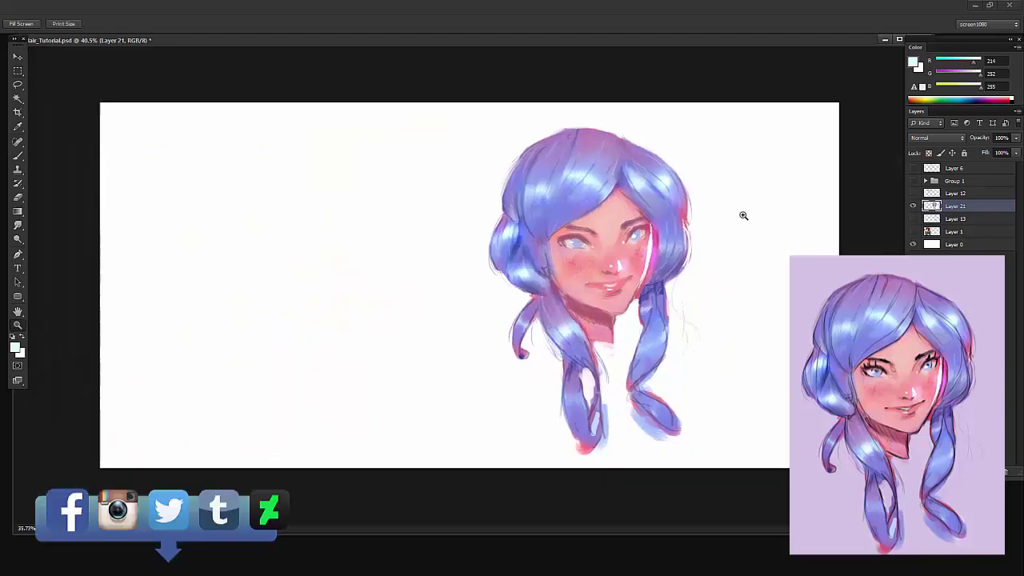
{"action": "key", "text": "v"}
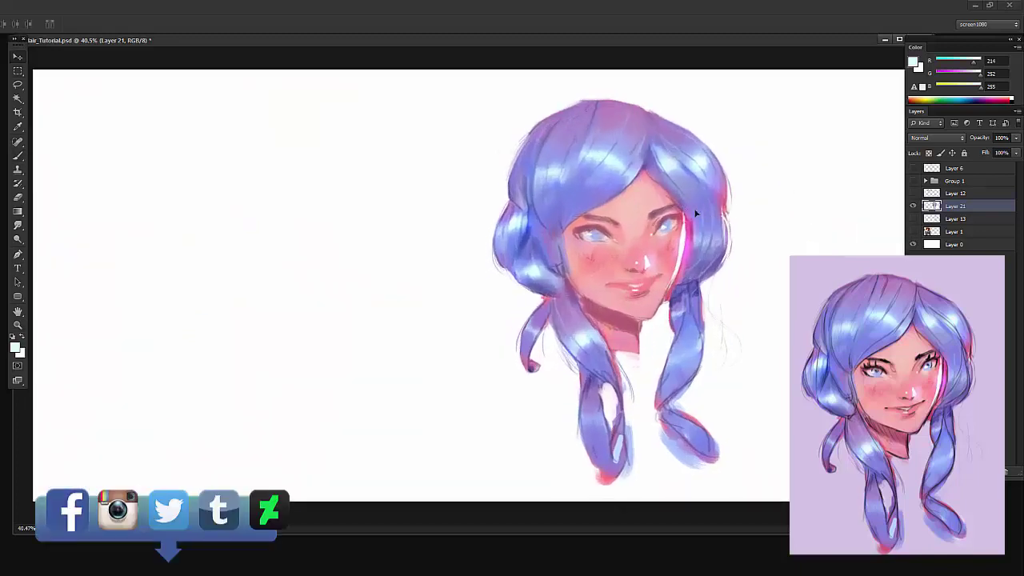
{"action": "mouse_move", "coordinate": [696, 213]}
{"action": "left_mouse_down"}
{"action": "mouse_move", "coordinate": [567, 183]}
{"action": "mouse_move", "coordinate": [530, 213]}
{"action": "left_mouse_up"}
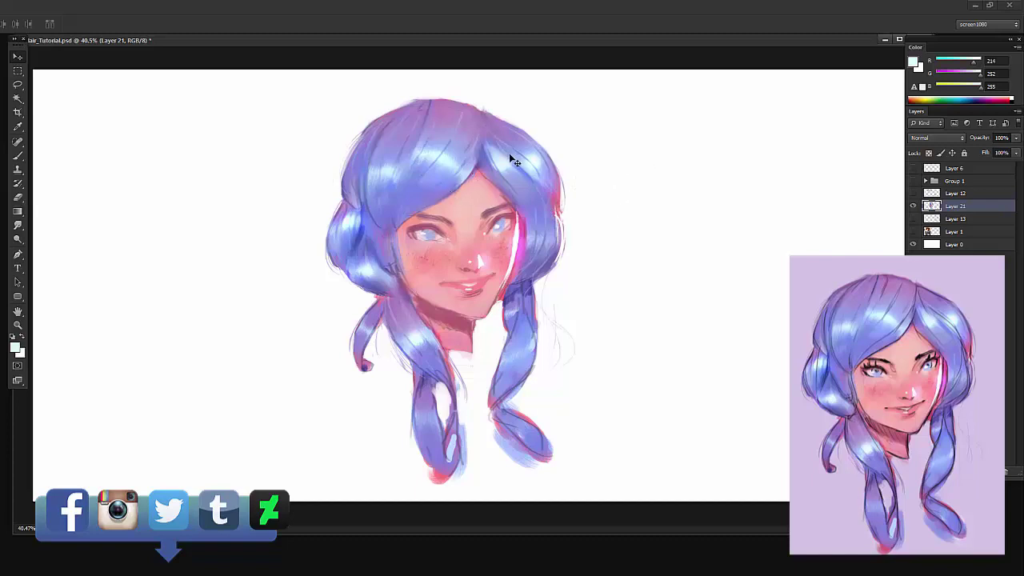
{"action": "mouse_move", "coordinate": [520, 179]}
{"action": "left_mouse_down"}
{"action": "mouse_move", "coordinate": [554, 180]}
{"action": "mouse_move", "coordinate": [537, 176]}
{"action": "left_mouse_up"}
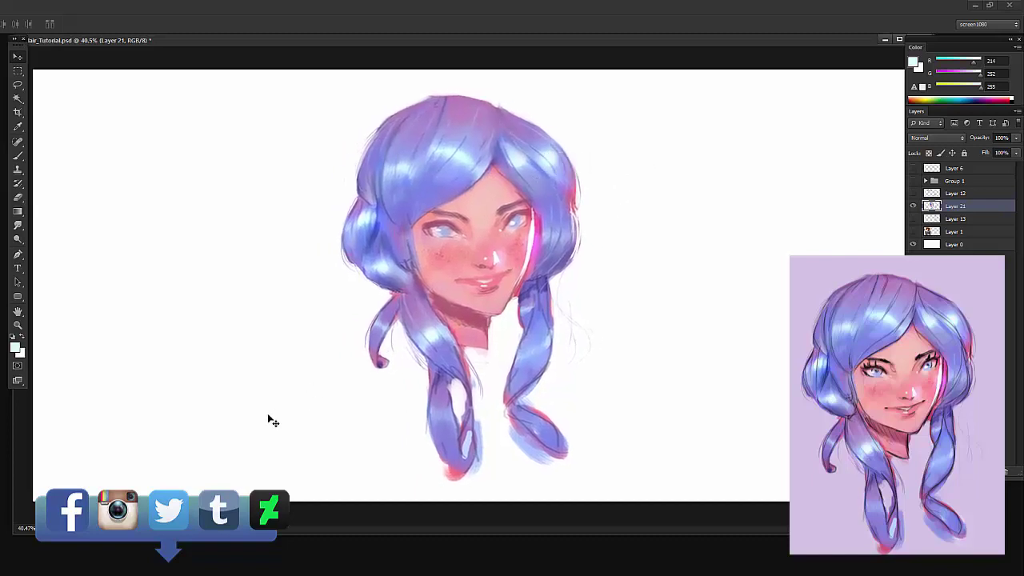